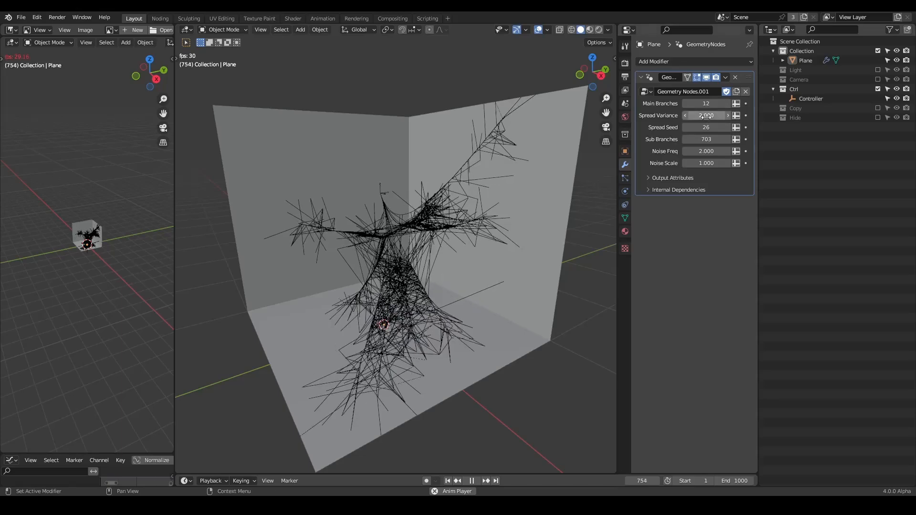
left_click(725, 127)
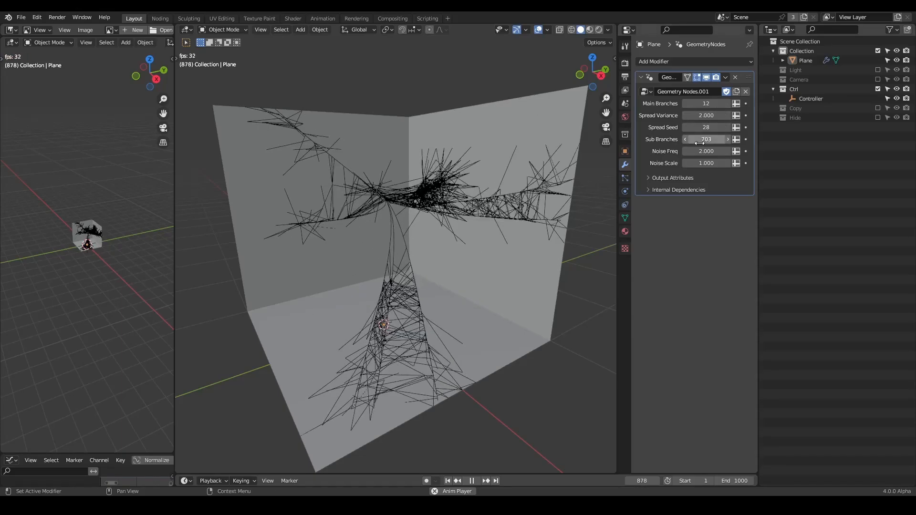
Vary the Spread Seed and Sub Branches of the Plane's Geometry Nodes modifier, setting Sub Branches to 22.
left_click_drag(693, 139, 735, 139)
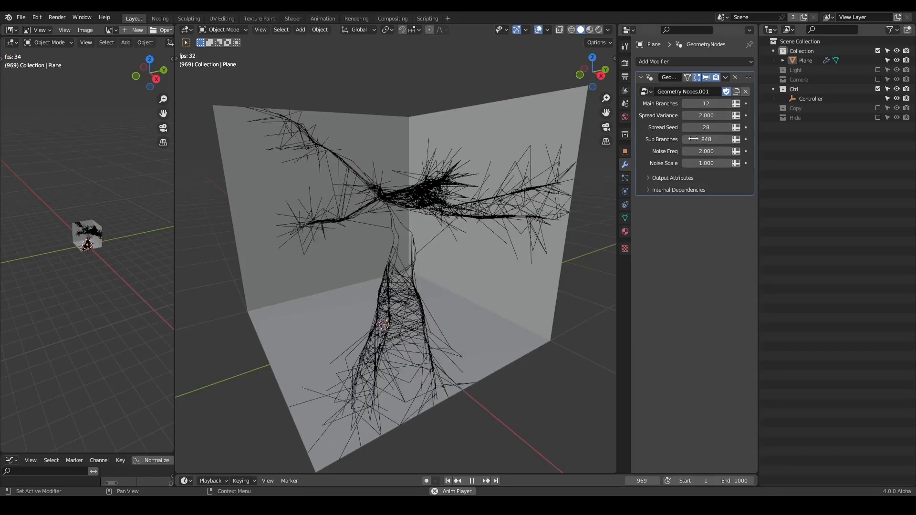
left_click(728, 127)
left_click(728, 127)
left_click(686, 128)
left_click_drag(702, 139, 730, 140)
left_click(702, 140)
type("22")
key("Return")
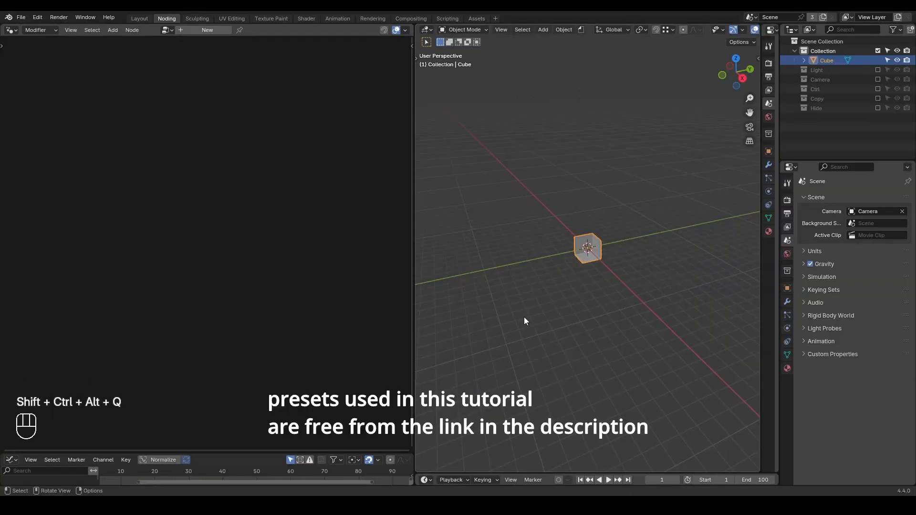
Annotate the open cube with a small source circle and freehand lightning branches reaching towards its walls and floor.
scroll(524, 316, "up", 5)
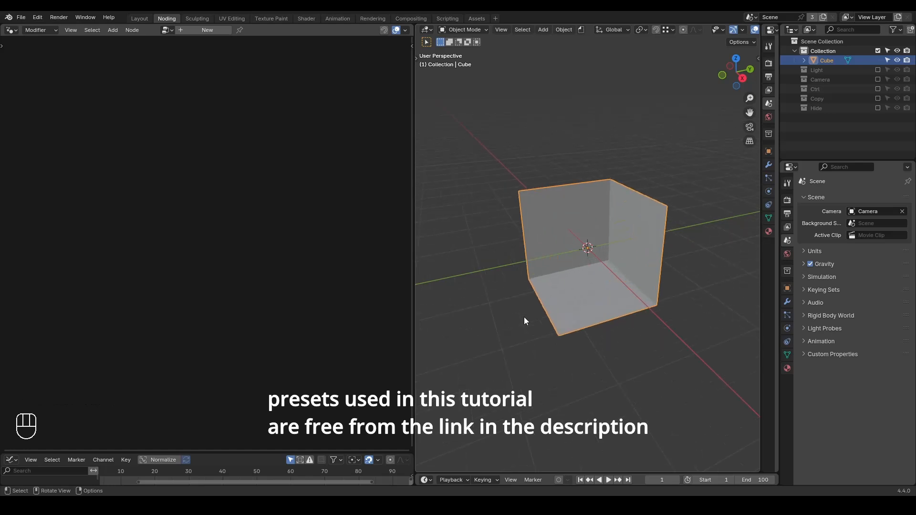
middle_click_drag(514, 299, 542, 290)
scroll(542, 290, "up", 1)
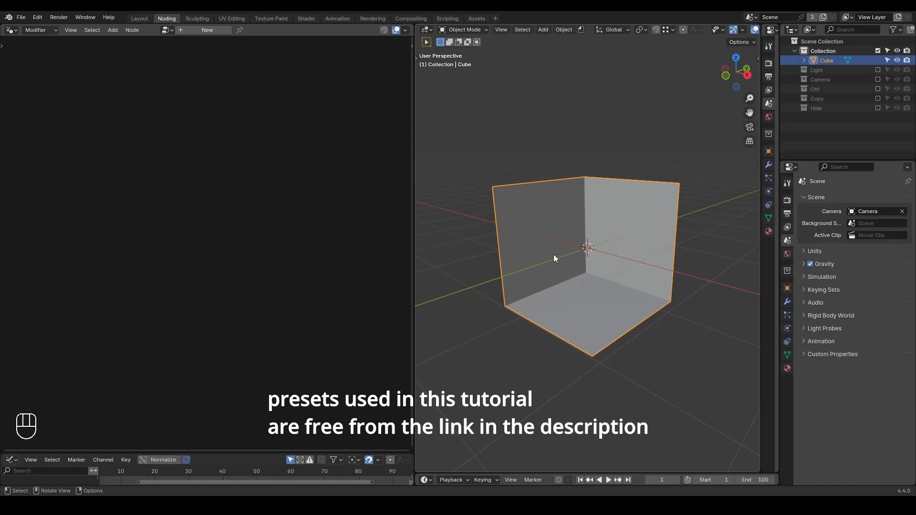
key("d")
left_click_drag(570, 245, 568, 245)
scroll(586, 275, "up", 1)
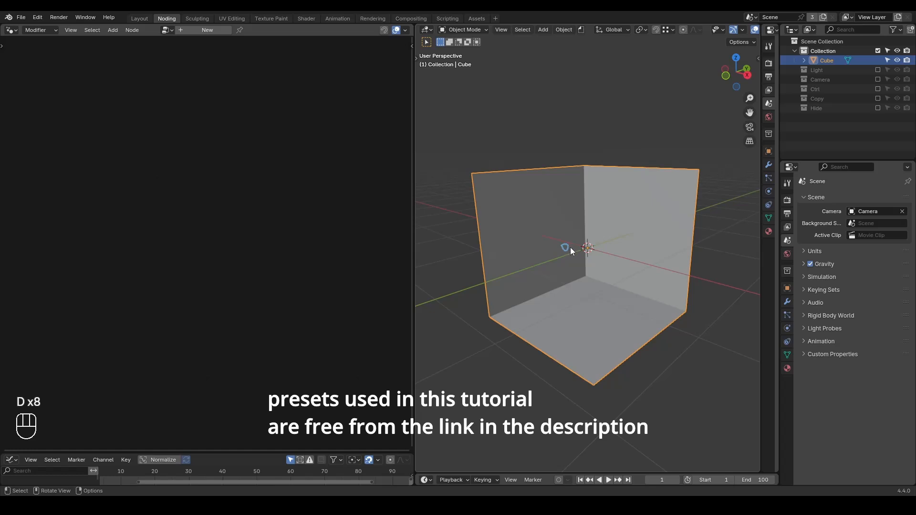
left_click_drag(564, 246, 554, 197)
left_click_drag(565, 245, 641, 221)
left_click_drag(562, 248, 631, 306)
mouse_move(625, 226)
left_mouse_down()
mouse_move(637, 190)
mouse_move(624, 225)
mouse_move(667, 206)
mouse_move(629, 224)
mouse_move(663, 234)
mouse_move(654, 261)
mouse_move(631, 258)
mouse_move(643, 270)
left_mouse_up()
mouse_move(559, 218)
left_mouse_down()
mouse_move(586, 244)
mouse_move(578, 267)
left_mouse_up()
left_click_drag(596, 237, 567, 257)
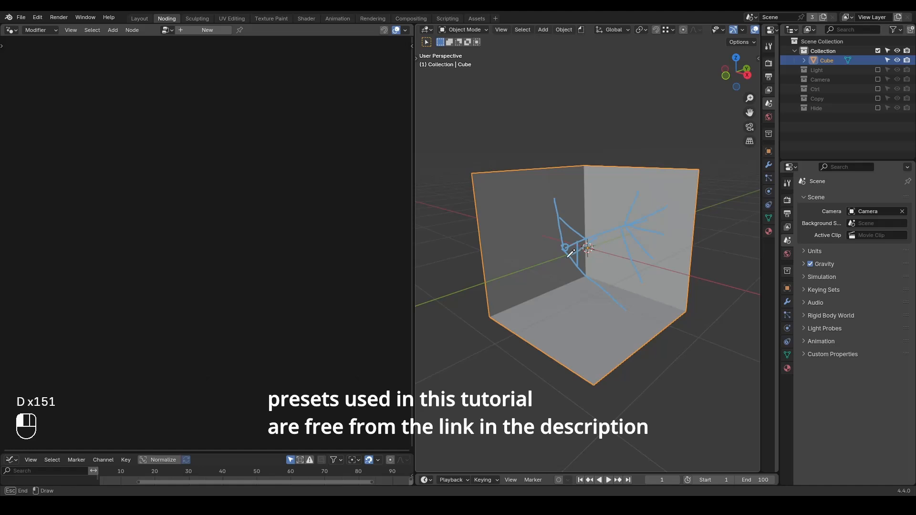
left_click_drag(563, 231, 611, 226)
left_click_drag(559, 208, 585, 245)
middle_click_drag(617, 253, 605, 252)
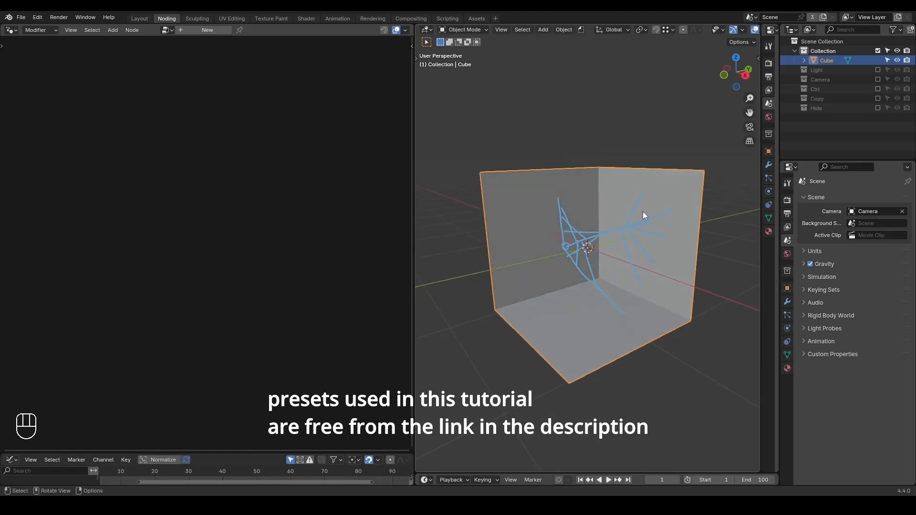
key("d")
mouse_move(626, 205)
left_mouse_down()
mouse_move(568, 225)
mouse_move(559, 238)
mouse_move(564, 246)
left_mouse_up()
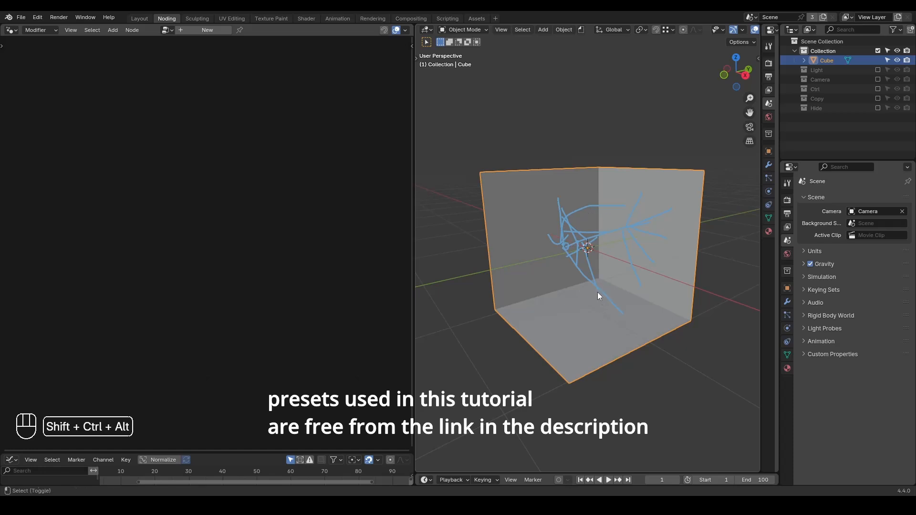
key("shift+ctrl+alt+q")
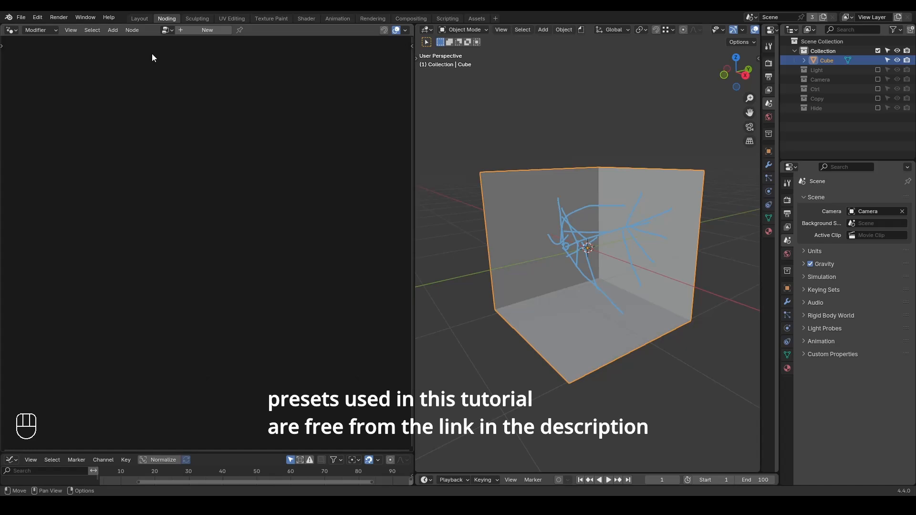
Create a new Geometry Nodes tree on the cube and pin it in the node editor.
left_click(189, 29)
left_click(220, 30)
left_click(251, 30)
middle_click_drag(217, 179, 256, 182)
scroll(256, 181, "down", 1)
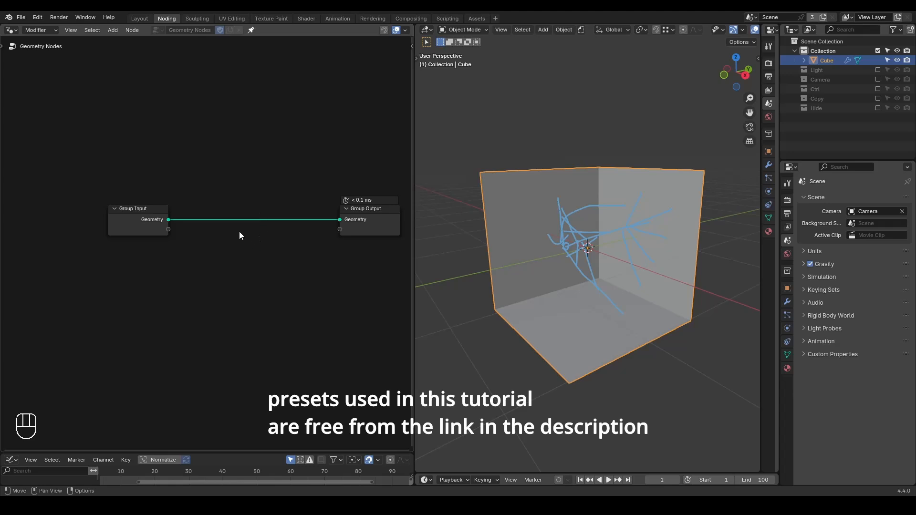
key("shift+ctrl+alt+w")
key("shift+ctrl+alt+q")
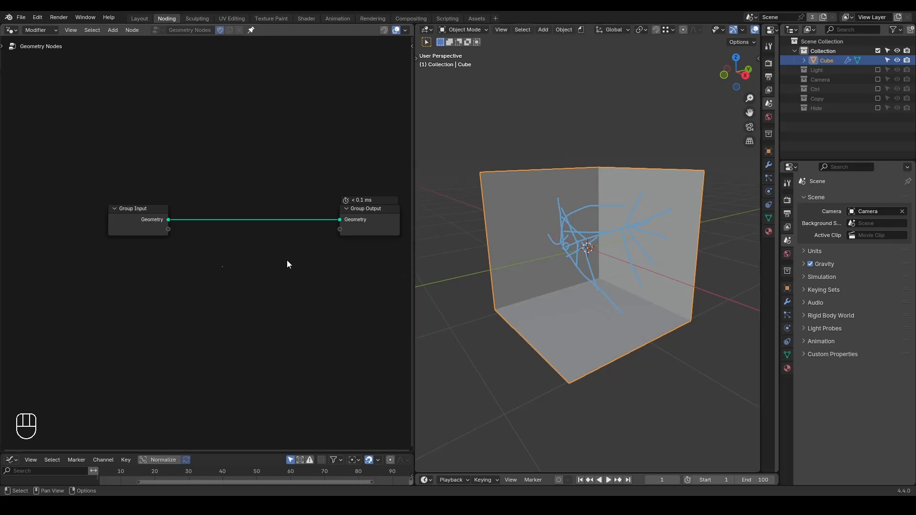
Insert a Join Geometry node between Group Input and Group Output, and move Group Input higher.
key("ctrl+a")
type("join")
key("Return")
left_click(263, 203)
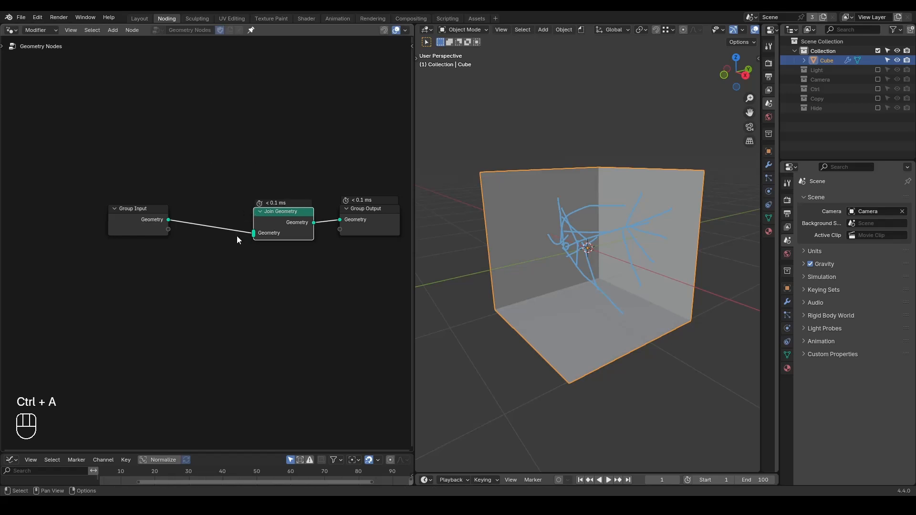
middle_click_drag(207, 275, 270, 232)
left_click_drag(201, 166, 180, 145)
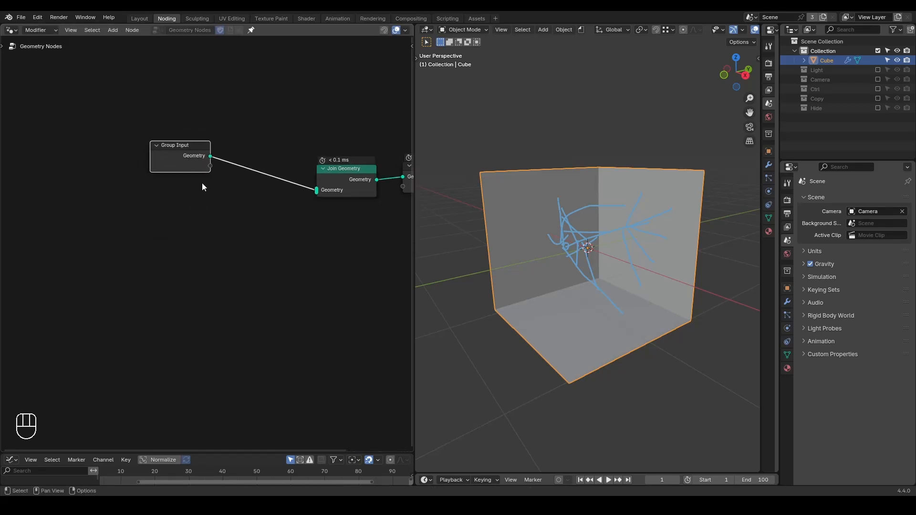
Add a G_Point Instance Geometry preset node below the Group Input node.
left_click(226, 223)
key("ctrl+a")
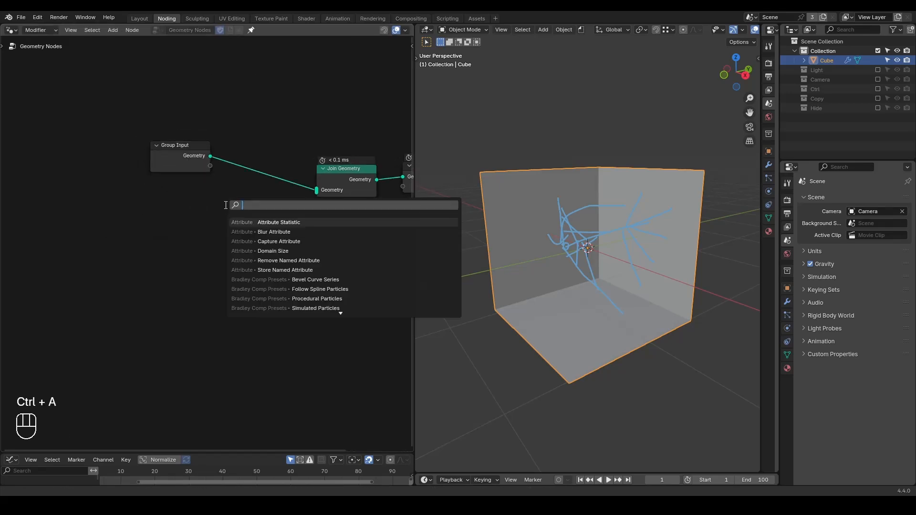
type("point instanc")
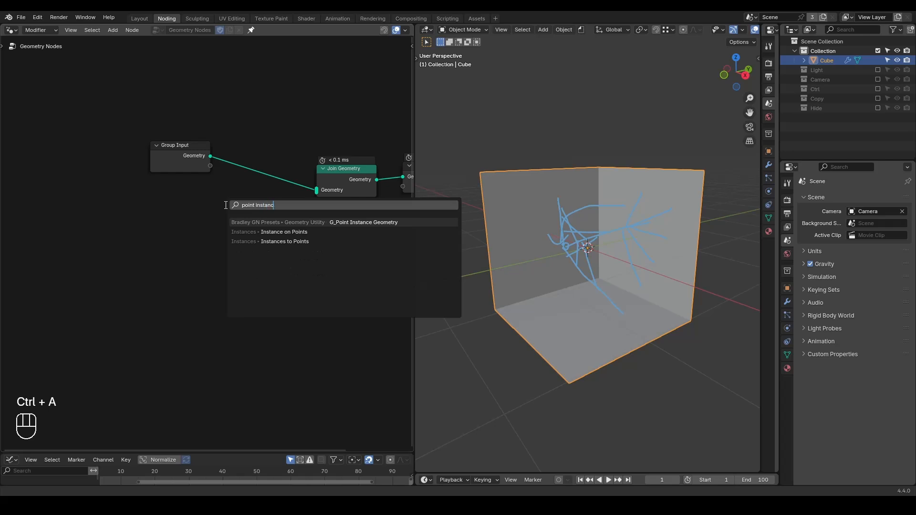
key("Return")
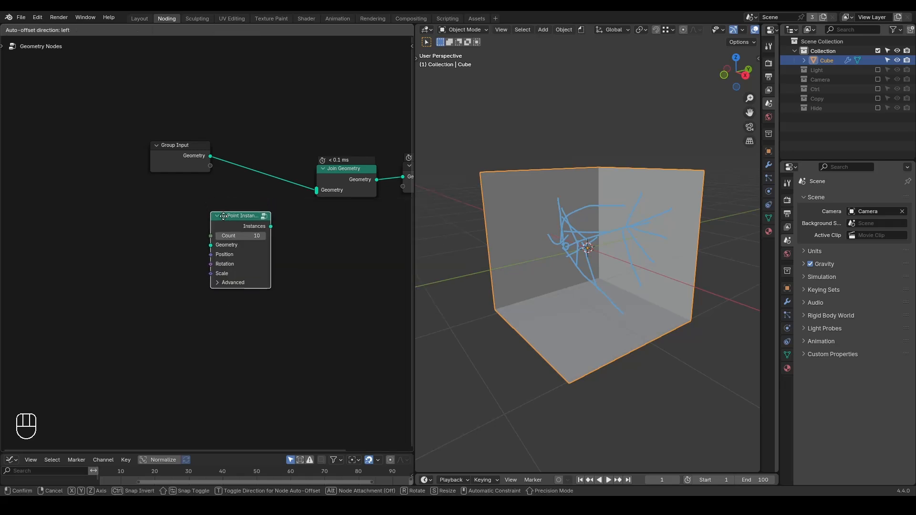
left_click(197, 259)
Add a Curve Line node and link its curve to the point instance node's Geometry input for preview.
key("ctrl+a")
type("cur")
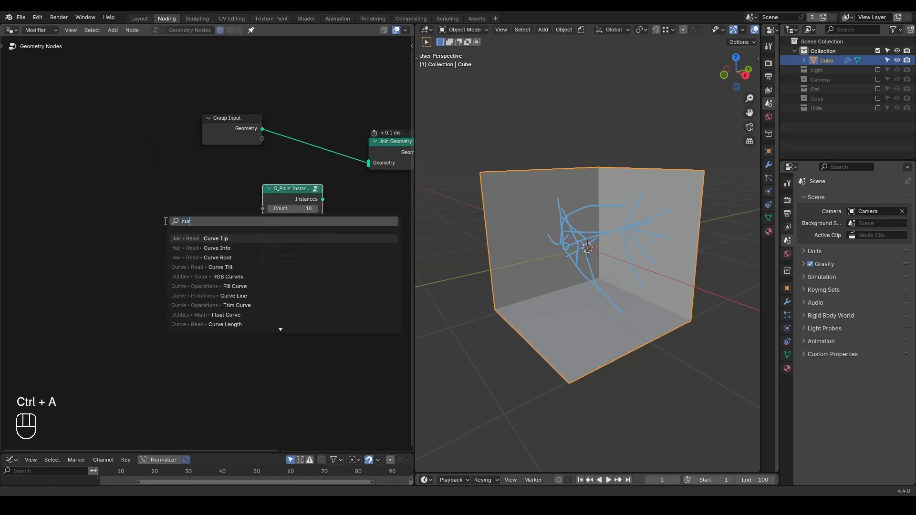
type("ve line")
key("Return")
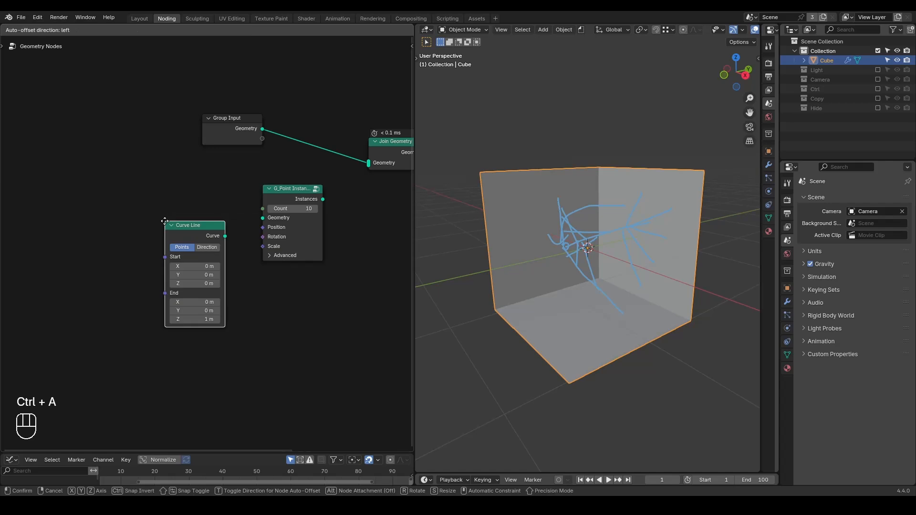
left_click(156, 220)
left_click(196, 230, "alt+shift")
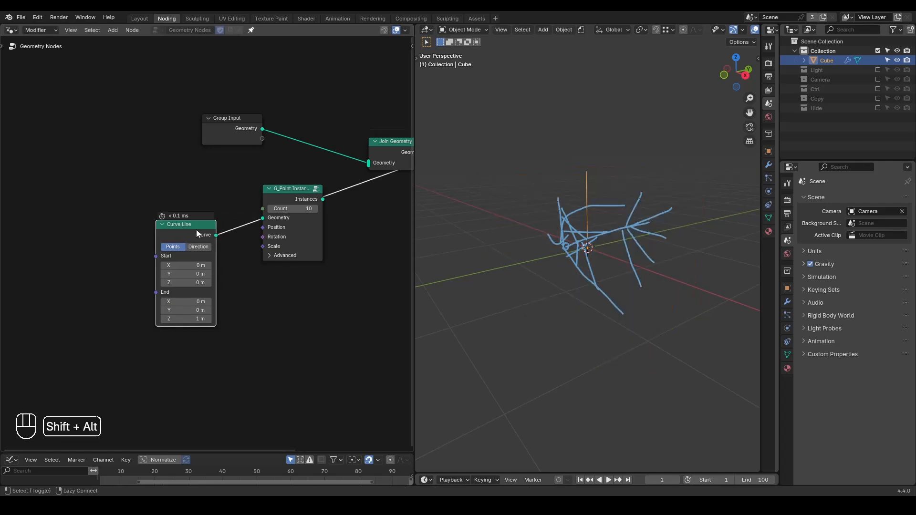
Erase the annotation strokes and link the point instances into Join Geometry, sending the joined geometry to the output.
mouse_move(593, 199)
right_mouse_down()
mouse_move(562, 302)
mouse_move(658, 154)
mouse_move(482, 200)
right_mouse_up()
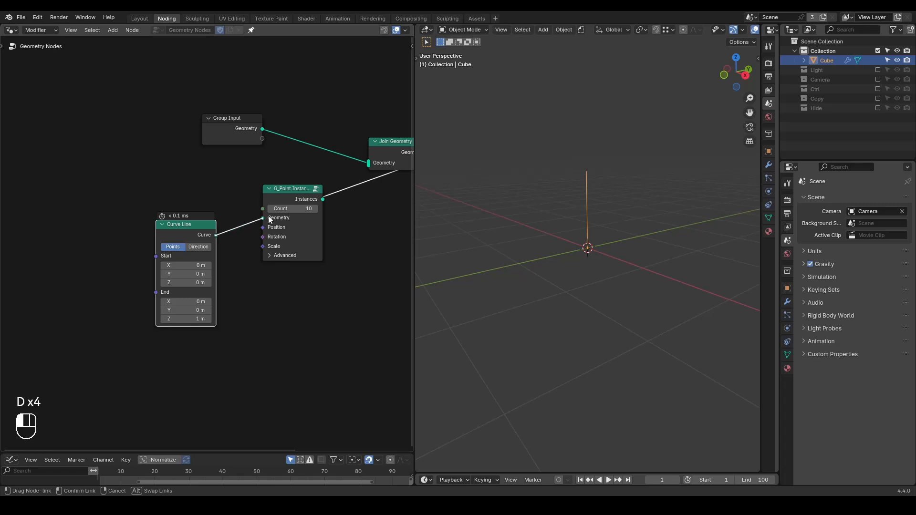
middle_click_drag(328, 239, 289, 250)
left_click_drag(284, 209, 331, 173)
left_click(354, 158, "alt+shift")
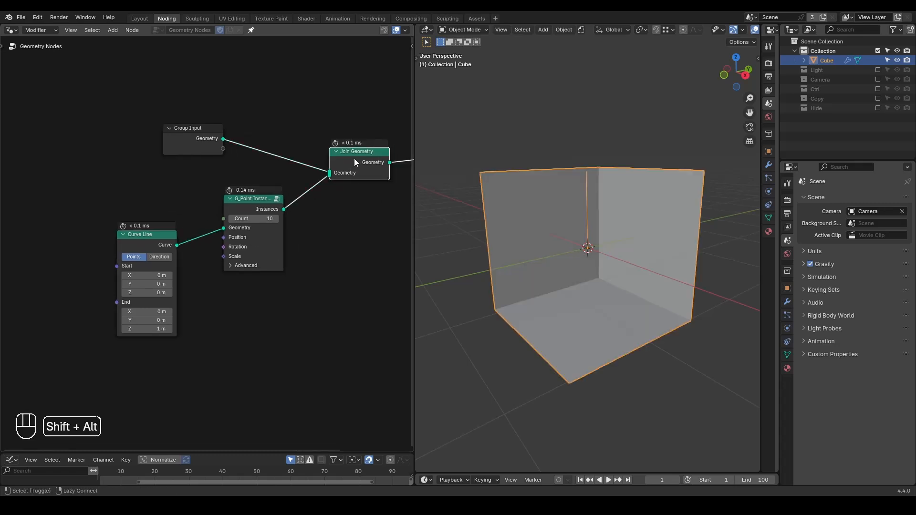
middle_click_drag(594, 241, 574, 219)
Add a random rotation preset node linked to the point instances' Rotation and set its Var. to 1.283.
middle_click_drag(210, 282, 270, 266)
left_click_drag(221, 227, 90, 216)
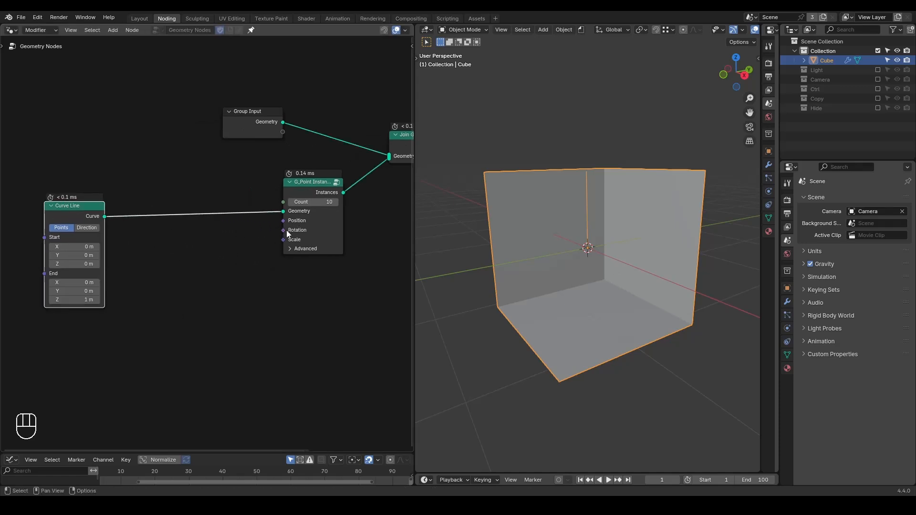
key("ctrl+a")
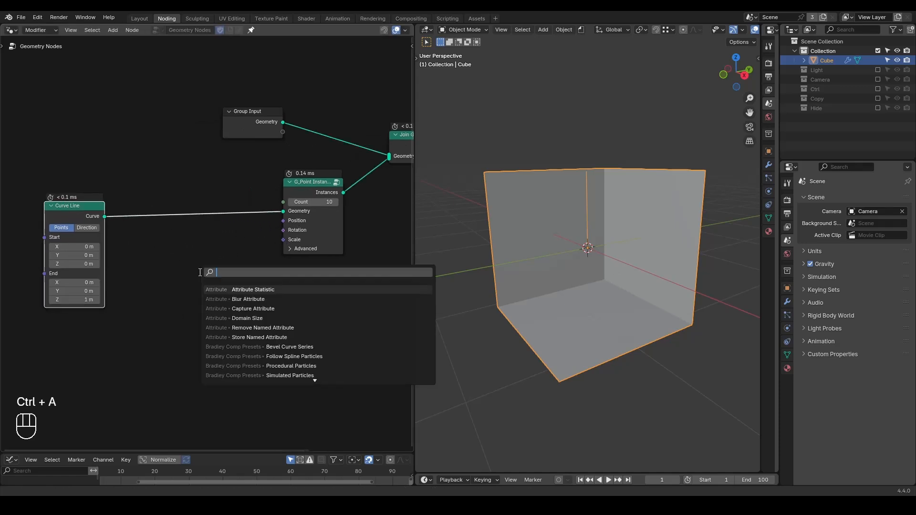
type("random rota")
key("Return")
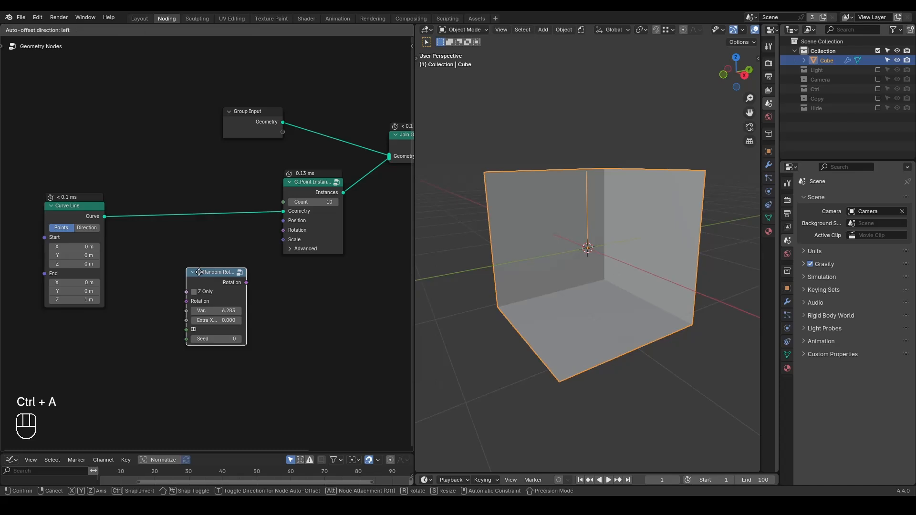
left_click(171, 253)
left_click_drag(217, 264, 283, 230)
middle_click_drag(568, 248, 594, 267)
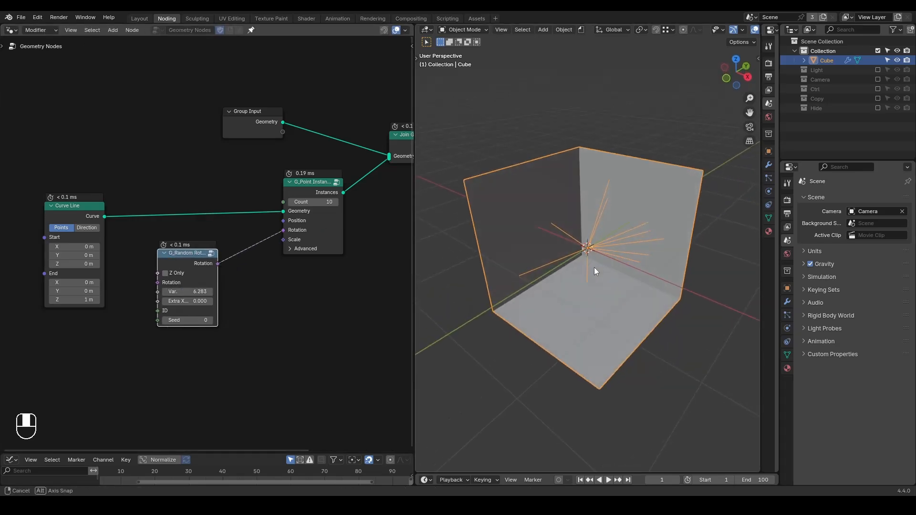
left_click_drag(201, 291, 175, 292)
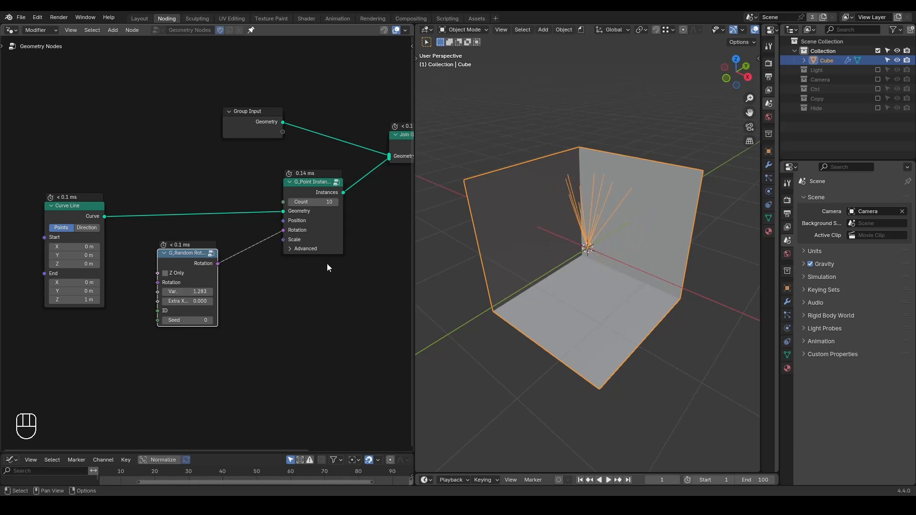
Insert a G_Parenting preset node between the point instance node and Join Geometry.
key("ctrl+a")
type("parent")
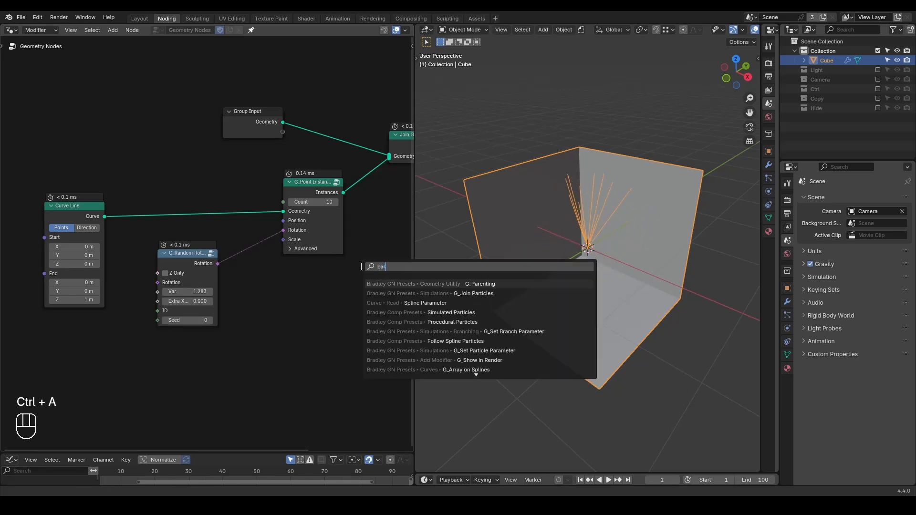
key("Return")
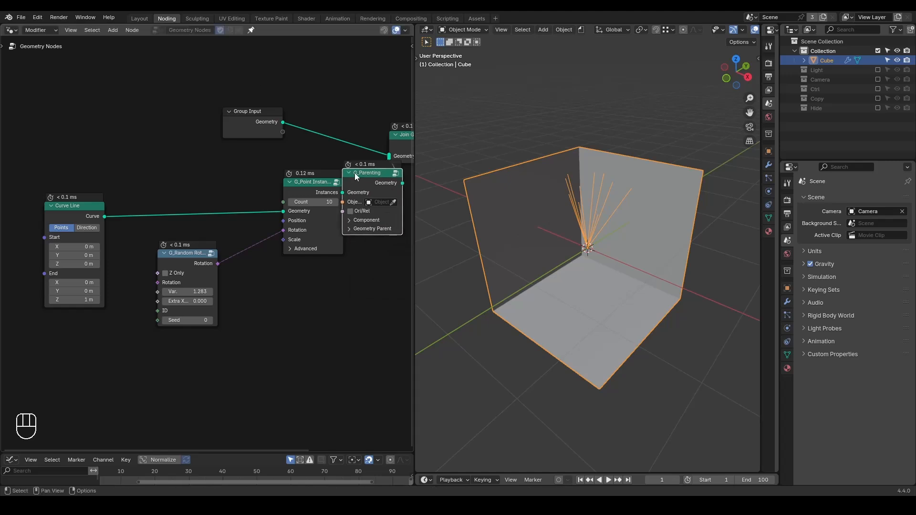
left_click(355, 173)
Enable the Ctrl collection and assign its Controller empty as the G_Parenting node's object.
left_click(879, 90)
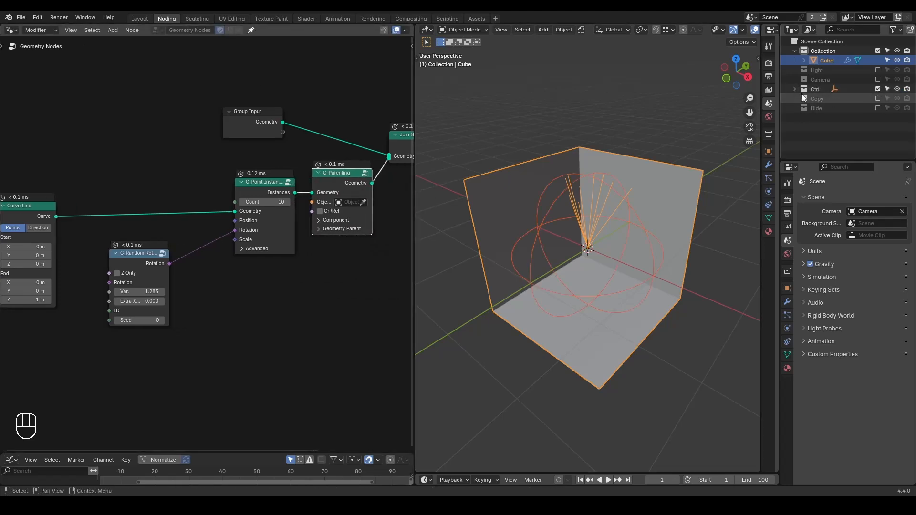
left_click(794, 89)
left_click(364, 202)
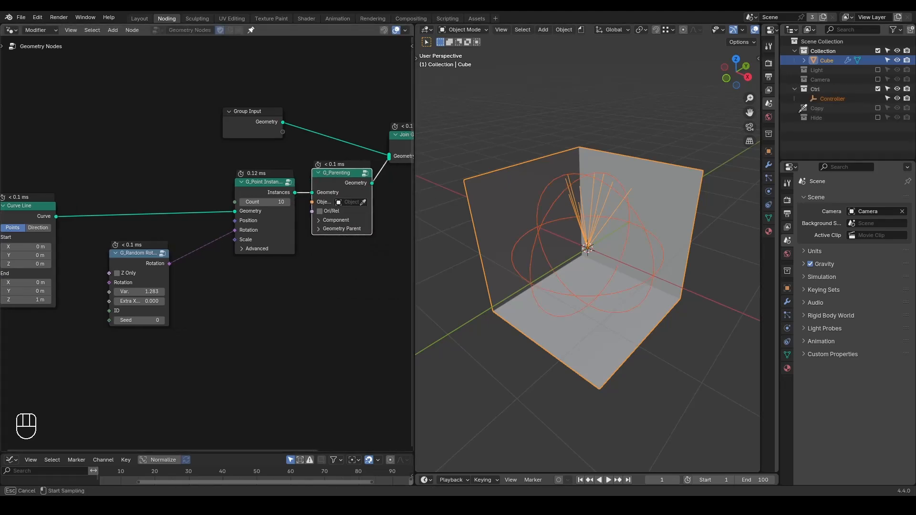
left_click(832, 99)
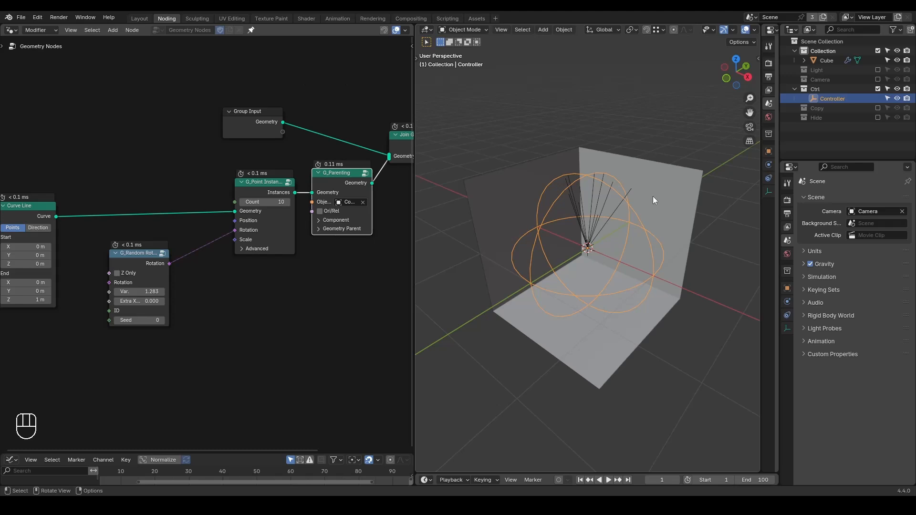
key("shift+a")
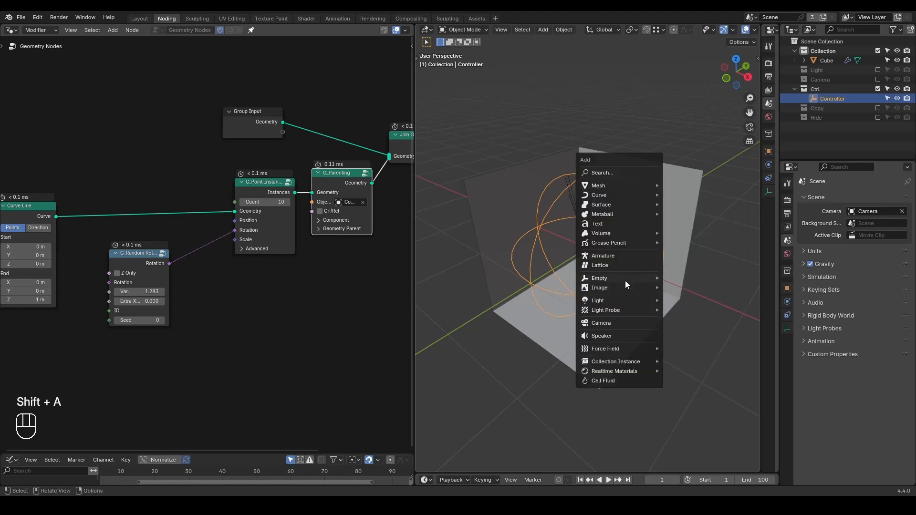
mouse_move(625, 279)
left_click(671, 279)
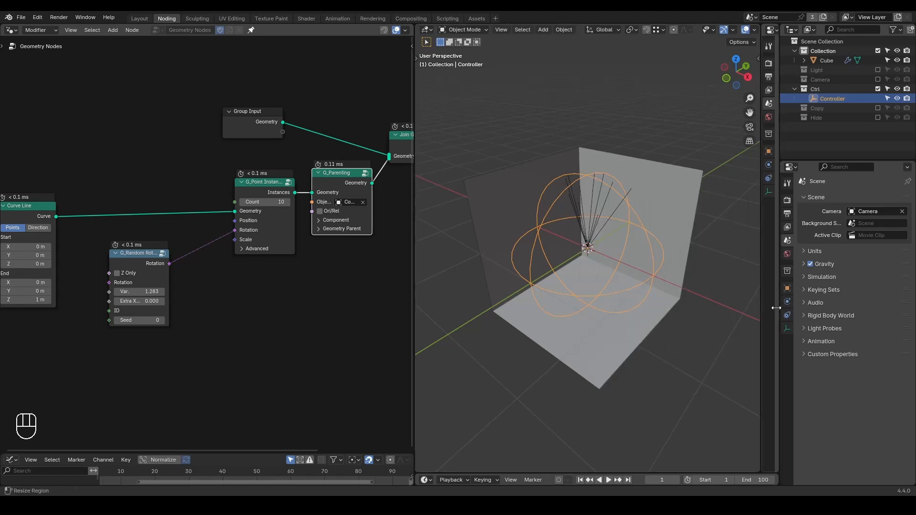
Set the Controller empty to display as Arrows.
left_click(787, 329)
left_click(854, 214)
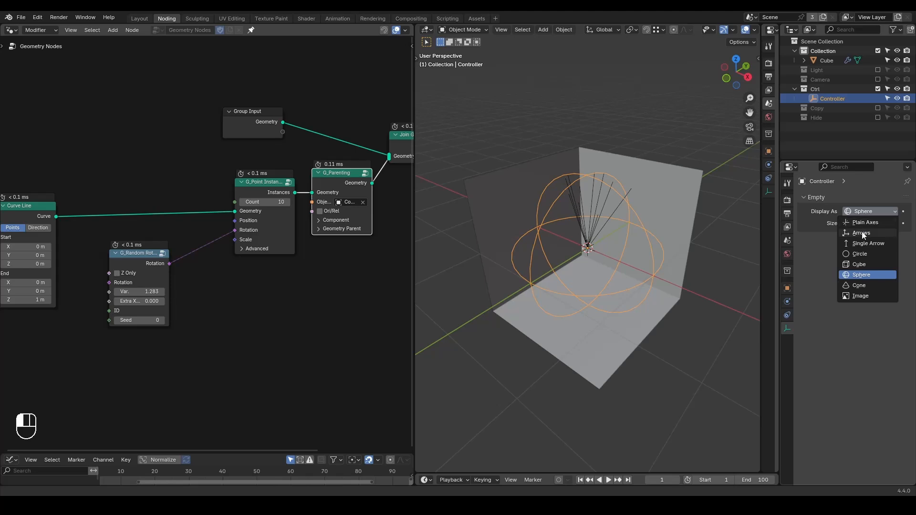
left_click(862, 231)
Tilt the Controller empty about the global X axis and move it down along its local Z axis toward the cube's floor.
middle_click_drag(678, 248, 664, 230)
key("r")
key("x")
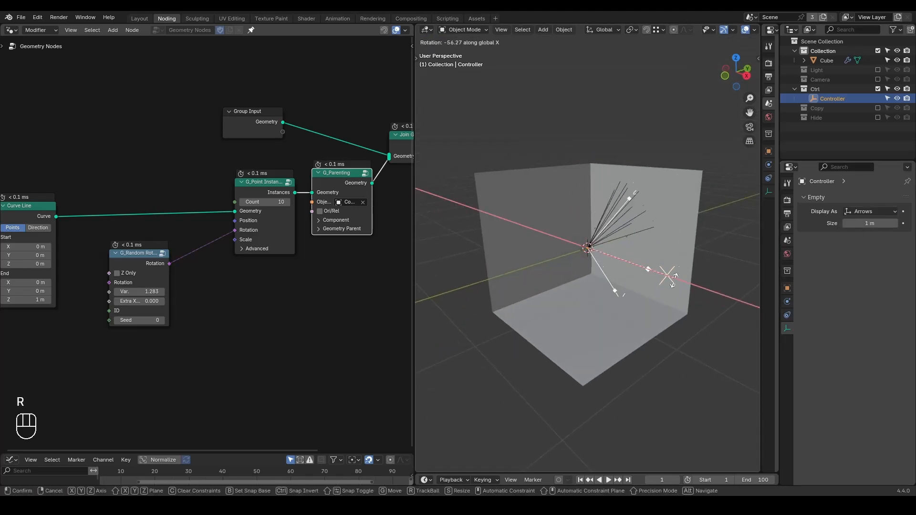
left_click(619, 191)
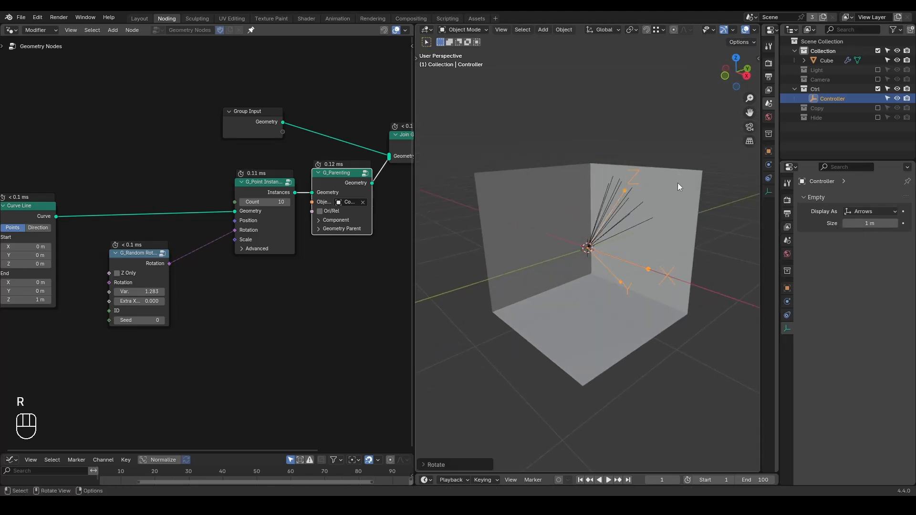
key("g")
key("z")
key("z")
left_click(655, 253)
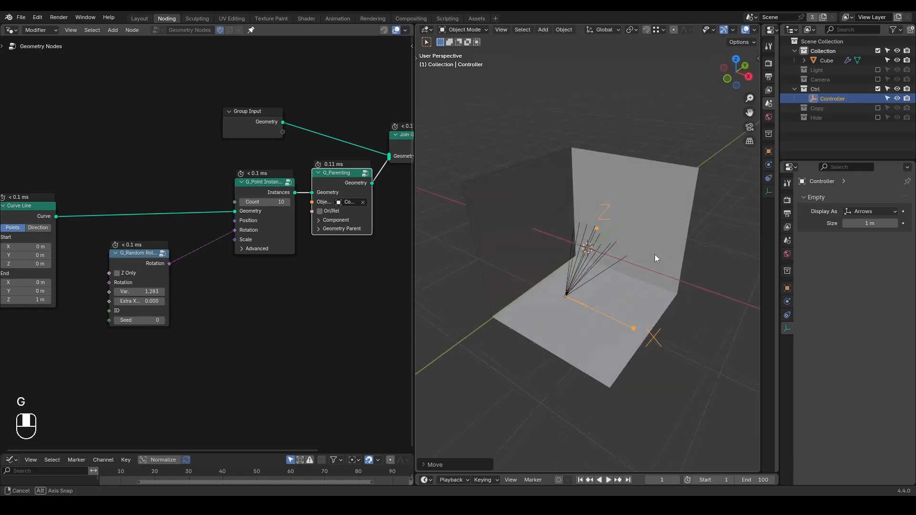
Set the point instance node's Count to 3.
left_click(265, 202)
type("3")
key("Return")
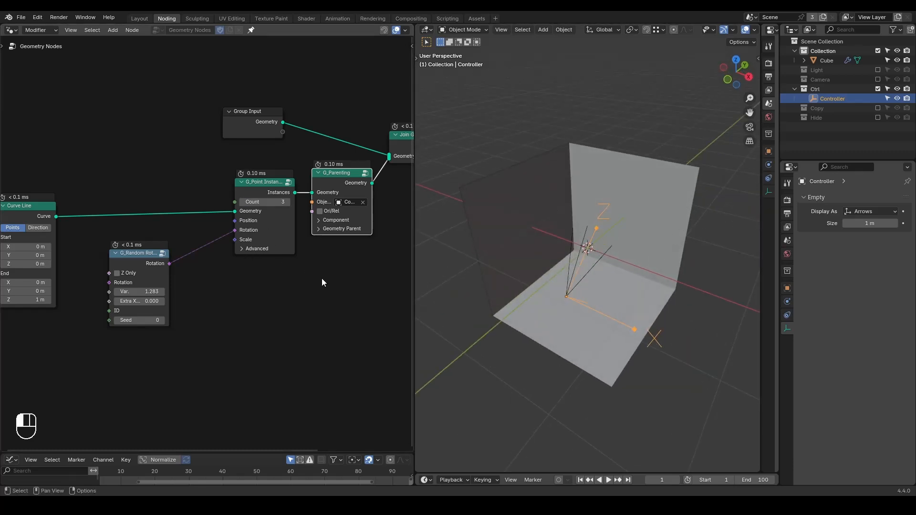
Rotate the Controller empty about the global Z axis, plus about -19° around the global X axis.
key("r")
key("z")
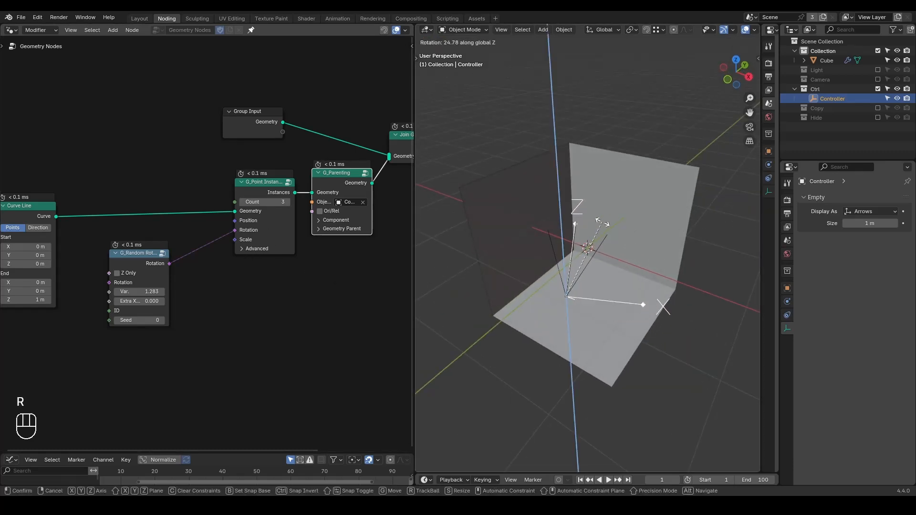
left_click(614, 260)
middle_click_drag(613, 260, 601, 231)
key("r")
key("x")
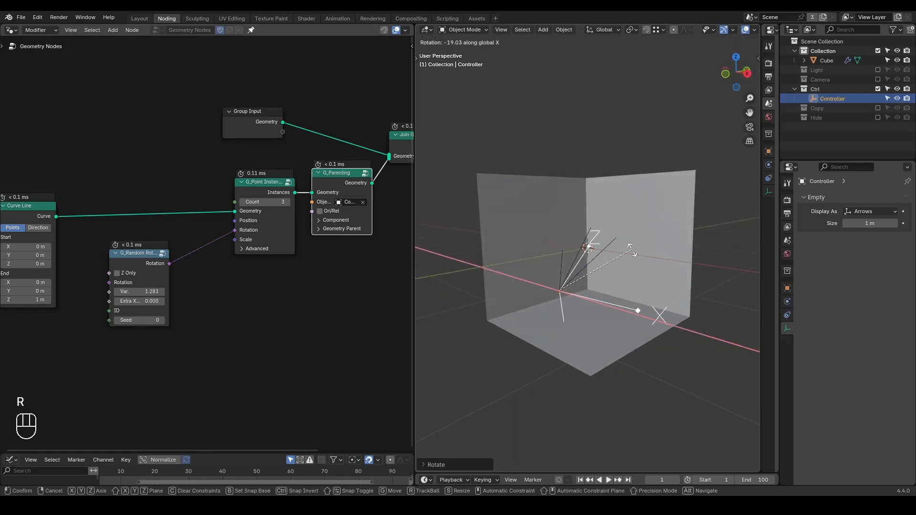
left_click(633, 252)
Set the random rotation node's Seed to 32.
scroll(215, 284, "up", 1)
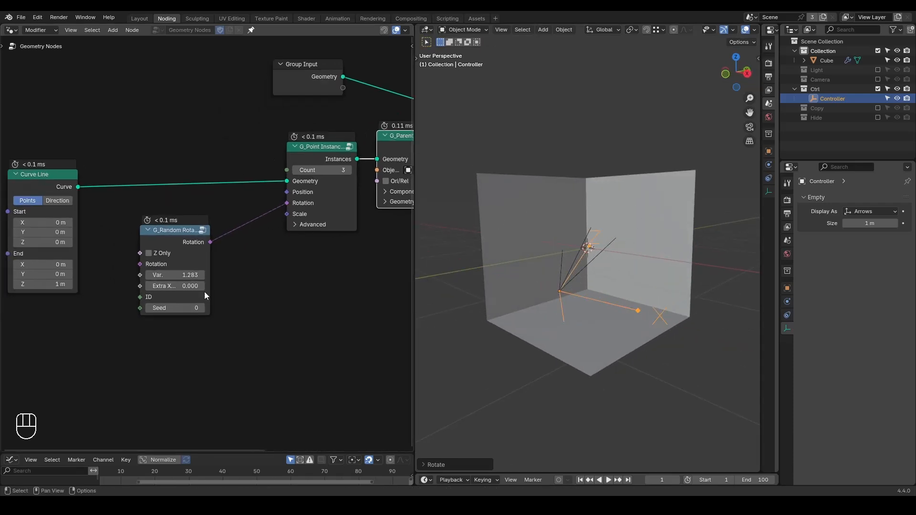
left_click_drag(175, 308, 191, 308)
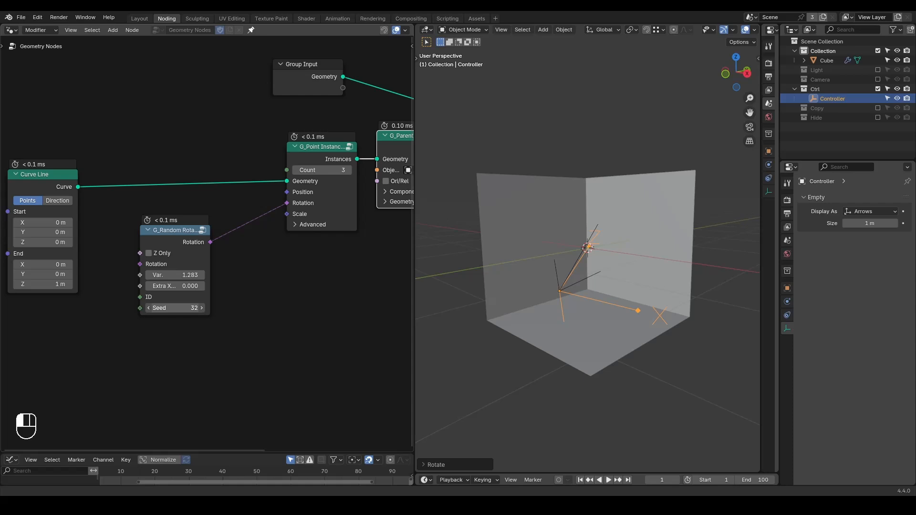
mouse_move(600, 223)
middle_mouse_down()
mouse_move(574, 217)
mouse_move(600, 225)
middle_mouse_up()
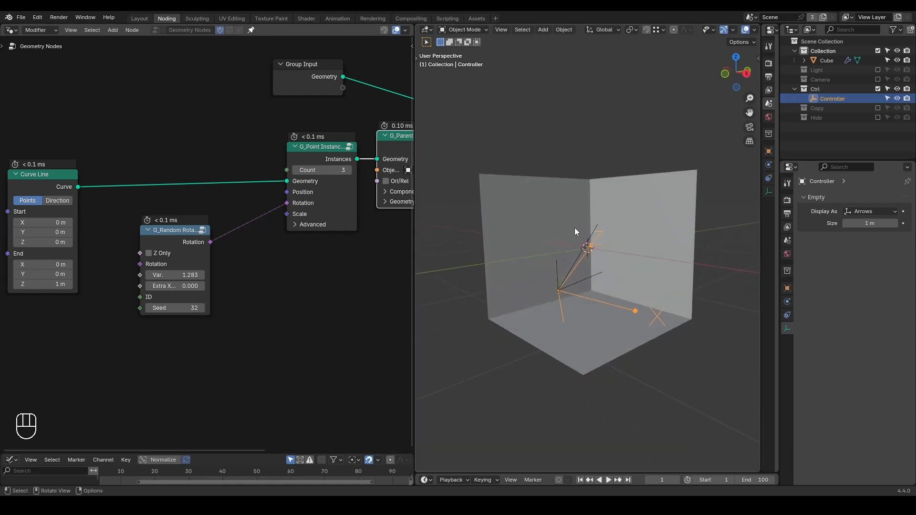
middle_click_drag(564, 259, 564, 260)
Circle the tip of one branch with an annotation stroke and erase it again.
left_click_drag(549, 258, 548, 254)
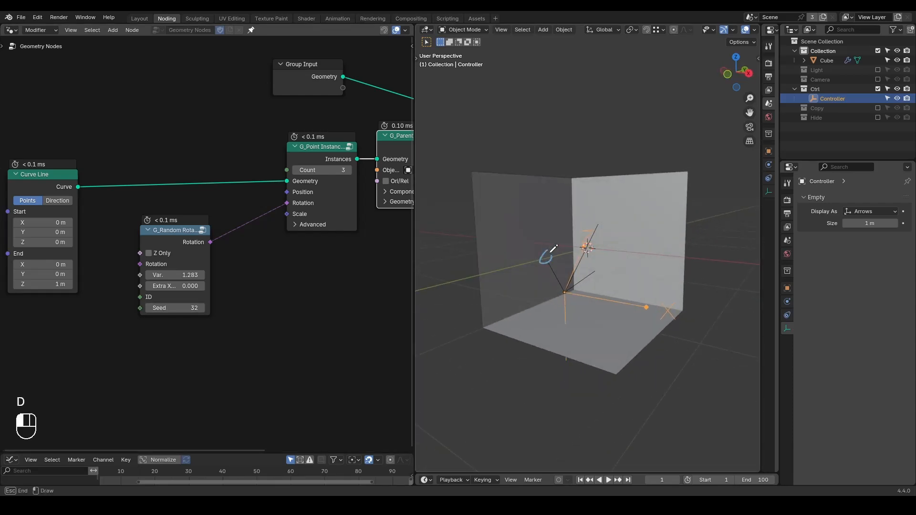
middle_click_drag(341, 240, 194, 259)
scroll(196, 257, "down", 3)
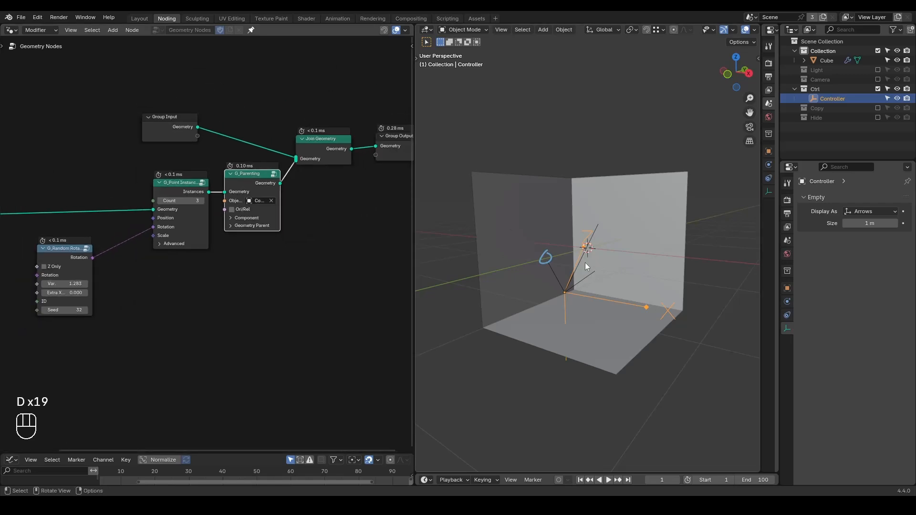
right_click_drag(559, 233, 538, 266)
Insert a Realize Instances node between G_Parenting and Join Geometry.
key("ctrl+a")
type("realize")
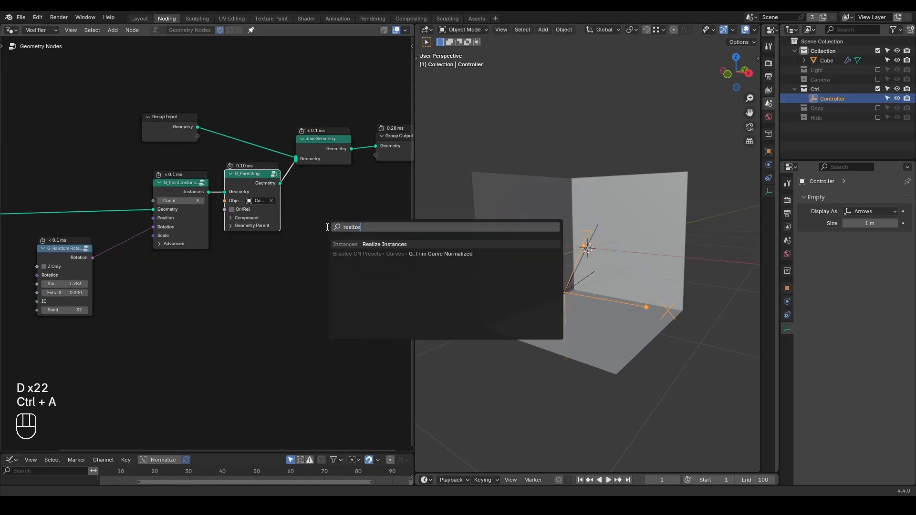
key("Return")
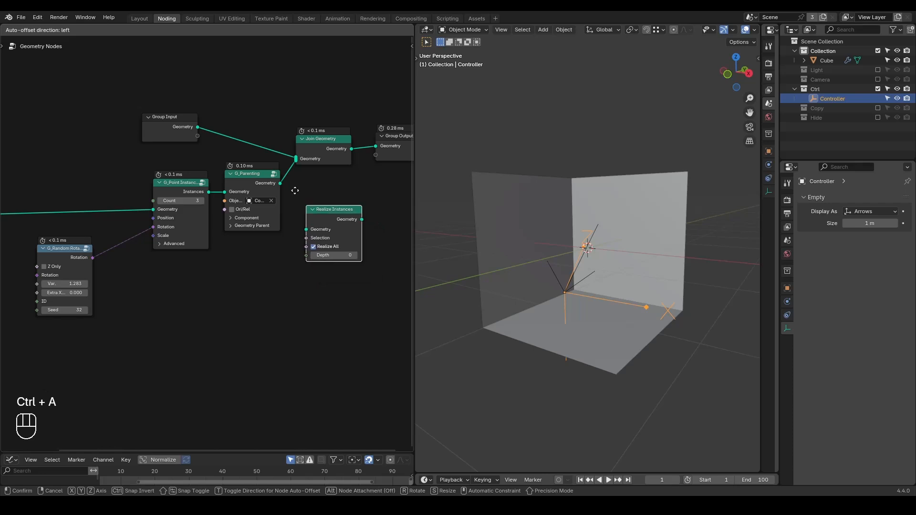
left_click(225, 171)
Shift Join Geometry and the output aside and insert a Set Position node between Realize Instances and Join Geometry.
middle_click_drag(347, 216, 256, 221)
left_click_drag(333, 88, 225, 185)
key("g")
key("ctrl+a")
type("set pos")
key("Return")
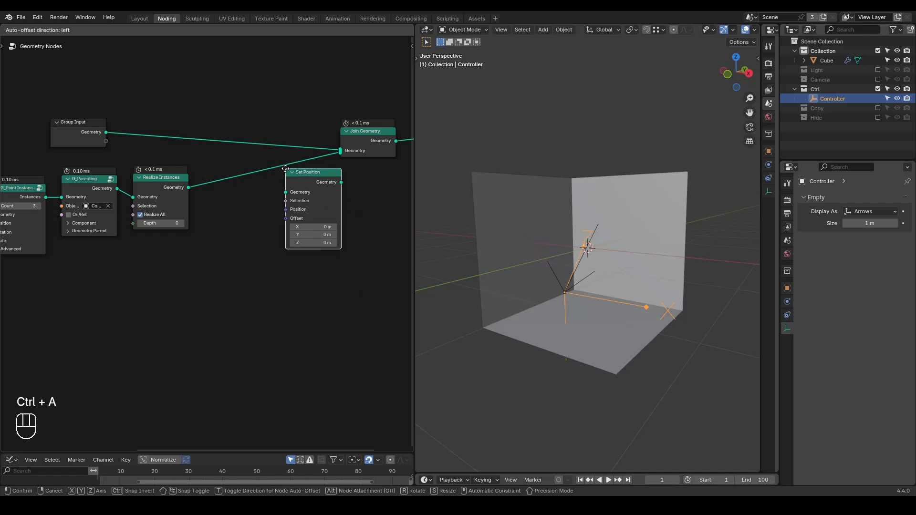
left_click(276, 170)
Add a Raycast node below the G_Parenting and Realize Instances nodes.
middle_click_drag(220, 256, 268, 241)
key("ctrl+a")
type("raycast")
key("Return")
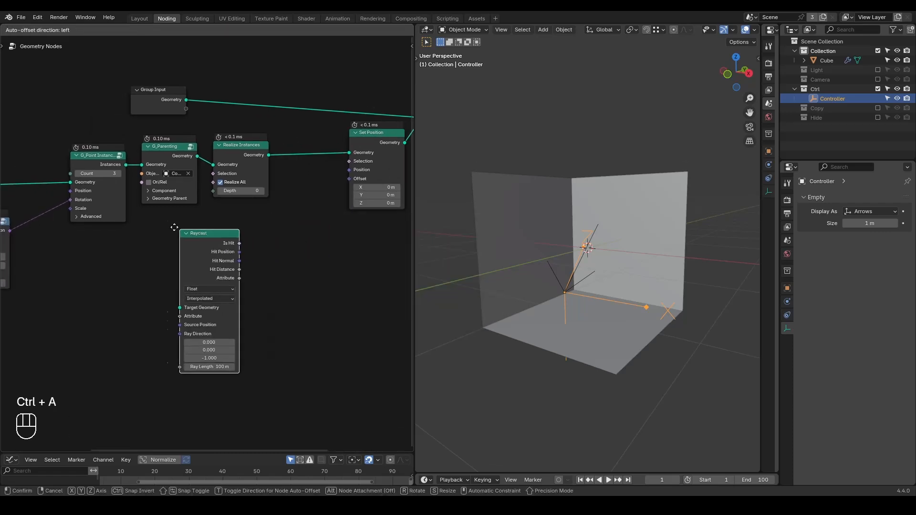
left_click(168, 225)
Add a Geometry Proximity node below the Realize Instances node, beside the Raycast node.
key("ctrl+a")
type("ge")
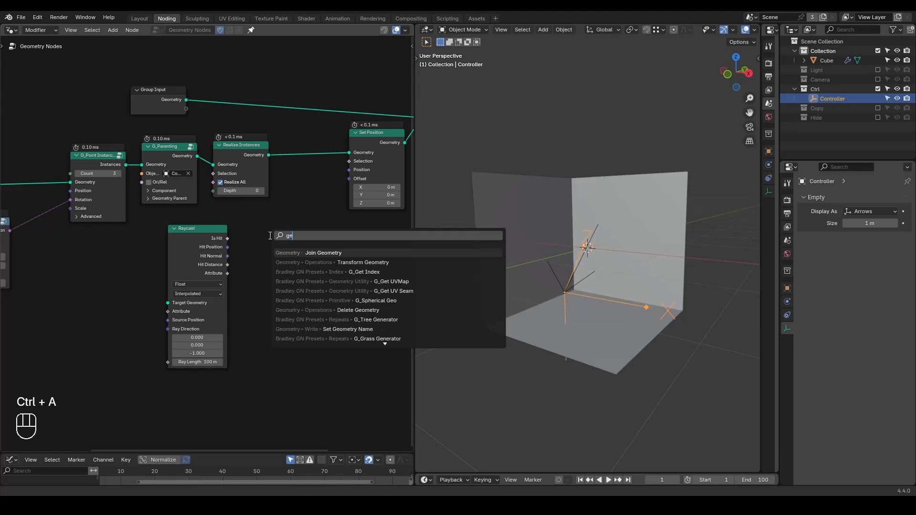
type("ometry prox")
key("Return")
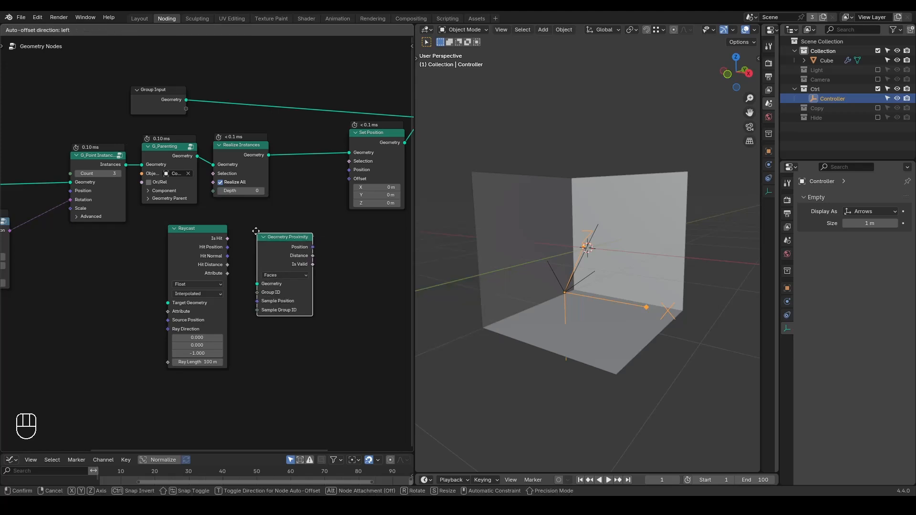
left_click(253, 222)
Link Group Input's Geometry into Geometry Proximity, and connect the proximity Position to Set Position's Position.
scroll(295, 282, "up", 1)
left_click_drag(293, 249, 302, 246)
left_click_drag(181, 250, 166, 267)
left_click_drag(183, 76, 262, 276)
middle_click_drag(336, 244, 277, 276)
mouse_move(592, 266)
middle_mouse_down()
mouse_move(554, 270)
mouse_move(588, 268)
middle_mouse_up()
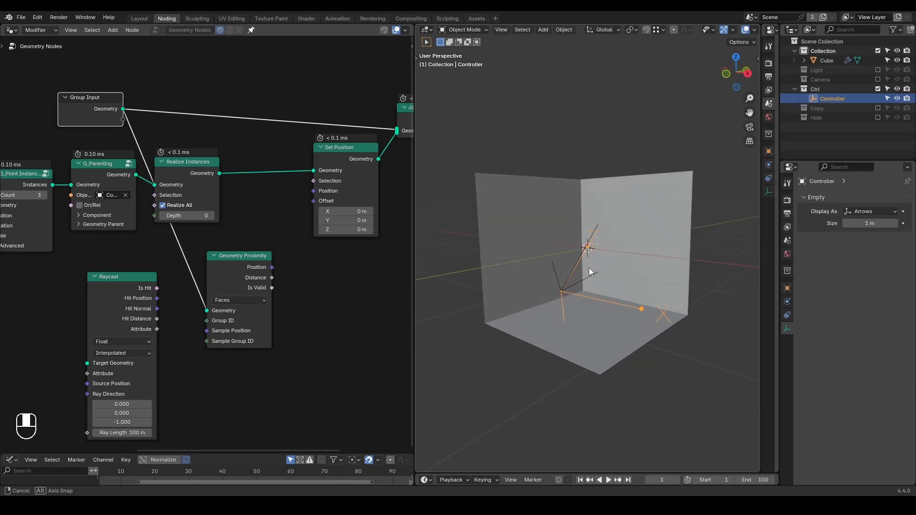
left_click_drag(272, 267, 314, 196)
Mark the outer tip and the base of the branches with annotation strokes.
middle_click_drag(630, 309, 621, 299)
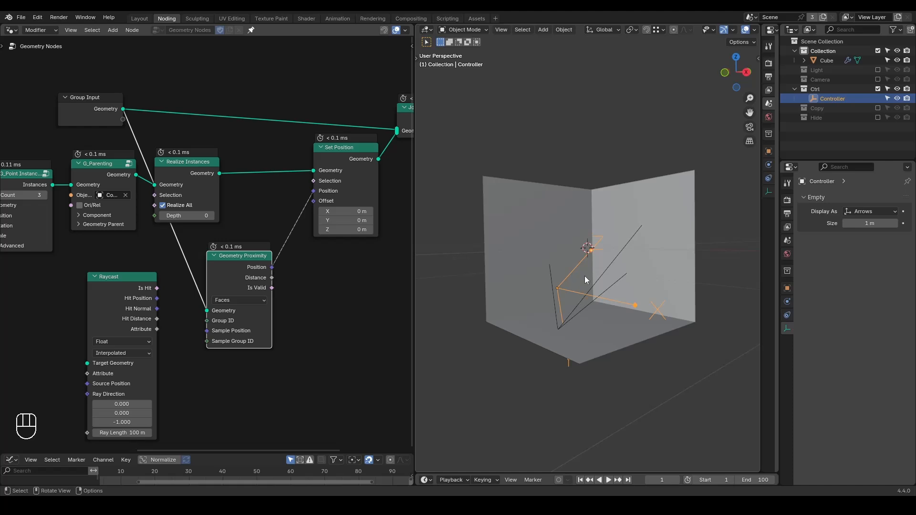
mouse_move(627, 229)
left_mouse_down()
mouse_move(624, 239)
mouse_move(634, 218)
left_mouse_up()
mouse_move(560, 309)
left_mouse_down()
mouse_move(563, 317)
mouse_move(562, 292)
mouse_move(572, 296)
left_mouse_up()
Replace the Raycast node with an Endpoint Selection node, set its Start Size to 0, and link it to Set Position's Selection.
left_click(127, 286)
key("x")
key("ctrl+a")
type("endpoin")
key("Return")
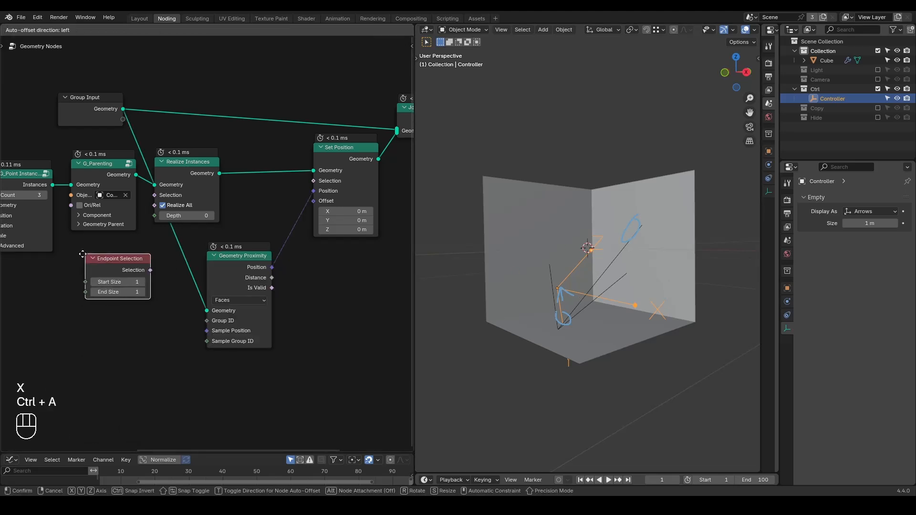
left_click(93, 298)
left_click(89, 282)
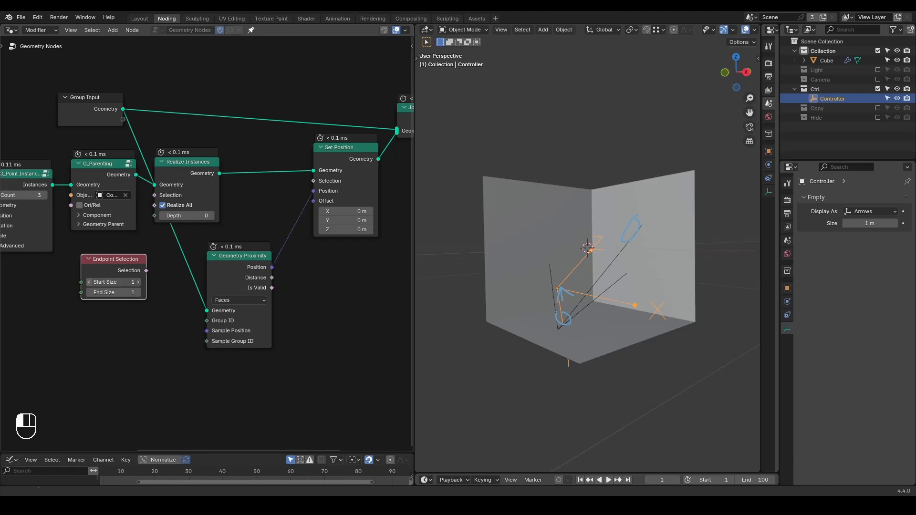
left_click_drag(145, 271, 235, 223)
left_click_drag(283, 206, 313, 181)
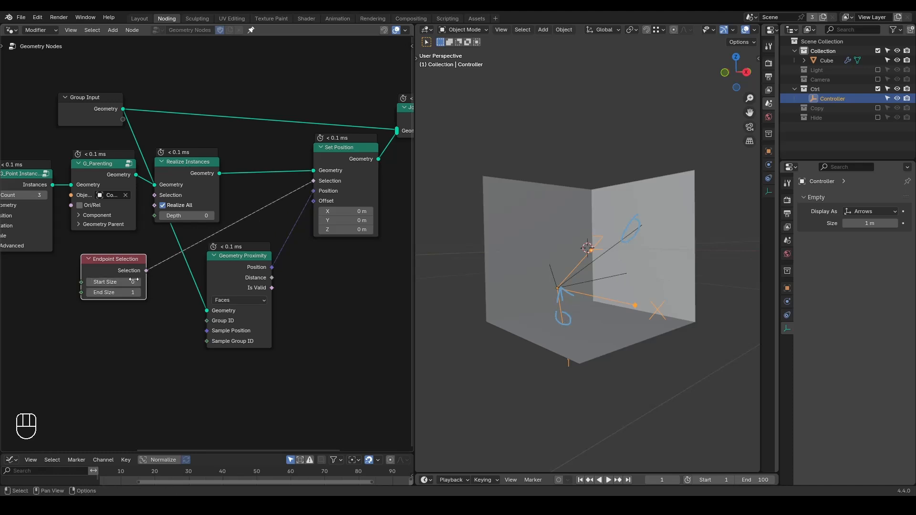
Try moving the Controller empty up along the global Z axis.
key("g")
key("z")
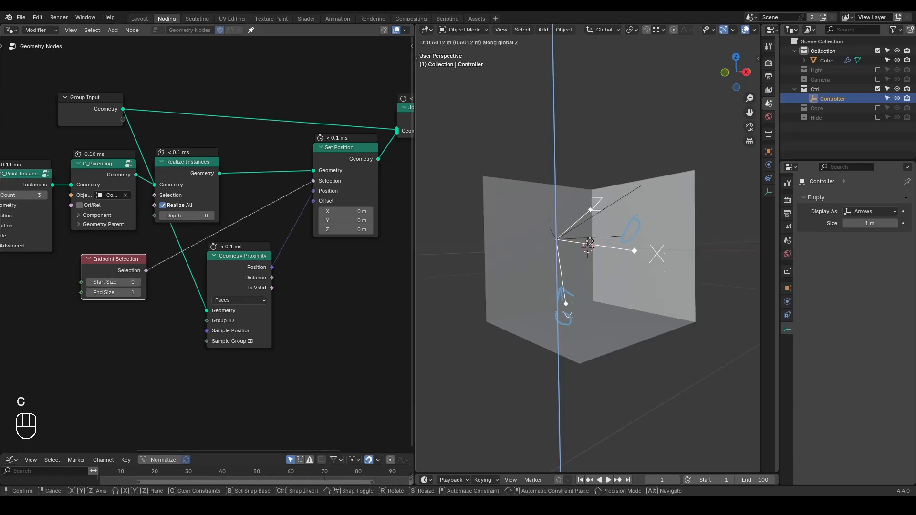
right_click(644, 239)
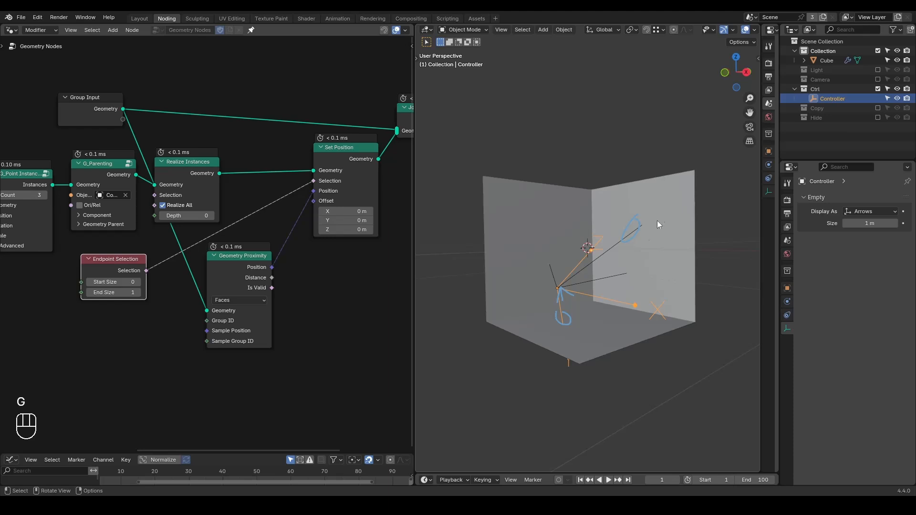
Erase the annotation strokes around the branch tip and base.
key("d")
mouse_move(643, 215)
right_mouse_down()
mouse_move(563, 349)
mouse_move(566, 289)
right_mouse_up()
mouse_move(565, 289)
middle_mouse_down()
mouse_move(651, 287)
mouse_move(635, 285)
middle_mouse_up()
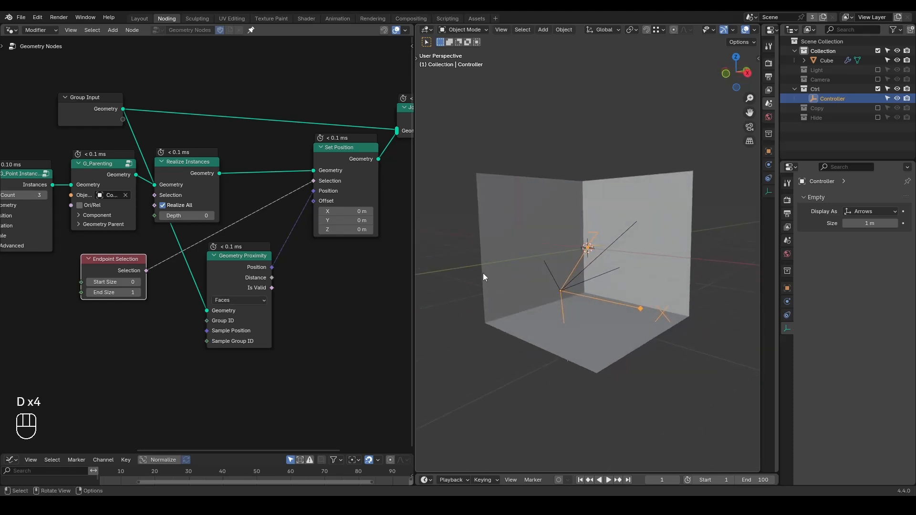
key("shift+ctrl+alt+q")
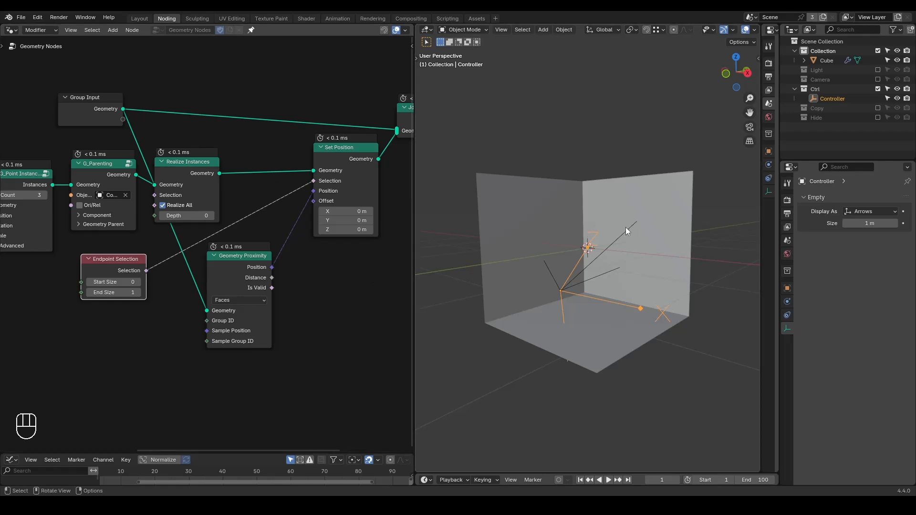
Sketch annotation strokes for smaller sub-branches fanning out near the tip of the longest branch.
key("d")
left_click_drag(622, 235, 628, 195)
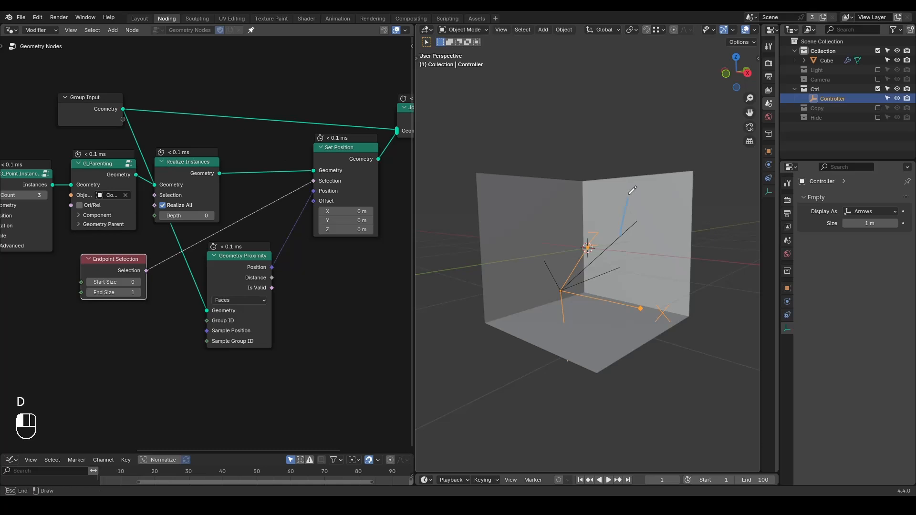
left_click_drag(621, 234, 641, 203)
mouse_move(622, 232)
left_mouse_down()
mouse_move(657, 225)
mouse_move(650, 242)
mouse_move(658, 246)
left_mouse_up()
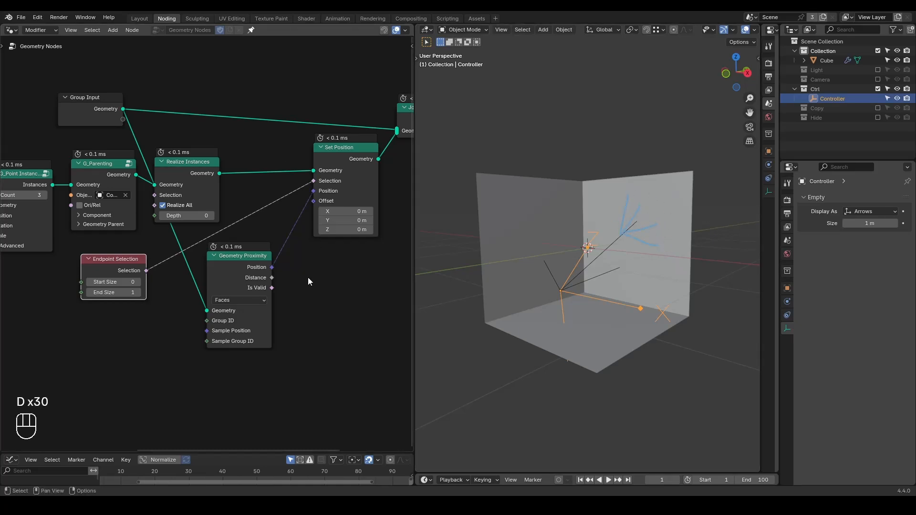
Move Join Geometry and Group Output farther from Set Position to make room, and select the cube.
scroll(308, 277, "down", 3)
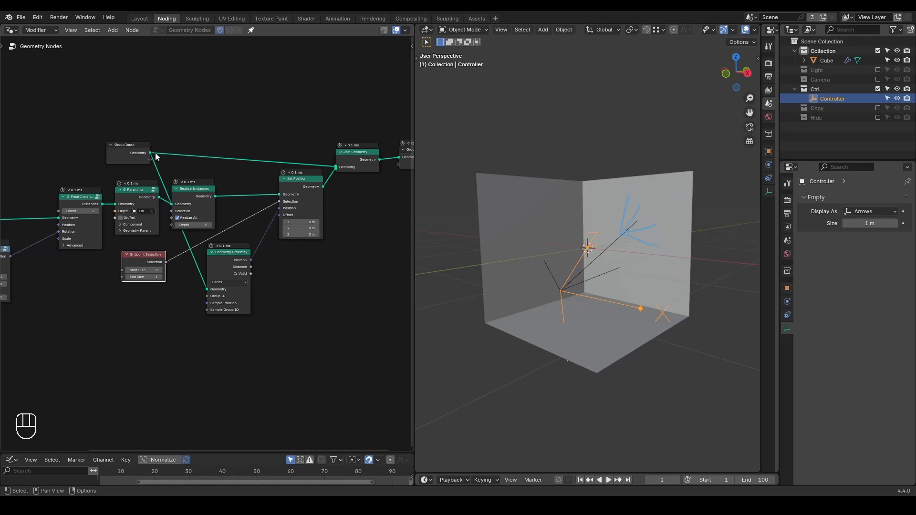
middle_click_drag(113, 283, 132, 273)
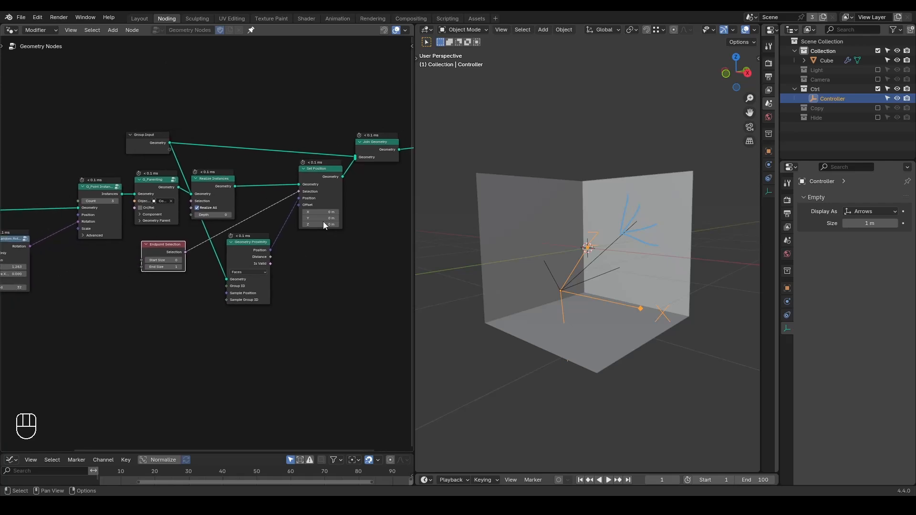
middle_click_drag(368, 273, 217, 276)
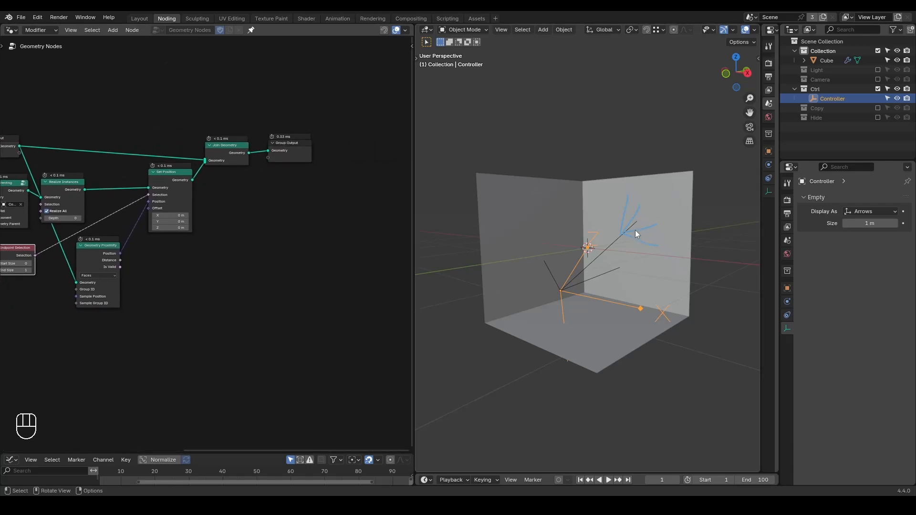
left_click_drag(305, 113, 213, 181)
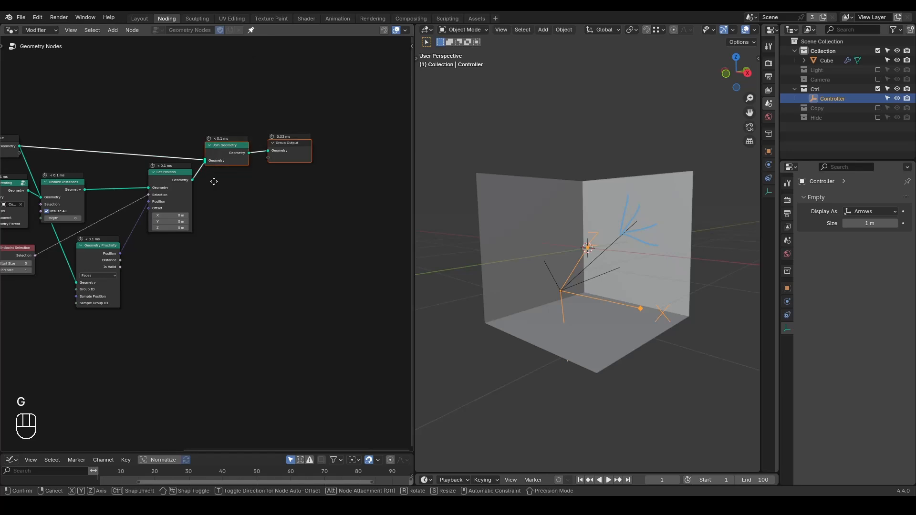
key("g")
left_click(293, 167)
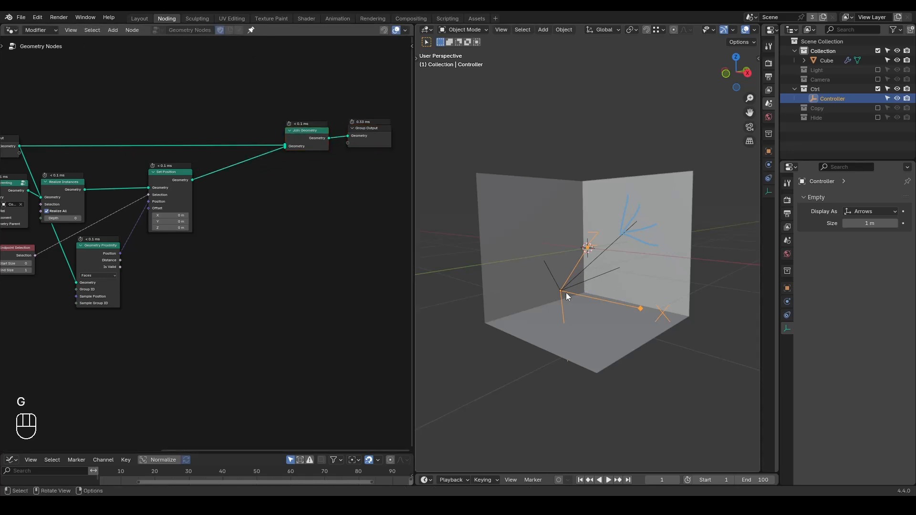
left_click(608, 246)
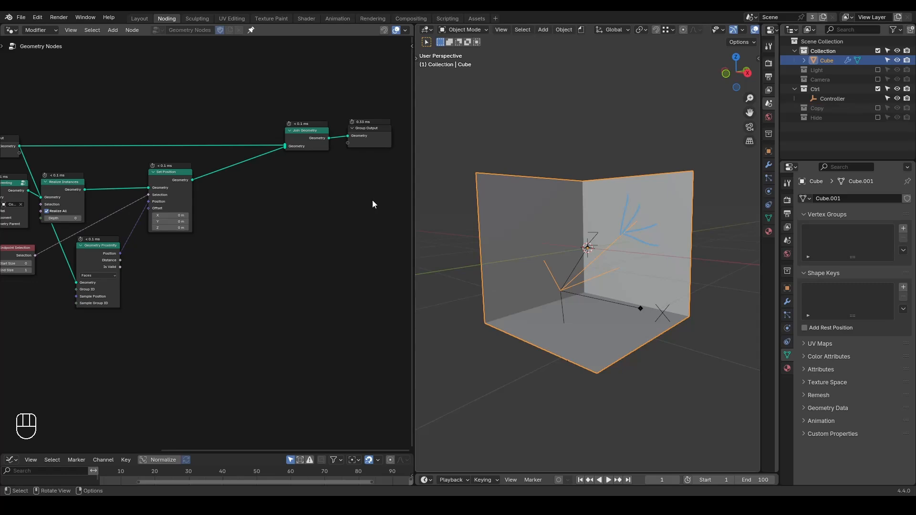
Add a G_Array on Splines node and connect Set Position's geometry output to its Curve input.
scroll(253, 240, "up", 2)
key("ctrl+a")
type("ar")
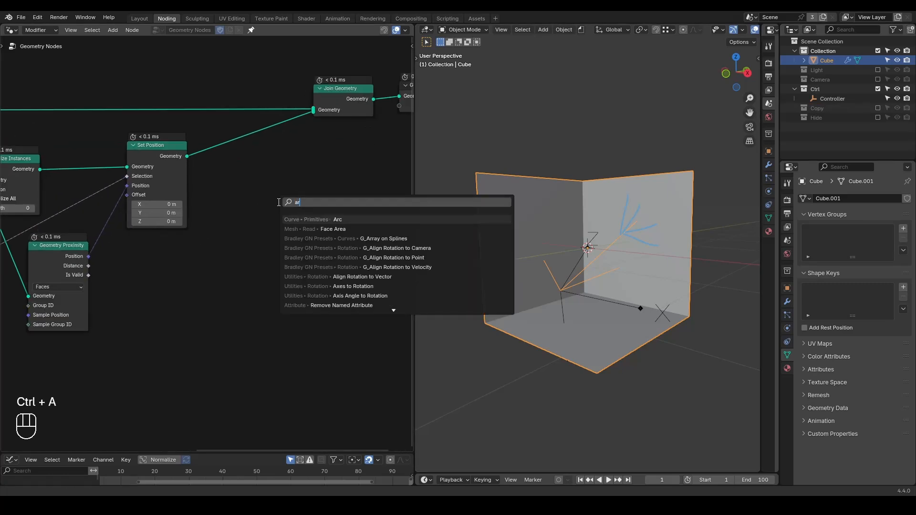
type("ray on")
key("Return")
left_click(281, 178)
left_click_drag(187, 156, 268, 227)
middle_click_drag(291, 205, 230, 184)
left_click_drag(230, 184, 225, 214)
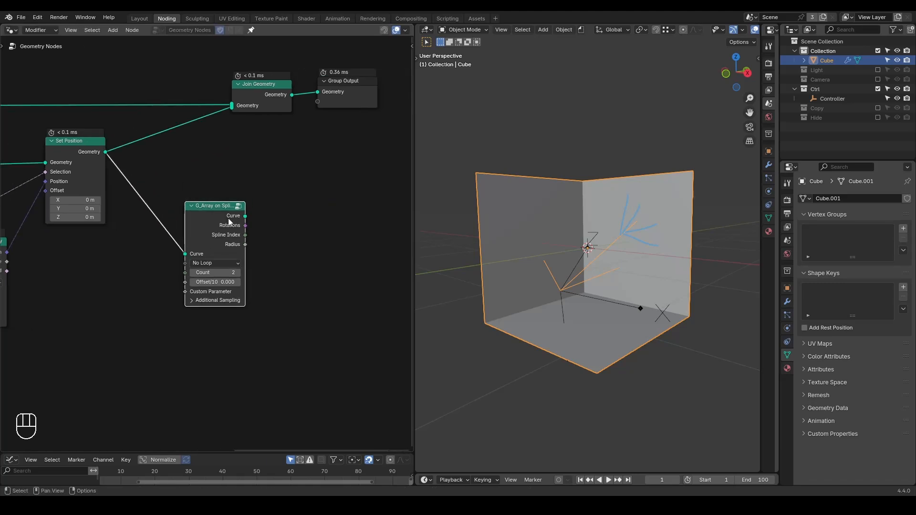
Preview the G_Array on Splines curve output with a Viewer and raise the array's Count to 34.
left_click(224, 214, "ctrl+shift")
left_click(301, 228)
middle_click_drag(269, 276, 296, 263)
scroll(296, 263, "up", 1)
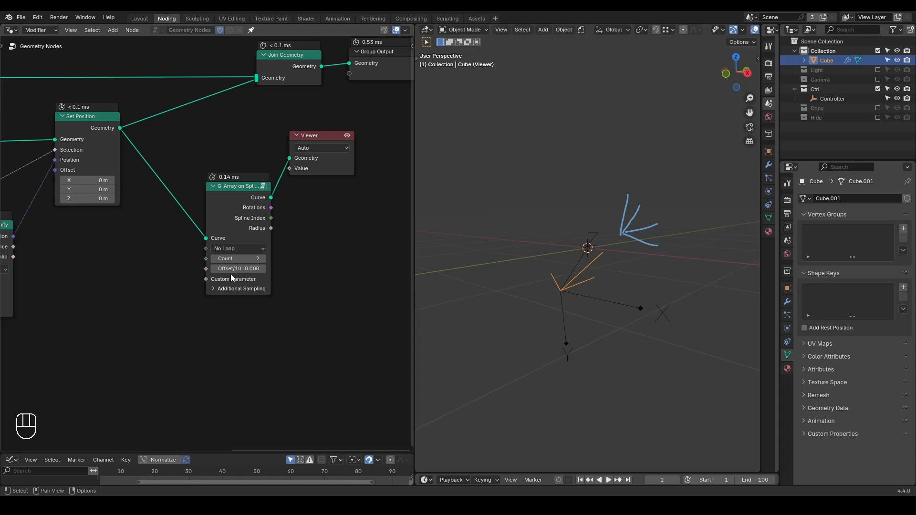
left_click_drag(239, 259, 267, 258)
Erase the blue sub-branch annotation strokes from the viewport.
key("d")
right_click_drag(673, 173, 631, 248)
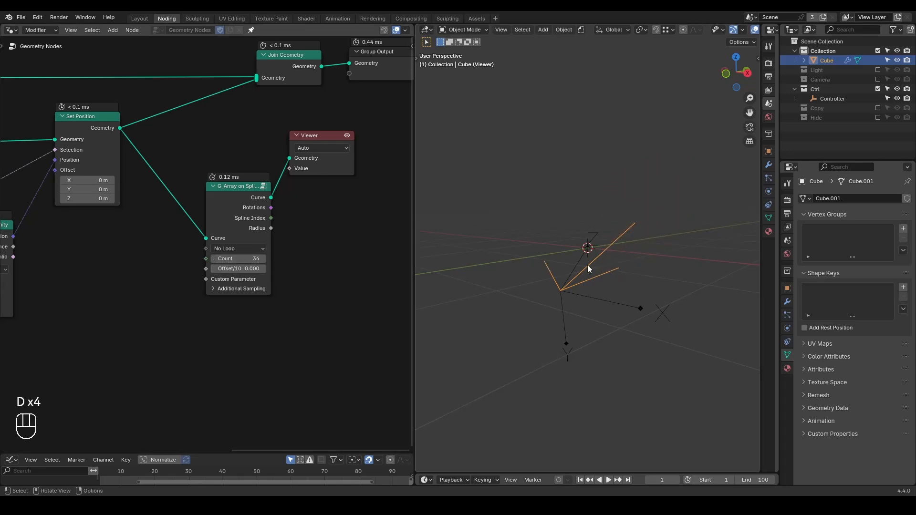
Make room before the Viewer and insert a G_Curve Points Preview node after G_Array on Splines.
left_click_drag(327, 144, 422, 158)
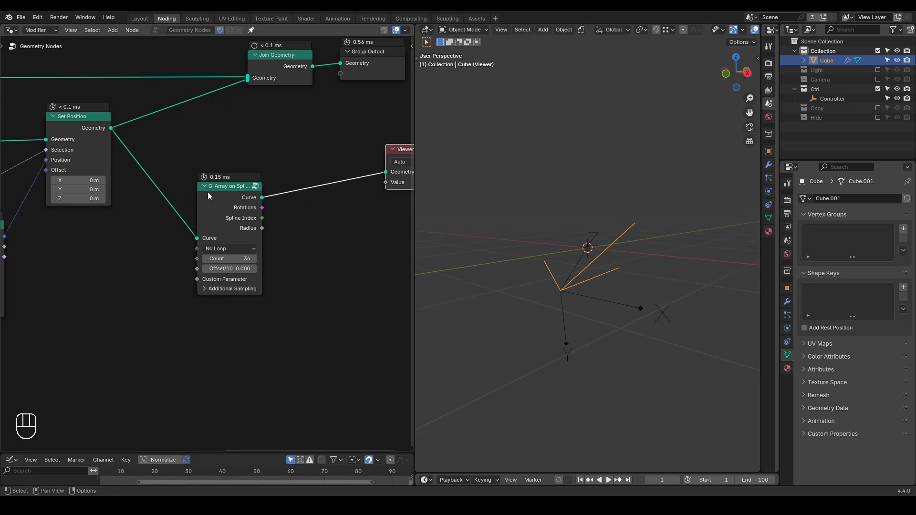
key("ctrl+a")
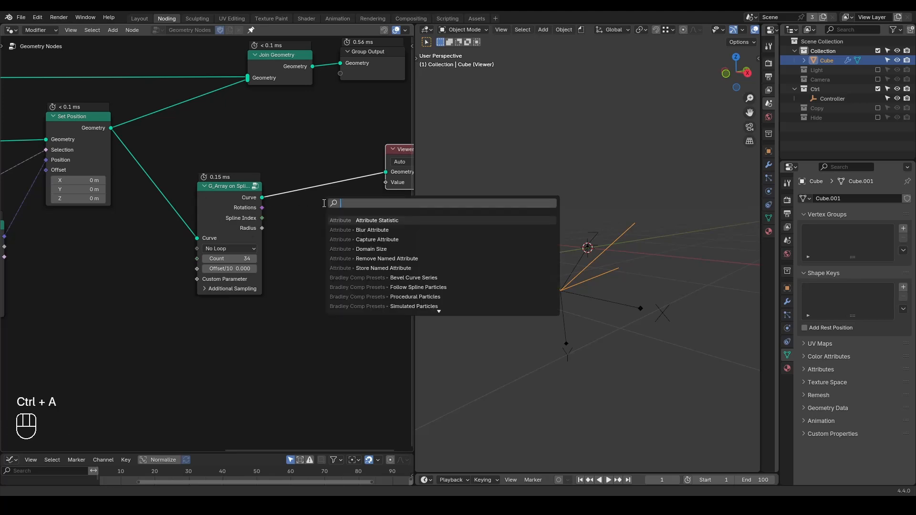
type("curve")
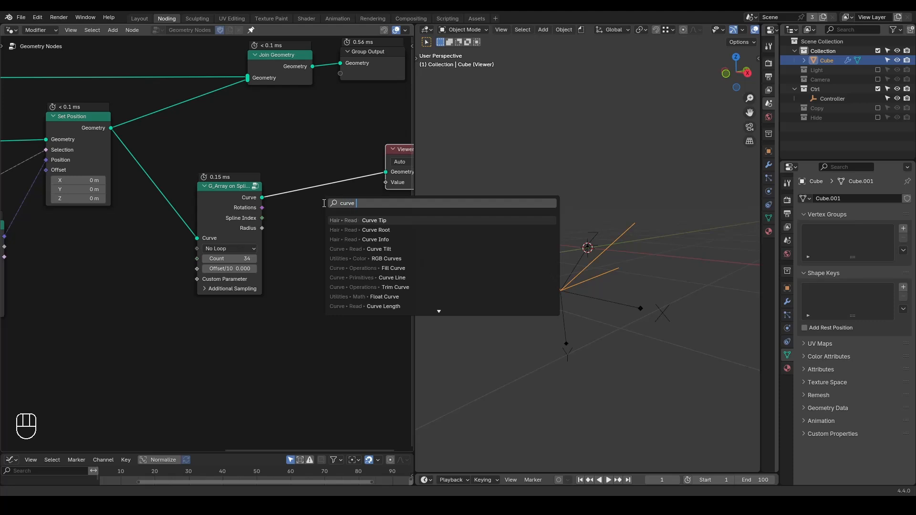
type(" point")
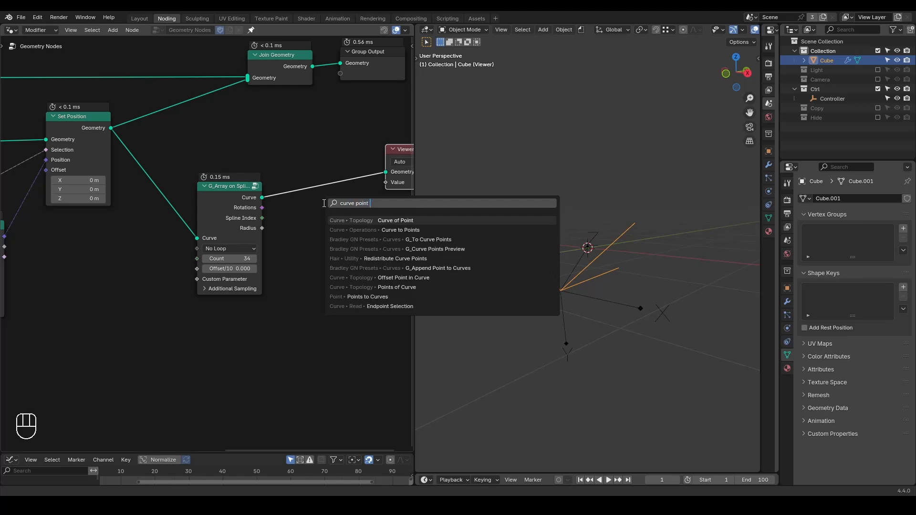
type("s prev")
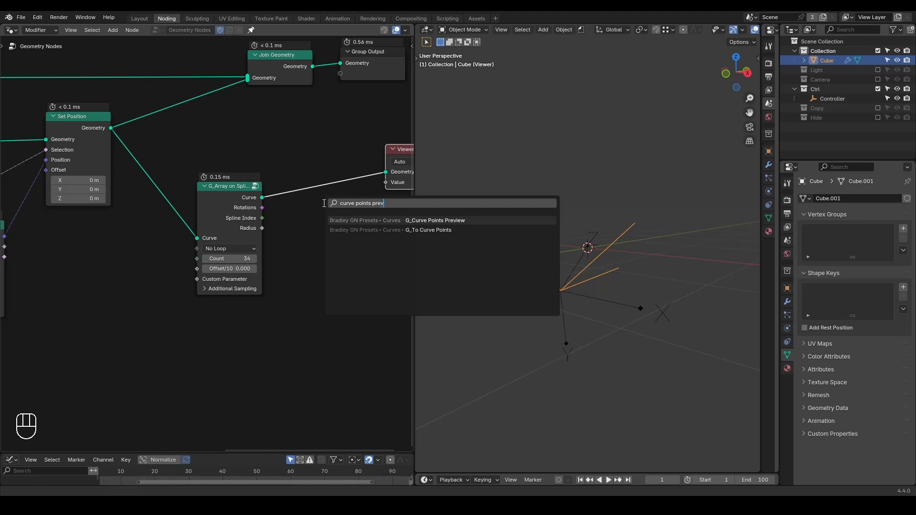
key("Return")
left_click(297, 168)
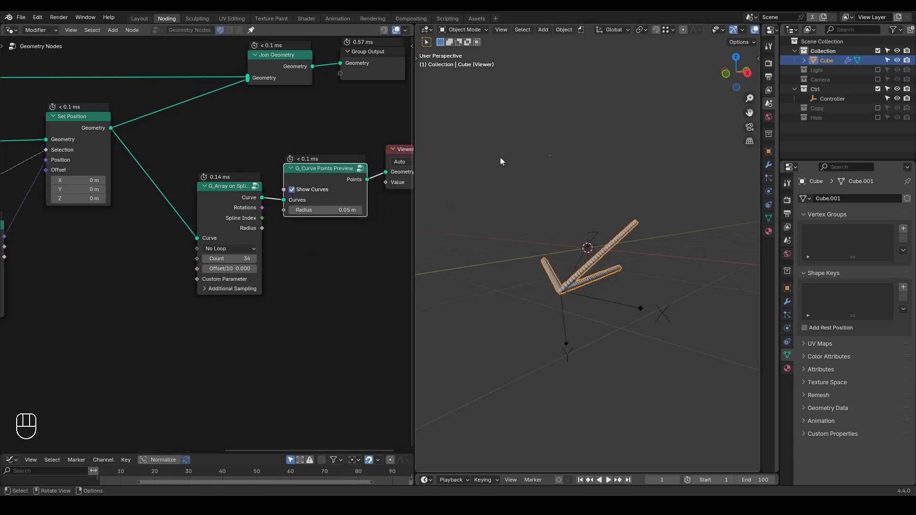
Mute and unmute G_Array on Splines to compare how points are distributed along the branches.
key("m")
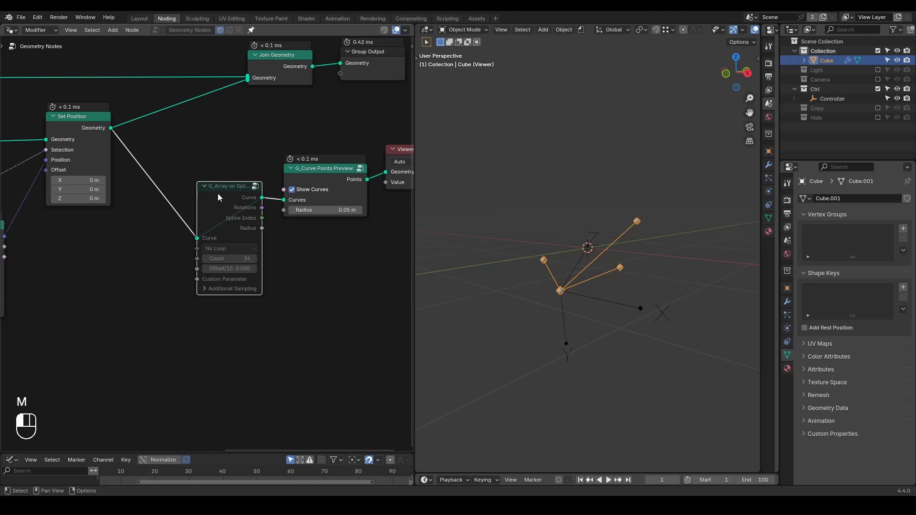
key("m")
mouse_move(226, 259)
left_mouse_down()
mouse_move(214, 259)
mouse_move(226, 259)
left_mouse_up()
Widen the G_Array on Splines node and set its loop mode to Loop Start & End.
middle_click_drag(266, 309, 276, 303)
left_click_drag(208, 193, 199, 193)
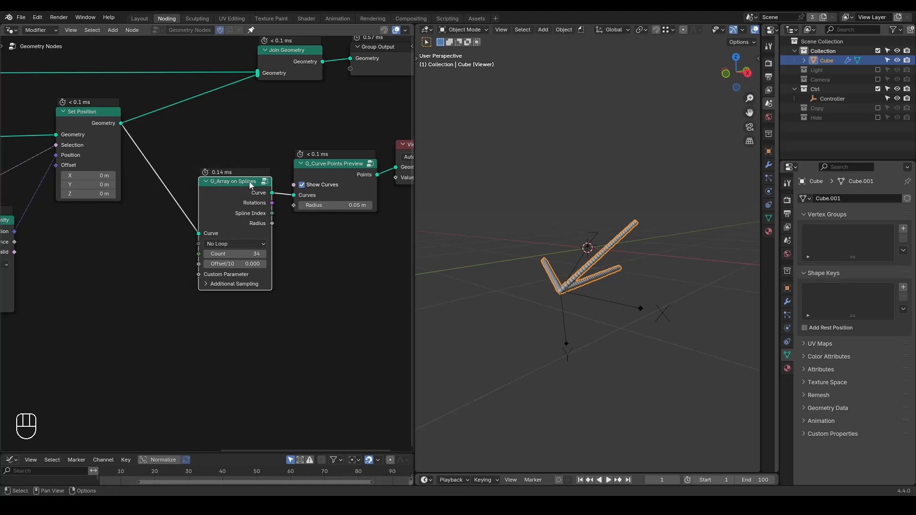
left_click_drag(229, 264, 210, 264, "shift")
left_click(225, 244)
left_click(237, 275)
key("w")
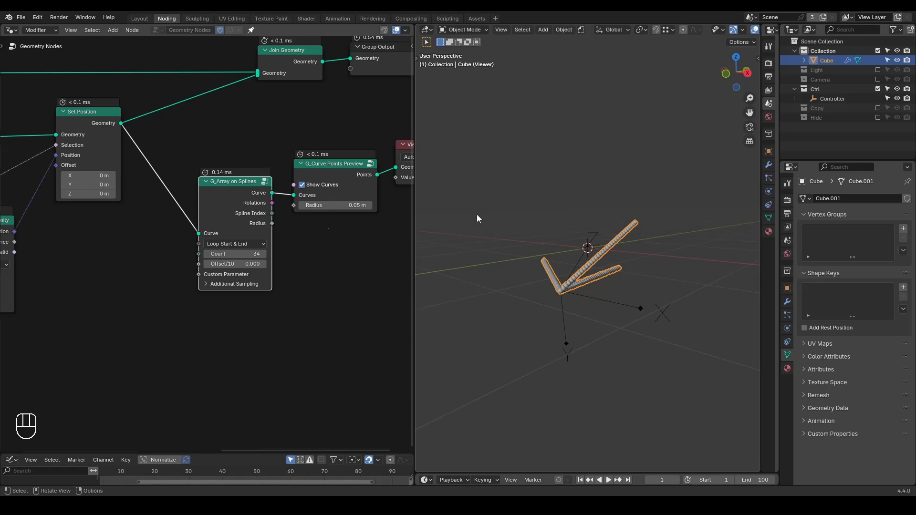
Add a float Random Value node in the free space before G_Array on Splines.
middle_click_drag(219, 289, 288, 262)
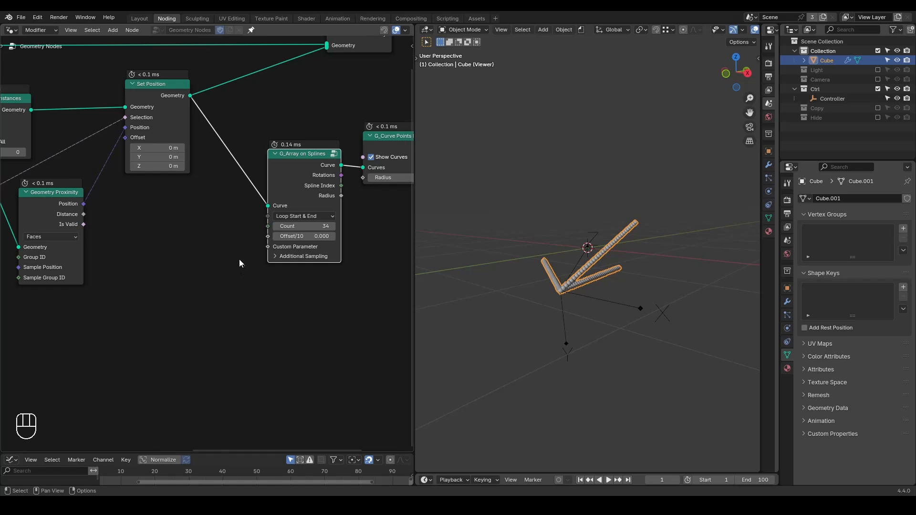
key("ctrl+a")
type("random")
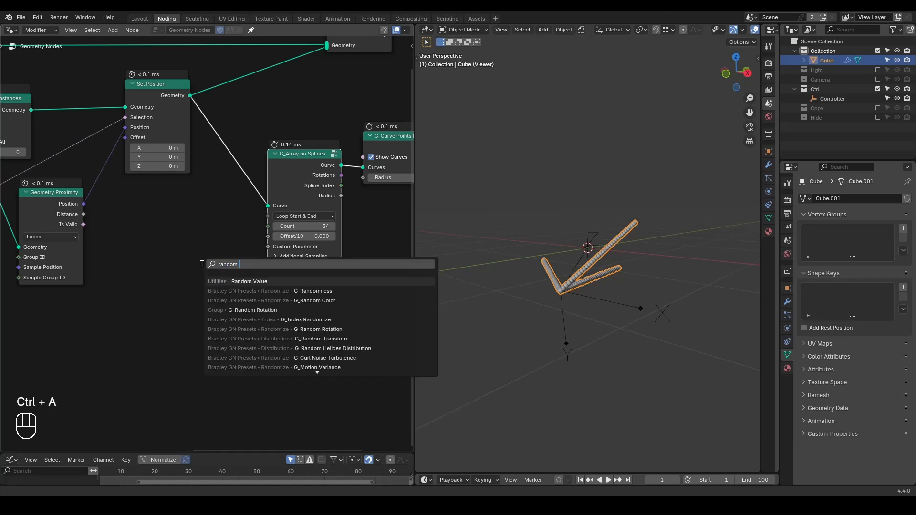
key("Return")
left_click(172, 252)
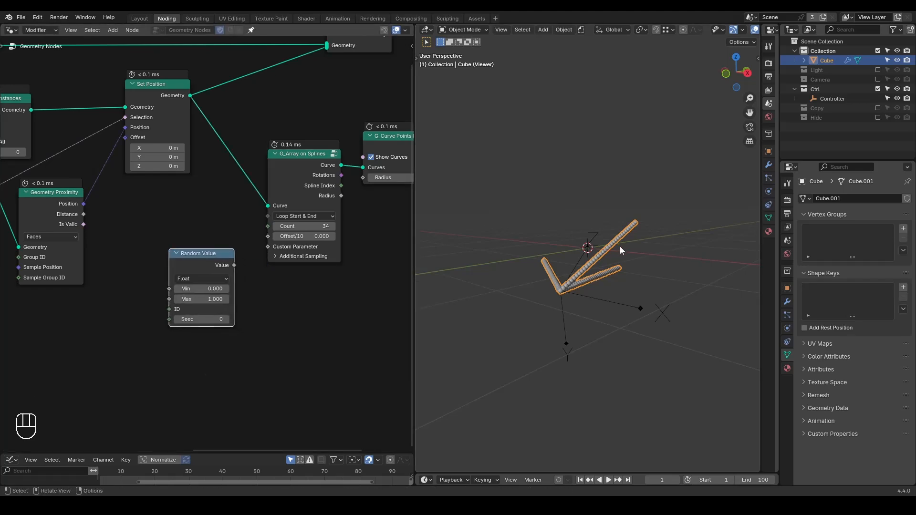
Circle the longest branch's tip, add a Spline Parameter node, and annotate the branch base with 0 and its end with 1.
mouse_move(625, 210)
left_mouse_down()
mouse_move(649, 248)
mouse_move(621, 206)
left_mouse_up()
key("ctrl+a")
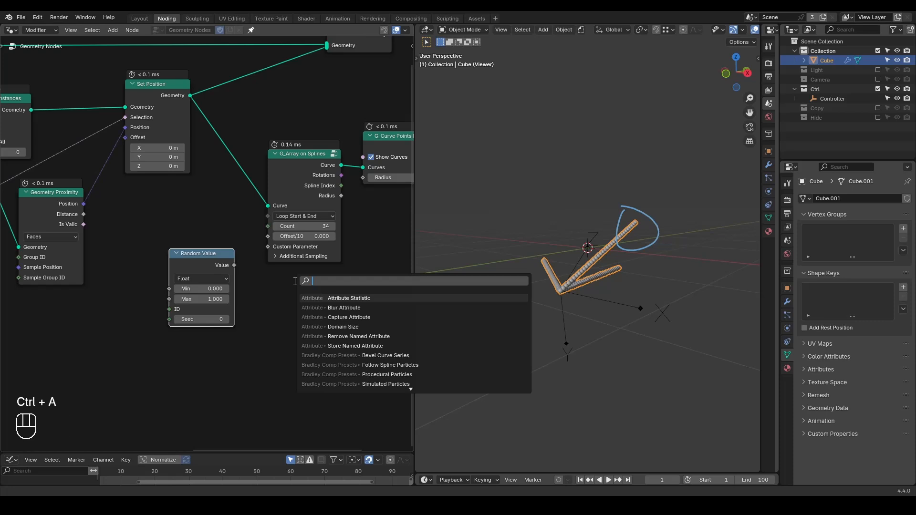
type("spline param")
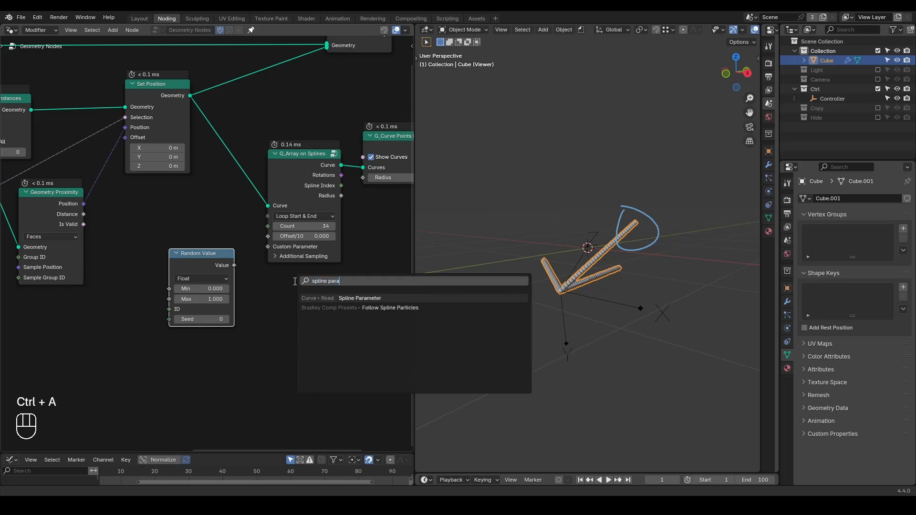
key("Return")
left_click(264, 286)
left_click_drag(544, 300, 555, 313)
left_click_drag(677, 168, 678, 220)
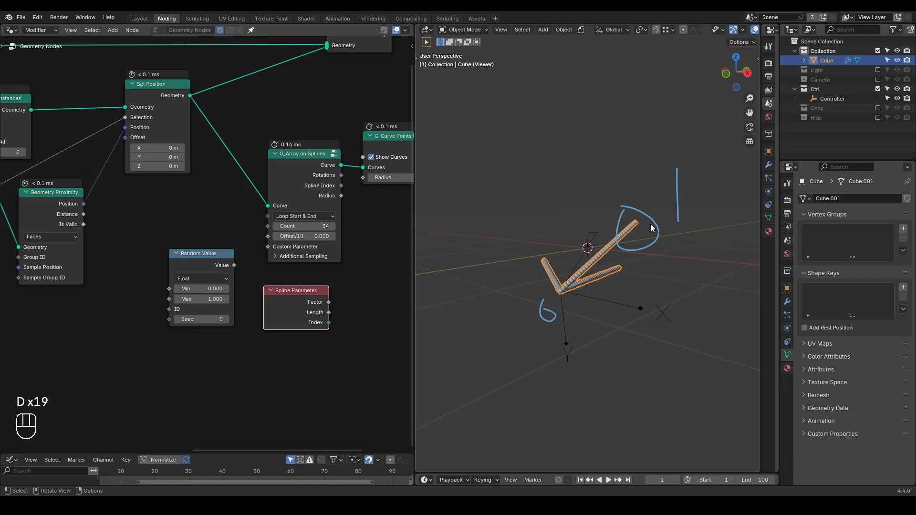
Connect Random Value to the Custom Parameter input of G_Array on Splines and erase the viewport annotations.
left_click_drag(234, 265, 265, 247)
key("d")
mouse_move(657, 192)
right_mouse_down()
mouse_move(679, 167)
mouse_move(552, 339)
mouse_move(619, 244)
mouse_move(599, 271)
right_mouse_up()
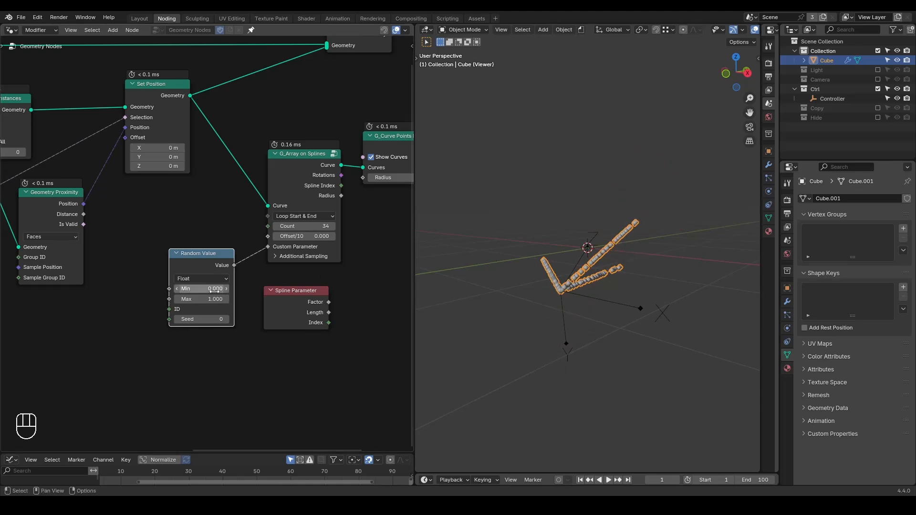
Delete the Spline Parameter node and set the Random Value's Min to 0.790.
left_click(273, 299)
key("x")
left_click_drag(200, 289, 256, 288, "shift")
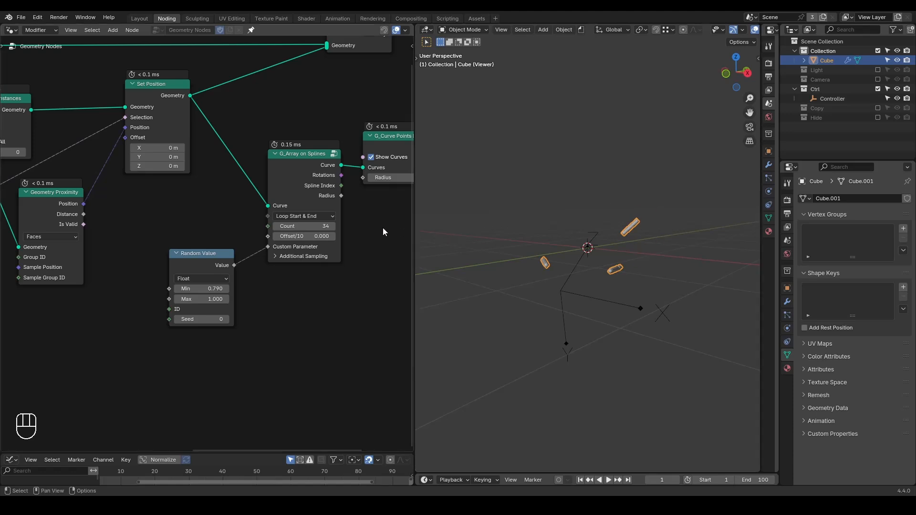
key("shift+ctrl+alt+w")
key("shift+ctrl+alt+q")
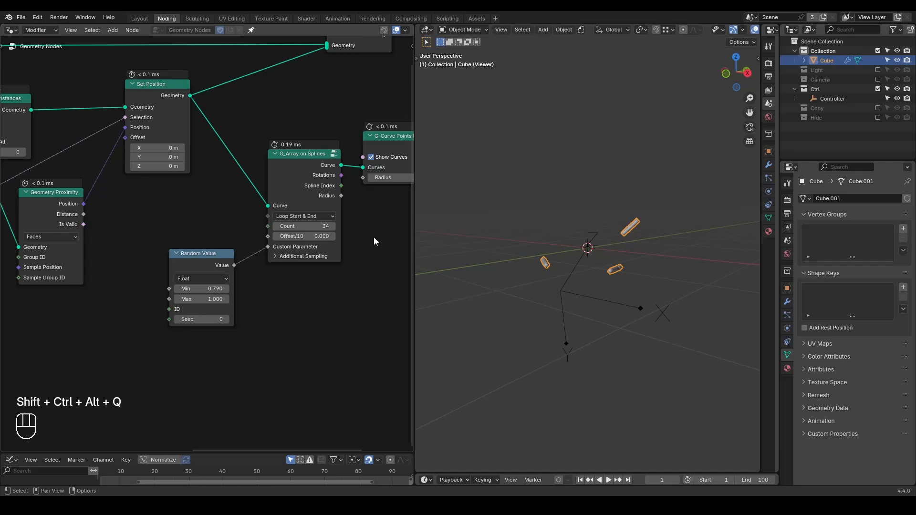
Compare the result with G_Curve Points Preview muted and unmuted, and disable its Show Curves option.
middle_click_drag(374, 241, 266, 256)
left_click(299, 164)
key("m")
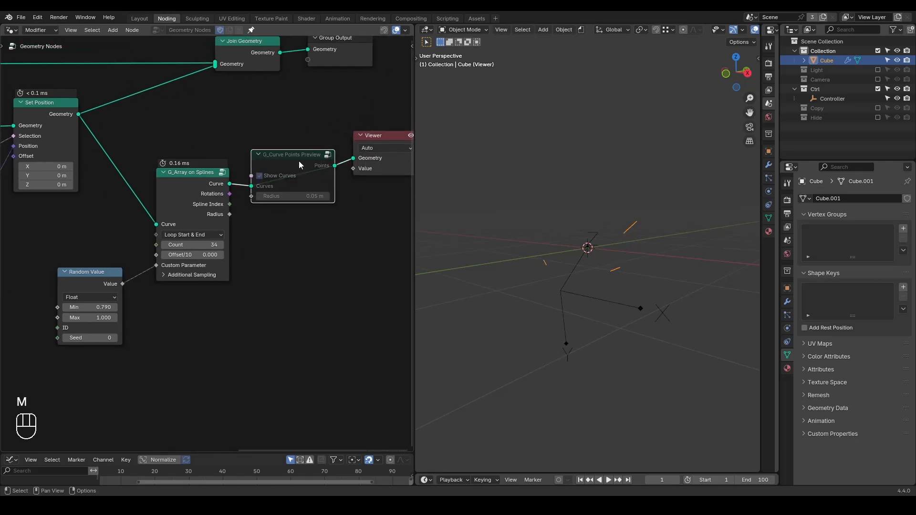
key("m")
left_click(259, 176)
middle_click_drag(351, 220, 313, 218)
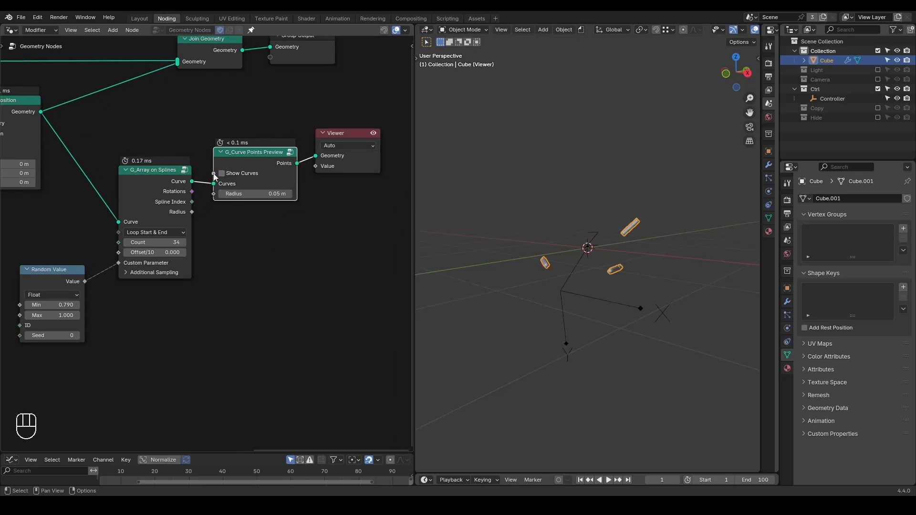
key("d")
left_click_drag(291, 158, 302, 156)
right_click_drag(299, 128, 308, 183)
Move the Viewer away and insert an Instance on Points node between G_Curve Points Preview and the Viewer.
middle_click_drag(351, 233, 279, 228)
scroll(279, 228, "down", 1)
left_click_drag(277, 190, 371, 189)
key("ctrl+a")
type("instance o")
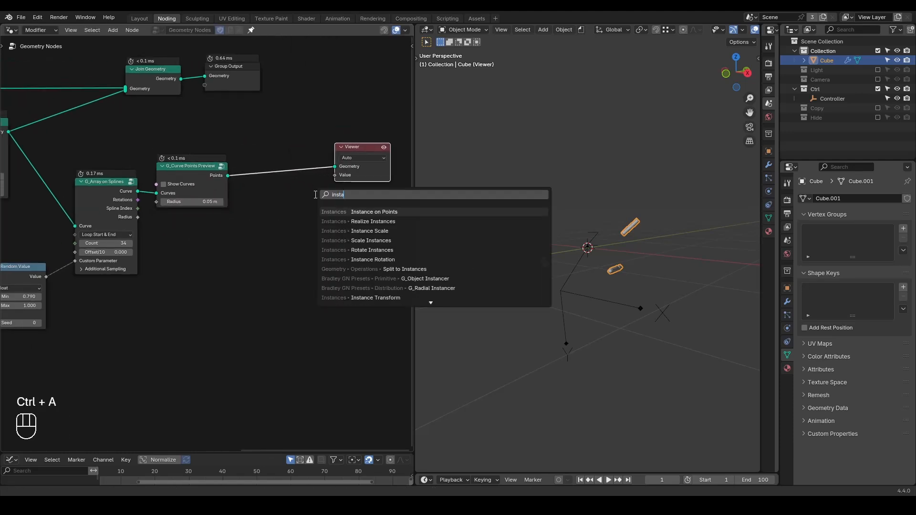
key("Return")
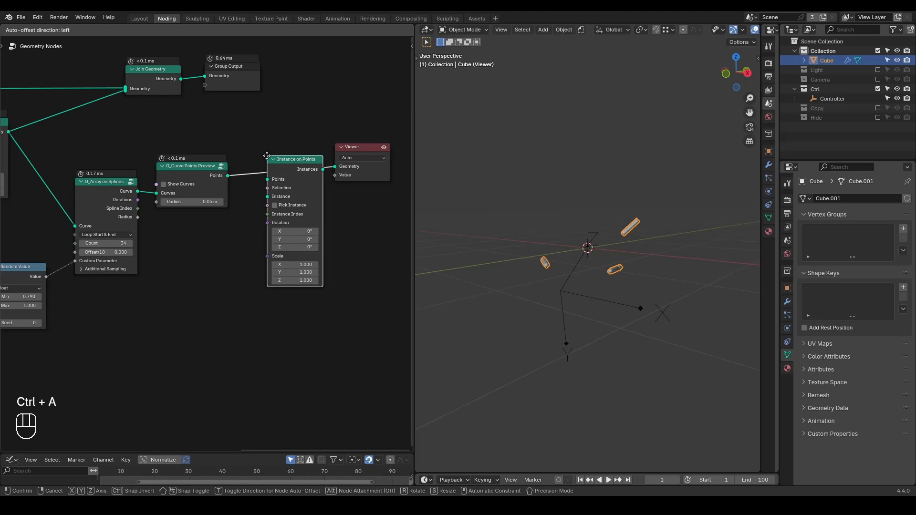
left_click(267, 152)
Duplicate the first Curve Line node and connect the copy to the Instance input of Instance on Points.
scroll(287, 284, "down", 4)
key("Home")
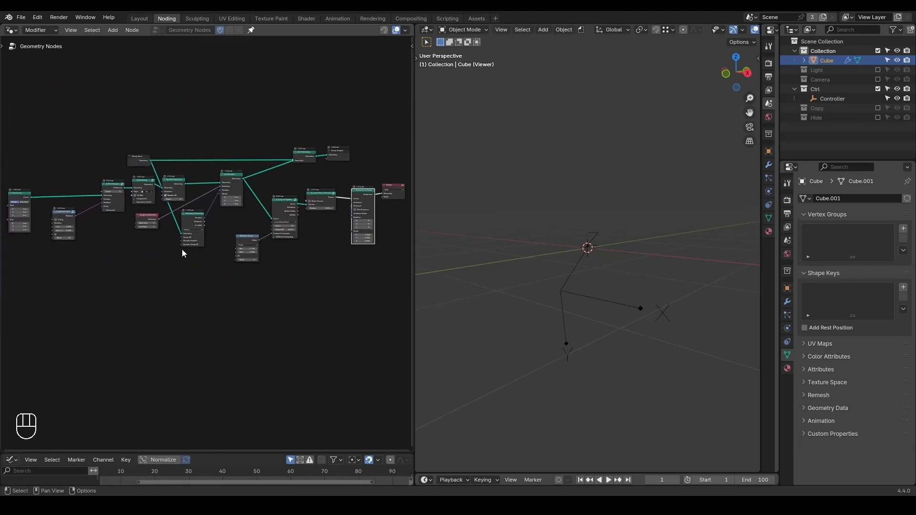
left_click(24, 197)
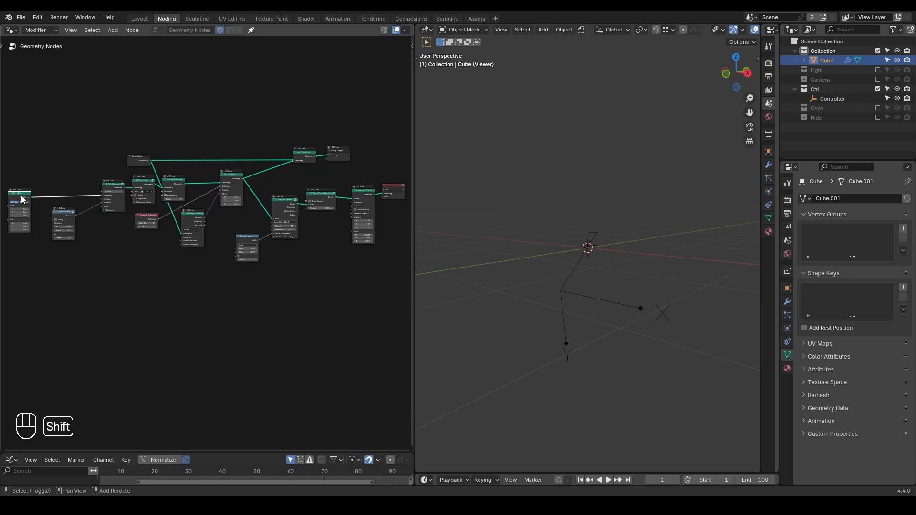
key("shift+d")
left_click_drag(327, 222, 352, 210)
Duplicate the G_Random Rotation node, set the copy's Seed to 123, and connect it to the Rotation input of Instance on Points.
left_click(66, 218)
key("shift+d")
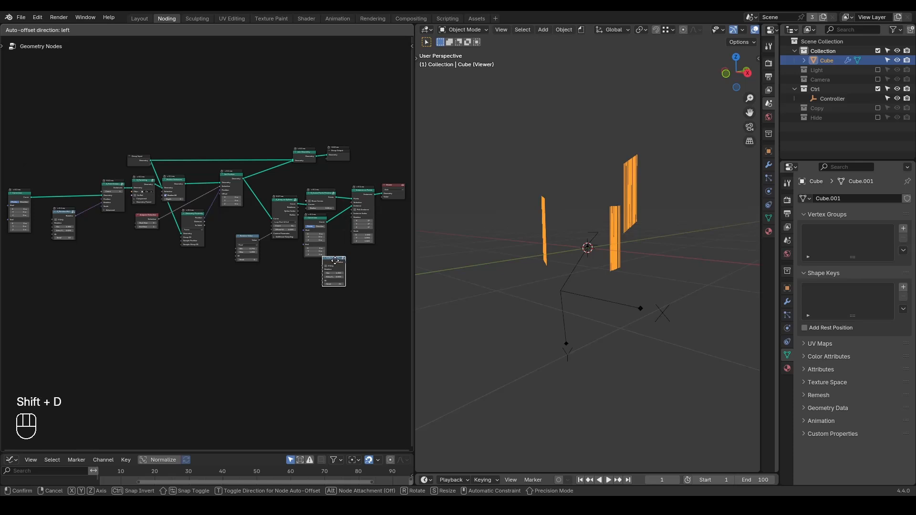
left_click(335, 261)
scroll(240, 273, "up", 5)
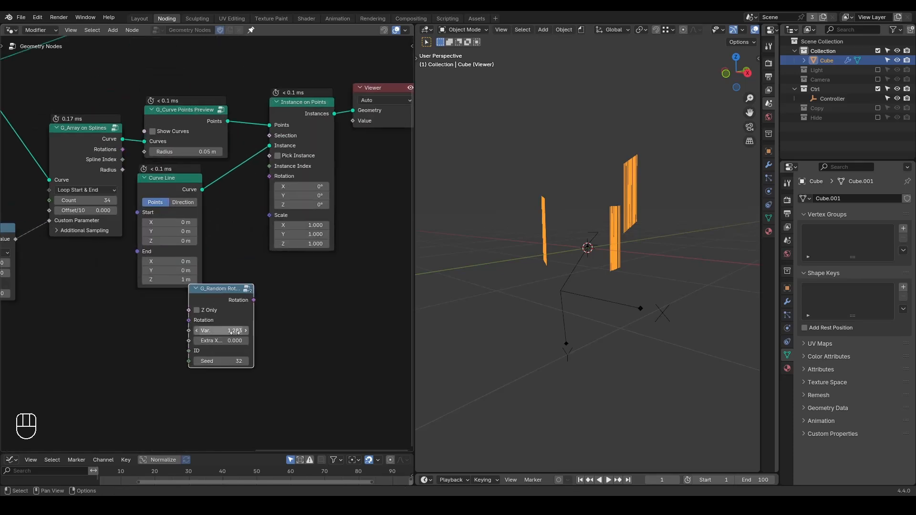
scroll(232, 293, "up", 1)
left_click_drag(219, 371, 262, 370)
left_click_drag(257, 305, 275, 172)
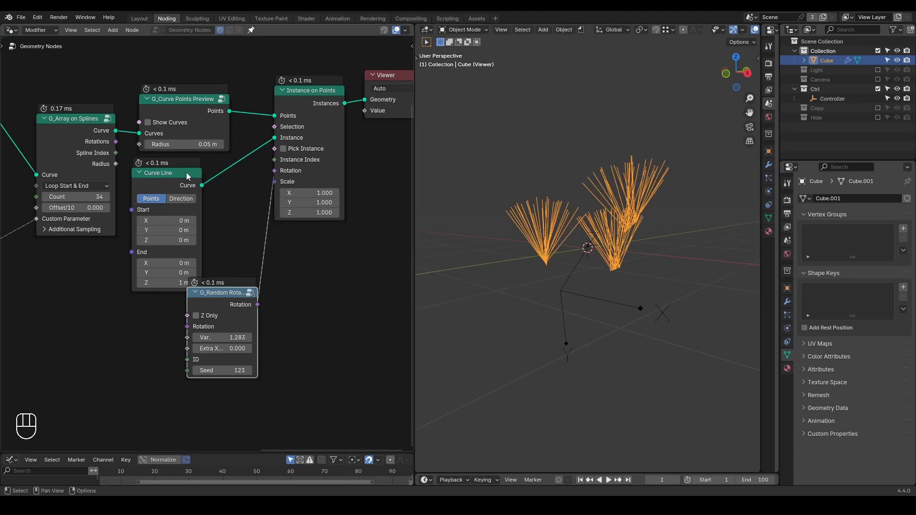
Collapse the new Curve Line node and arrange it with G_Random Rotation beside Instance on Points.
left_click(141, 171)
left_click_drag(157, 173, 201, 174)
left_click_drag(220, 296, 197, 215)
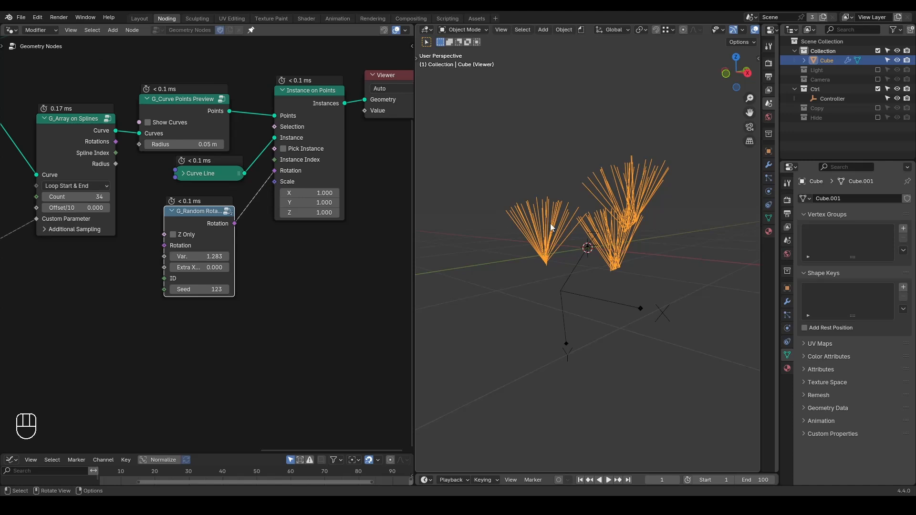
Sketch an upward-pointing annotation arrow over the cluster of lines on the shortest branch.
middle_click_drag(565, 218, 559, 237)
key("d")
left_click_drag(550, 243, 539, 177)
mouse_move(526, 208)
left_mouse_down()
mouse_move(539, 177)
mouse_move(553, 196)
left_mouse_up()
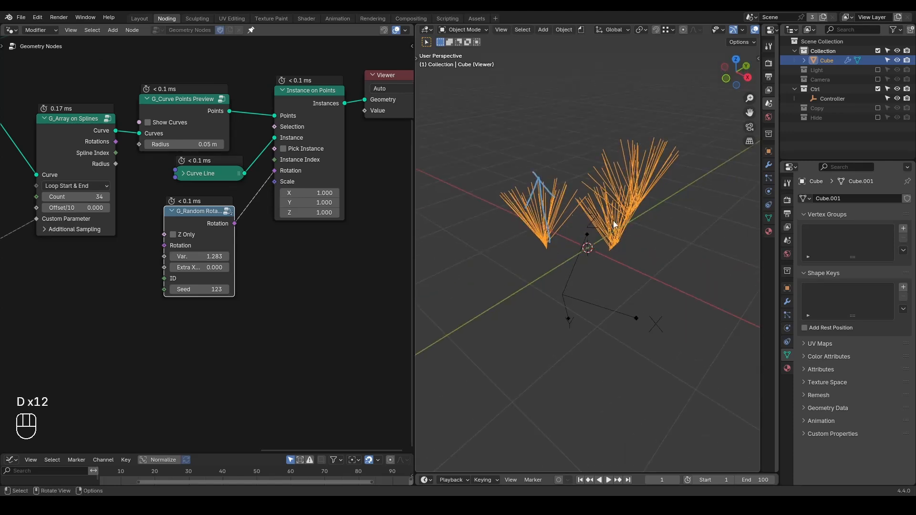
middle_click_drag(597, 245, 592, 198)
Preview the curve output of G_Array on Splines in the Viewer.
middle_click_drag(337, 119, 297, 194)
scroll(306, 194, "down", 4)
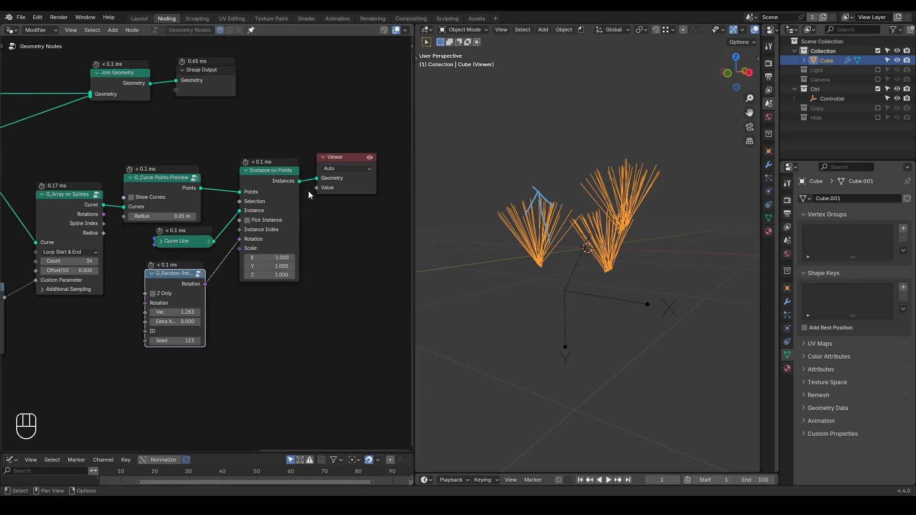
left_click(102, 214, "ctrl+shift")
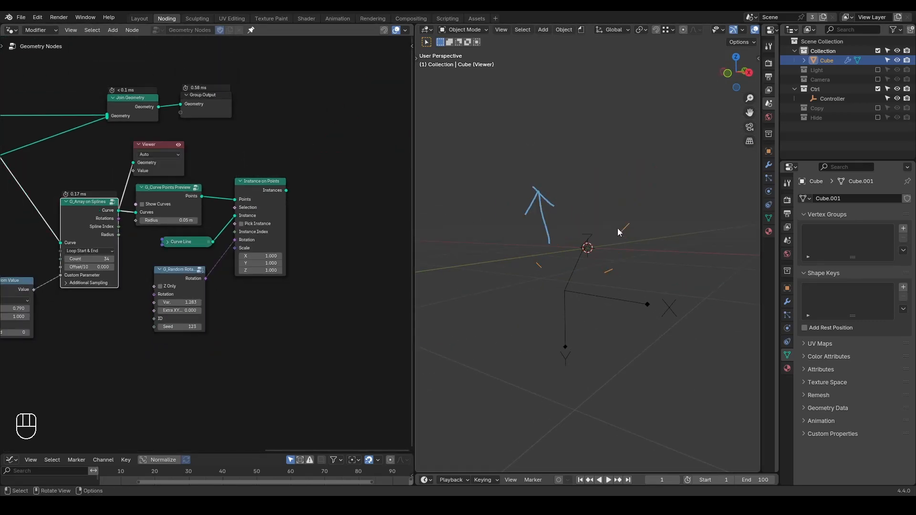
Sketch an upward annotation arrow from the cluster at the upper branch tip, and erase the annotations from the viewport.
left_click_drag(616, 231, 636, 176)
left_click_drag(636, 177, 645, 192)
right_click_drag(646, 180, 610, 149)
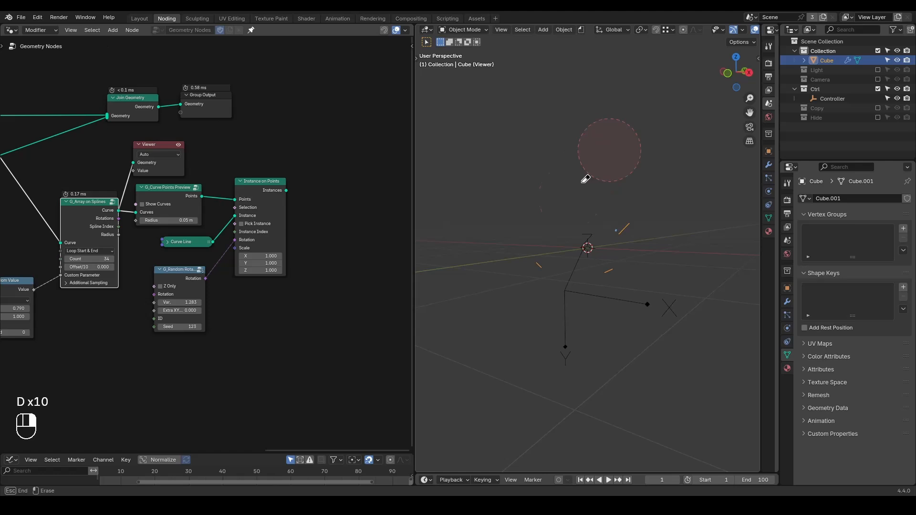
With Instance on Points previewed, connect G_Array on Splines' Rotations output to G_Random Rotation's Rotation input and set its Var. to 1.093.
left_click(260, 190, "ctrl+shift")
scroll(93, 266, "up", 1)
left_click_drag(96, 213, 140, 308)
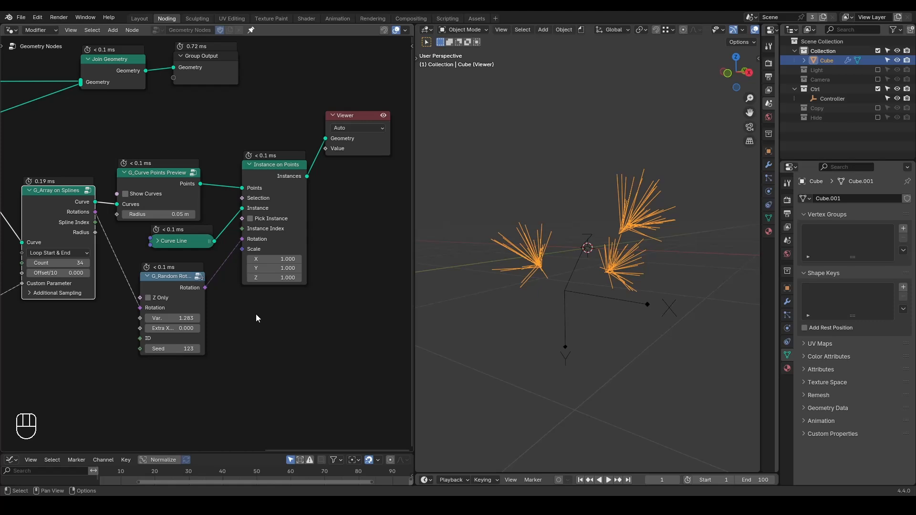
mouse_move(634, 255)
middle_mouse_down()
mouse_move(597, 244)
mouse_move(639, 250)
middle_mouse_up()
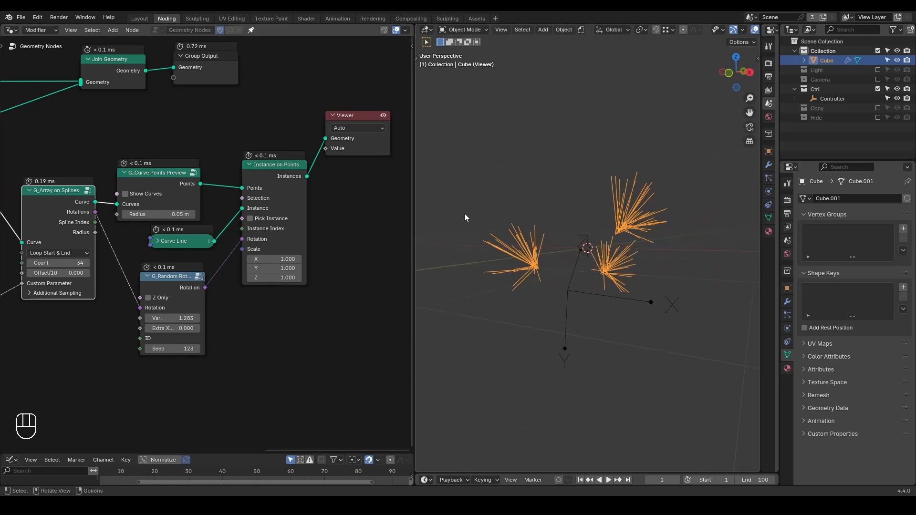
mouse_move(172, 319)
left_mouse_down("shift")
mouse_move(151, 318)
mouse_move(167, 318)
left_mouse_up("shift")
Insert Realize Instances followed by Set Position between Instance on Points and the Viewer.
scroll(324, 260, "down", 1)
scroll(325, 256, "down", 1)
key("ctrl+a")
type("real")
key("Return")
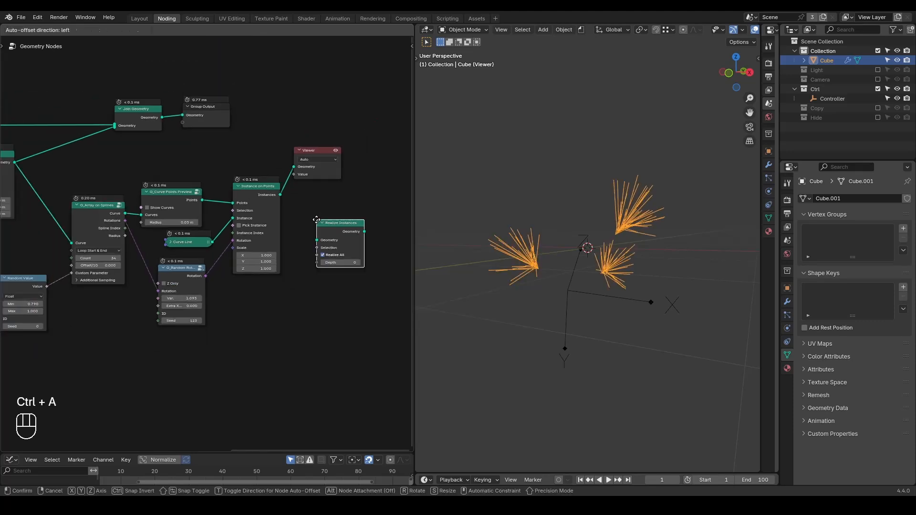
left_click(232, 173)
key("ctrl+a")
type("set pos")
key("Return")
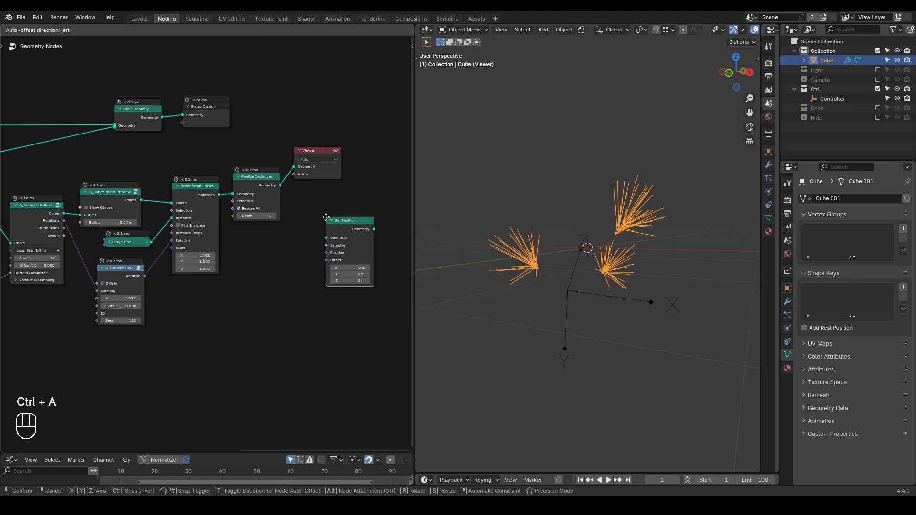
left_click(286, 168)
Connect Endpoint Selection to the new Set Position's Selection and the Geometry Proximity Position output to its Position input.
scroll(204, 264, "down", 4)
middle_click_drag(144, 296, 251, 300)
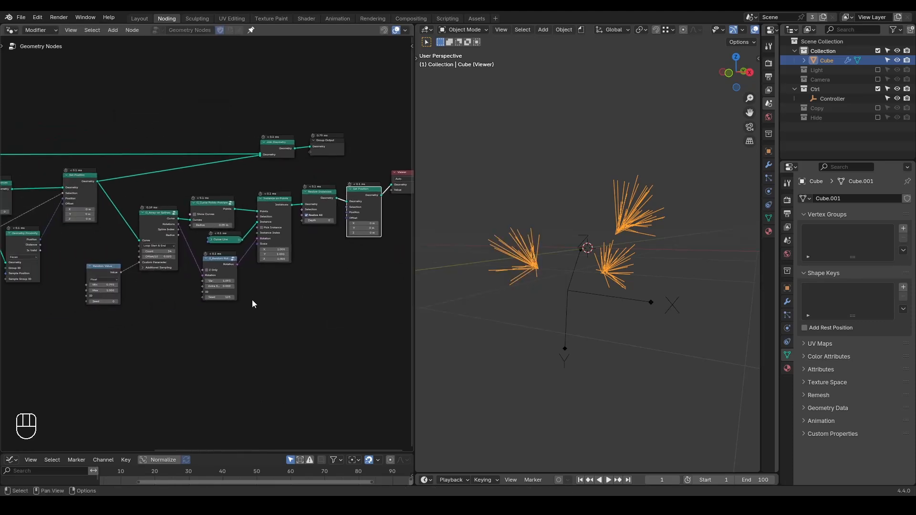
scroll(218, 287, "down", 5)
left_click_drag(47, 242, 302, 219)
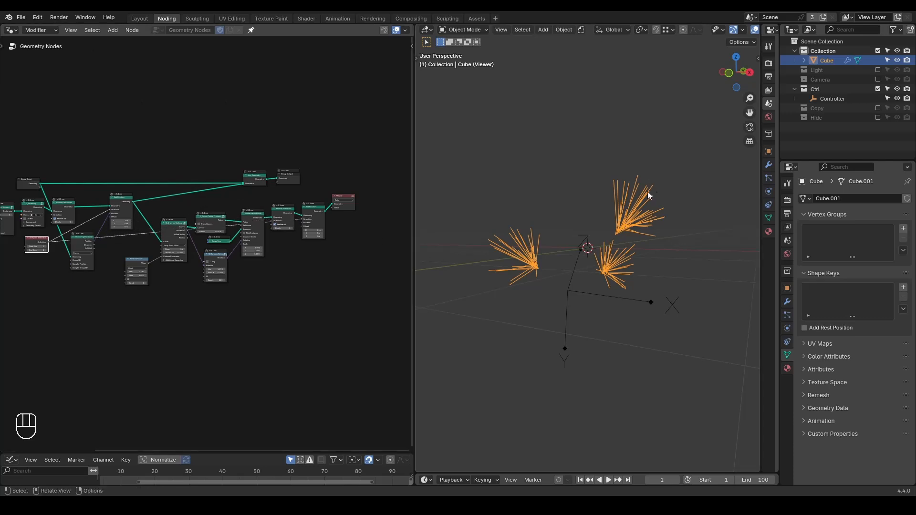
left_click_drag(95, 241, 303, 223)
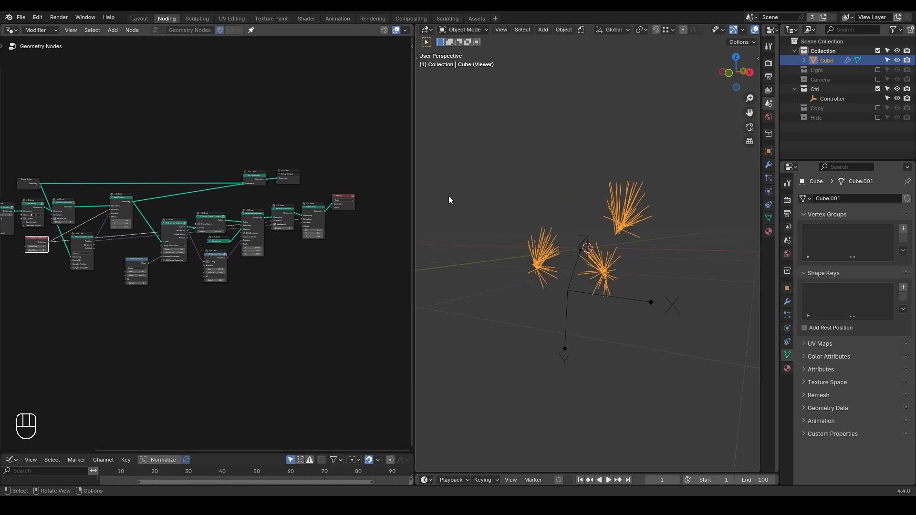
Move Join Geometry and Group Output further along, beyond the end of the sub-branch node chain.
middle_click_drag(340, 148, 313, 151)
left_click_drag(307, 145, 207, 184)
key("g")
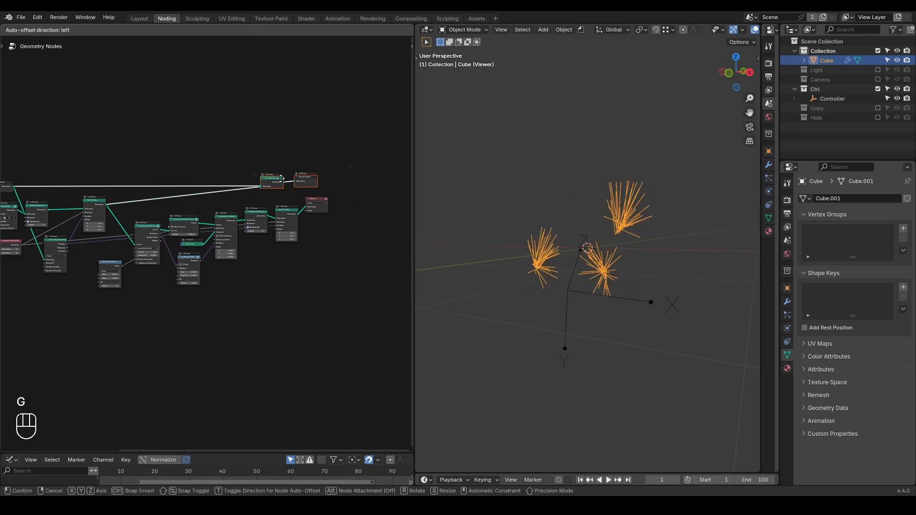
left_click(369, 168)
Connect the sub-branch Set Position output to Join Geometry and delete the Viewer node.
right_click_drag(292, 211, 370, 168, "alt")
left_click(316, 202)
key("x")
middle_click_drag(615, 275, 658, 234)
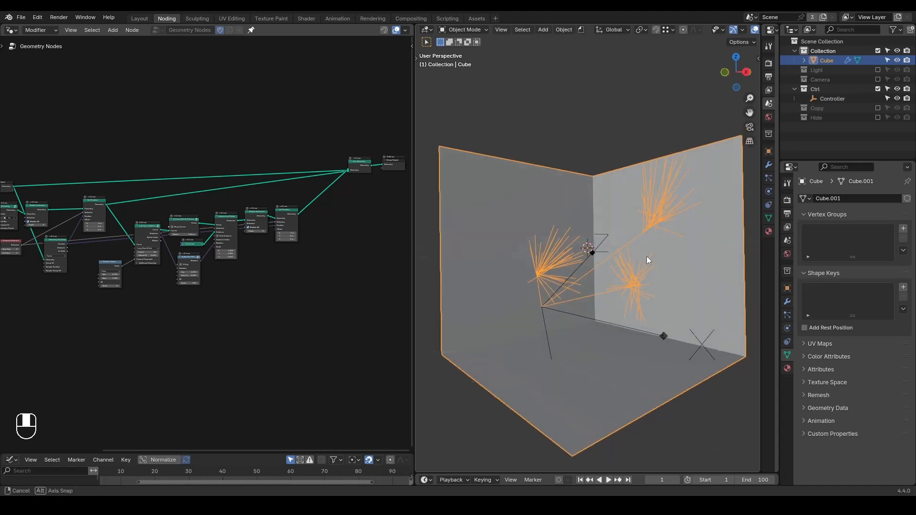
middle_click_drag(643, 259, 629, 262)
Set the sub-branch G_Random Rotation Seed to 116 and the G_Array on Splines Count to 50.
scroll(258, 286, "up", 6)
left_click_drag(221, 300, 207, 301)
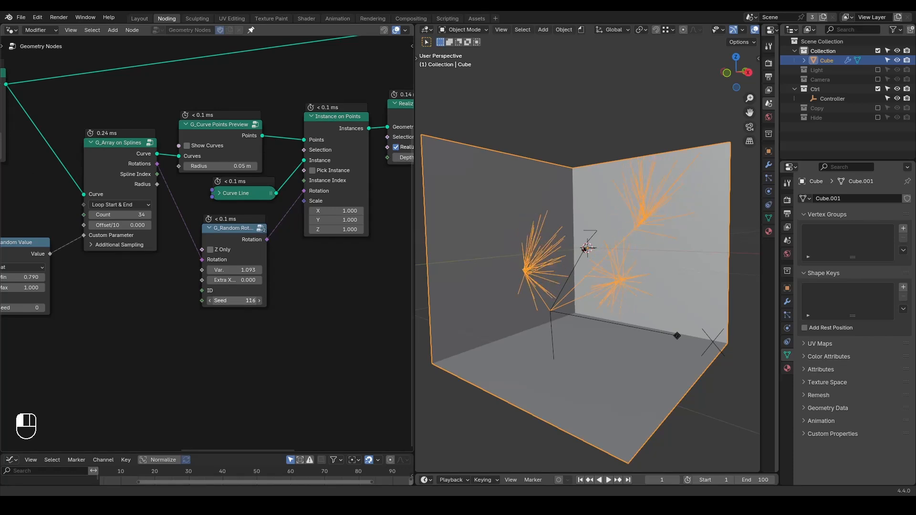
middle_click_drag(159, 256, 222, 255)
mouse_move(191, 214)
left_mouse_down()
mouse_move(143, 214)
mouse_move(208, 214)
left_mouse_up()
mouse_move(505, 271)
middle_mouse_down()
mouse_move(594, 271)
mouse_move(551, 280)
mouse_move(551, 302)
mouse_move(503, 268)
middle_mouse_up()
scroll(334, 290, "down", 2)
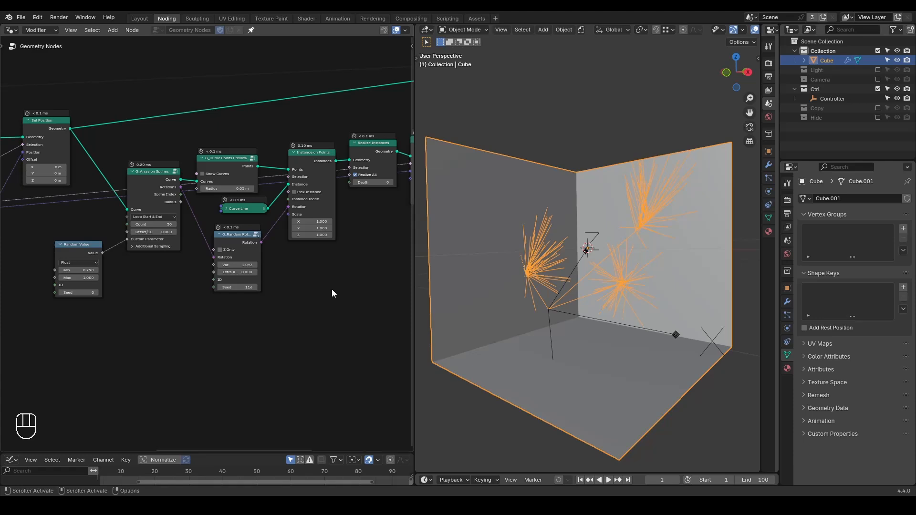
Sketch an annotation cross over the main branches near the Controller.
key("ctrl+shift+alt+q")
middle_click_drag(539, 288, 542, 312)
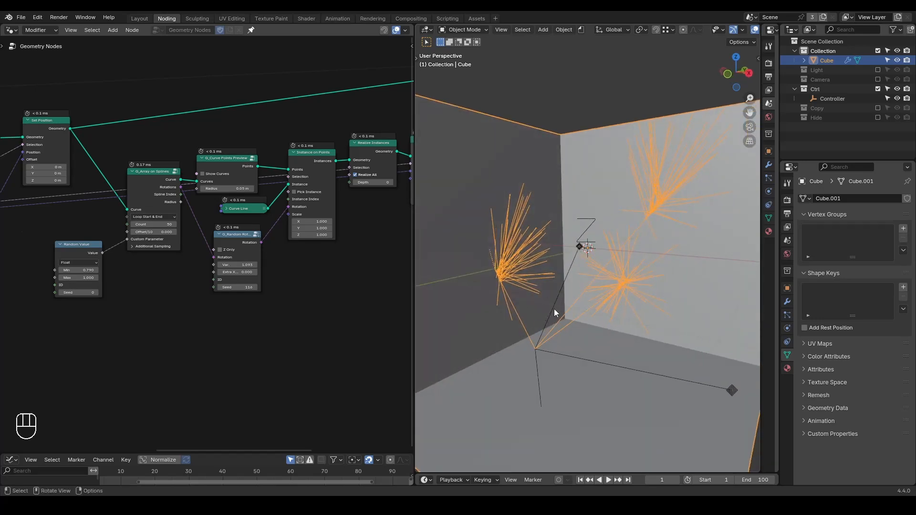
left_click_drag(523, 319, 565, 311)
left_click_drag(509, 303, 550, 318)
Duplicate the sub-branch nodes from Random Value to Set Position with their input links kept, and preview the copied Set Position.
scroll(315, 328, "down", 3)
middle_click_drag(346, 317, 296, 294)
left_click_drag(373, 112, 79, 305)
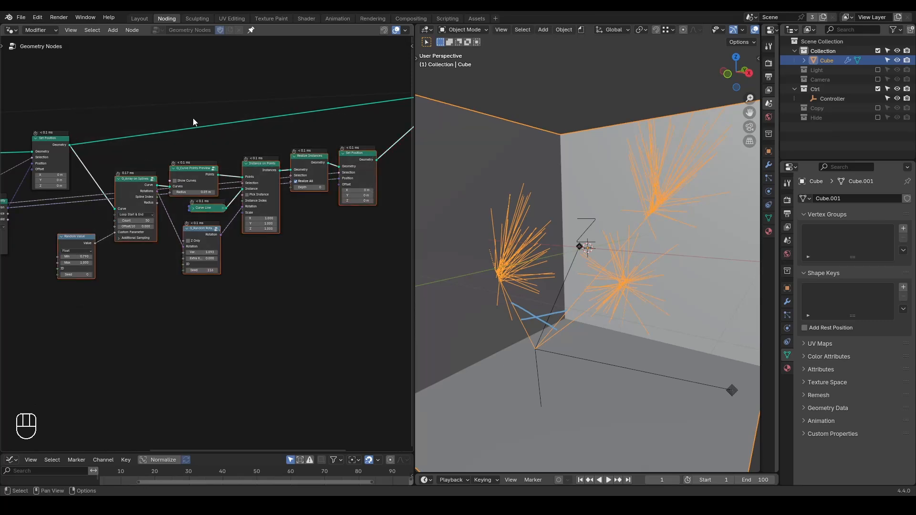
key("ctrl+shift+d")
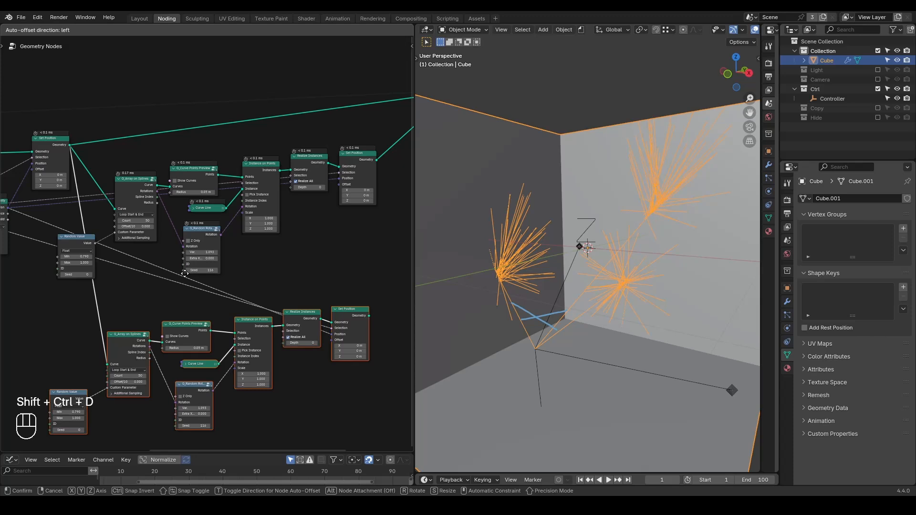
left_click(185, 273)
middle_click_drag(363, 314, 337, 268)
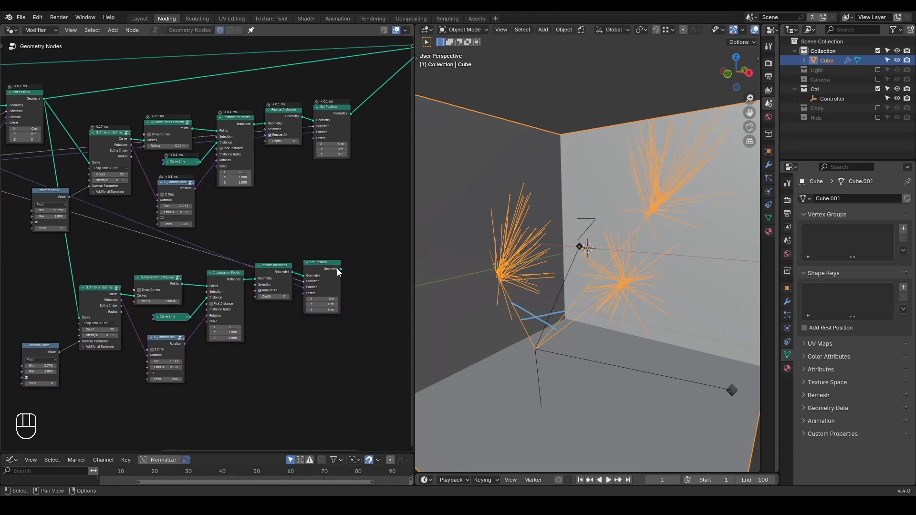
left_click(327, 272, "ctrl+shift")
middle_click_drag(559, 289, 615, 267)
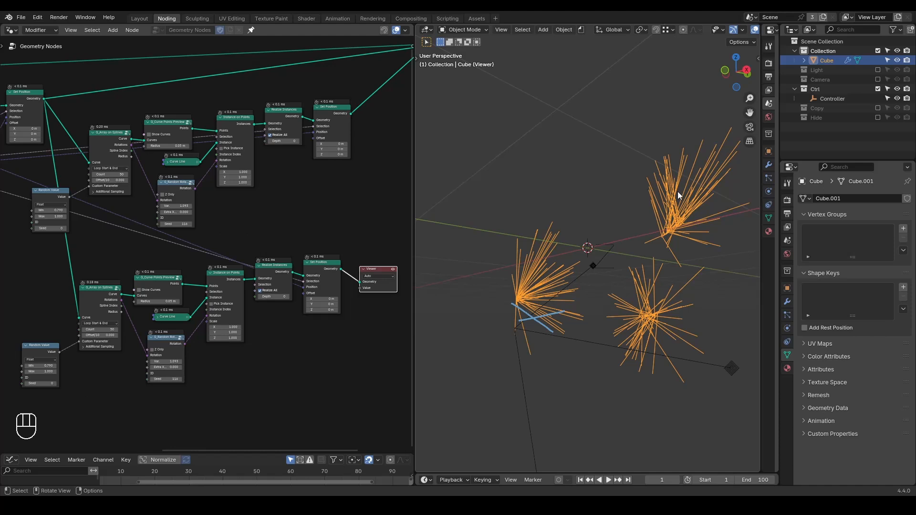
Move the duplicated Set Position and its Viewer away from Realize Instances to make room between them.
left_click(285, 349)
middle_click_drag(321, 342, 274, 315)
scroll(273, 315, "up", 3)
left_click_drag(344, 177, 269, 300)
key("g")
left_click(324, 294)
left_click(321, 310)
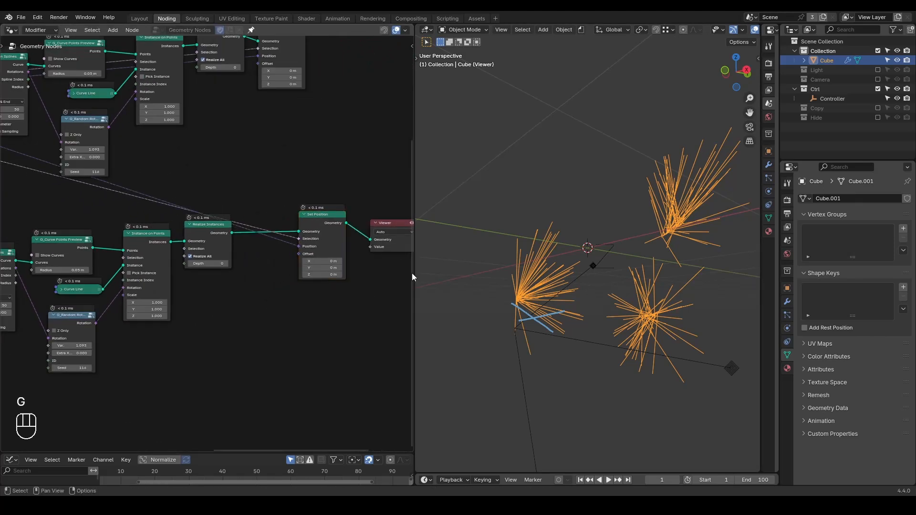
Cut the link into the duplicated Set Position's Position input and the Rotations link into the duplicated G_Random Rotation.
scroll(321, 258, "up", 3)
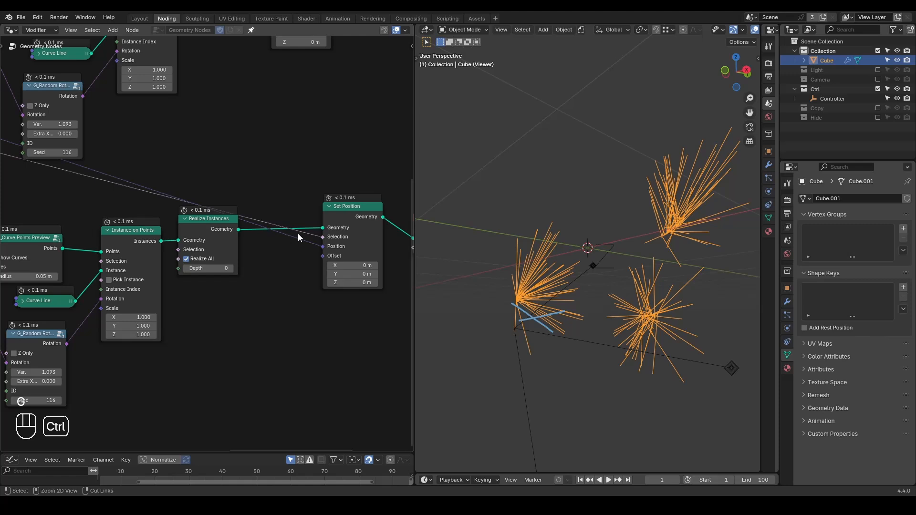
right_click_drag(298, 234, 298, 280, "ctrl")
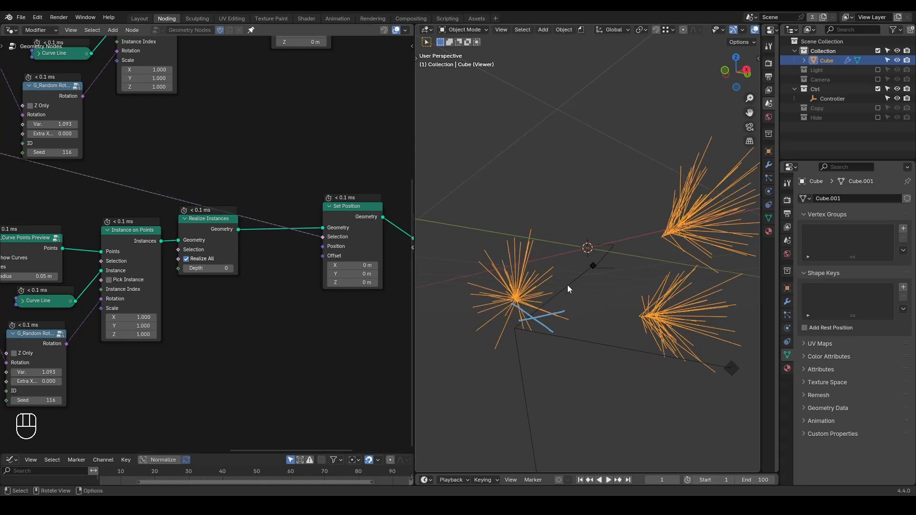
scroll(194, 354, "down", 1)
middle_click_drag(189, 362, 316, 323)
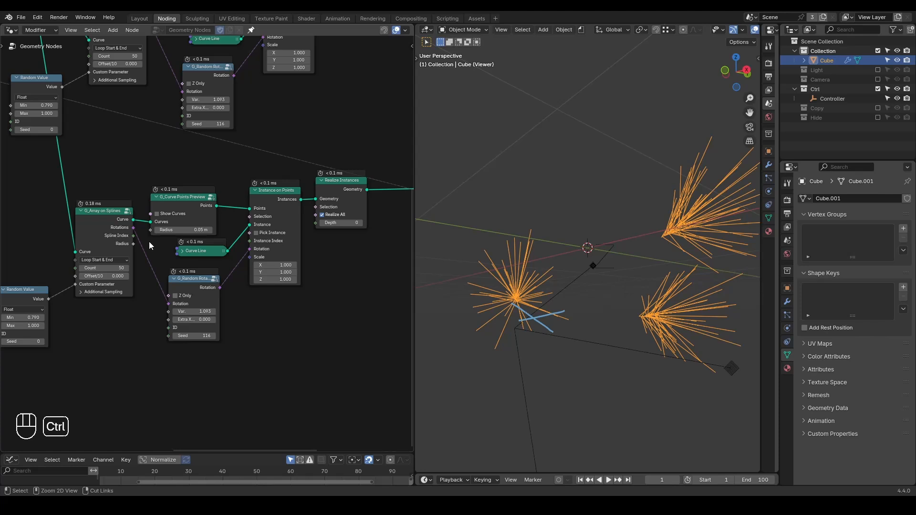
right_click_drag(149, 241, 143, 292, "ctrl")
Set the duplicated G_Random Rotation's Var. to 6.283 and Seed to 150.
scroll(302, 308, "up", 2)
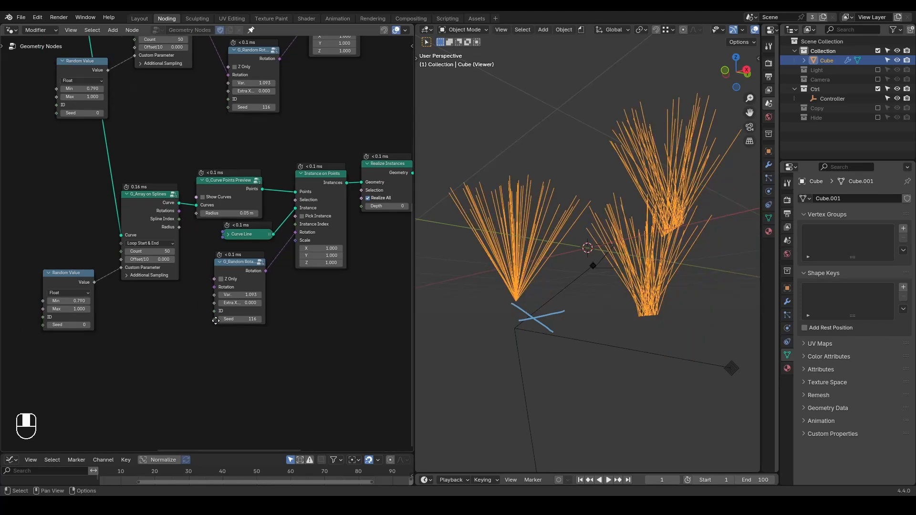
left_click_drag(276, 296, 353, 295, "shift")
left_click_drag(268, 326, 287, 326)
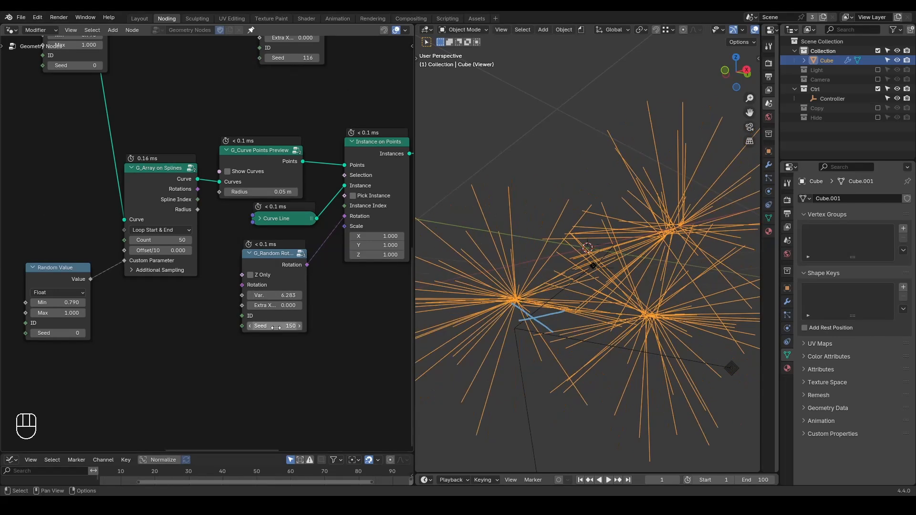
Set the duplicated Random Value node's Min to 0 and Max to 0.820.
middle_click_drag(122, 356, 215, 361)
left_click_drag(161, 278, 160, 271)
middle_click_drag(563, 267, 583, 317)
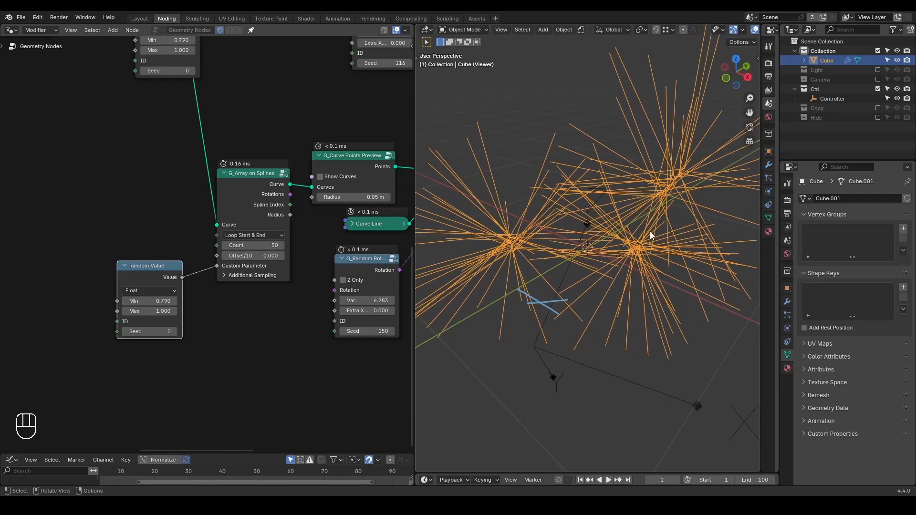
left_click(153, 301)
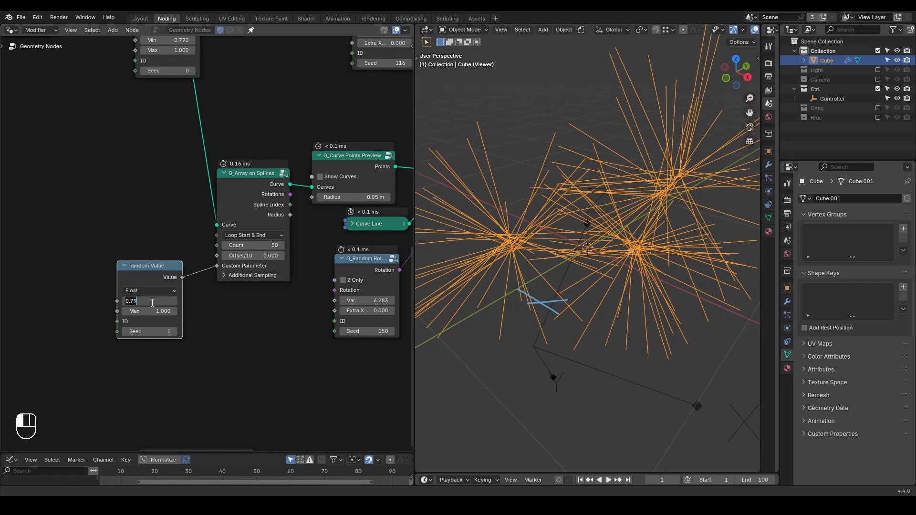
type("0")
key("Return")
left_click_drag(152, 312, 127, 311, "shift")
scroll(232, 131, "down", 2)
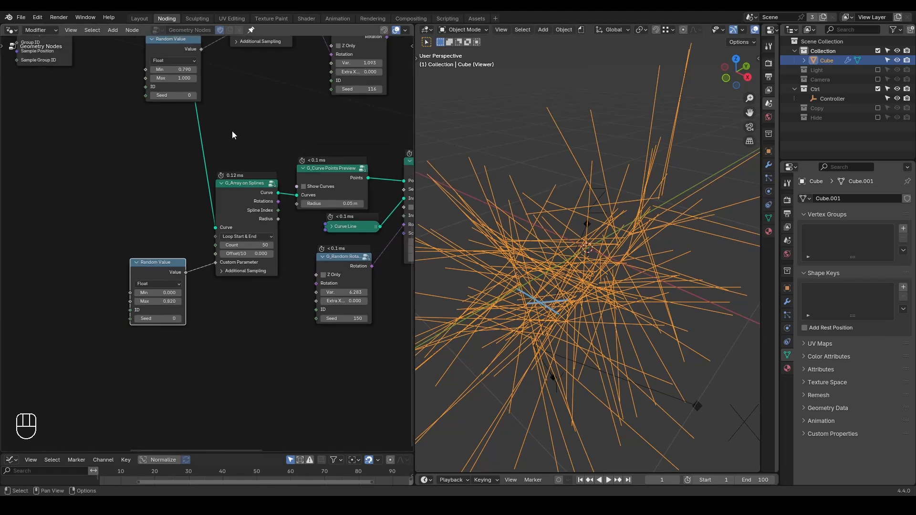
Increase the Seed of the Random Value node feeding the duplicated G_Array on Splines.
scroll(202, 246, "up", 1)
left_click_drag(151, 326, 171, 326)
scroll(279, 327, "down", 3)
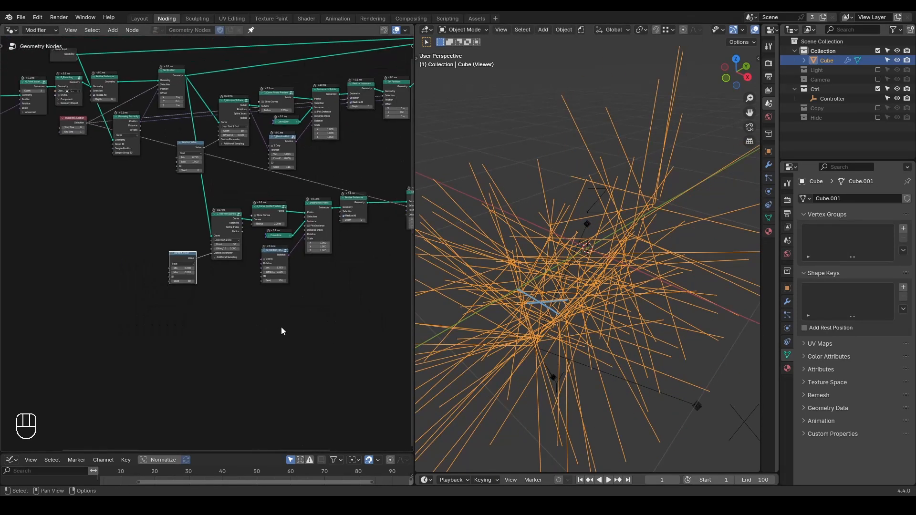
middle_click_drag(357, 272, 294, 302)
middle_click_drag(620, 256, 586, 276)
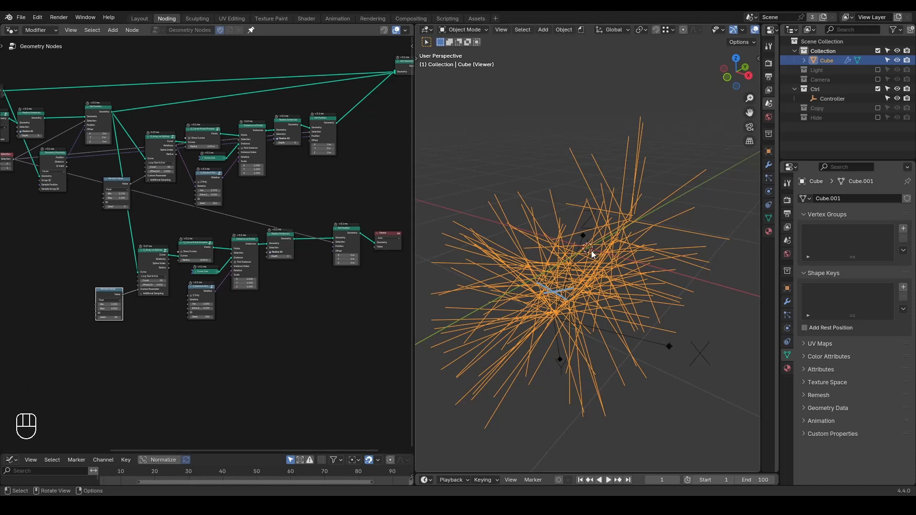
Preview the main branch curves from the original Set Position node in the Viewer.
left_click(107, 111, "ctrl+shift")
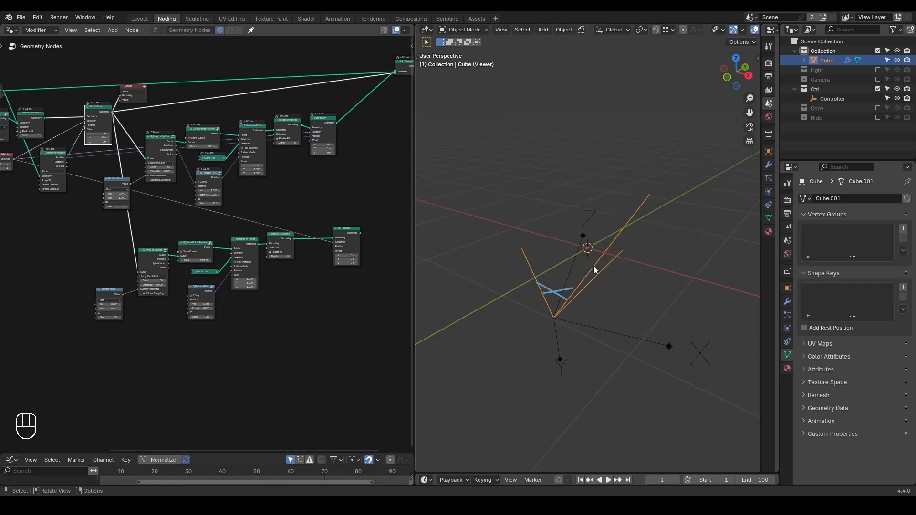
middle_click_drag(105, 123, 206, 193)
scroll(206, 193, "up", 3)
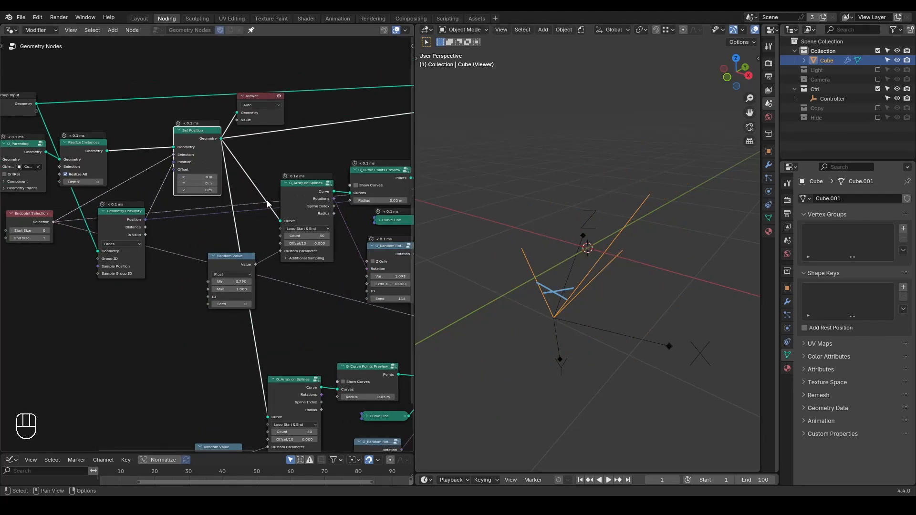
Add a Geometry Proximity node fed by the main branches' Set Position output and place it beneath the duplicated chain.
scroll(268, 201, "down", 3)
middle_click_drag(265, 203, 198, 158)
left_click_drag(151, 116, 361, 392)
type("geometry prox")
key("Return")
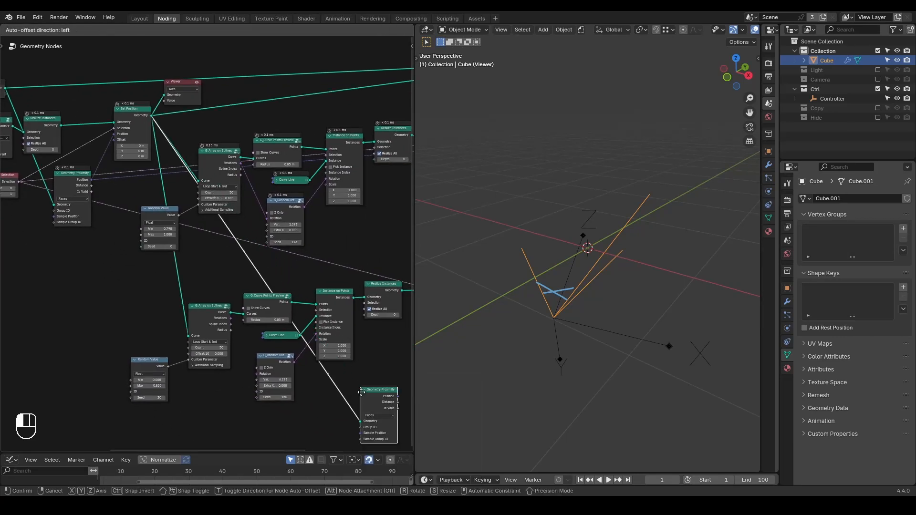
left_click(337, 369)
Connect the new Geometry Proximity's Position to the duplicated Set Position's Position input and preview that Set Position in the Viewer.
middle_click_drag(370, 376, 203, 301)
scroll(202, 299, "up", 1)
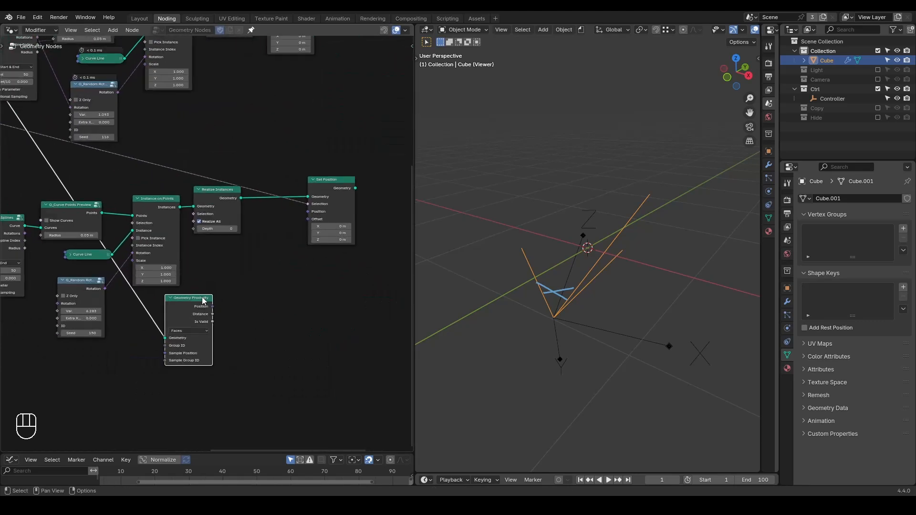
left_click_drag(213, 310, 308, 212)
left_click(336, 187, "ctrl+shift")
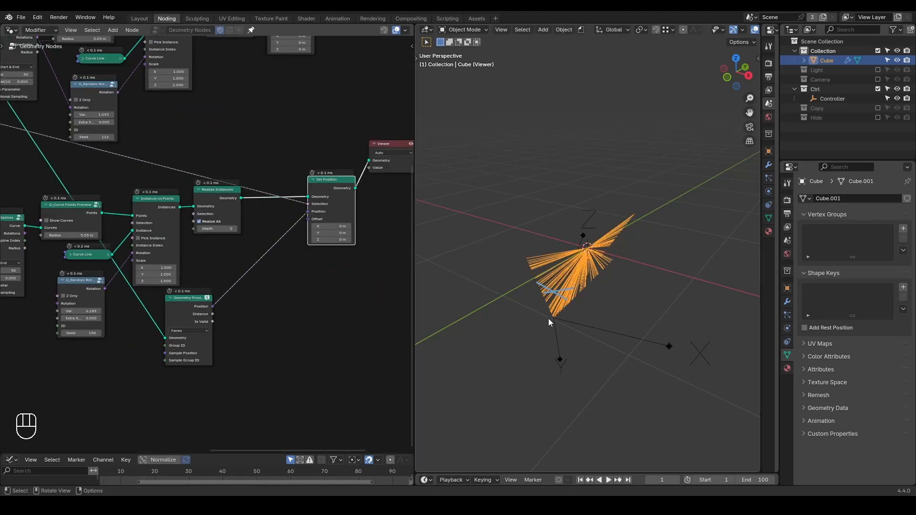
Erase the annotation cross from the viewport and examine the previewed lines around the Controller.
mouse_move(537, 305)
middle_mouse_down()
mouse_move(553, 290)
mouse_move(554, 266)
middle_mouse_up()
key("d")
mouse_move(548, 305)
right_mouse_down()
mouse_move(592, 280)
mouse_move(564, 296)
right_mouse_up()
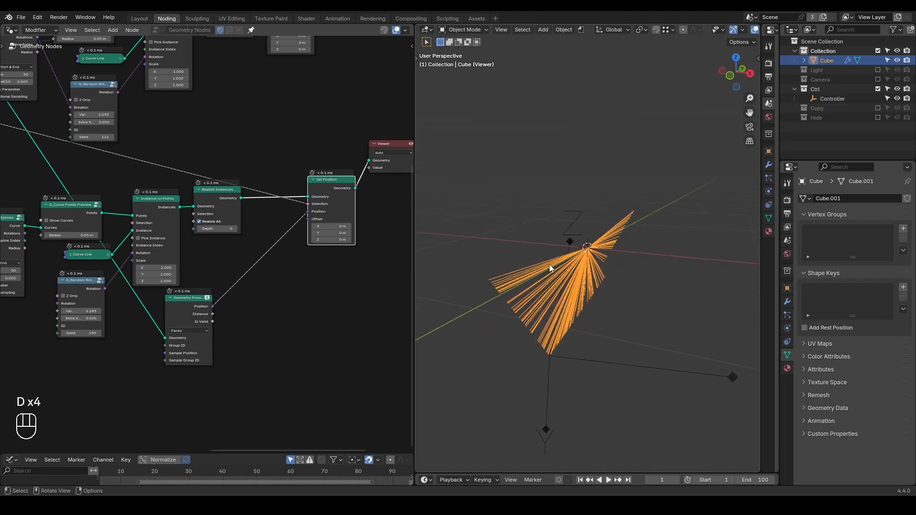
middle_click_drag(585, 271, 583, 257)
scroll(396, 247, "up", 2)
middle_click_drag(394, 245, 359, 228)
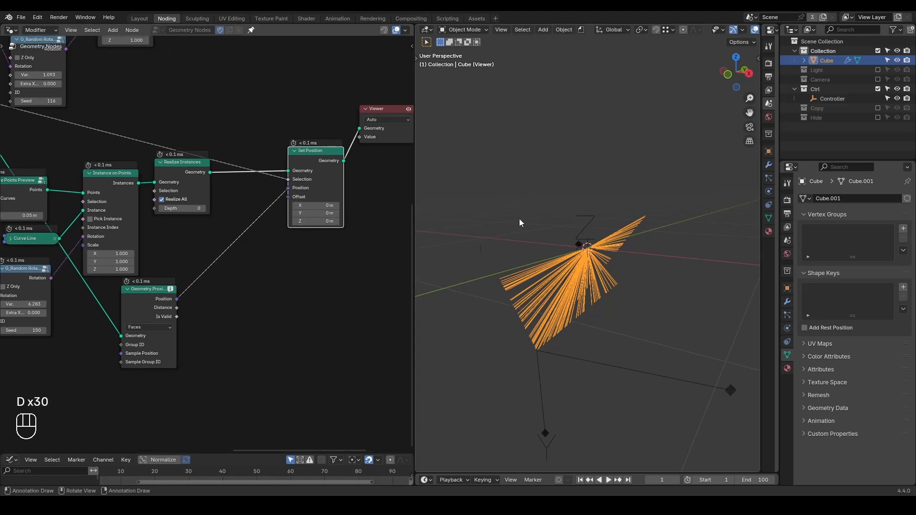
Write a "0, 0, 0" annotation beside the Geometry Proximity link in the node editor.
mouse_move(268, 268)
left_mouse_down()
mouse_move(279, 269)
mouse_move(268, 267)
left_mouse_up()
mouse_move(285, 284)
left_mouse_down()
mouse_move(284, 292)
mouse_move(307, 270)
mouse_move(298, 268)
left_mouse_up()
left_click_drag(320, 281, 318, 292)
mouse_move(336, 258)
left_mouse_down()
mouse_move(339, 277)
mouse_move(349, 258)
left_mouse_up()
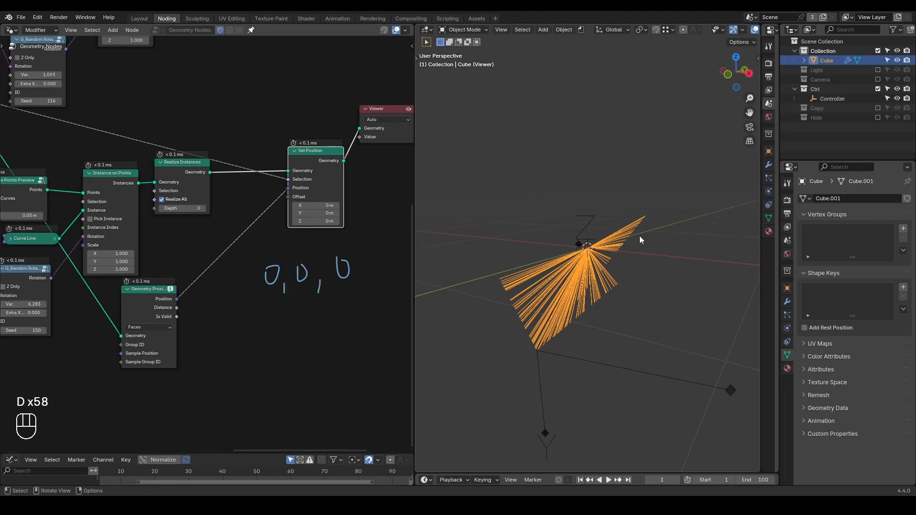
Widen the Geometry Proximity node beneath the duplicated chain and read the warning in its header.
scroll(238, 275, "up", 2)
left_click_drag(180, 285, 201, 285)
mouse_move(219, 277)
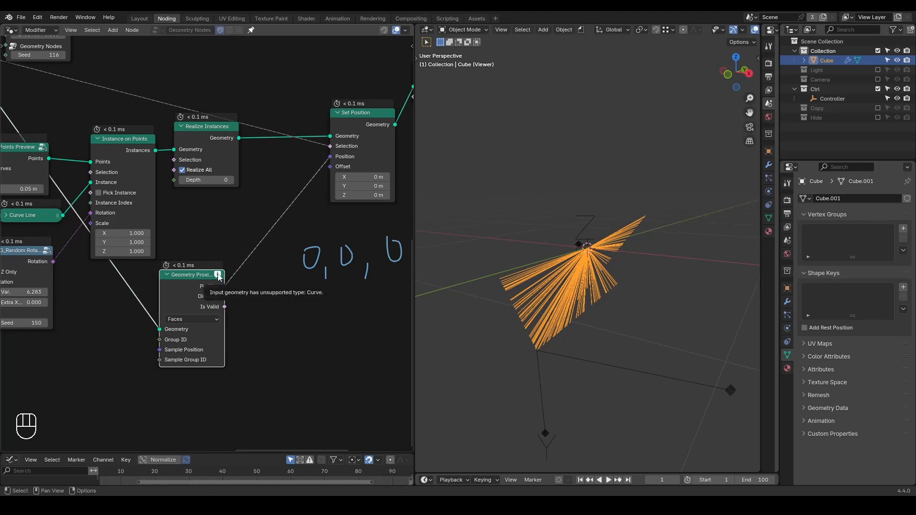
left_click(231, 294)
left_click_drag(160, 293, 221, 288)
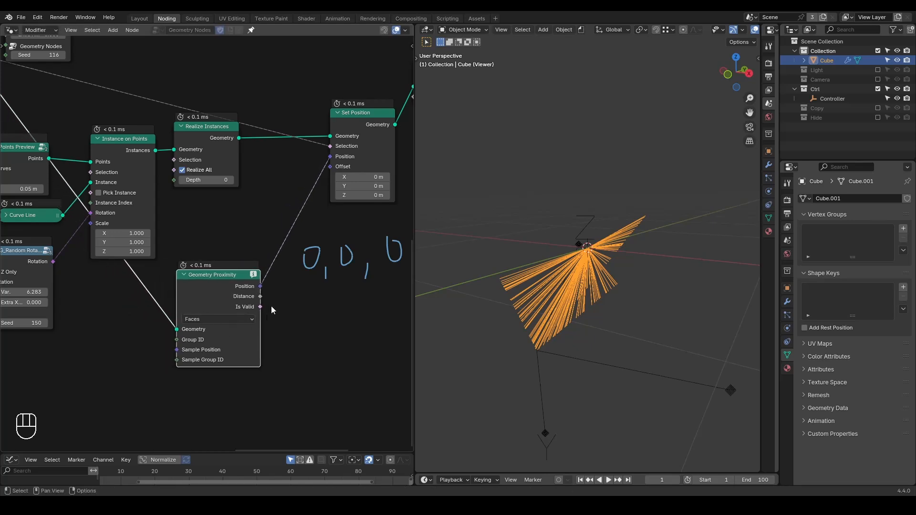
mouse_move(257, 280)
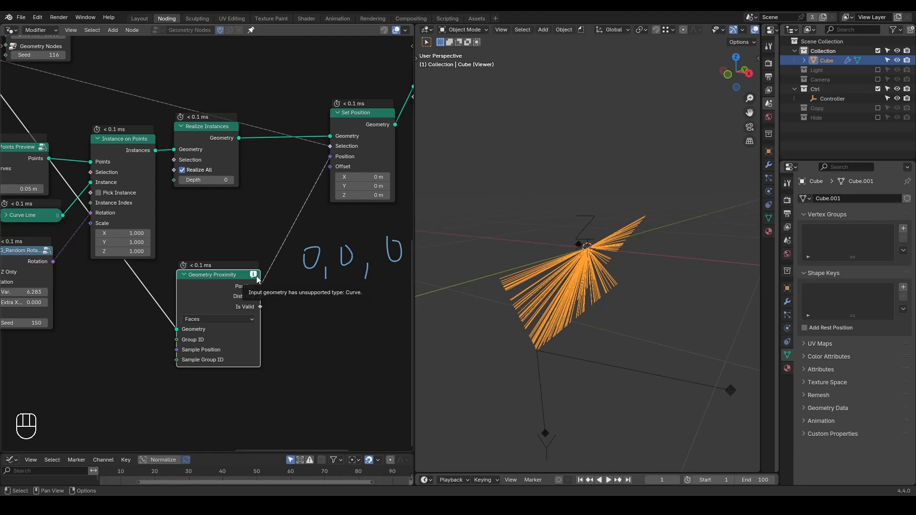
Set the new Geometry Proximity's target geometry to Points and move the node to leave room ahead of it.
left_click(232, 319)
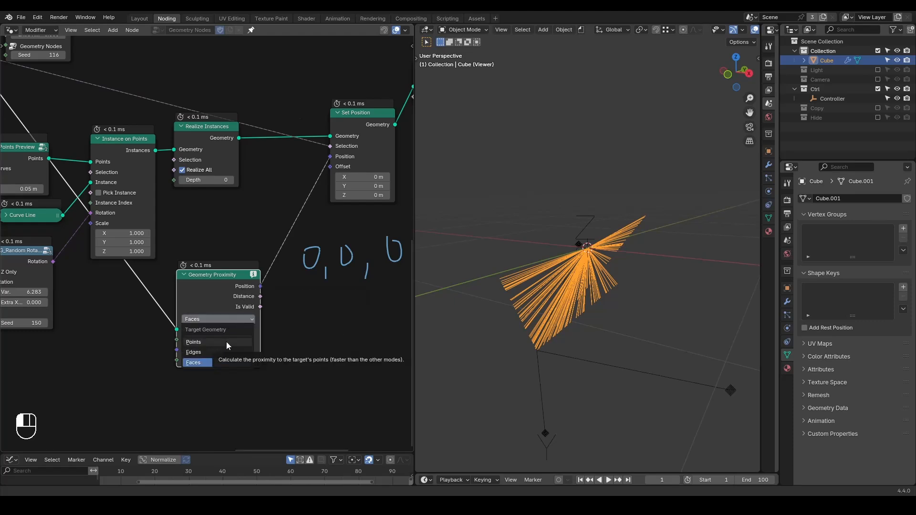
left_click(226, 342)
middle_click_drag(151, 358, 175, 316)
left_click_drag(250, 292, 276, 325)
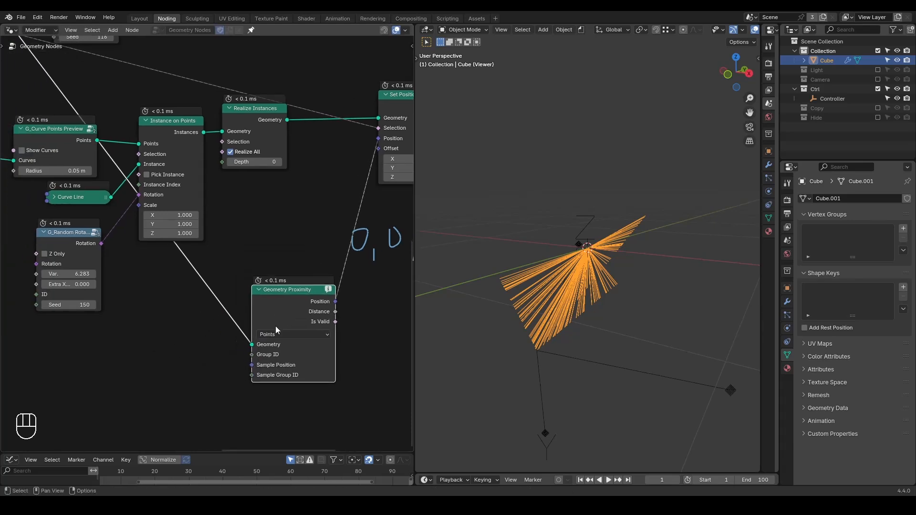
Insert a Curve to Mesh node on the main-branch link feeding the Geometry Proximity's Geometry input.
key("ctrl+a")
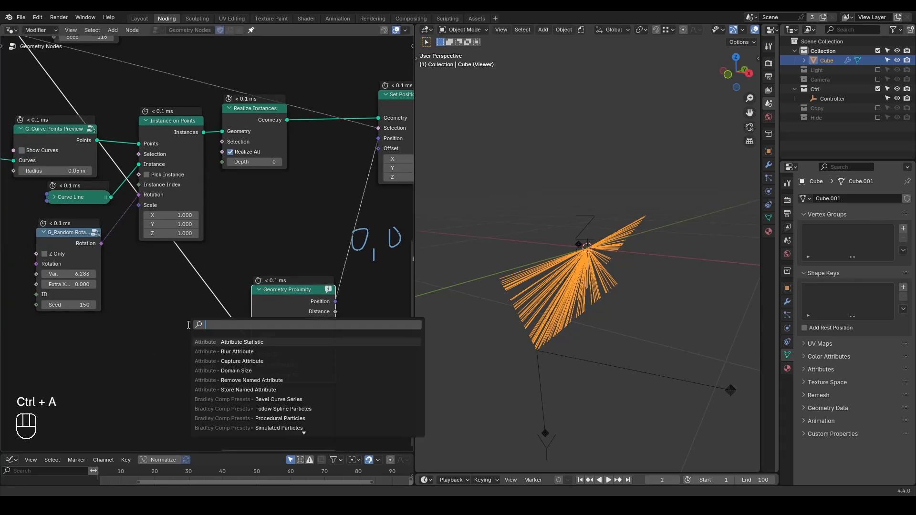
type("c")
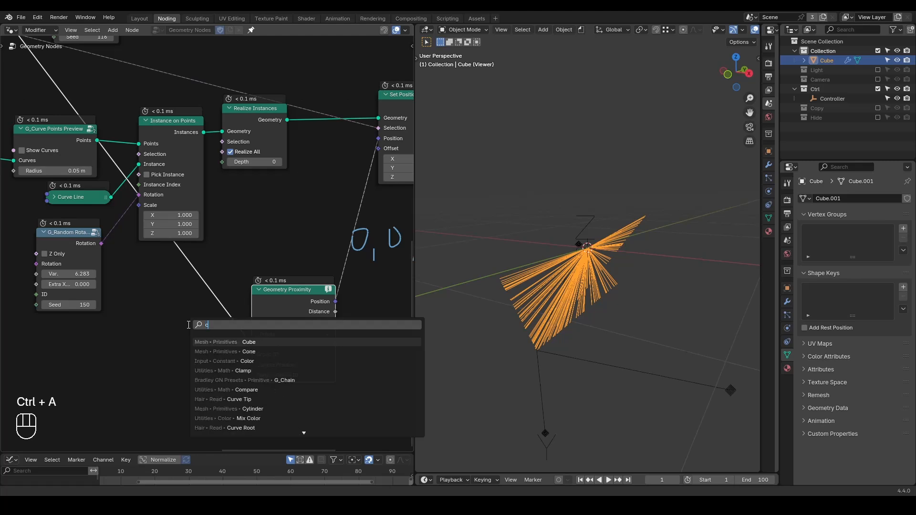
type("urv")
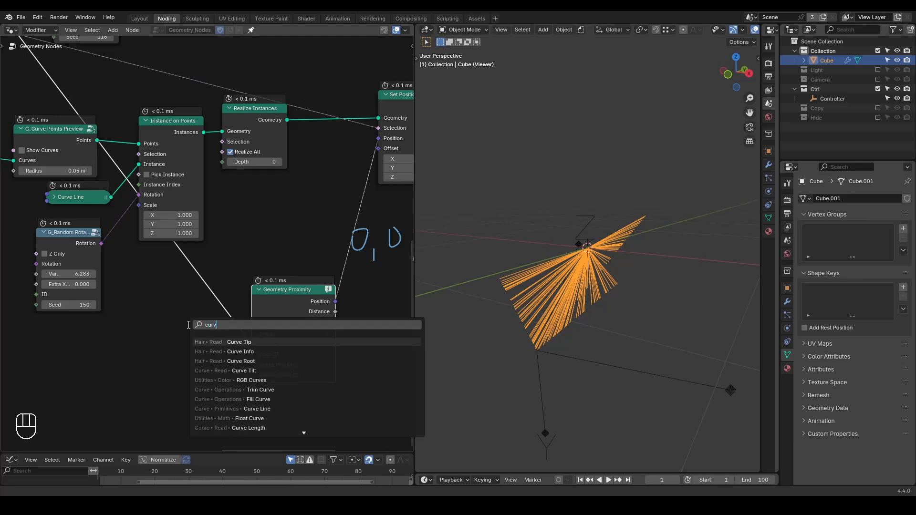
type("e to mesh")
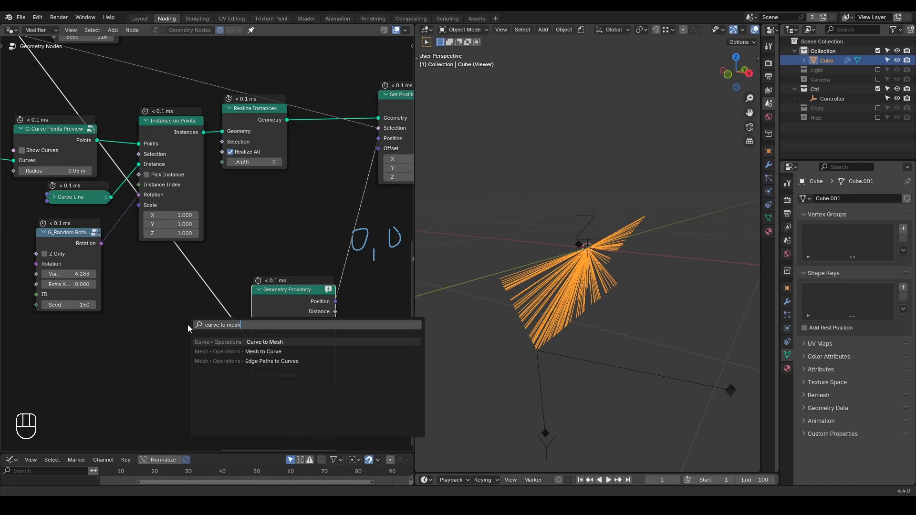
key("Return")
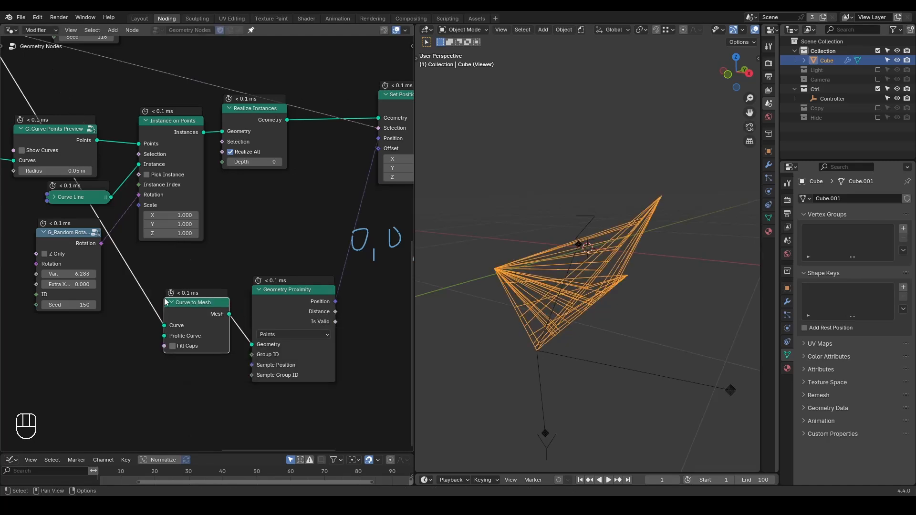
left_click(147, 346)
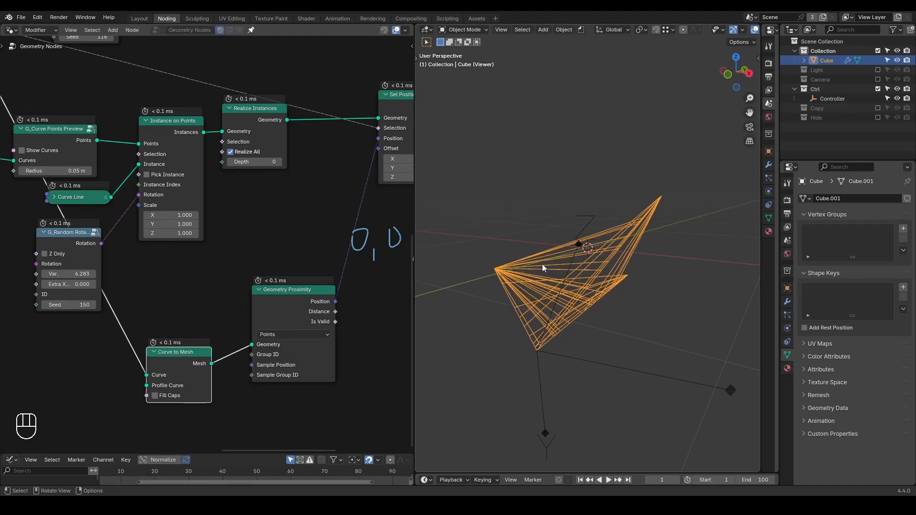
Trace several of the previewed arcs with annotation strokes in the viewport.
middle_click_drag(525, 283, 560, 286)
left_click_drag(470, 276, 584, 232)
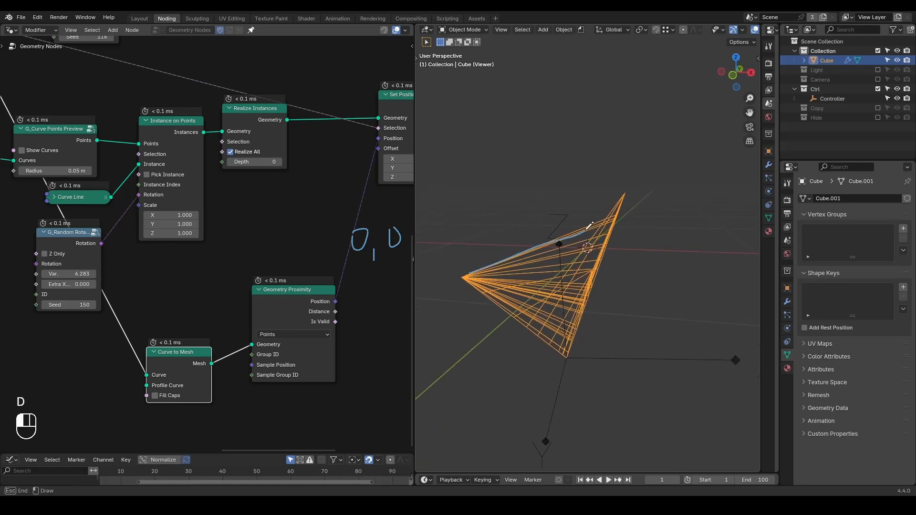
mouse_move(483, 276)
left_mouse_down()
mouse_move(564, 273)
mouse_move(573, 302)
left_mouse_up()
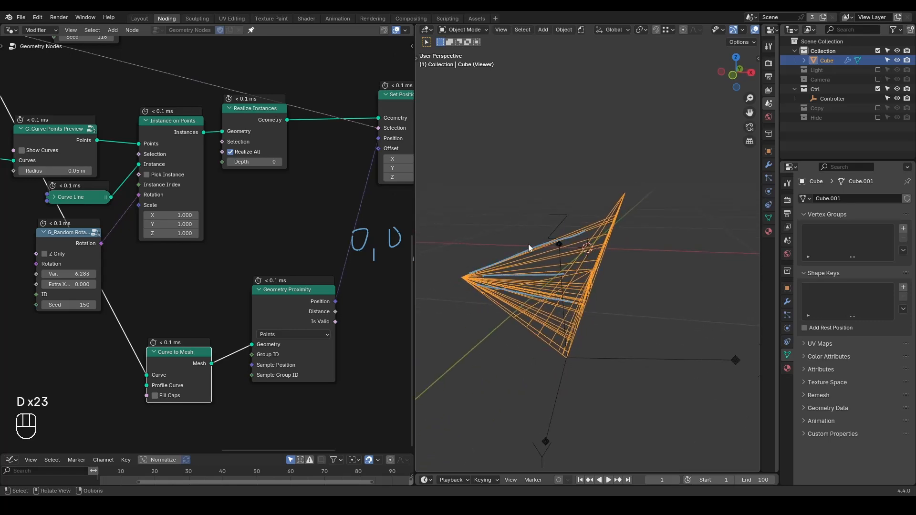
Erase the "0, 0, 0" annotation and preview the main branches' Set Position in a Viewer moved below the duplicated chain.
scroll(315, 299, "down", 2)
right_click_drag(315, 299, 380, 212)
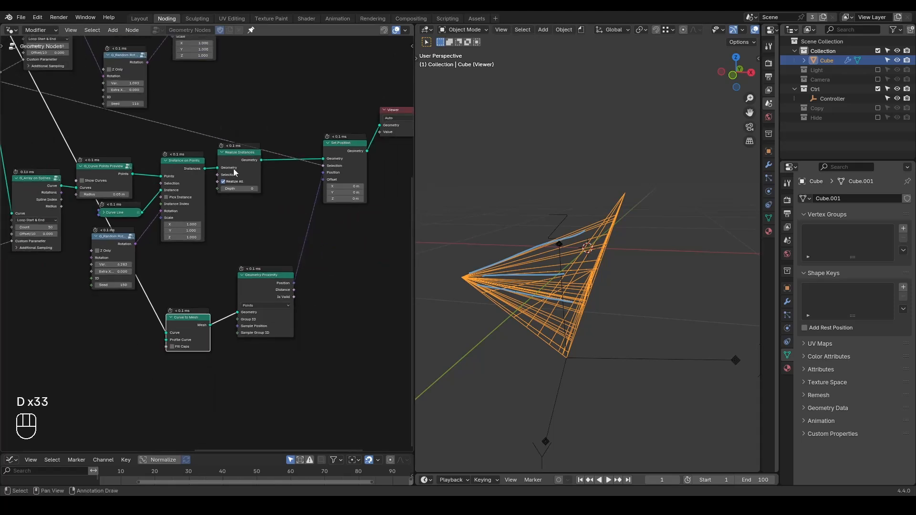
middle_click_drag(217, 155, 341, 317)
scroll(206, 240, "down", 5)
left_click(124, 168, "ctrl+shift")
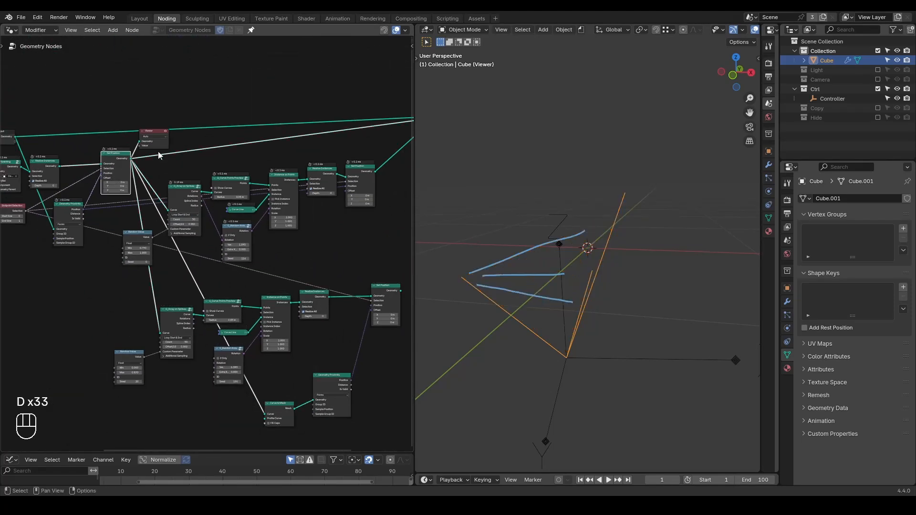
left_click_drag(149, 136, 242, 372)
scroll(241, 373, "up", 3)
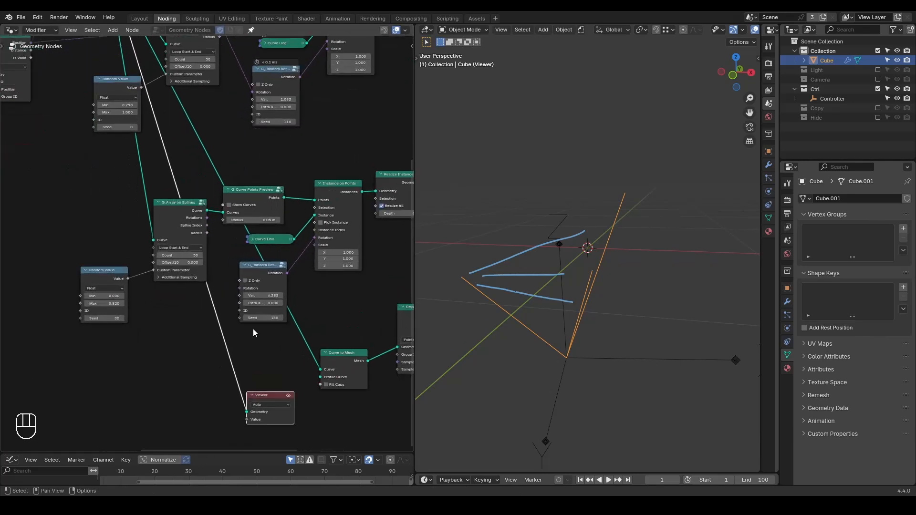
Duplicate the G_Curve Points Preview node and insert it between the main branches and the Viewer.
left_click(258, 206)
key("shift+d")
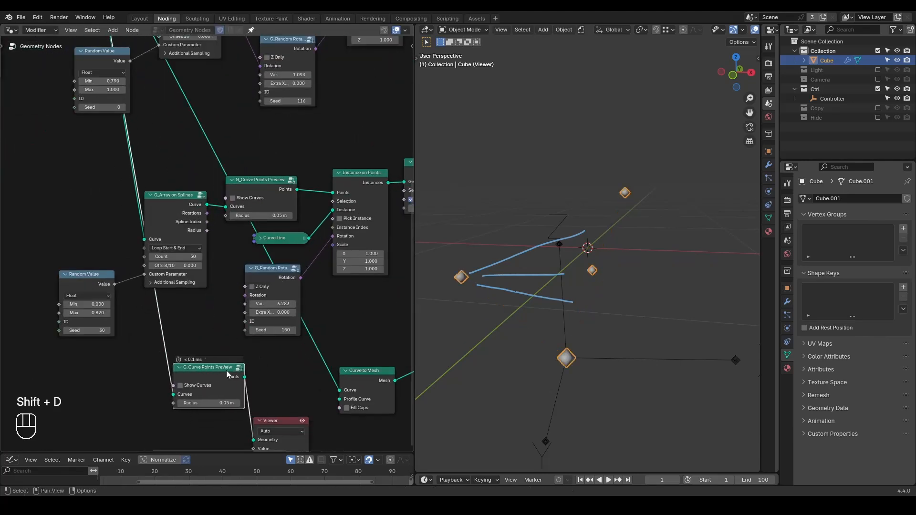
middle_click_drag(255, 332, 255, 324)
middle_click_drag(557, 325, 579, 315)
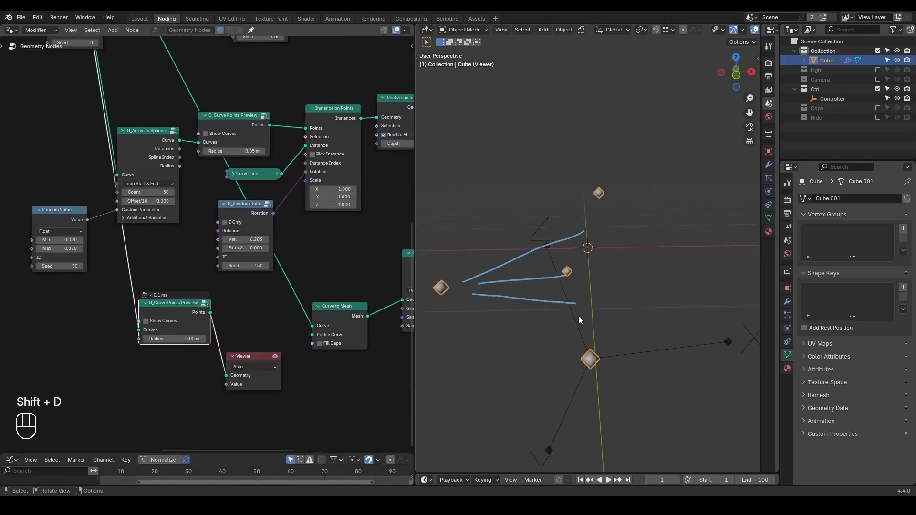
scroll(579, 316, "down", 2)
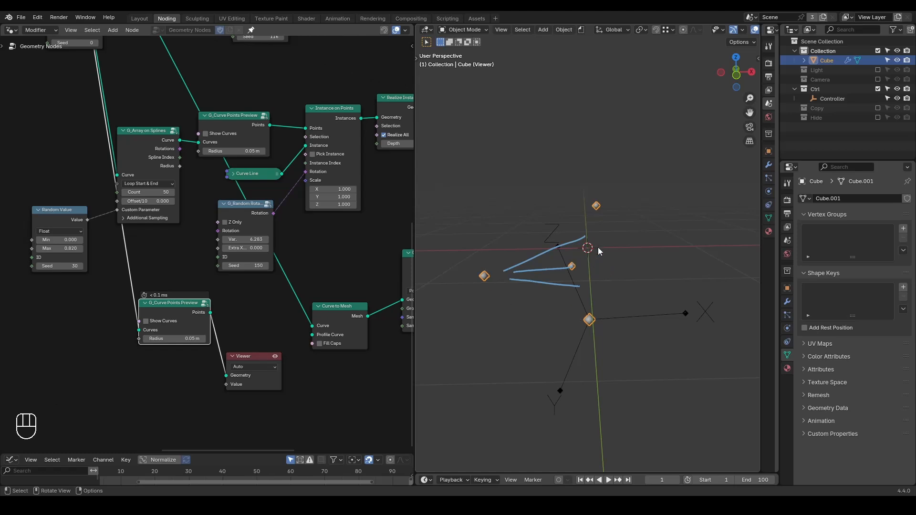
Circle the shared starting point and one branch end point with annotations in the viewport.
middle_click_drag(340, 304, 258, 286)
left_click_drag(347, 250, 344, 262)
left_click_drag(590, 316, 587, 315)
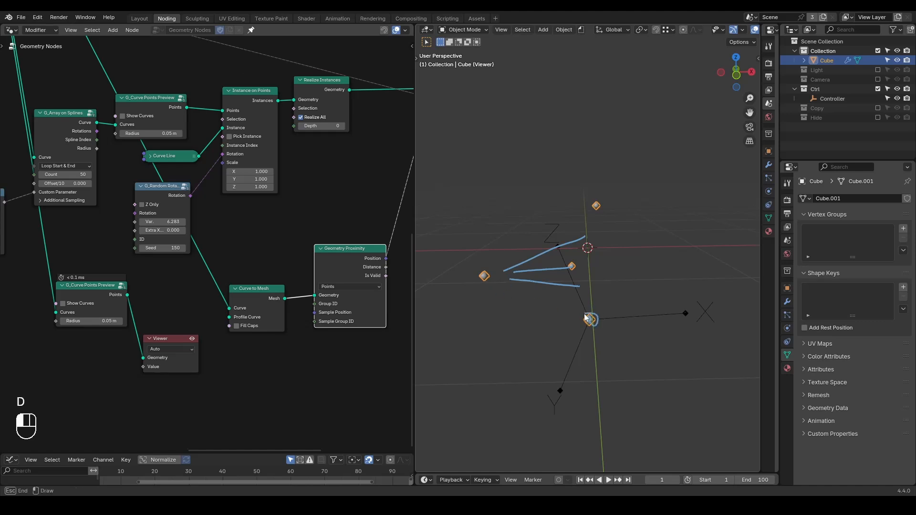
left_click_drag(483, 271, 490, 278)
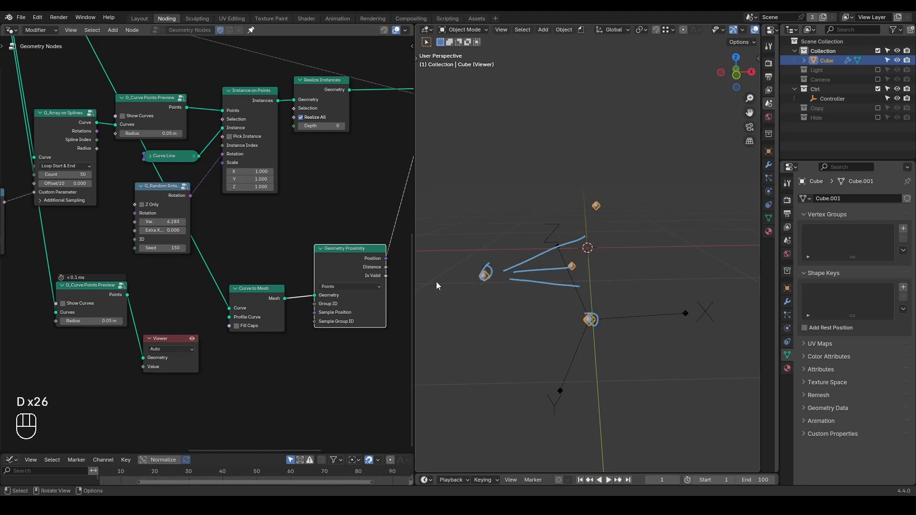
Insert a Resample Curve node ahead of Curve to Mesh and set its Count to 86.
left_click(174, 339)
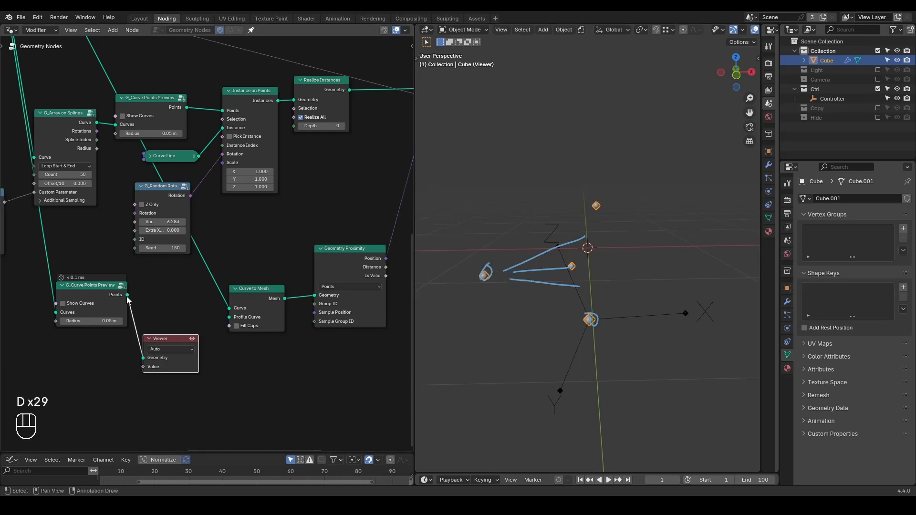
left_click(193, 283)
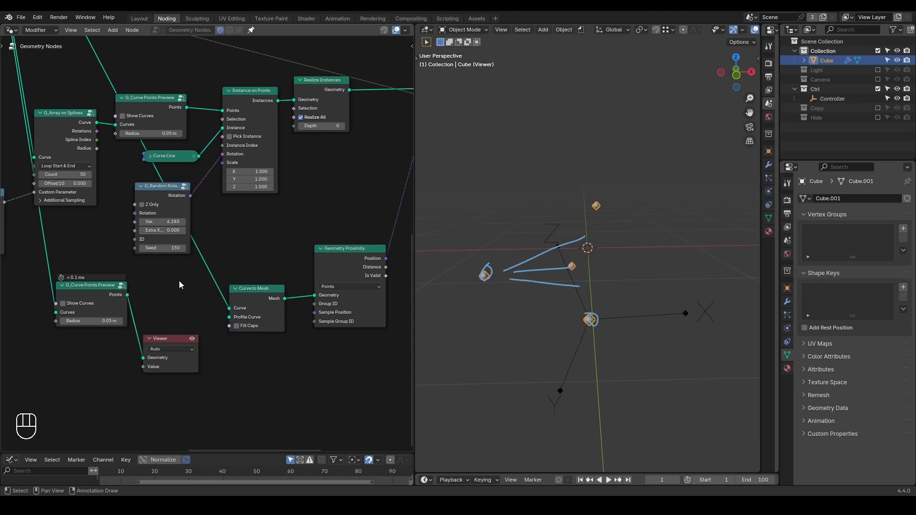
key("ctrl+a")
type("resamp")
key("Return")
left_click(175, 263)
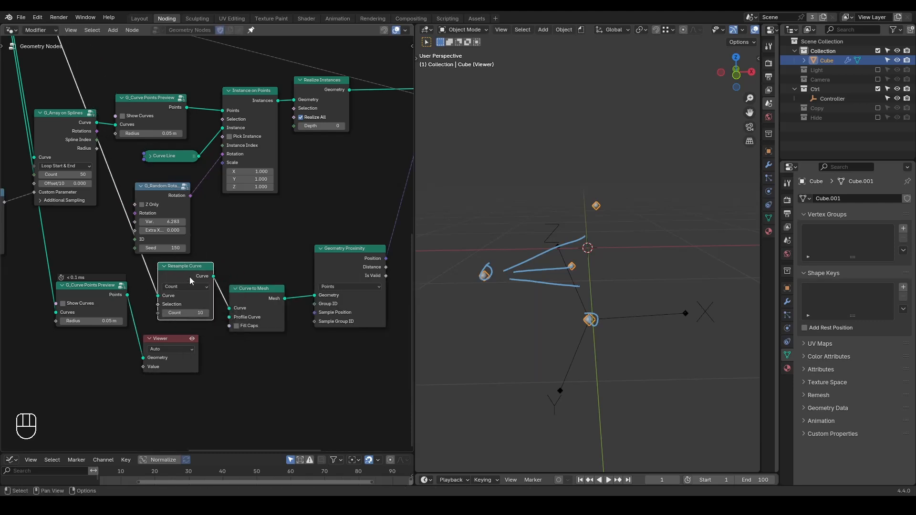
left_click_drag(185, 312, 220, 312)
Delete the temporary points preview node and preview the duplicated chain's Set Position in the Viewer.
left_click(90, 315)
key("x")
left_click(169, 337)
scroll(243, 286, "down", 5)
middle_click_drag(331, 186, 263, 228)
left_click(307, 178, "ctrl+shift")
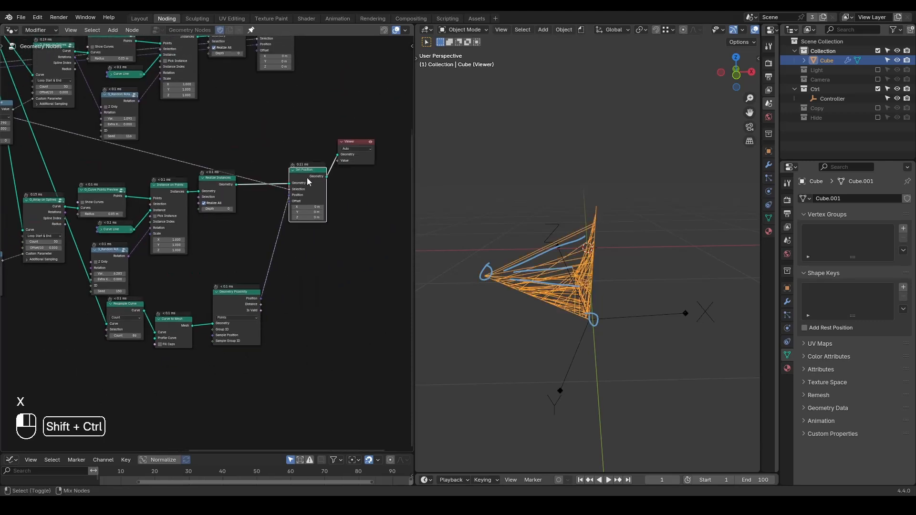
Erase the annotations from the viewport and examine the previewed arcs from another angle.
middle_click_drag(602, 313, 458, 292)
right_click_drag(605, 222, 491, 296)
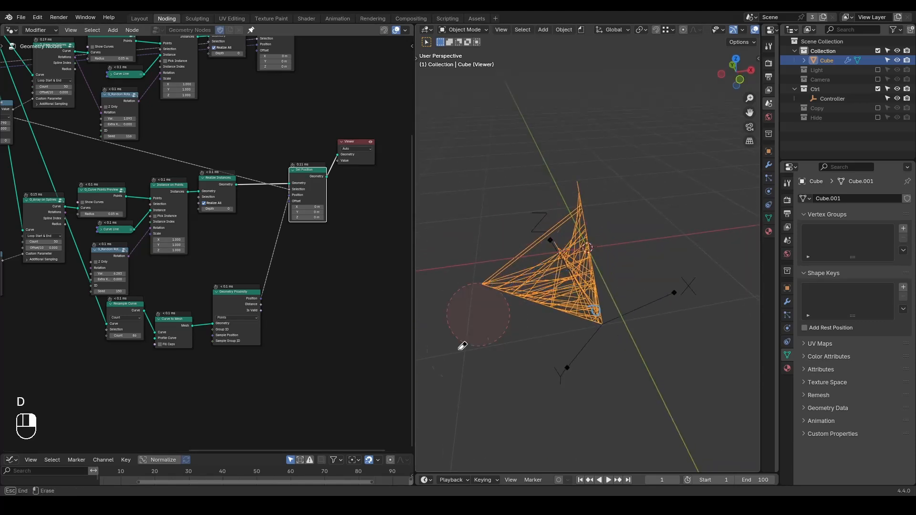
right_click_drag(609, 287, 610, 310)
Set the Resample Curve's Count to 153 and the duplicated G_Random Rotation's Seed to 170.
scroll(269, 280, "up", 3)
middle_click_drag(234, 321, 284, 278)
scroll(284, 278, "up", 2)
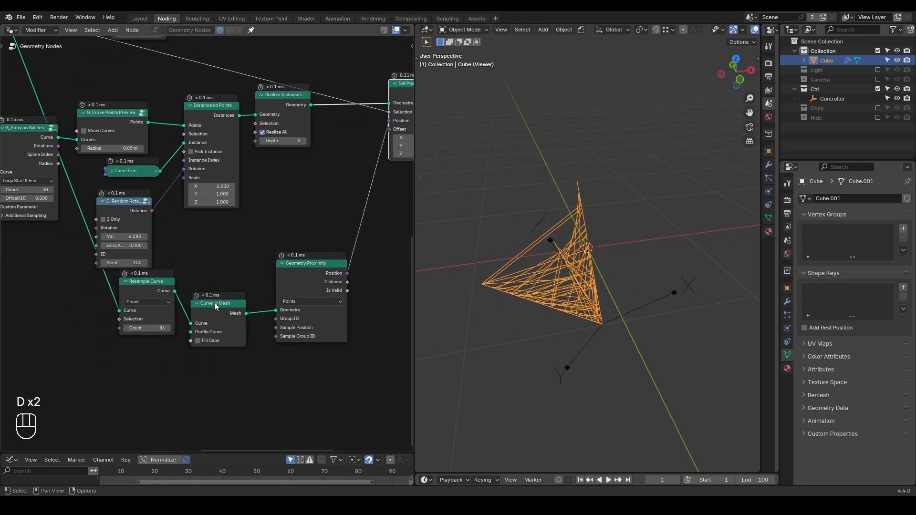
left_click_drag(145, 329, 177, 329)
left_click_drag(149, 290, 132, 318)
left_click_drag(131, 263, 143, 263)
Set the Max of the Random Value feeding the duplicated G_Array on Splines to 0.990.
middle_click_drag(80, 291, 199, 291)
left_click_drag(55, 246, 62, 246, "shift")
mouse_move(301, 280)
middle_mouse_down()
mouse_move(282, 299)
mouse_move(302, 284)
middle_mouse_up()
scroll(282, 299, "down", 2)
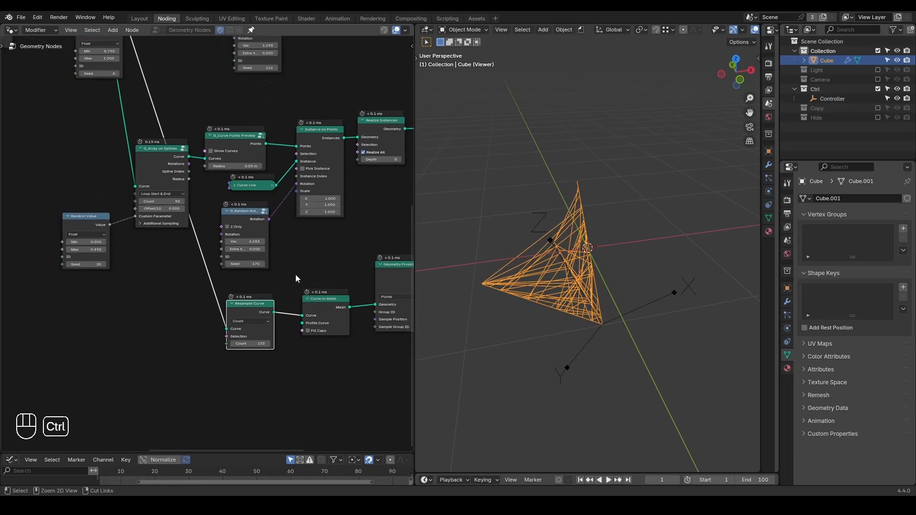
Mark the branch end where the arcs converge with an annotation and erase it again.
key("d")
mouse_move(486, 268)
left_mouse_down()
mouse_move(482, 299)
mouse_move(477, 266)
left_mouse_up()
mouse_move(479, 265)
right_mouse_down()
mouse_move(493, 307)
mouse_move(475, 293)
right_mouse_up()
Insert a Trim Curve node before Resample Curve, then slightly reduce its End factor and the arcs' Random Value Max.
key("ctrl+a")
type("trim")
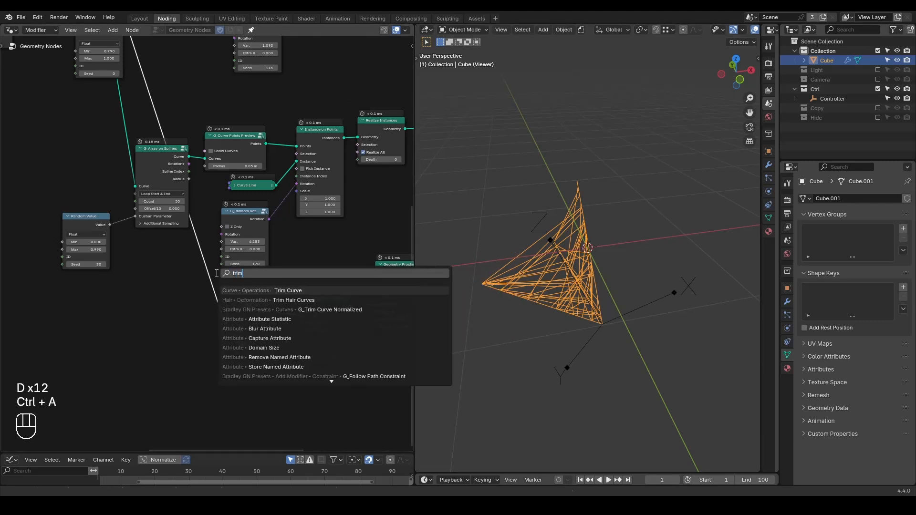
key("Return")
left_click(198, 345)
scroll(200, 350, "up", 2)
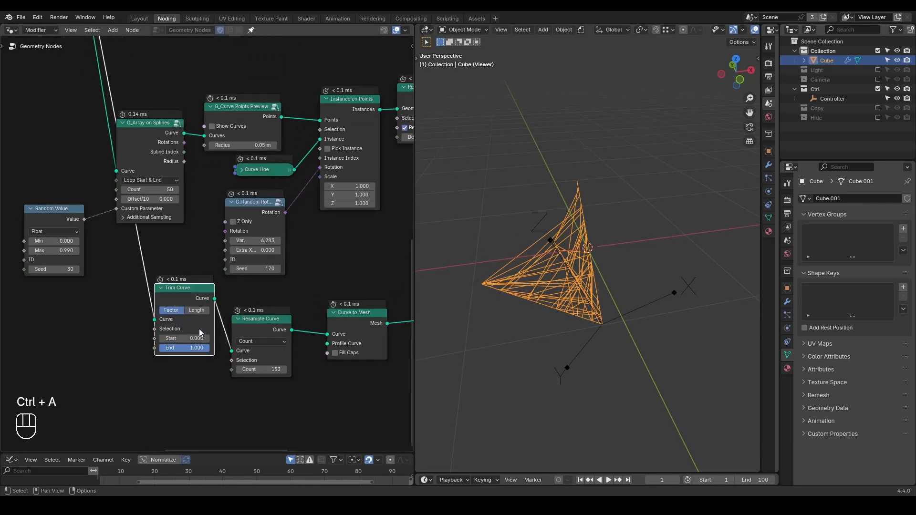
mouse_move(201, 350)
left_mouse_down()
mouse_move(189, 349)
mouse_move(198, 350)
left_mouse_up()
left_click_drag(59, 251, 49, 251, "shift")
Connect the arcs' Set Position output to Join Geometry and delete the Viewer node.
scroll(207, 251, "down", 4)
middle_click_drag(314, 253, 188, 295)
scroll(191, 296, "down", 3)
scroll(203, 303, "down", 2)
middle_click_drag(327, 204, 259, 319)
scroll(260, 317, "up", 2)
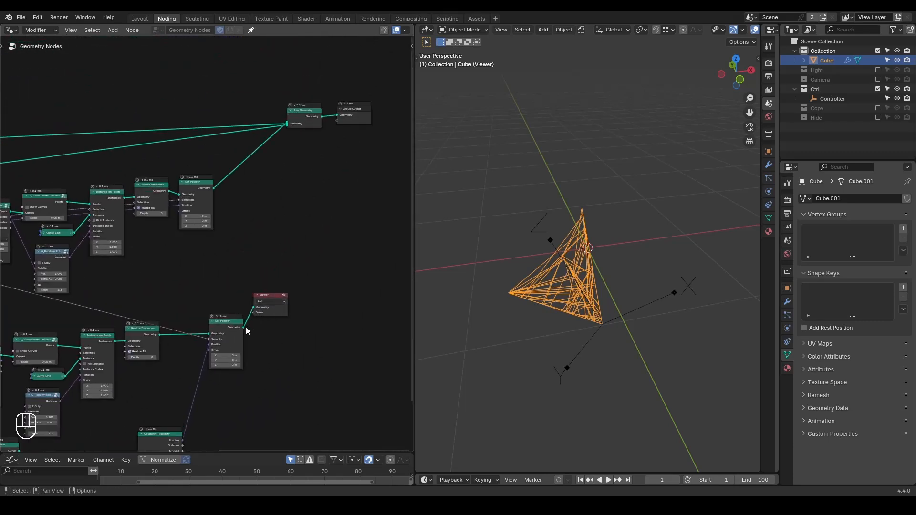
left_click_drag(244, 329, 287, 128)
key("x")
Examine the combined lightning inside the cube, annotating the branches and arcs in the viewport.
mouse_move(604, 302)
middle_mouse_down()
mouse_move(556, 284)
mouse_move(580, 268)
mouse_move(594, 309)
mouse_move(531, 265)
mouse_move(601, 302)
middle_mouse_up()
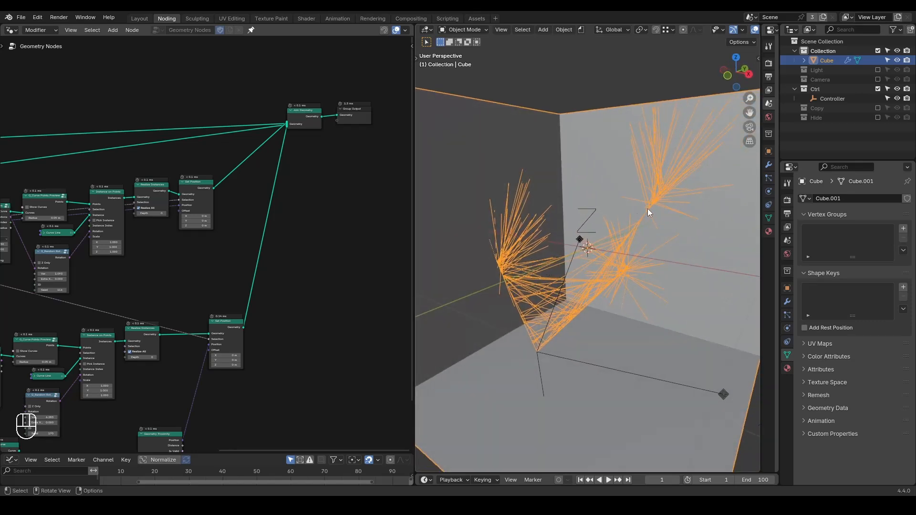
mouse_move(648, 223)
middle_mouse_down()
mouse_move(655, 240)
mouse_move(648, 214)
middle_mouse_up()
mouse_move(656, 219)
left_mouse_down()
mouse_move(642, 138)
mouse_move(667, 196)
mouse_move(690, 152)
mouse_move(682, 131)
left_mouse_up()
mouse_move(683, 129)
right_mouse_down()
mouse_move(685, 220)
mouse_move(696, 209)
right_mouse_up()
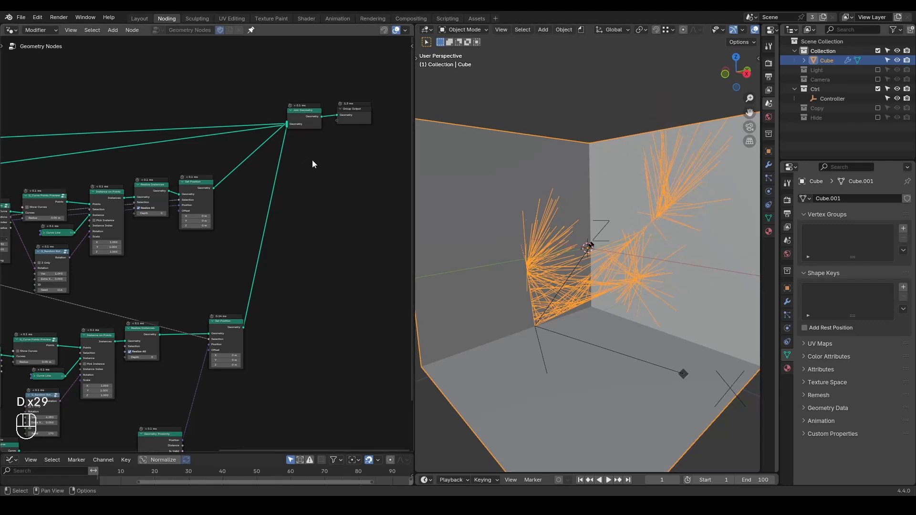
Add a reroute on the uppermost link running into Join Geometry.
middle_click_drag(305, 165, 291, 214)
scroll(288, 216, "up", 2)
right_click_drag(127, 186, 130, 174, "shift")
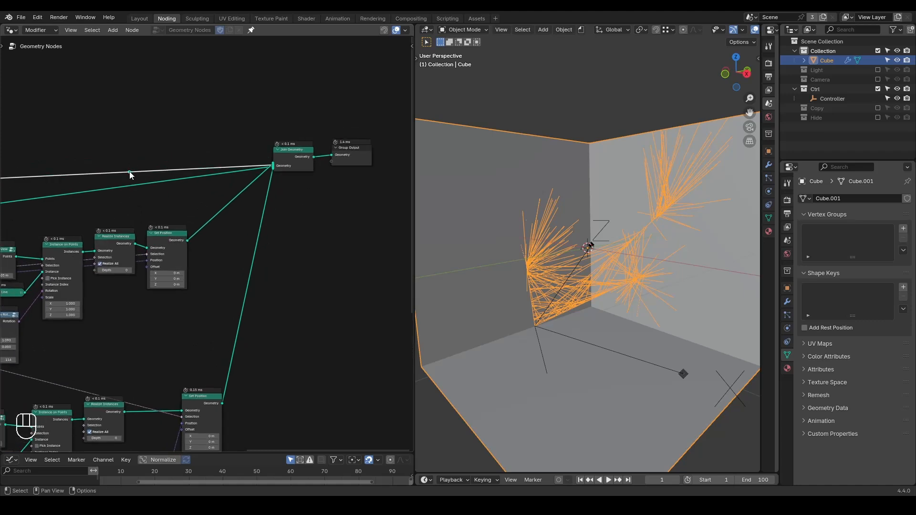
Reposition the reroute above Join Geometry and move the Group Output node farther away to make room for more nodes.
key("g")
left_click(168, 109)
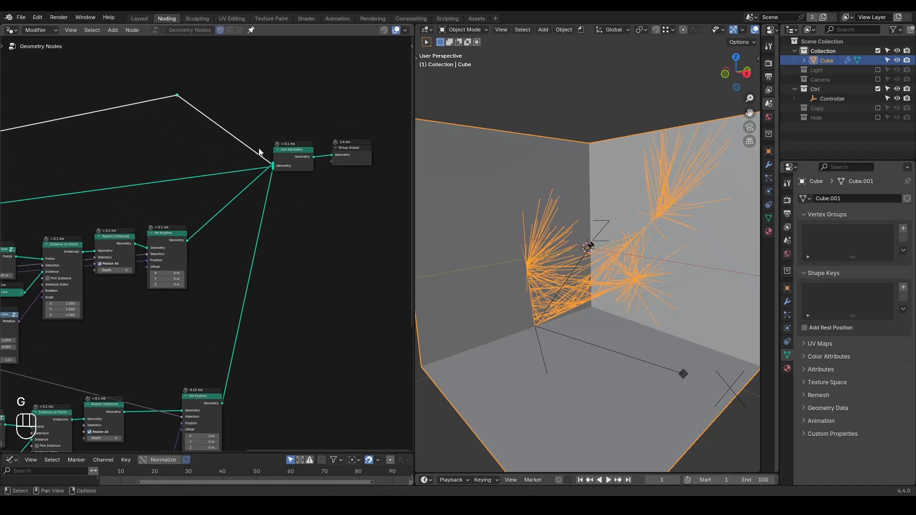
scroll(321, 216, "up", 1)
middle_click_drag(343, 214, 280, 241)
left_click(307, 203)
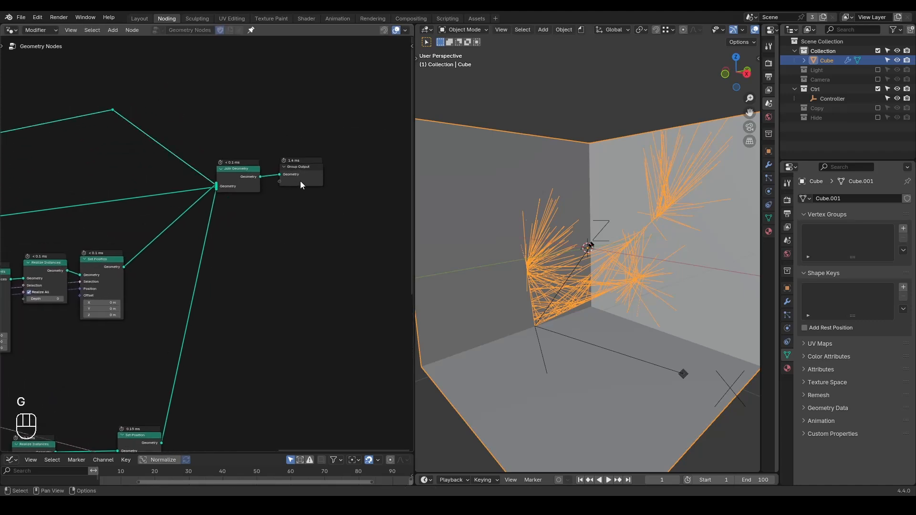
left_click_drag(300, 182, 388, 174)
Duplicate Join Geometry, feed it the cube's rerouted link and the original Join Geometry's output, and preview the result with a Viewer.
left_click(246, 178)
key("shift+d")
left_click(320, 118)
left_click(113, 110, "ctrl+shift")
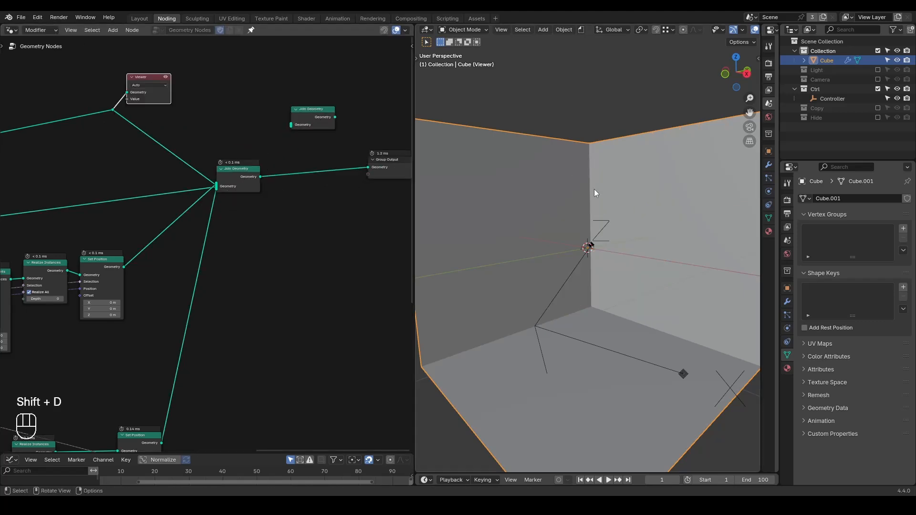
left_click_drag(113, 110, 292, 124)
right_click_drag(201, 134, 131, 171, "ctrl")
middle_click_drag(283, 171, 218, 196)
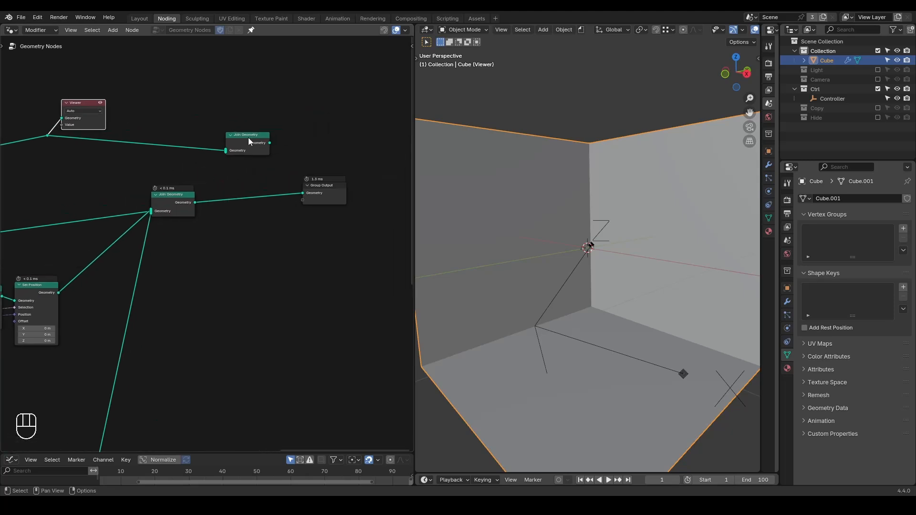
left_click_drag(196, 202, 226, 151)
left_click(247, 143, "ctrl+shift")
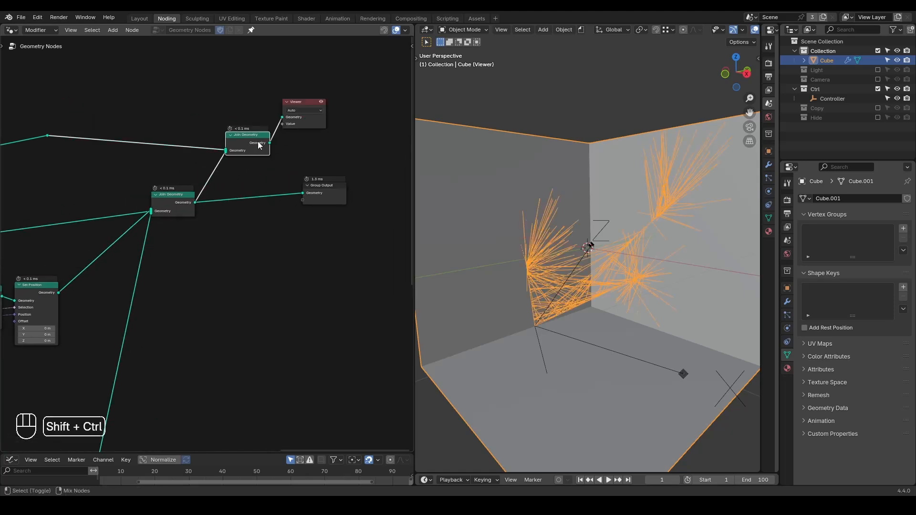
Insert a G_Bevel Curve node on the link between the two Join Geometry nodes.
key("ctrl+a")
type("bevel")
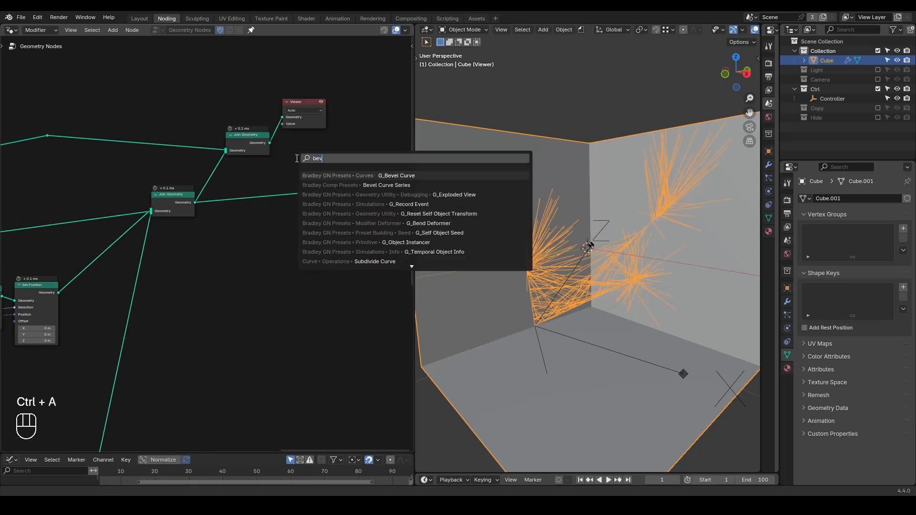
key("Return")
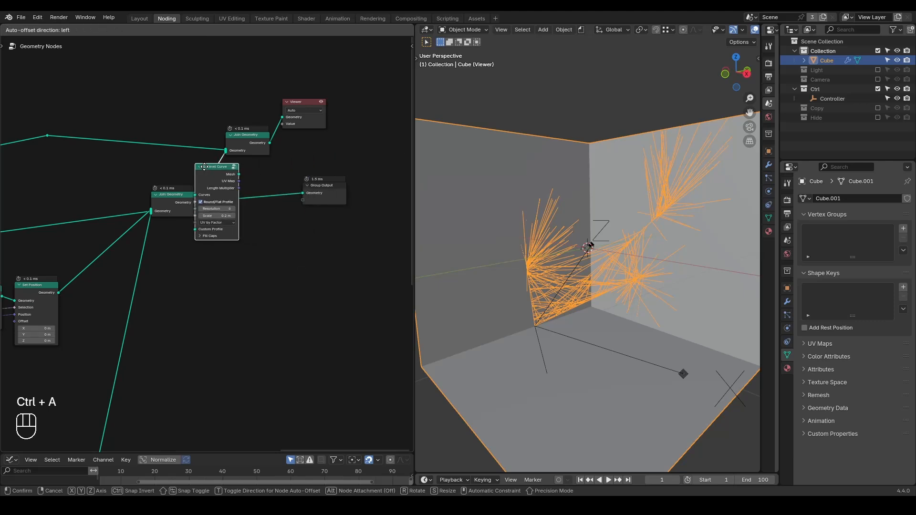
left_click(206, 170)
middle_click_drag(564, 272, 586, 199)
scroll(238, 217, "up", 2)
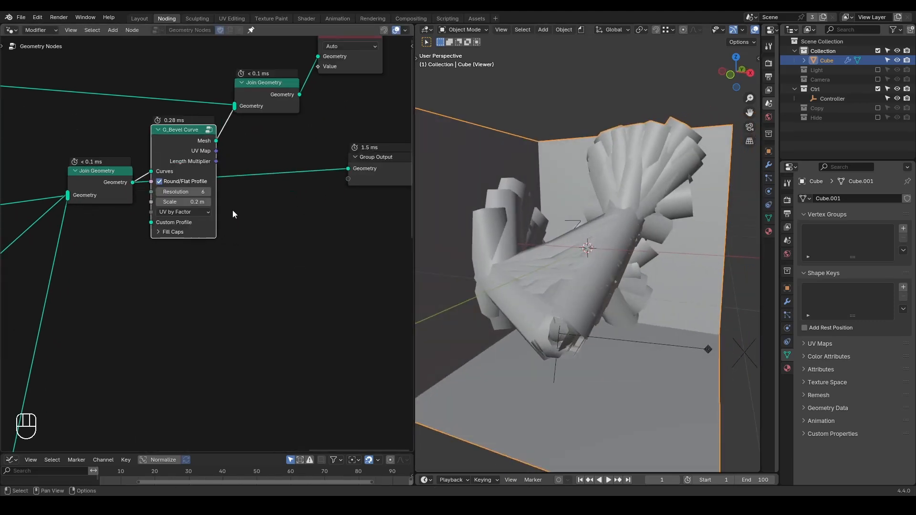
Add a G_Value Precision node, link its Value to the G_Bevel Curve Scale, and set 10's Exponent to 2.
key("ctrl+a")
type("value")
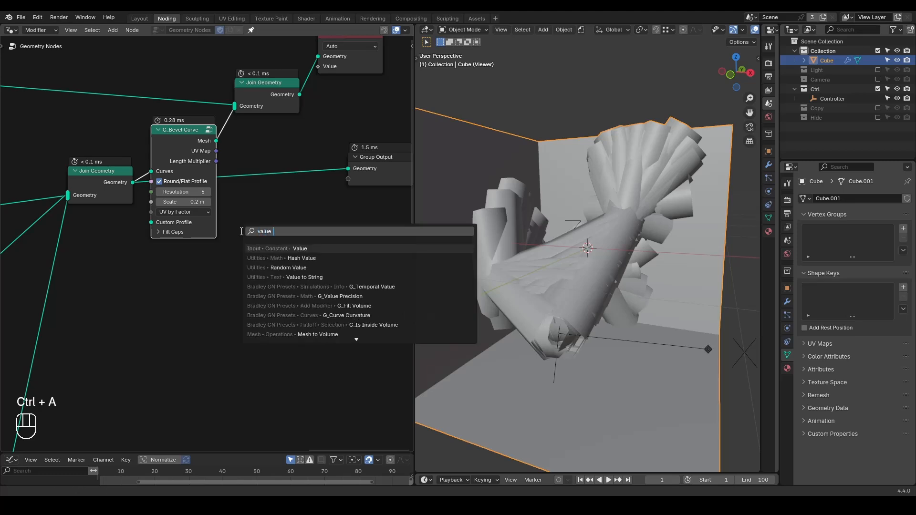
type(" pre")
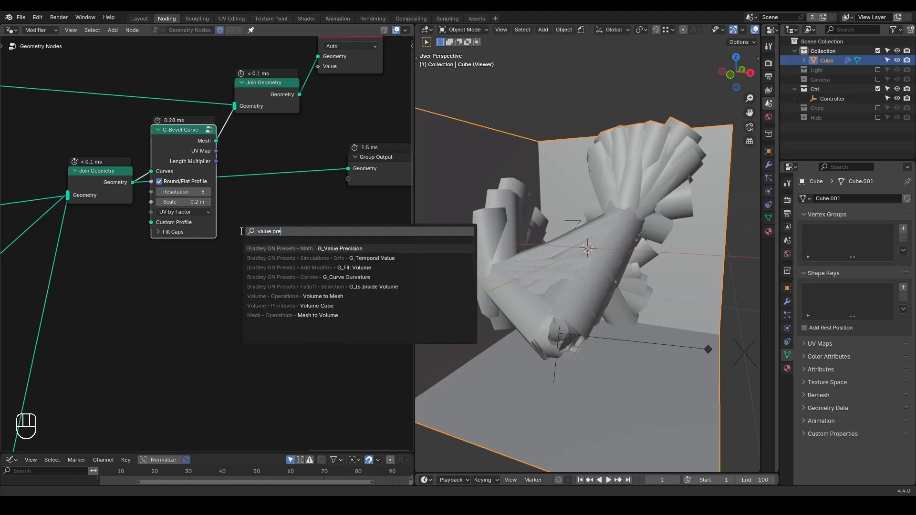
key("Return")
left_click(87, 258)
left_click_drag(139, 270, 148, 204)
left_click(132, 300)
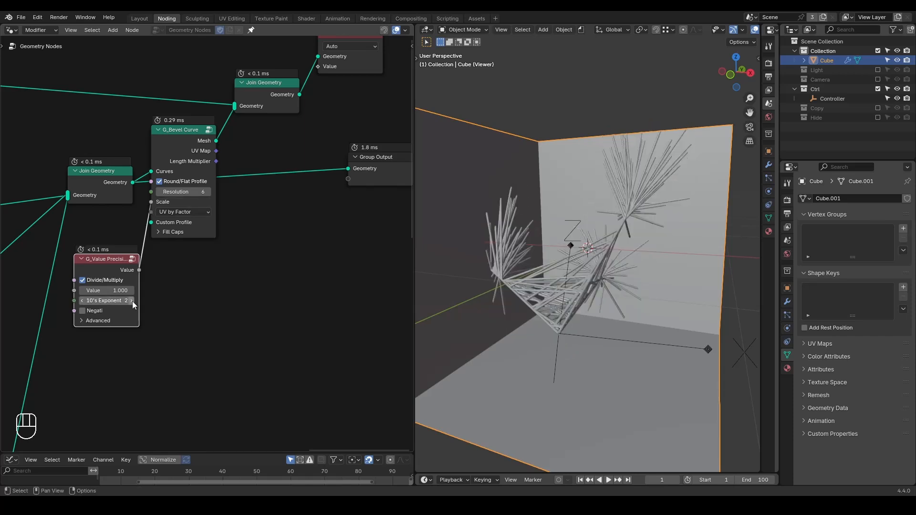
Space out the final nodes, connect the second Join Geometry to Group Output, and delete the Viewer node.
scroll(307, 218, "down", 2)
left_click_drag(356, 47, 138, 258)
key("g")
left_click(215, 272)
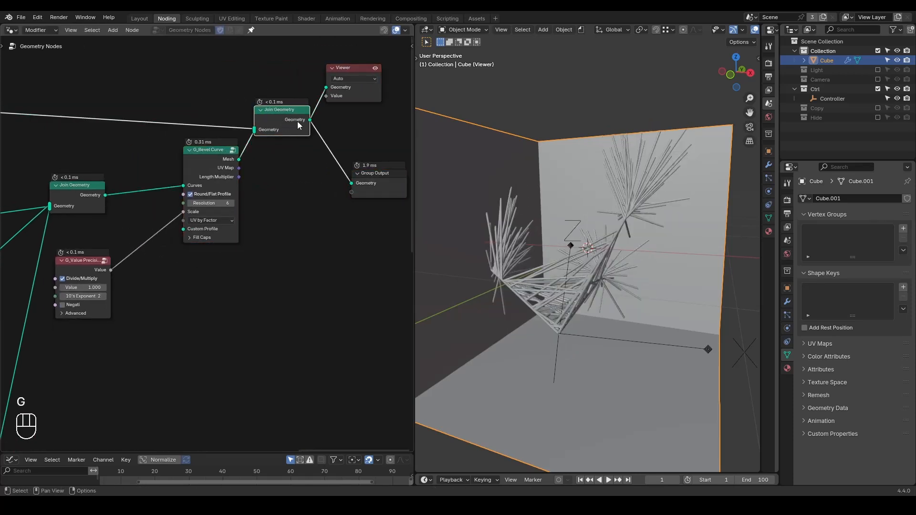
left_click(346, 70)
key("x")
mouse_move(575, 279)
middle_mouse_down()
mouse_move(560, 261)
mouse_move(579, 285)
mouse_move(565, 286)
middle_mouse_up()
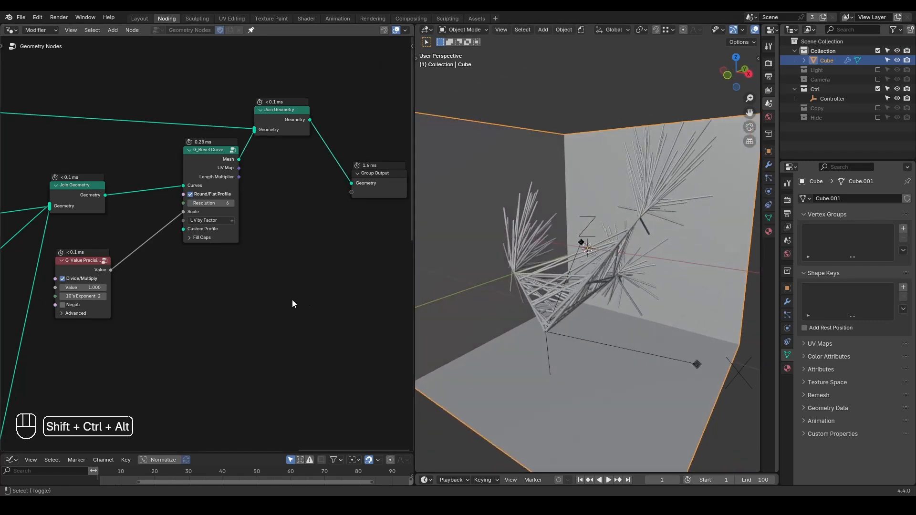
key("shift+ctrl+alt+q")
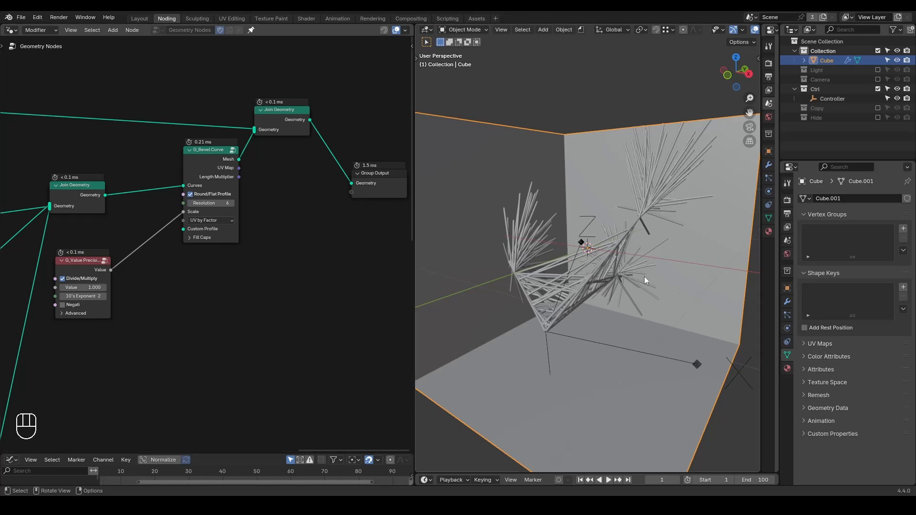
Create a new material on the cube and name it Wall.
left_click(788, 370)
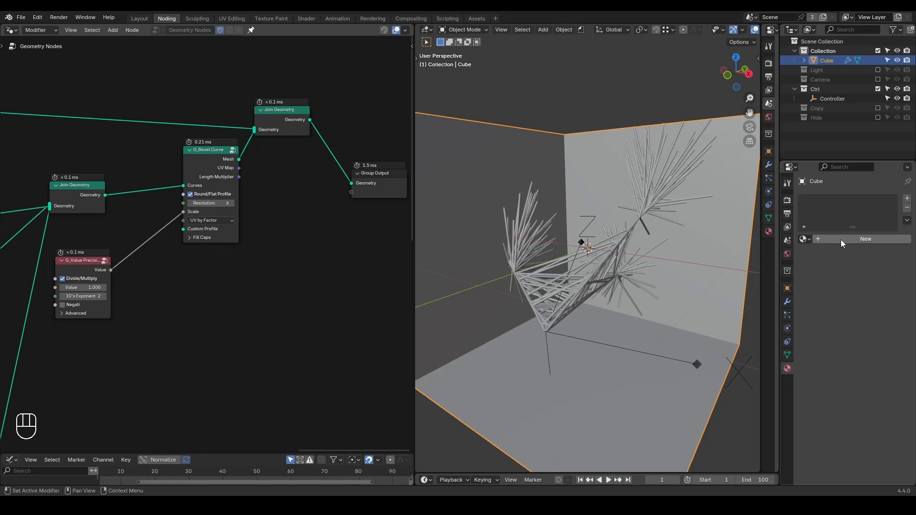
left_click(841, 240)
double_click(838, 200)
type("Wall")
key("Return")
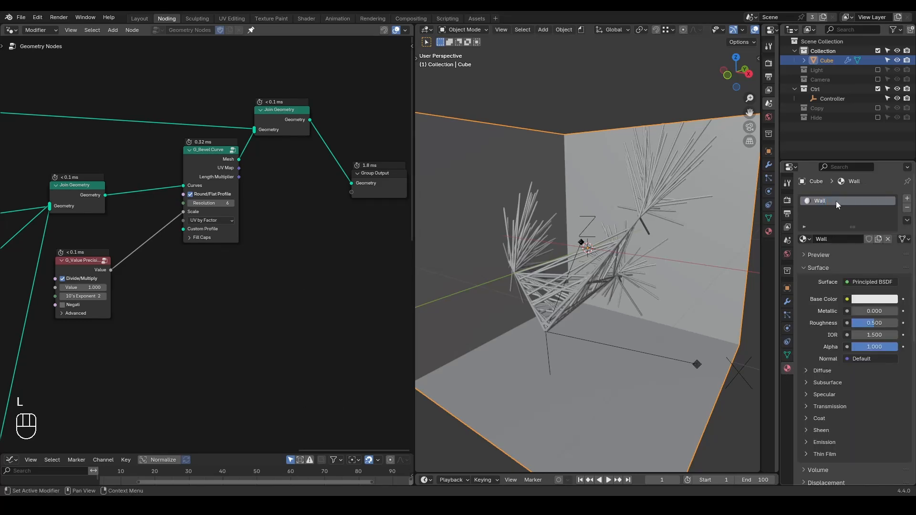
scroll(608, 226, "down", 1)
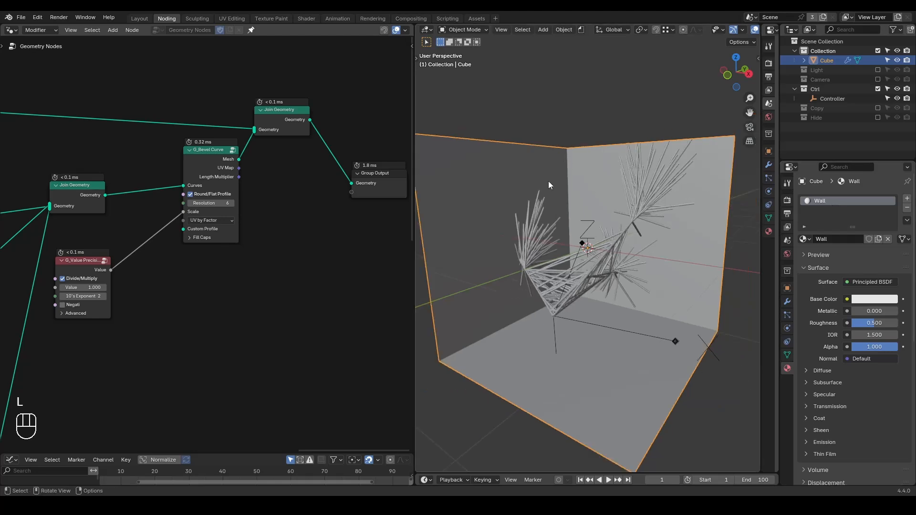
Add a second material slot with a new black material named Web, and show the viewport in Material Preview.
left_click(907, 198)
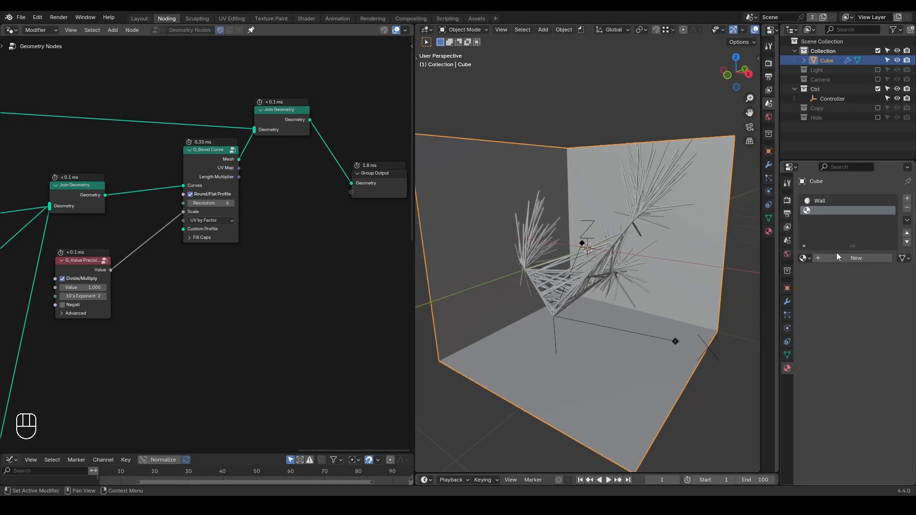
left_click(834, 257)
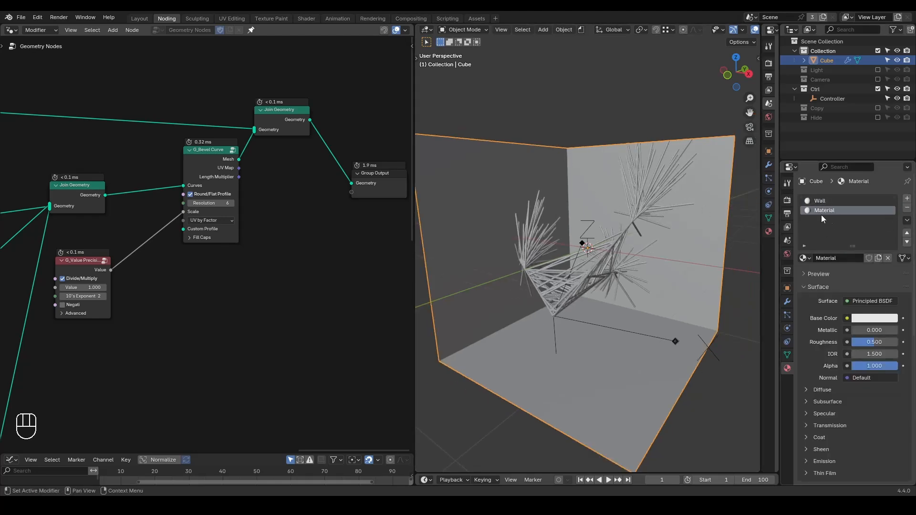
left_click(835, 255)
type("Web")
left_click(873, 319)
left_click_drag(891, 187, 890, 237)
left_click(660, 262)
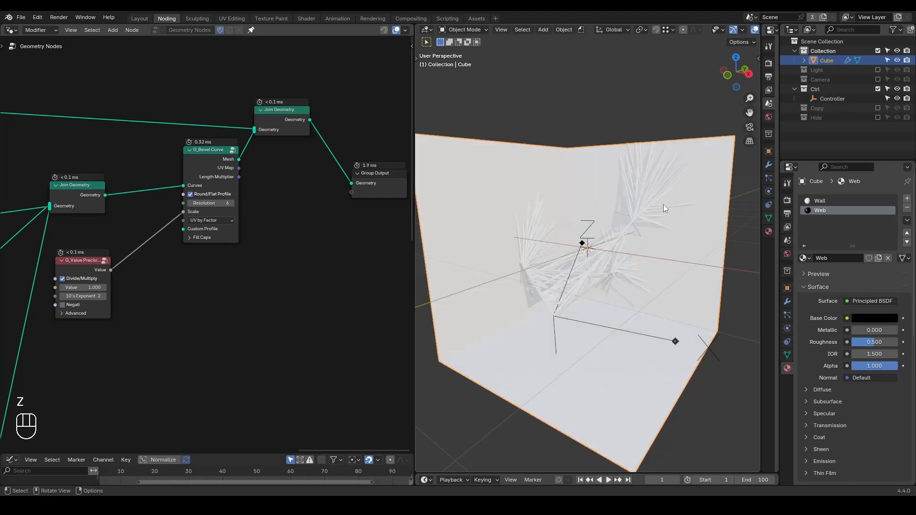
Insert a Set Material node between G_Bevel Curve and the final Join Geometry and assign it the Web material.
key("ctrl+a")
type("set ma")
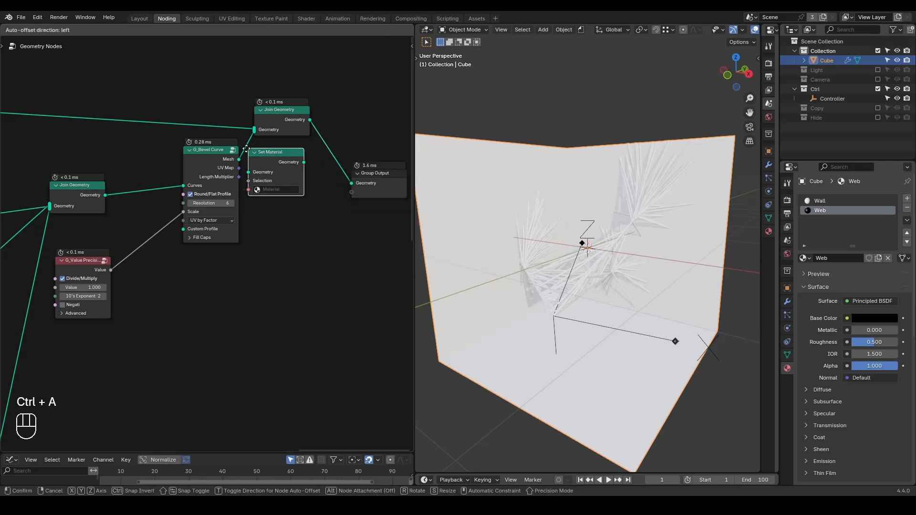
left_click(233, 141)
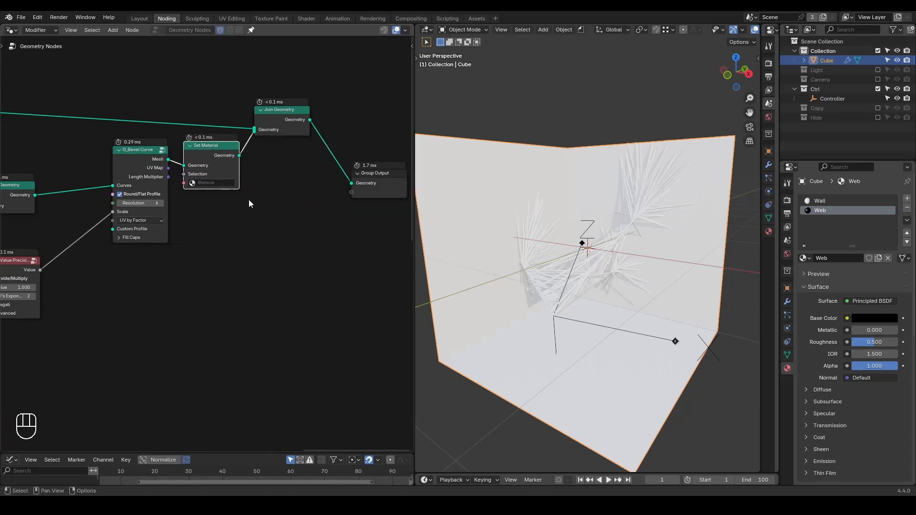
left_click(214, 183)
left_click(216, 204)
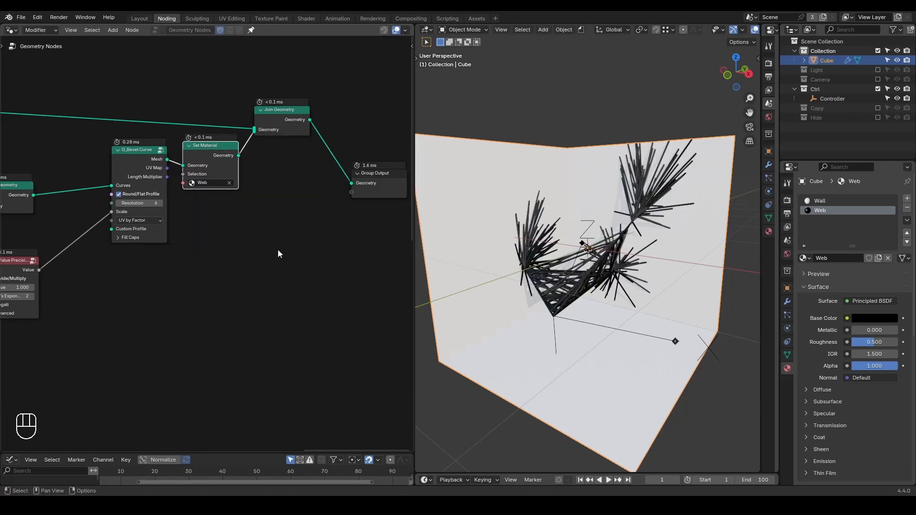
middle_click_drag(280, 254, 288, 249)
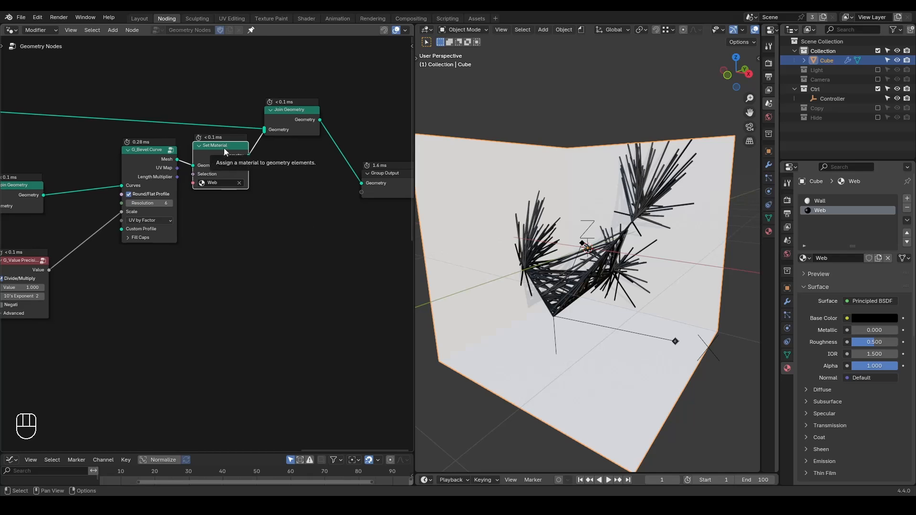
Set the Wall material's base color to red, #E74534.
left_click(826, 200)
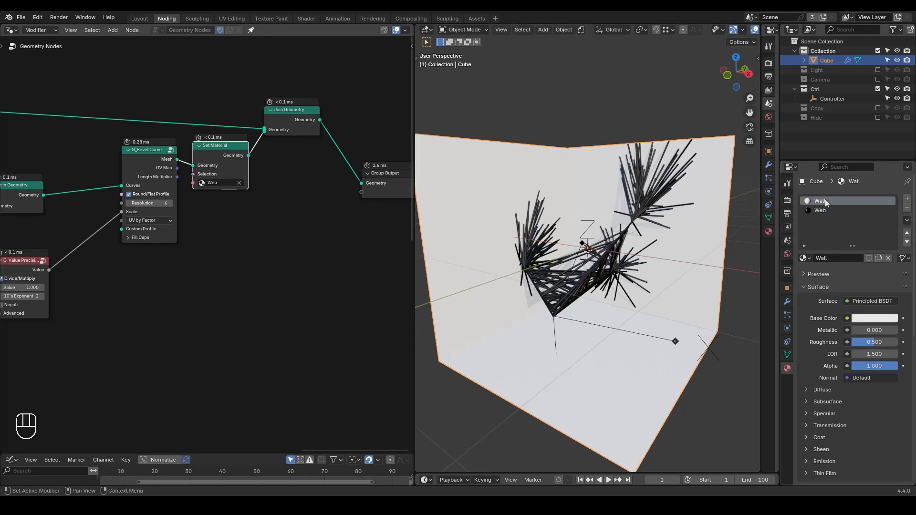
left_click(869, 318)
mouse_move(846, 203)
left_mouse_down()
mouse_move(838, 237)
mouse_move(842, 218)
mouse_move(843, 229)
left_mouse_up()
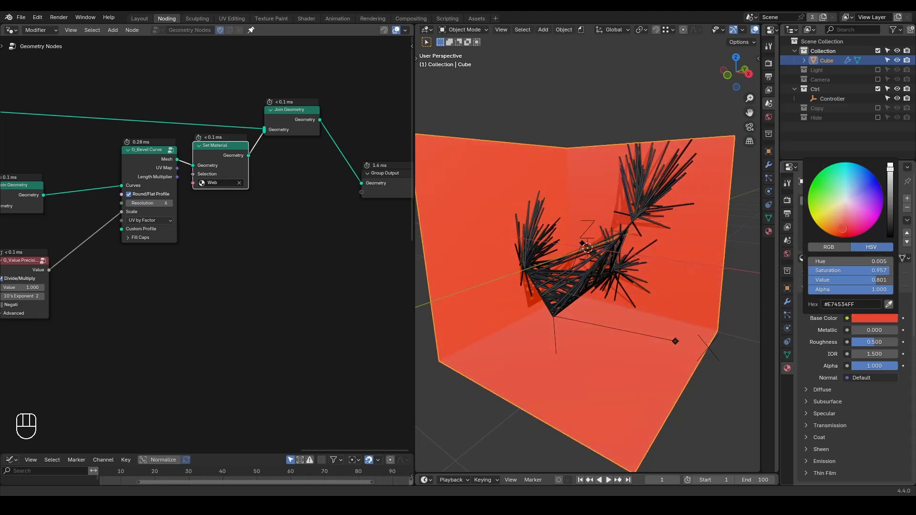
left_click(578, 116)
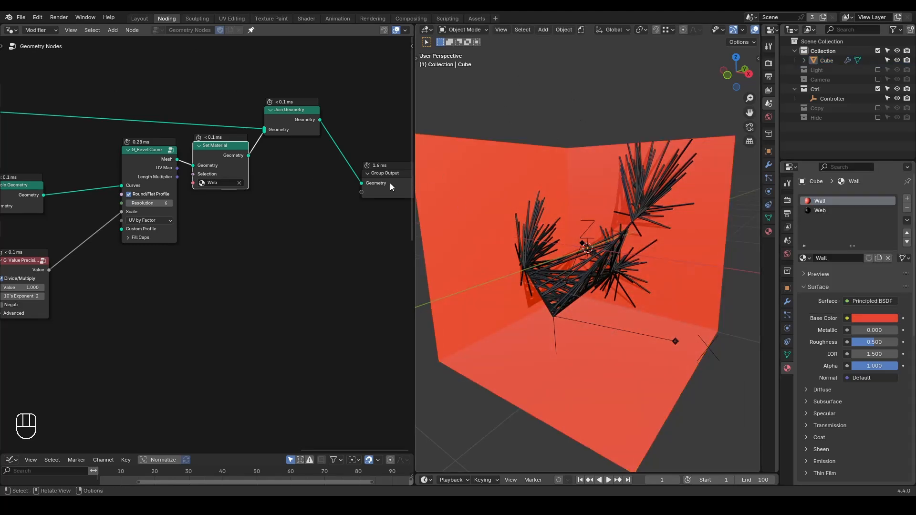
Thin the beveled curves by setting G_Value Precision's 10's Exponent to 3 and its Value to 5.
middle_click_drag(165, 250, 219, 235)
left_click_drag(79, 245, 114, 230)
left_click(128, 265)
double_click(124, 258)
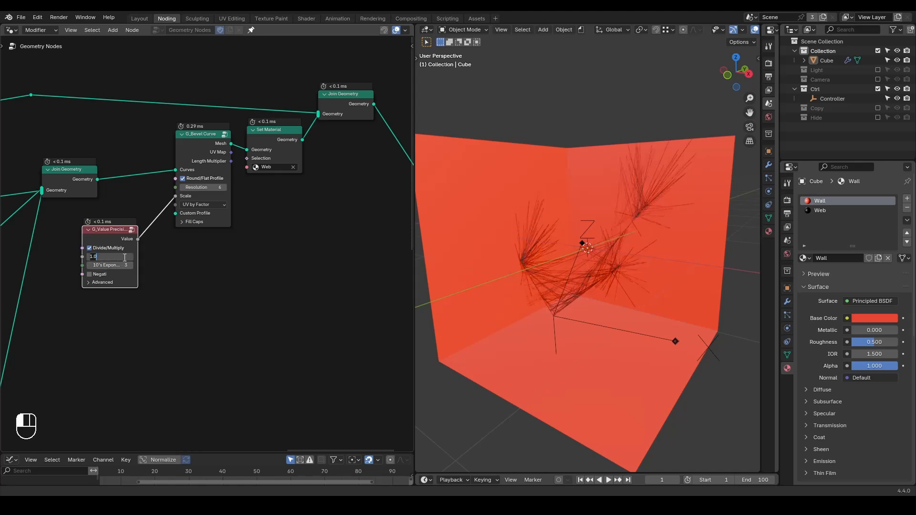
type("5")
key("Return")
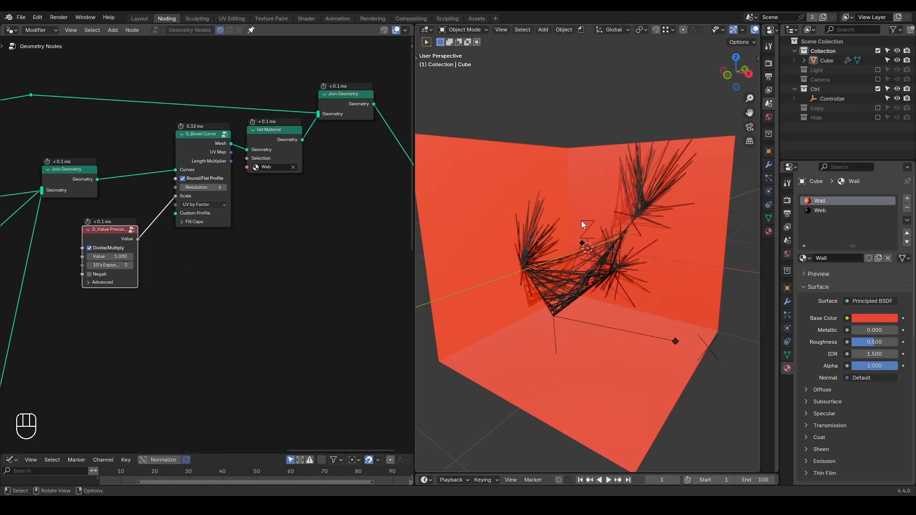
Move G_Bevel Curve, G_Value Precision and the nodes after them away from the first Join Geometry to free up space.
scroll(367, 140, "down", 1)
left_click_drag(384, 96, 141, 258)
key("g")
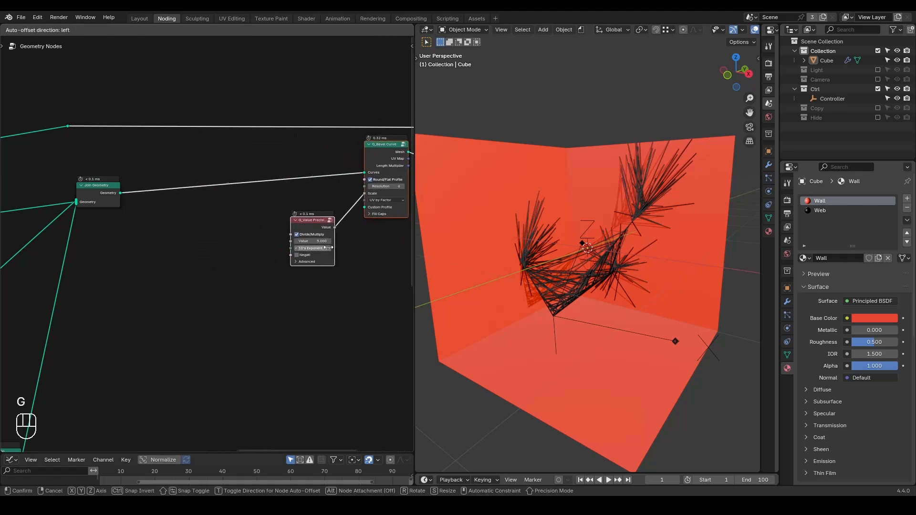
left_click(374, 251)
middle_click_drag(589, 251, 552, 272)
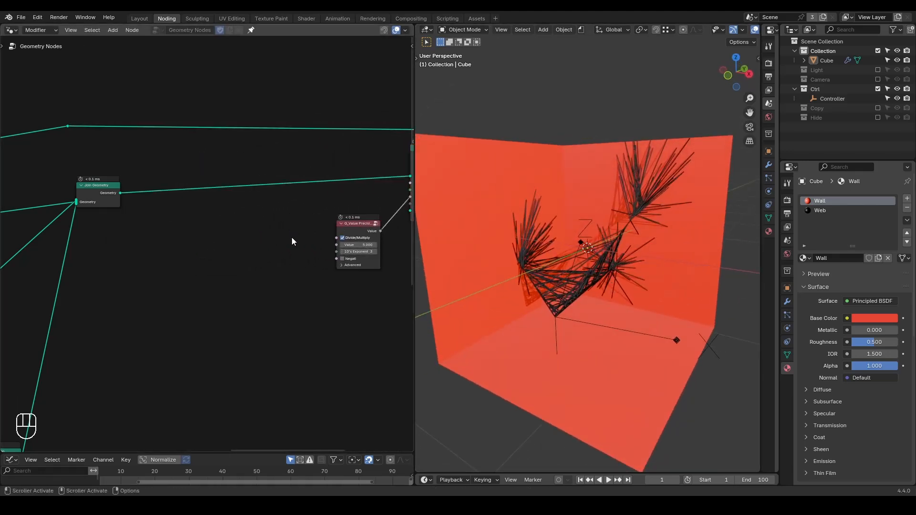
key("shift+ctrl+alt+q")
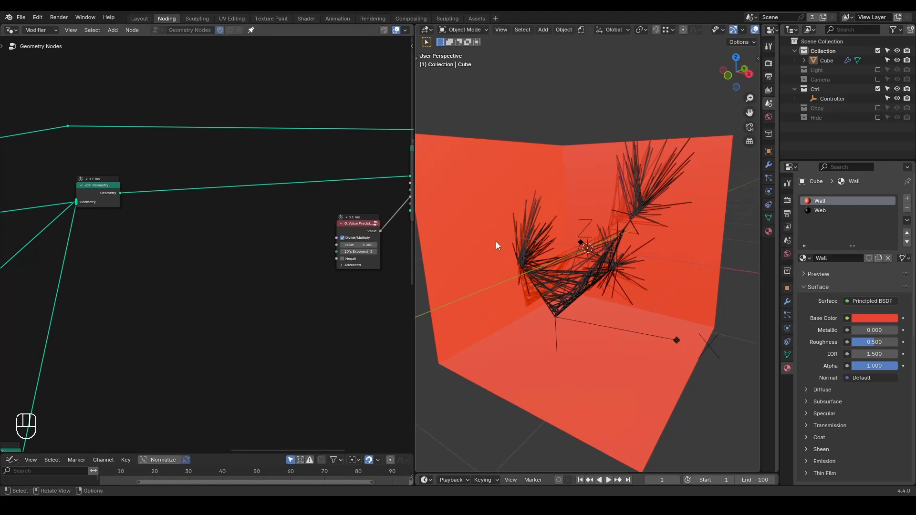
Return the viewport to Solid shading and examine the thin branches and arcs, marking them with temporary annotation strokes.
key("z")
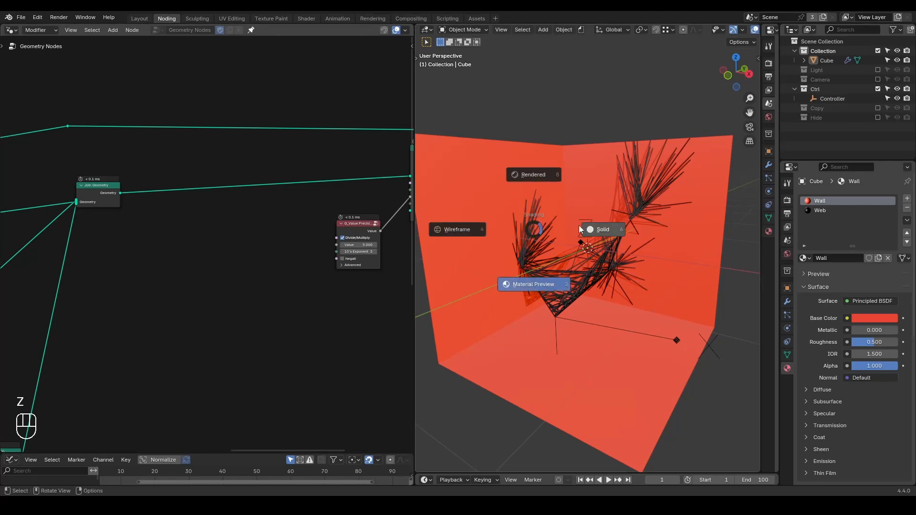
left_click(592, 229)
middle_click_drag(607, 209, 589, 202)
left_click_drag(547, 234, 562, 291)
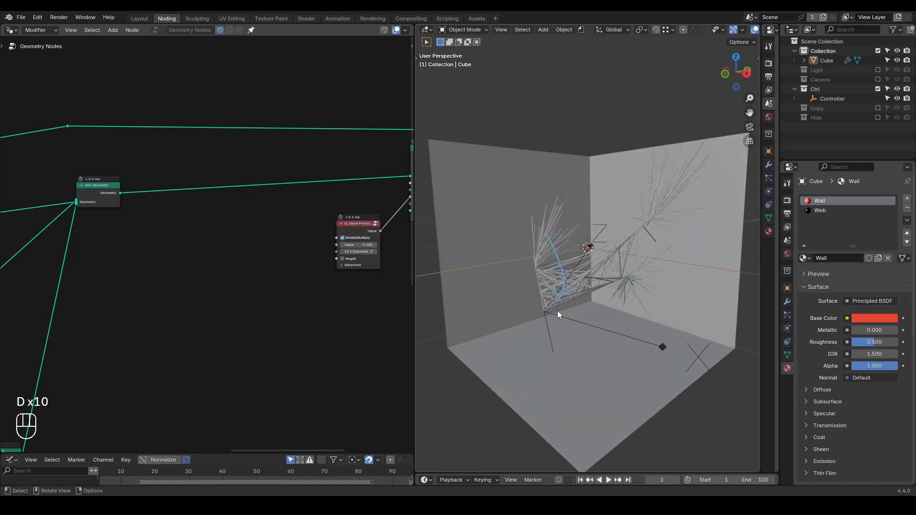
left_click_drag(543, 309, 555, 305)
right_click_drag(551, 329, 568, 266)
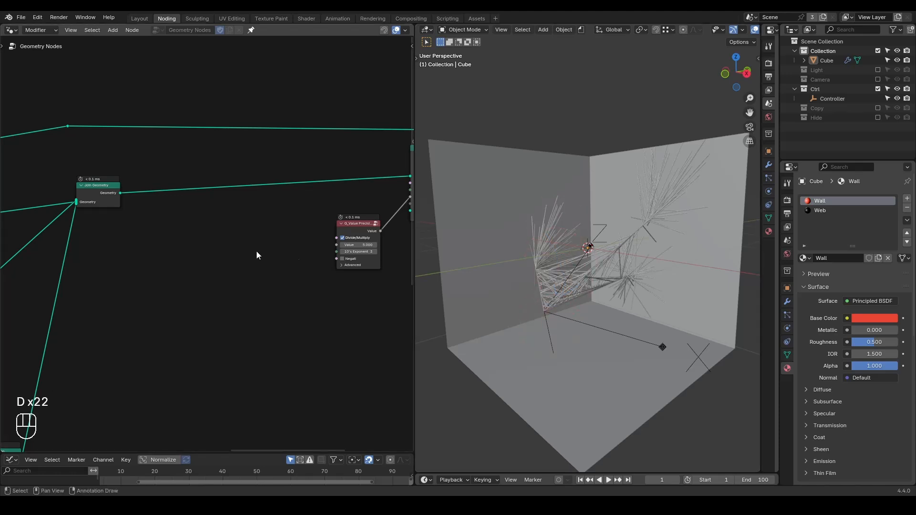
Insert a Set Position node on the link leaving the first Join Geometry.
scroll(215, 224, "up", 1)
key("ctrl+a")
type("set pos")
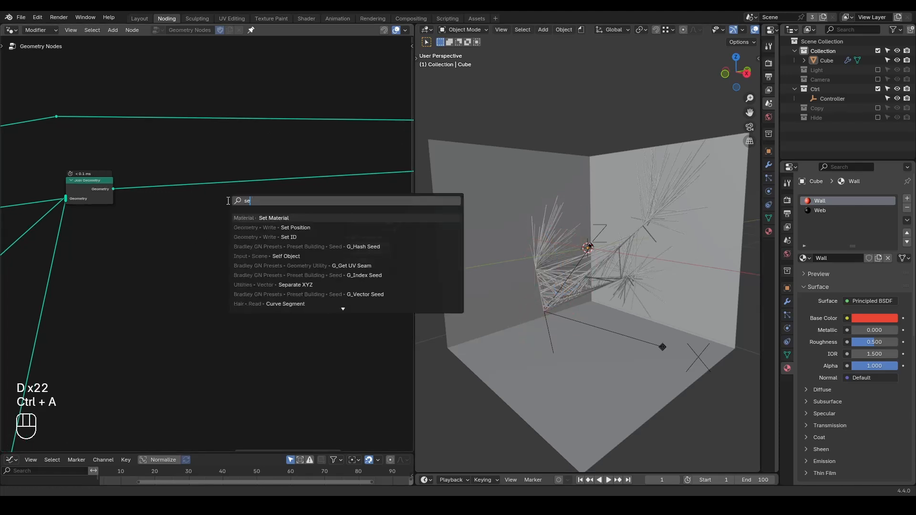
key("Return")
left_click(293, 152)
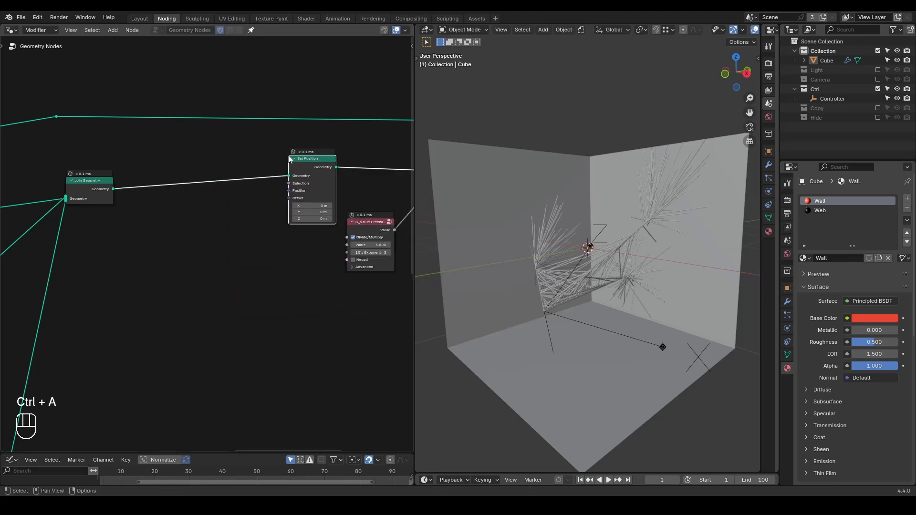
Add a vector Mix node and feed its Result into Set Position's Position input.
scroll(291, 241, "up", 2)
left_click_drag(303, 181, 258, 233)
type("mix")
key("Return")
left_click(267, 219)
left_click(266, 208)
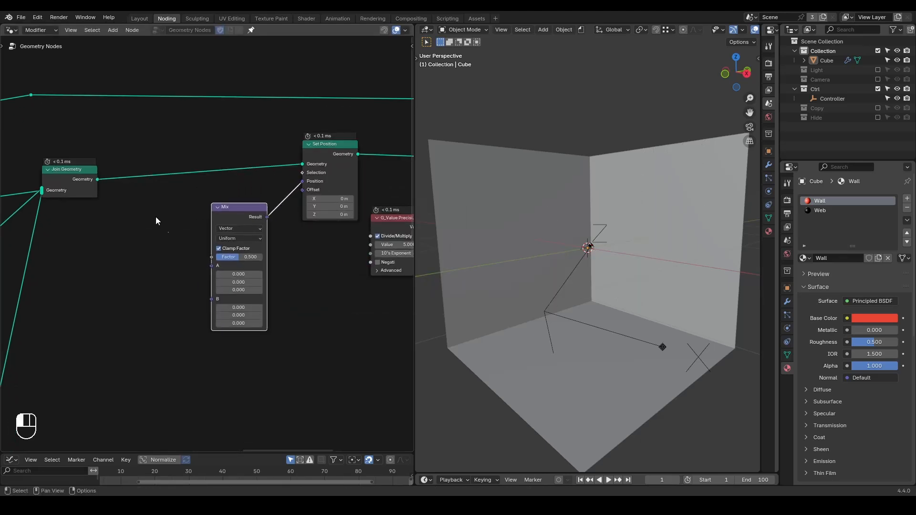
Connect a Position node to the Mix node's B input and set the Mix factor to 1.000.
left_click_drag(215, 298, 170, 319)
type("position")
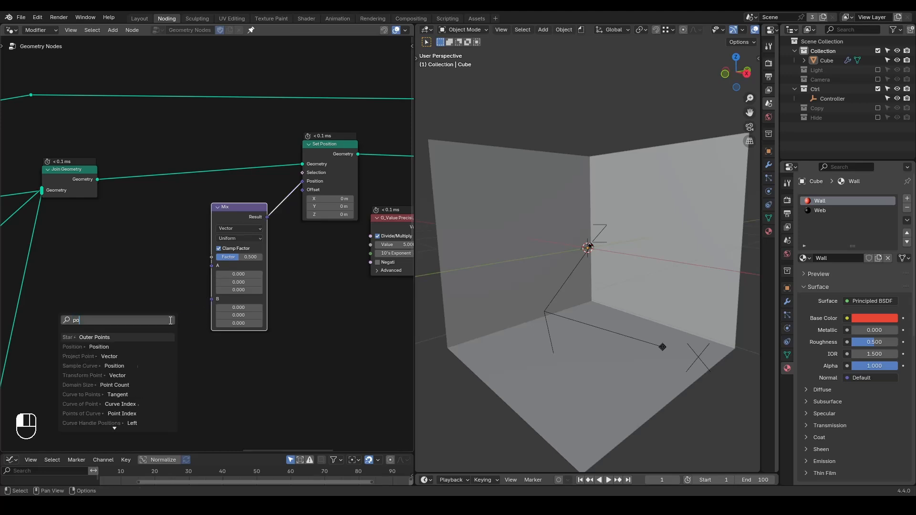
key("Return")
left_click(170, 320)
left_click_drag(235, 262, 262, 261)
middle_click_drag(196, 287, 219, 283)
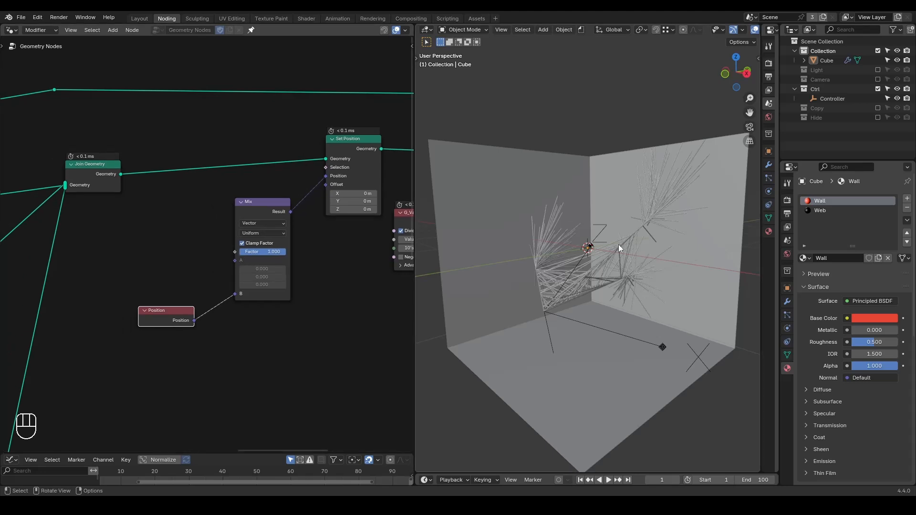
Add an Object Info node for Controller, set it to Relative, and connect its Location to the Mix node's A input.
left_click_drag(826, 101, 228, 213)
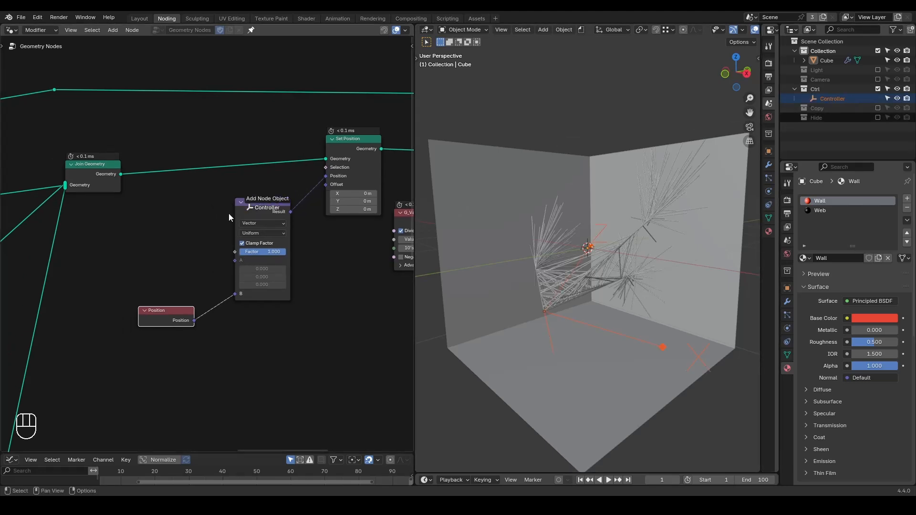
left_click_drag(141, 230, 142, 230)
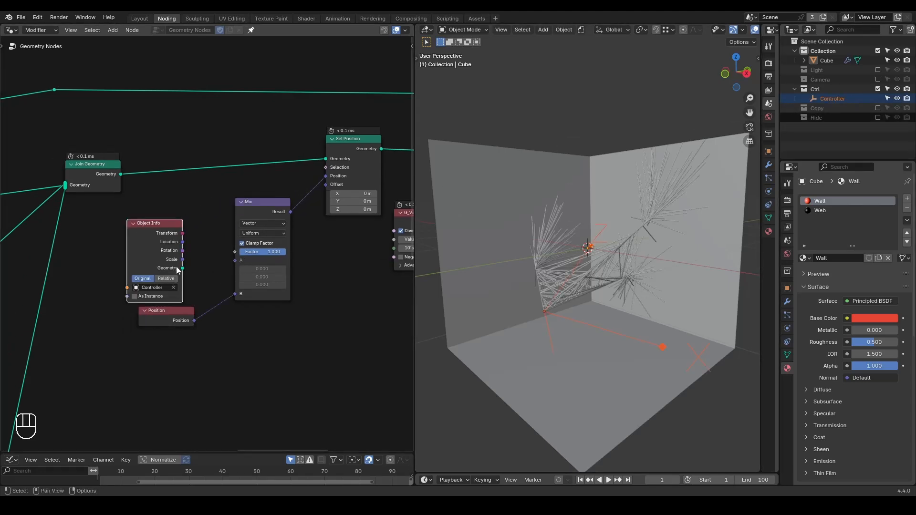
left_click_drag(215, 265, 234, 264)
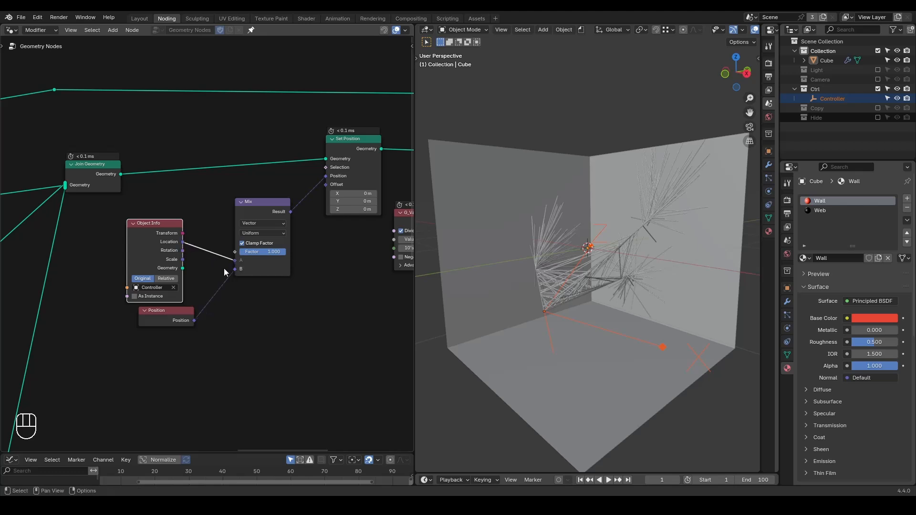
left_click(171, 279)
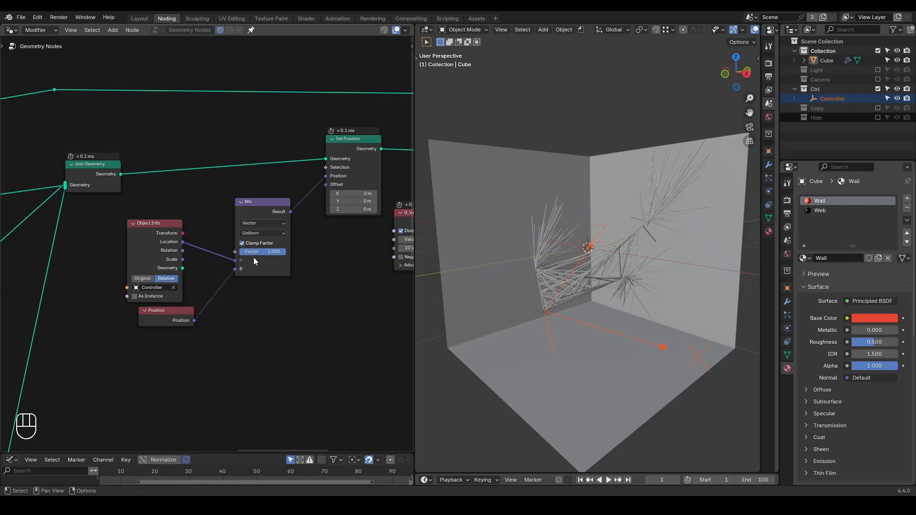
Test the Mix factor and preview Set Position's geometry through the Viewer node.
mouse_move(285, 251)
left_mouse_down()
mouse_move(217, 254)
mouse_move(287, 254)
left_mouse_up()
scroll(378, 302, "down", 1)
left_click(345, 171, "ctrl+shift")
middle_click_drag(240, 320, 285, 259)
scroll(288, 261, "up", 1)
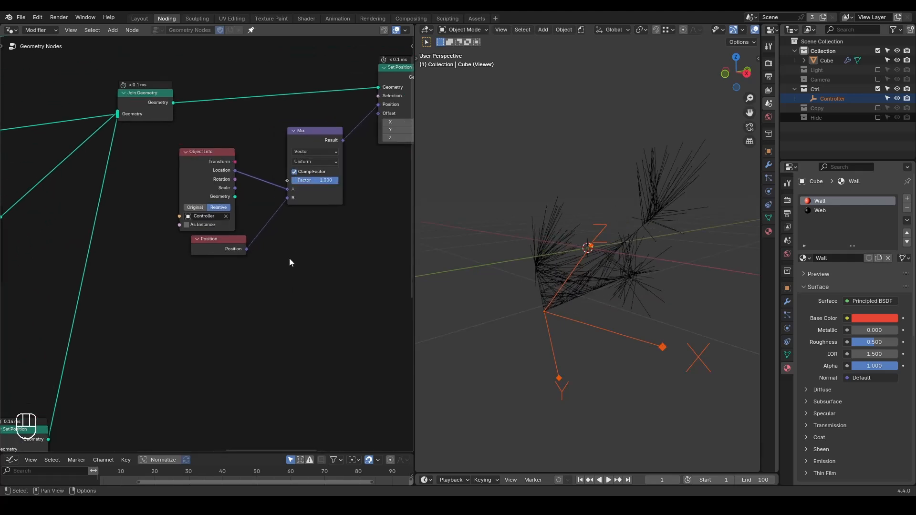
Drive the Mix factor with a G_Animate node's Falloff, using End Frame/Duration with a value of 15 and Ease Ease disabled.
right_click(297, 192)
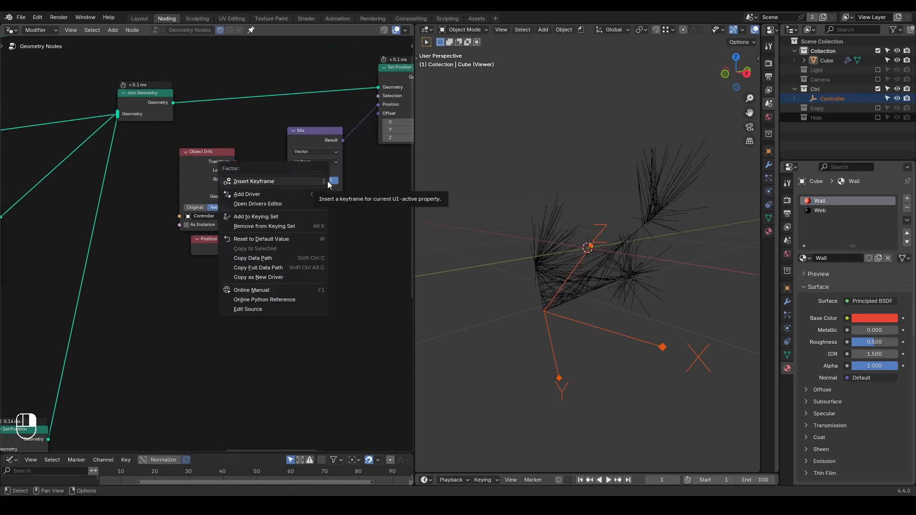
key("ctrl+a")
type("anima")
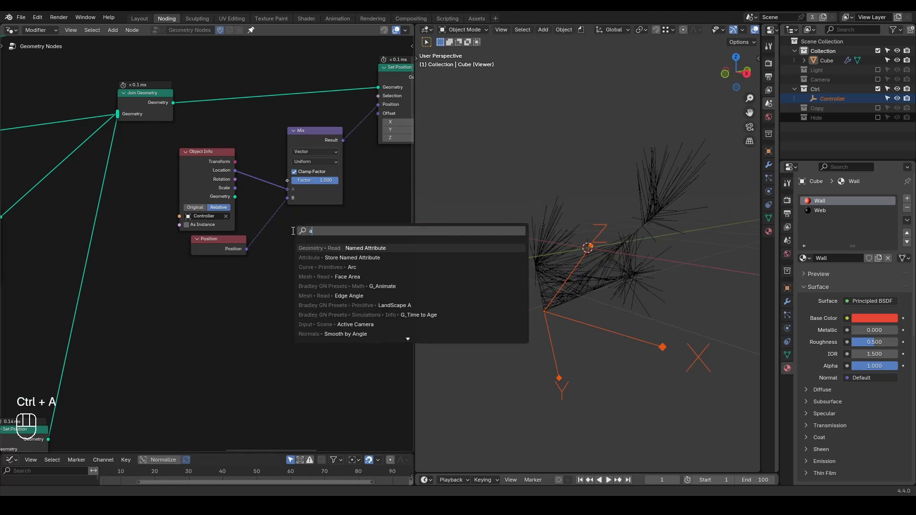
key("Return")
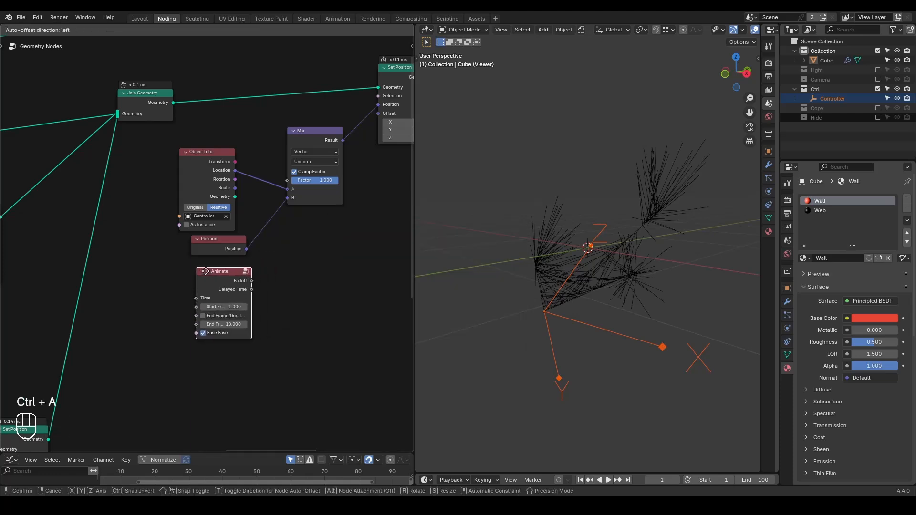
left_click(217, 306)
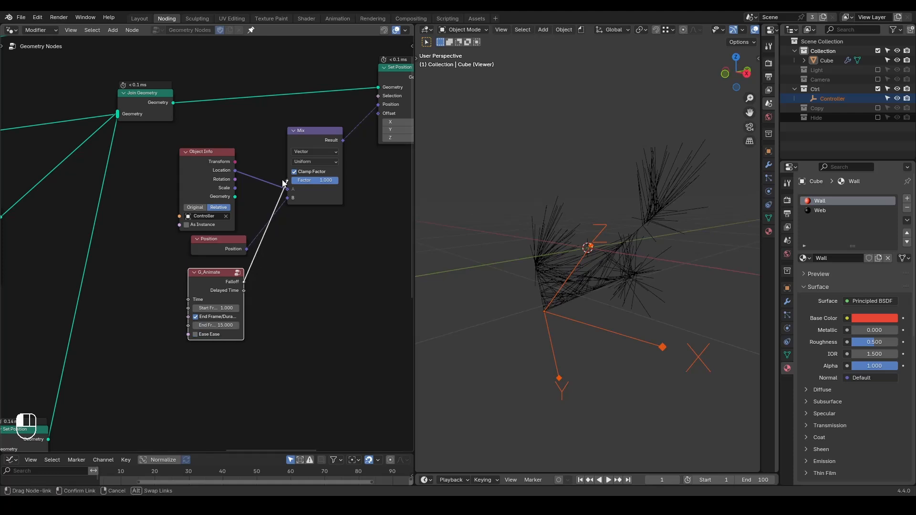
left_click_drag(282, 185, 287, 181)
Insert a Float Curve between G_Animate and Mix, bending it through about 0.536, 0.131 with an auto-clamped handle.
key("g")
left_click(232, 321)
key("ctrl+a")
type("float")
key("Return")
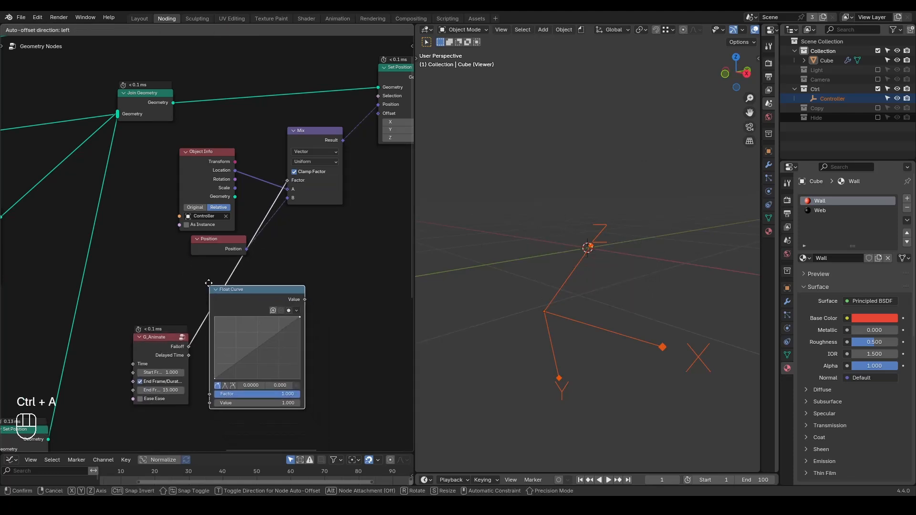
left_click(176, 280)
left_click_drag(228, 340, 227, 365)
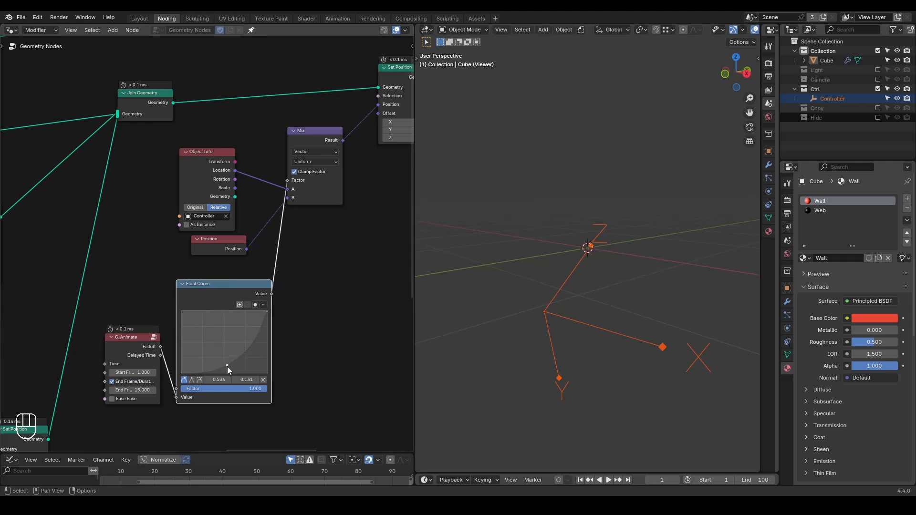
left_click(200, 381)
Play back the animation and examine how the web shoots out from the Controller.
key("space")
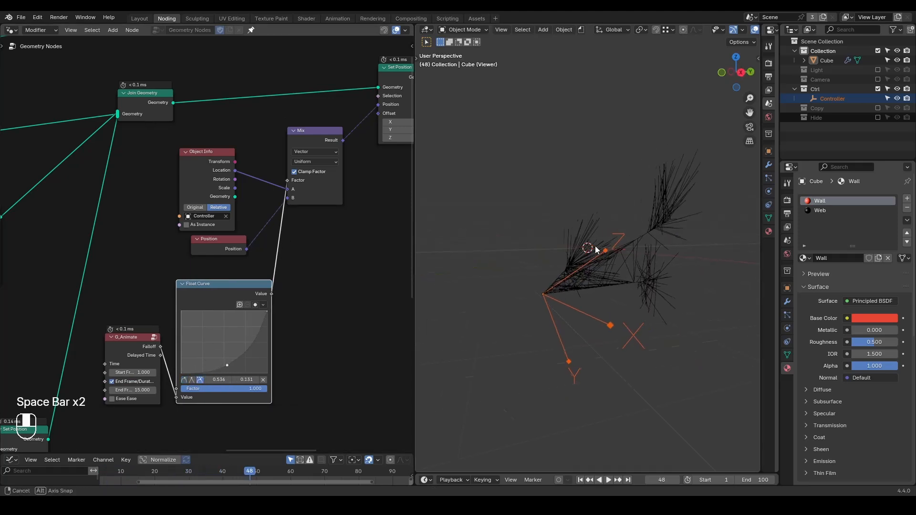
key("shift+space")
key("space")
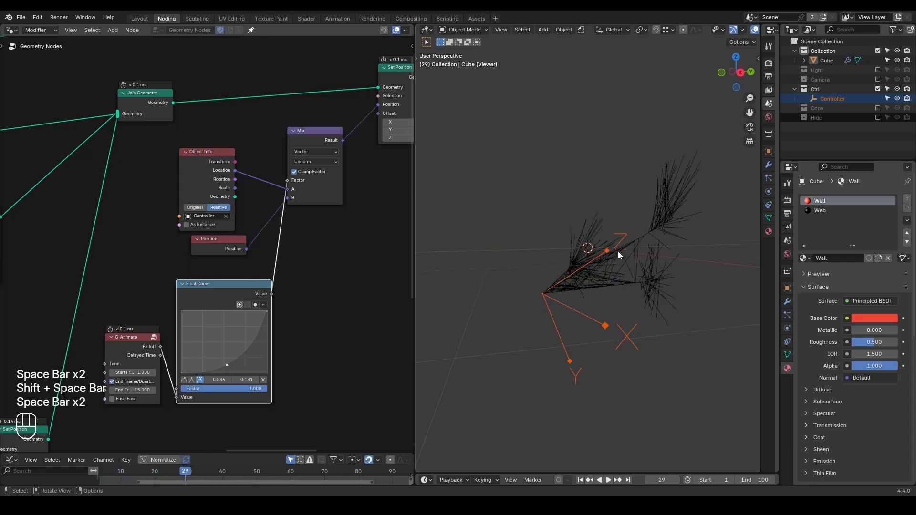
key("shift+space")
key("space")
key("space")
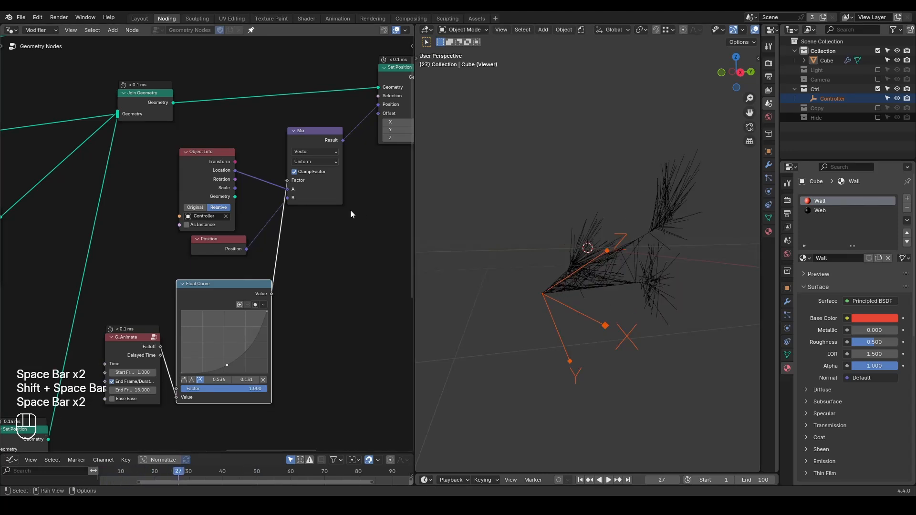
Move the Viewer, G_Bevel Curve, G_Value Precision and the nodes after them away from Set Position to free up space.
scroll(350, 210, "down", 4)
middle_click_drag(370, 211, 190, 234)
scroll(190, 234, "down", 3)
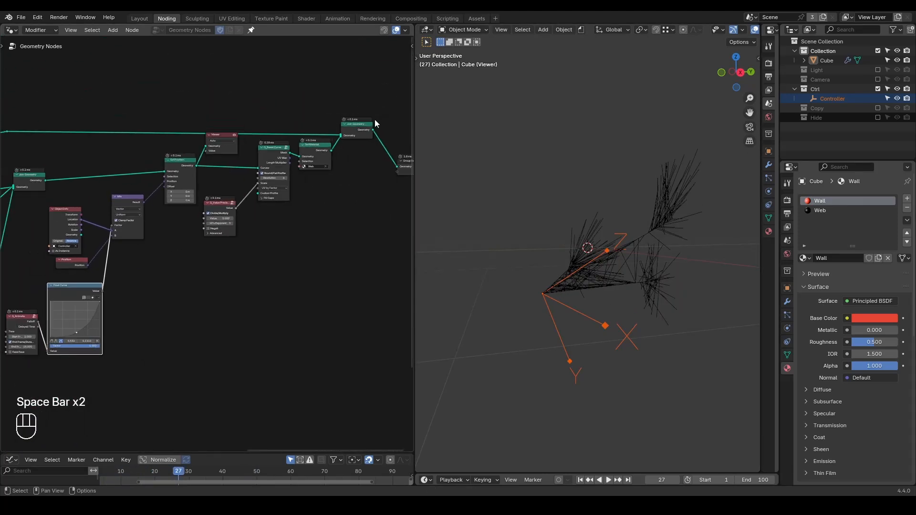
left_click_drag(396, 87, 208, 246)
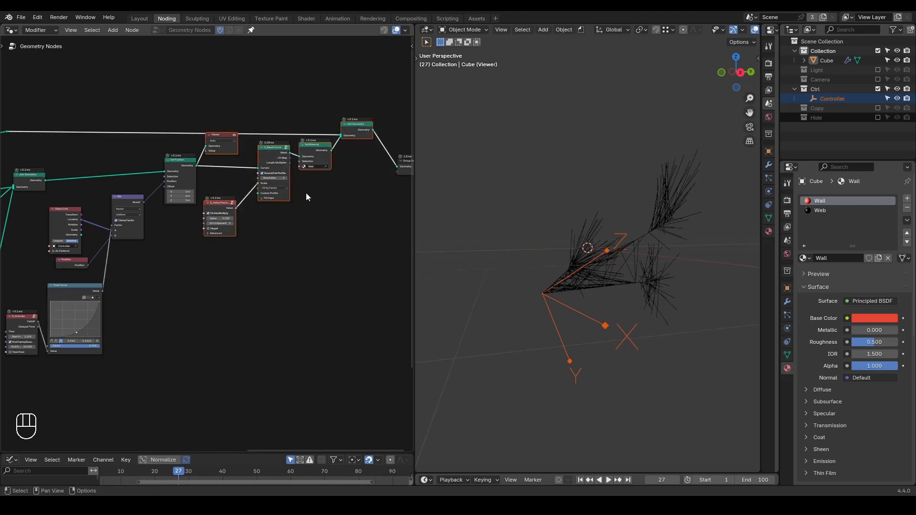
key("g")
left_click(394, 221)
Route Set Position's links to the Viewer and G_Bevel Curve through a shared reroute and position it before them.
left_click(263, 237)
middle_click_drag(247, 238, 284, 239)
scroll(284, 239, "up", 3)
key("g")
left_click(330, 162)
left_click(302, 192)
Insert a G_Inertial Deform node between Set Position and the reroute.
key("ctrl+a")
type("inertial")
key("Down")
key("Return")
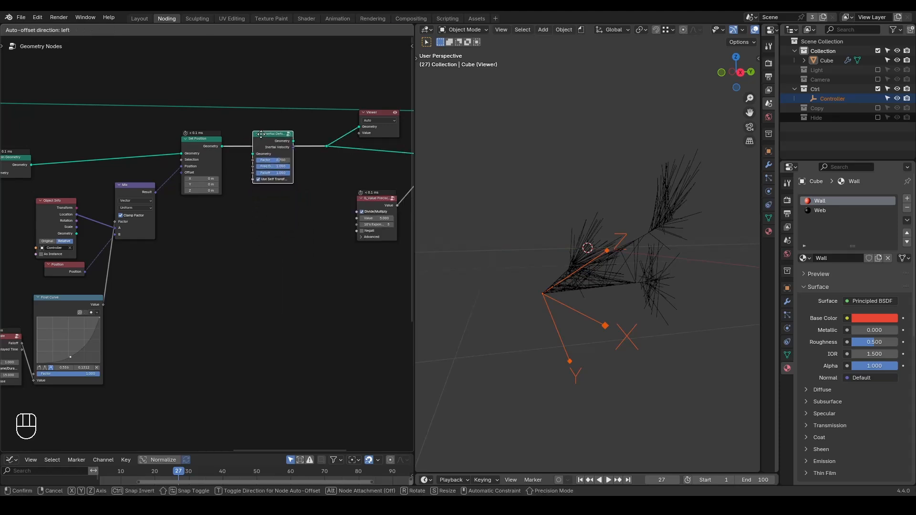
left_click(261, 136)
scroll(282, 231, "up", 2)
scroll(269, 194, "up", 3)
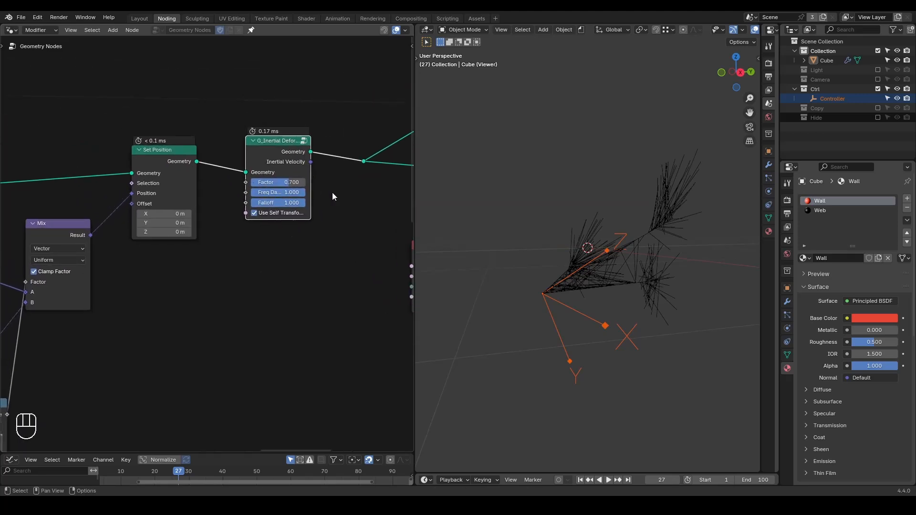
Play back the animation from the side to examine the inertial motion of the web.
key("shift+space")
key("space")
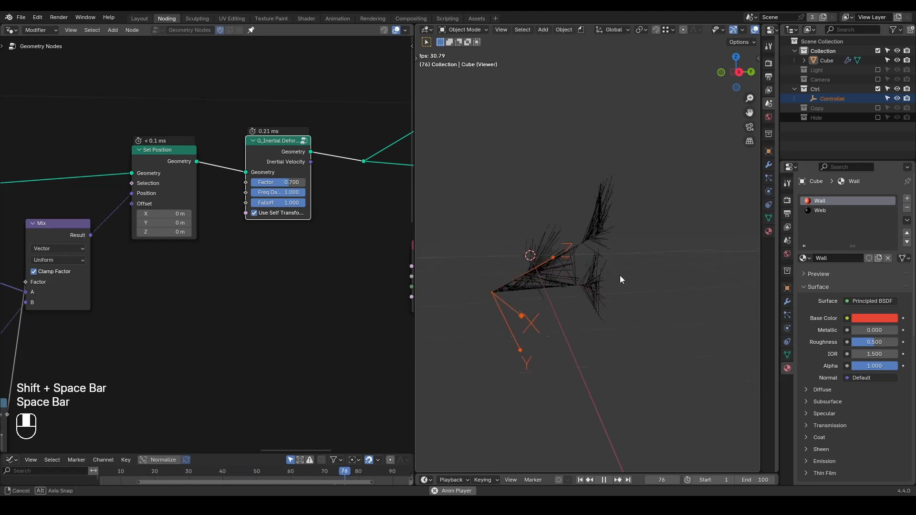
key("shift+space")
key("shift+space")
key("space")
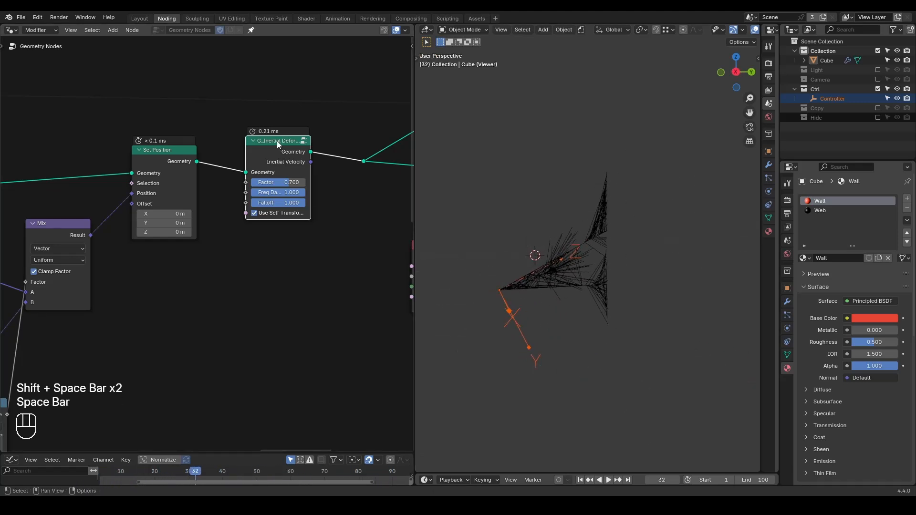
Compare playback with G_Inertial Deform muted and unmuted, leaving the node enabled.
key("m")
key("shift+space")
key("space")
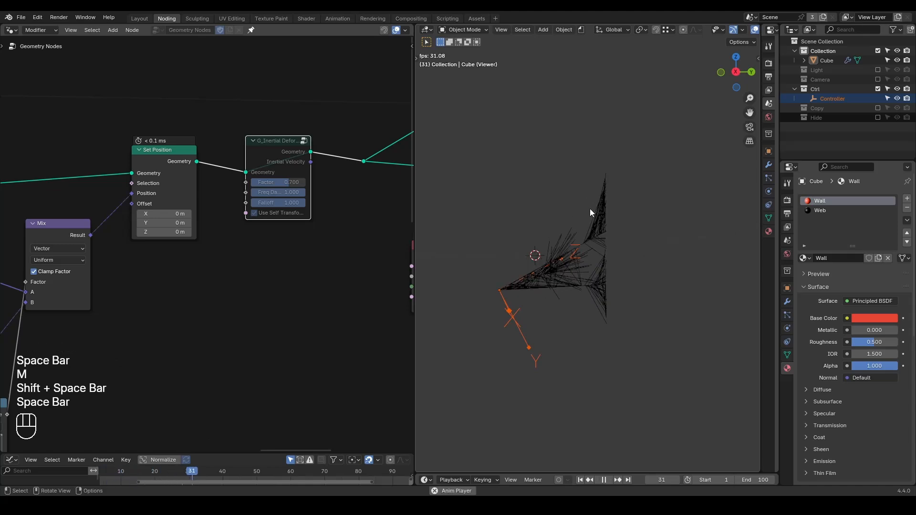
key("space")
key("m")
key("shift+space")
key("space")
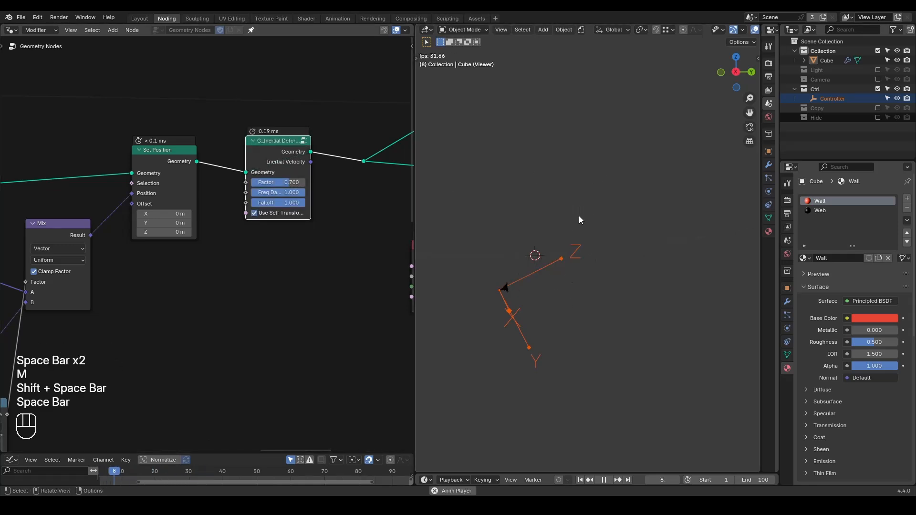
key("space")
key("shift+space")
key("space")
key("space")
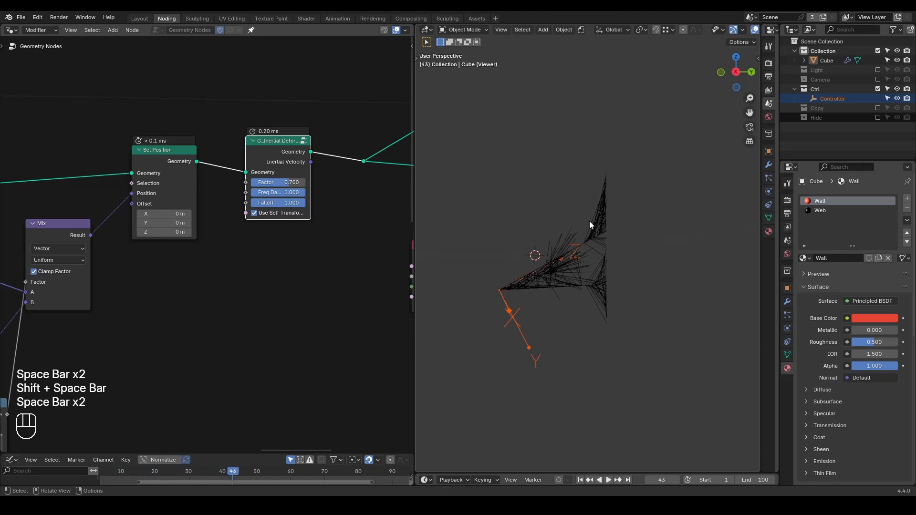
Add an unconnected Simulation zone below the G_Inertial Deform node.
key("ctrl+a")
type("simu")
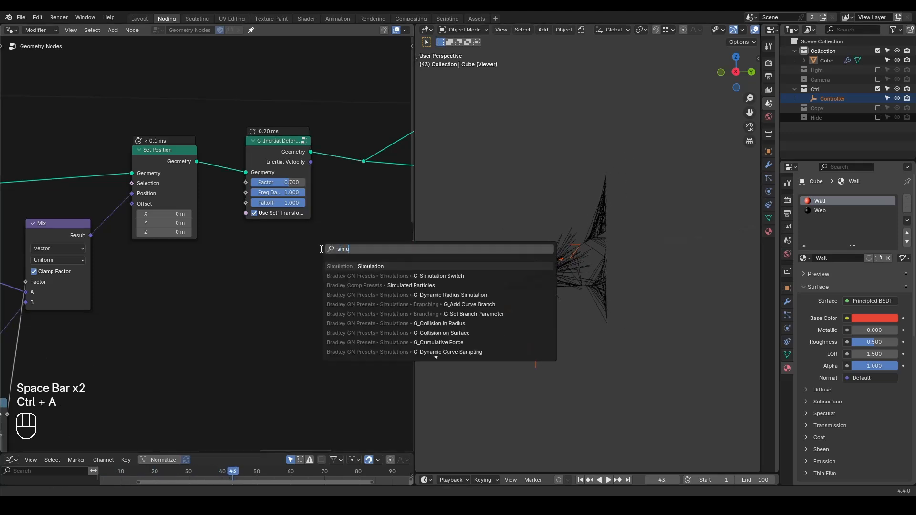
type("la")
key("Return")
left_click(259, 258)
Enlarge the timeline and replay the animation from the start to examine the simulation cache.
left_click_drag(607, 474, 594, 336)
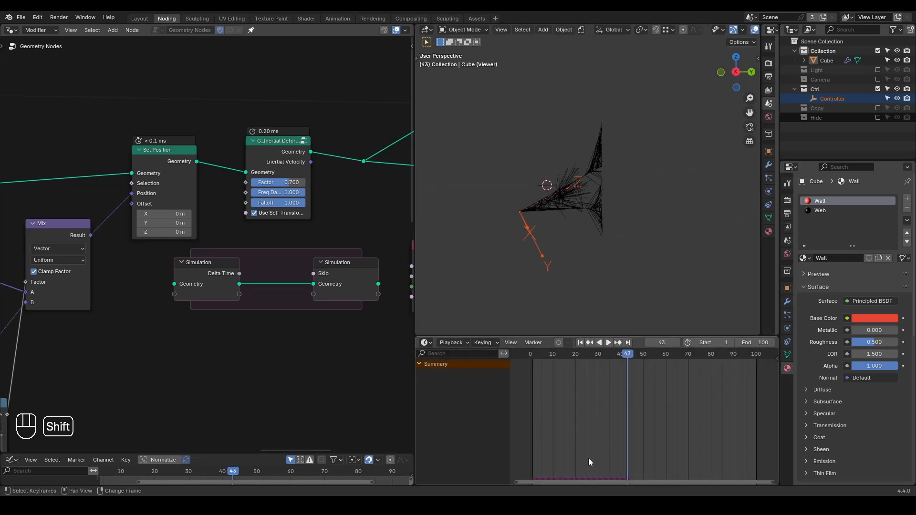
key("shift+space")
key("space")
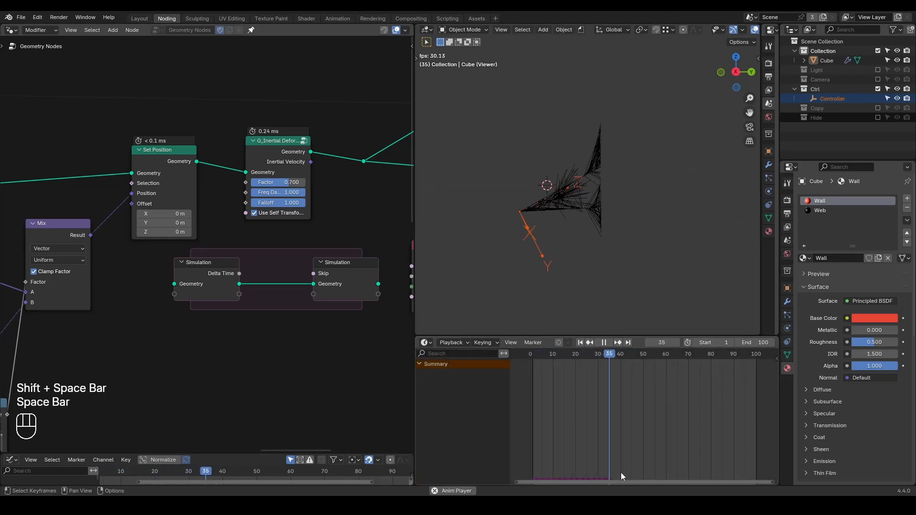
key("space")
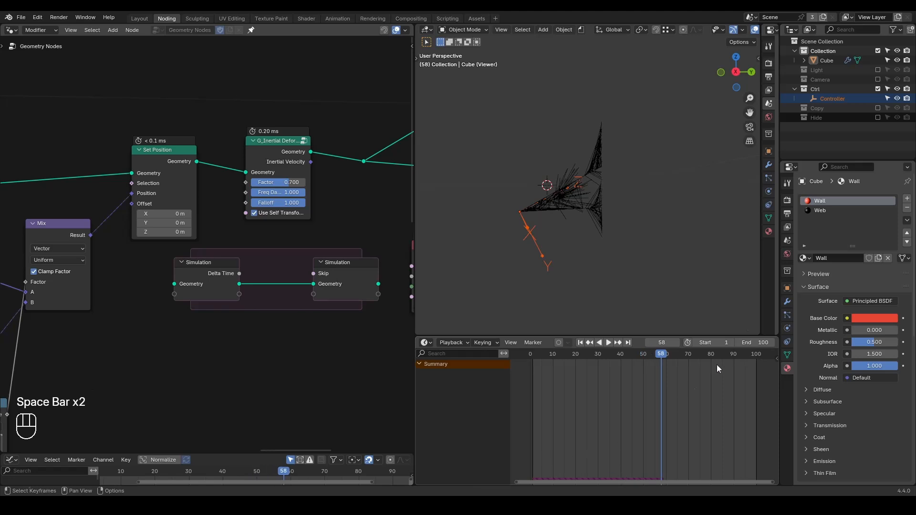
Select the Cube and open the Simulation Nodes section of its physics properties.
left_click(787, 315)
left_click(787, 328)
left_click(788, 315)
left_click(787, 329)
left_click(788, 315)
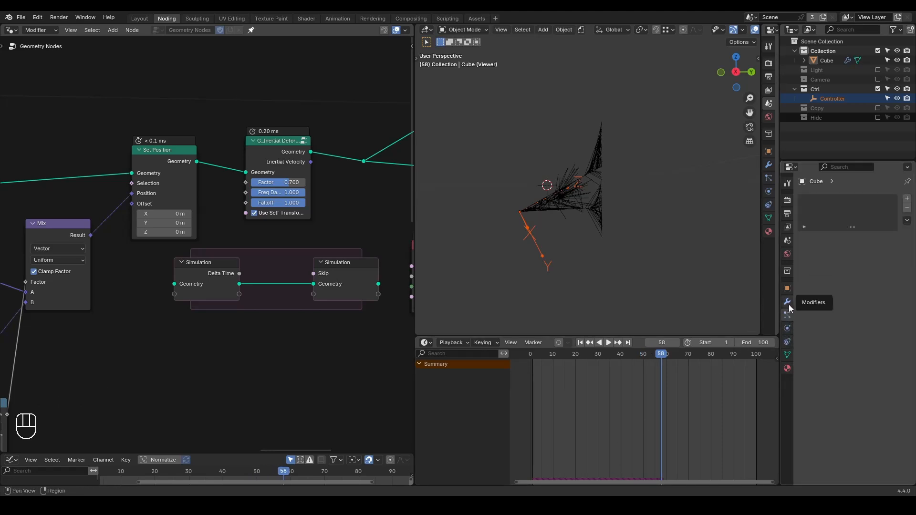
left_click(821, 61)
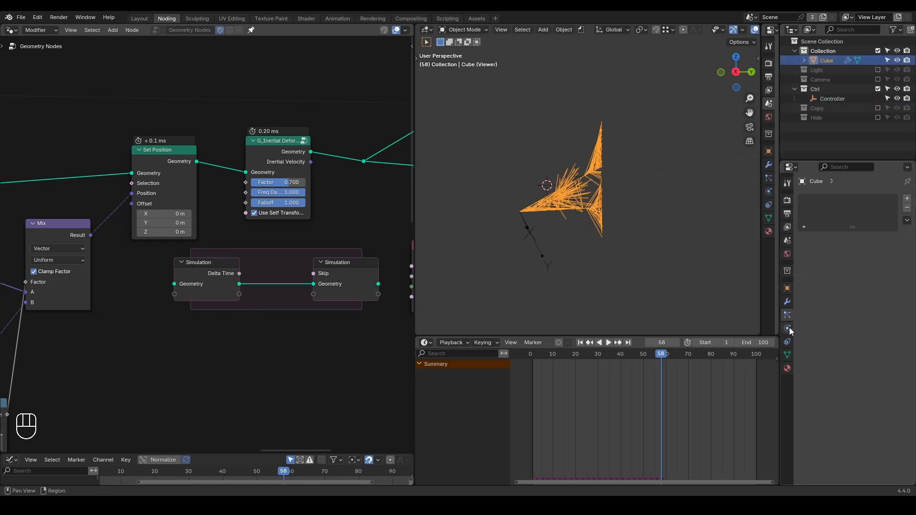
left_click(788, 329)
left_click(822, 288)
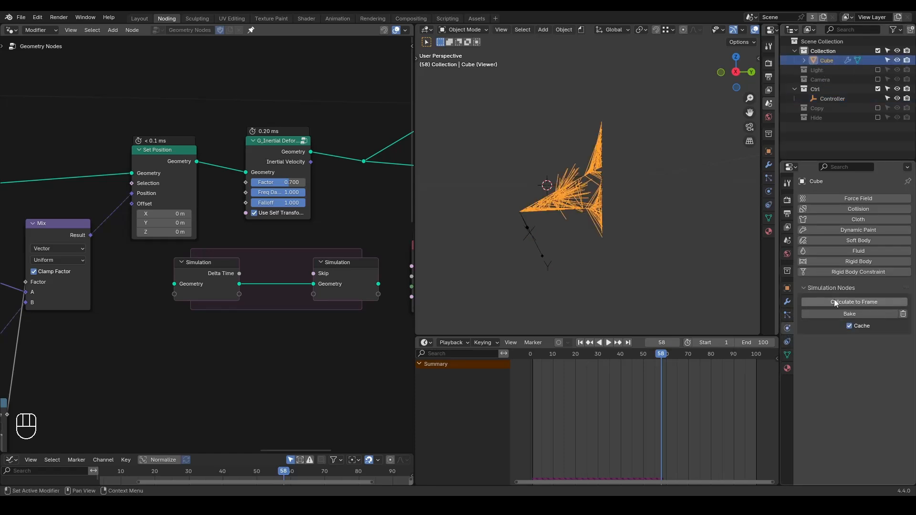
Delete the unconnected Simulation zone below the G_Inertial Deform node.
left_click_drag(366, 243, 233, 319)
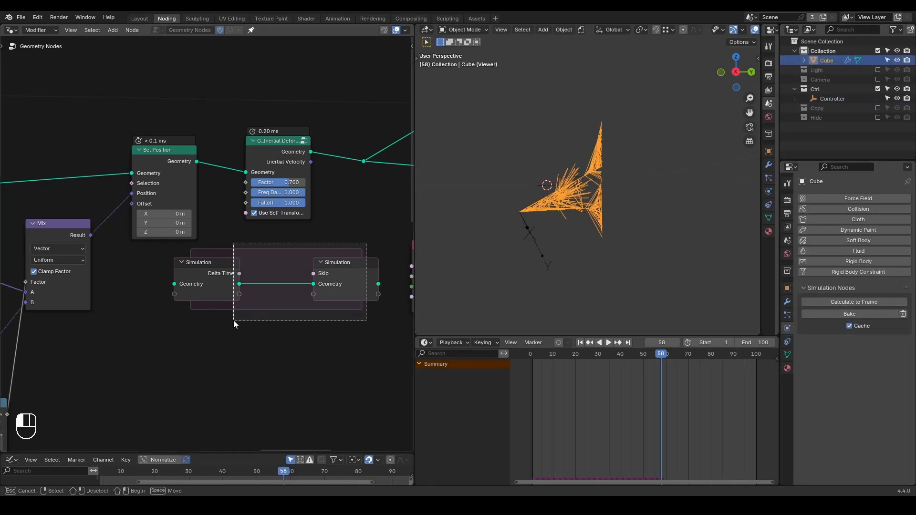
key("x")
middle_click_drag(310, 262, 299, 265)
Replay the animation to examine the inertial motion from another angle, stop playback and return to frame 1.
key("shift+space")
key("space")
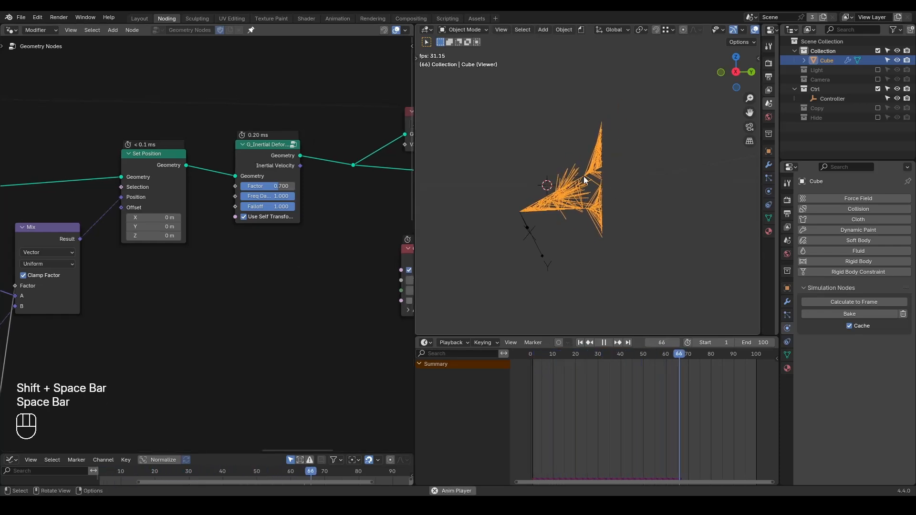
key("shift+space")
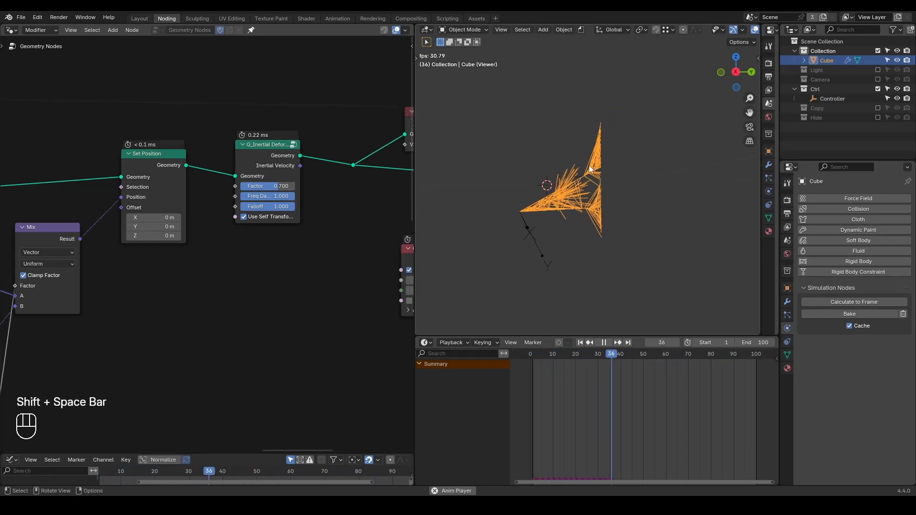
middle_click_drag(587, 197, 619, 208)
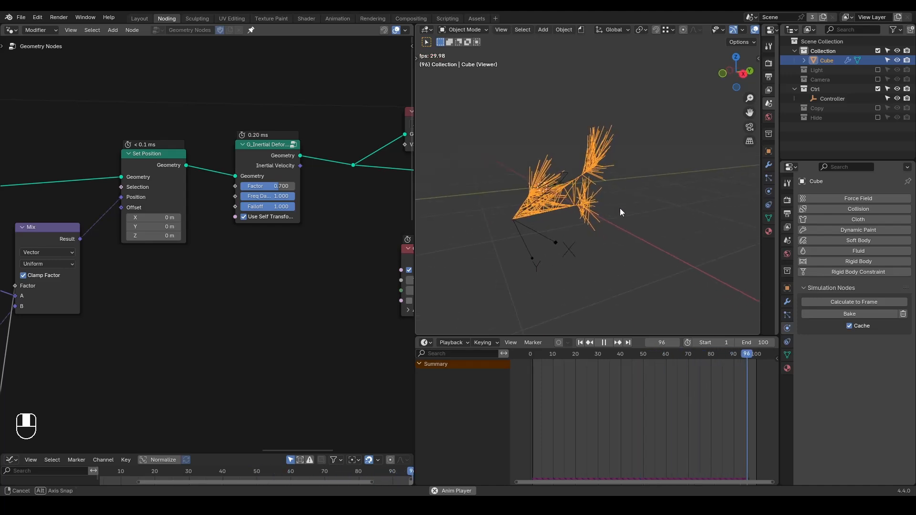
key("shift+space")
key("space")
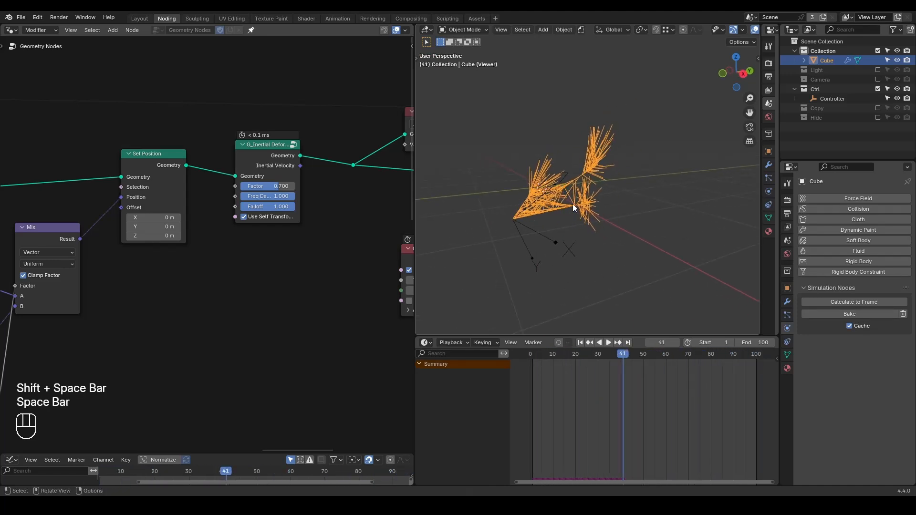
key("shift+space")
key("shift+ctrl+alt+w")
key("shift+ctrl+alt+q")
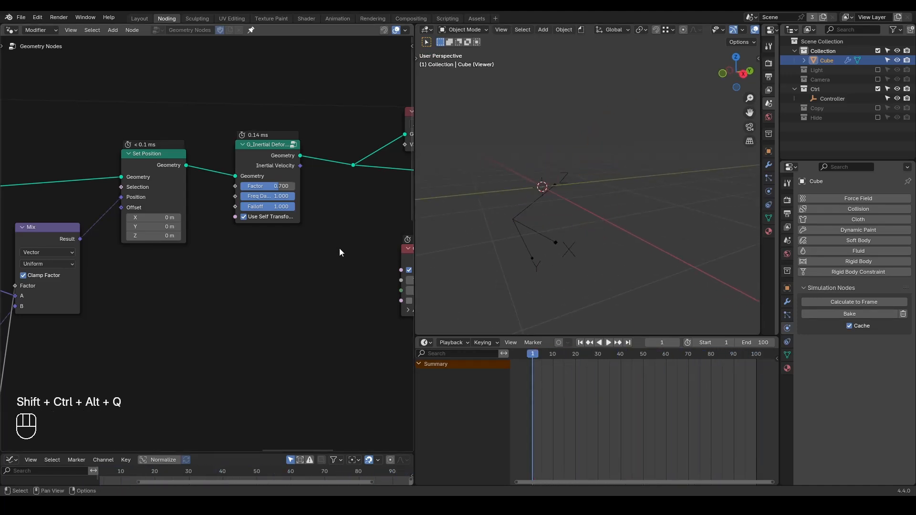
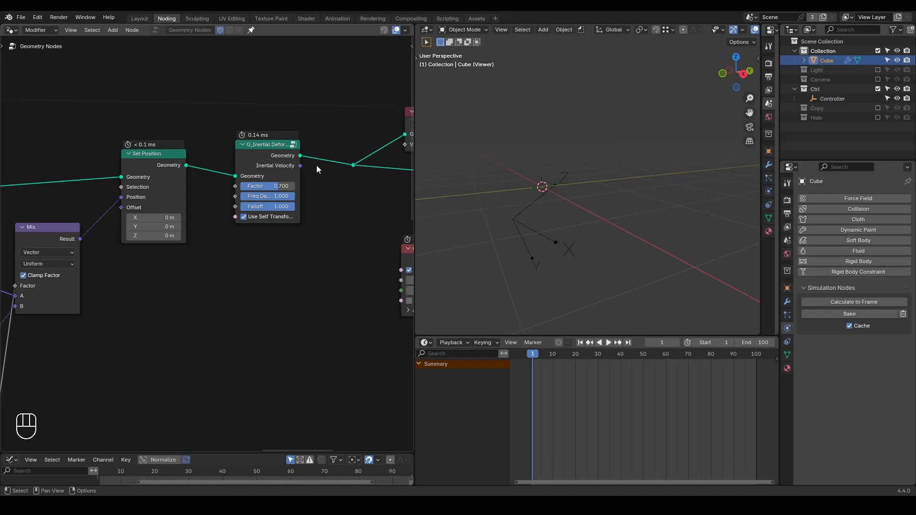
Widen the G_Inertial Deformer node and try a Factor of 0.423 by replaying the animation from frame 1.
left_click_drag(237, 156, 260, 157)
key("space")
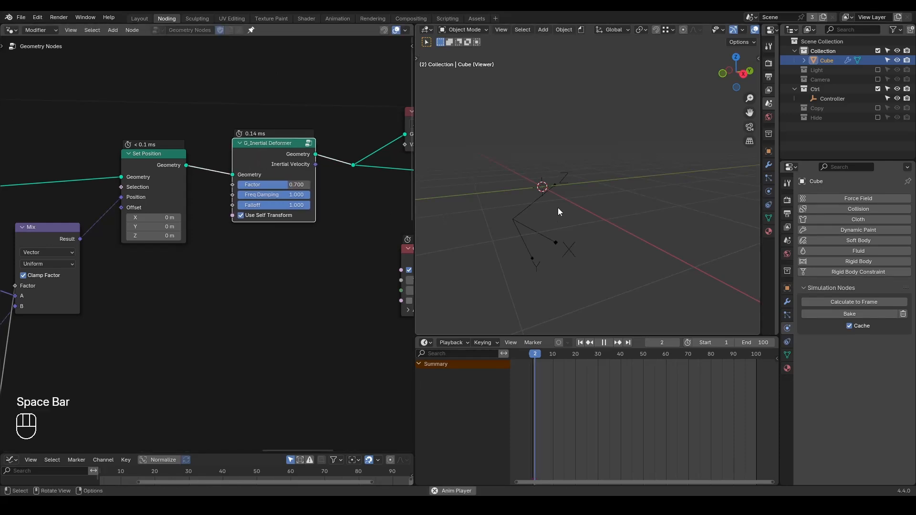
key("space")
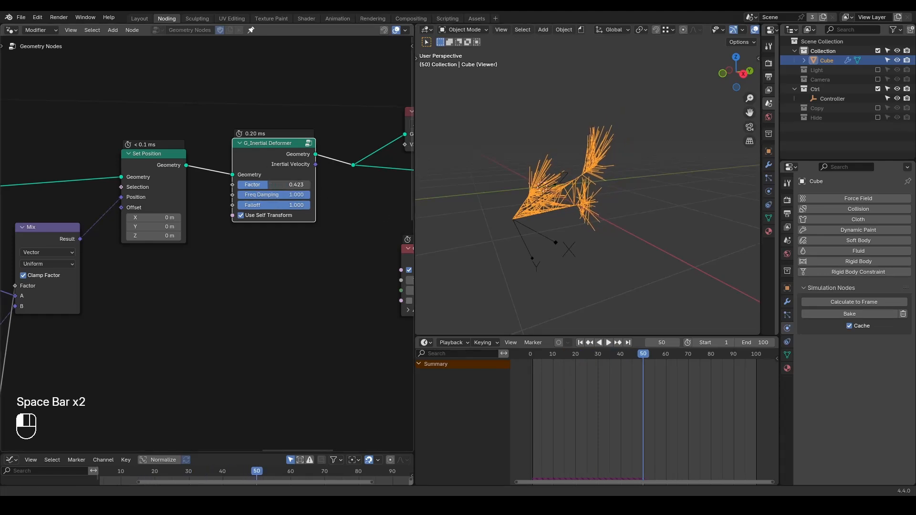
key("shift+space")
key("space")
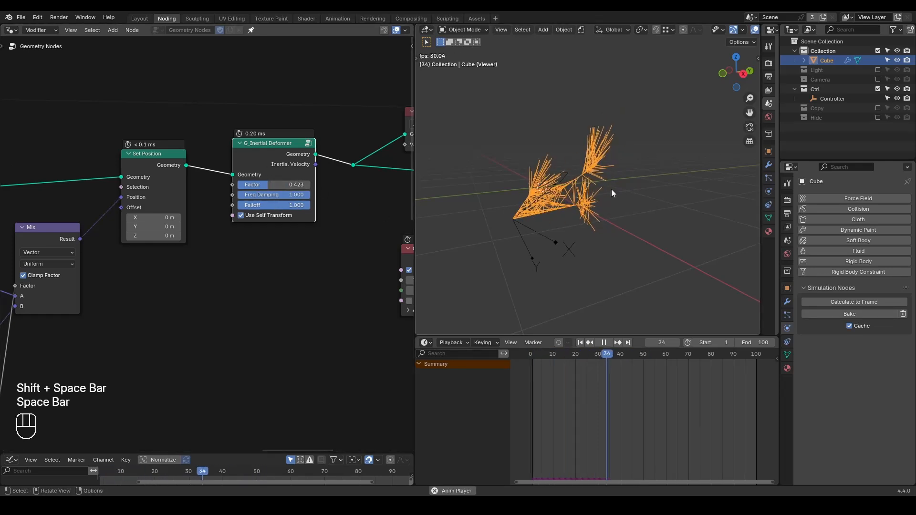
key("space")
Move the G_Inertial Deformer and its downstream nodes farther from Set Position to make room for new nodes.
scroll(293, 234, "down", 4)
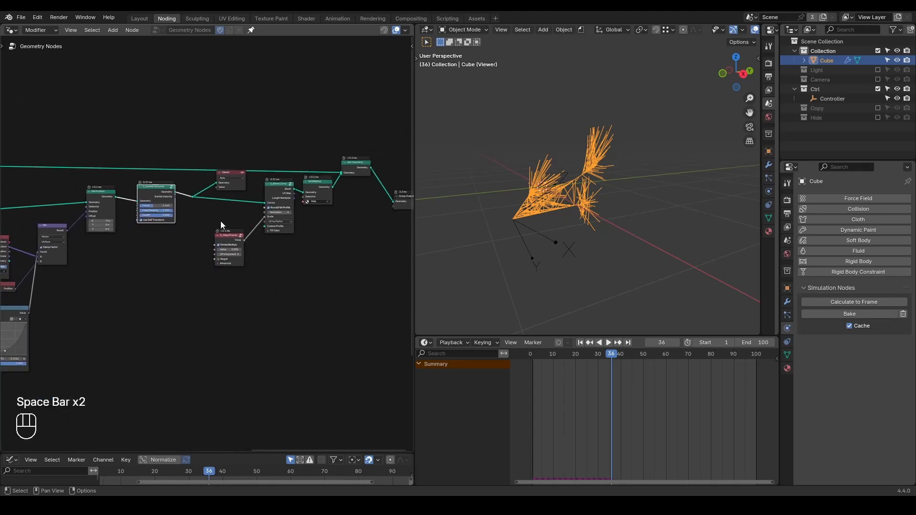
left_click_drag(370, 143, 159, 288)
key("g")
left_click(258, 276)
left_click(248, 299)
scroll(248, 300, "up", 4)
middle_click_drag(247, 300, 308, 308)
scroll(245, 290, "up", 4)
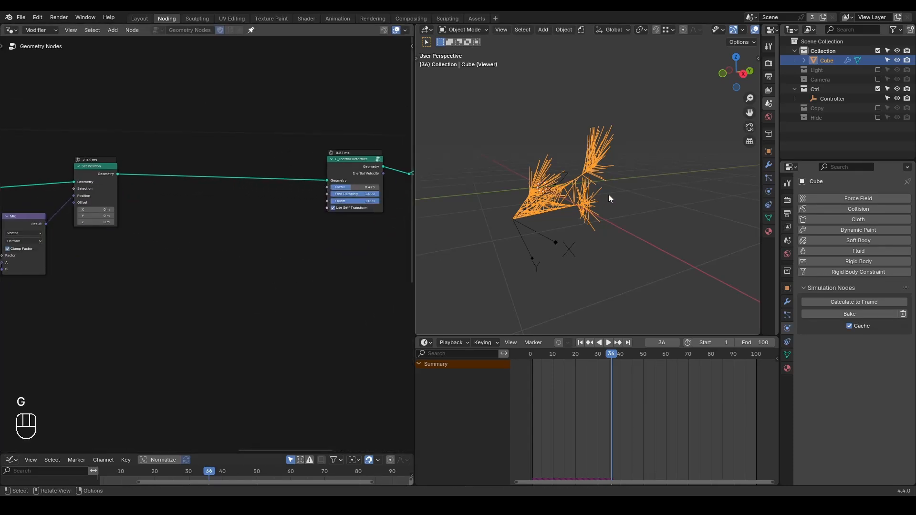
Return to frame 1 and set the G_Inertial Deformer's Factor to 0.744.
key("shift+space")
scroll(203, 245, "up", 1)
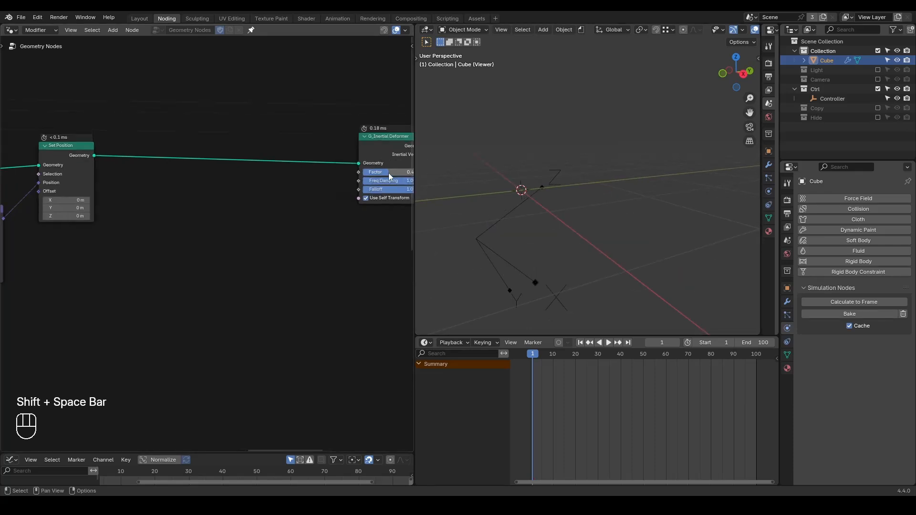
scroll(388, 177, "up", 1)
middle_click_drag(389, 177, 352, 167)
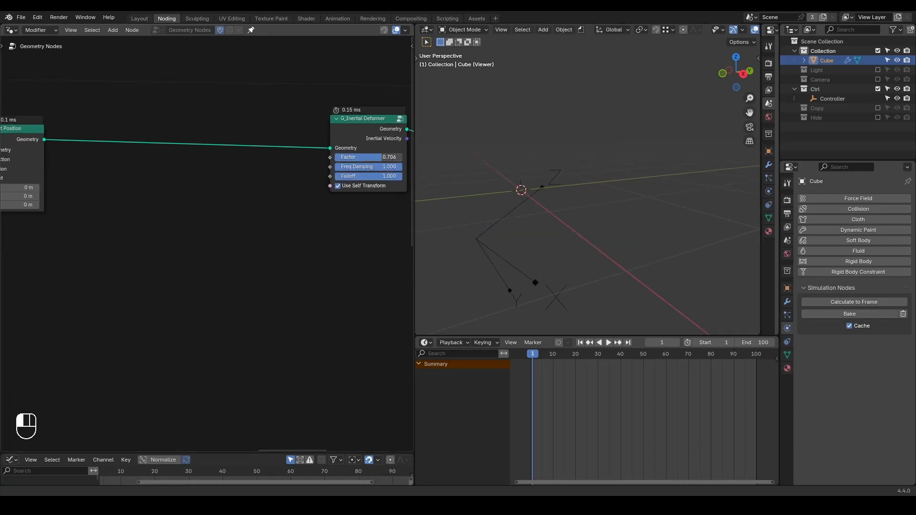
Replay the animation, stop at frame 41 and annotate a circle around the uppermost strand tips.
key("space")
key("space")
mouse_move(591, 162)
middle_mouse_down()
mouse_move(610, 173)
mouse_move(596, 171)
middle_mouse_up()
mouse_move(622, 80)
left_mouse_down()
mouse_move(597, 121)
mouse_move(620, 81)
left_mouse_up()
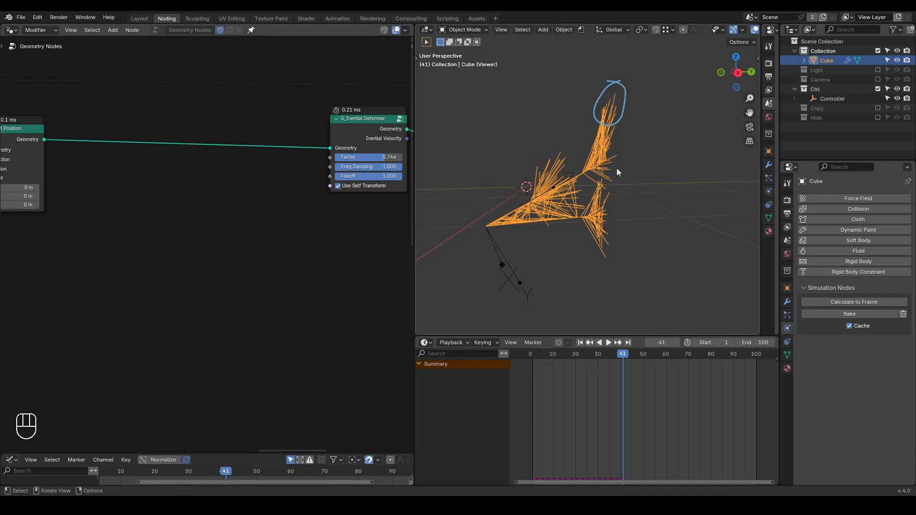
Add a Spline Parameter node and preview its Factor on the Set Position geometry with a Viewer.
key("ctrl+a")
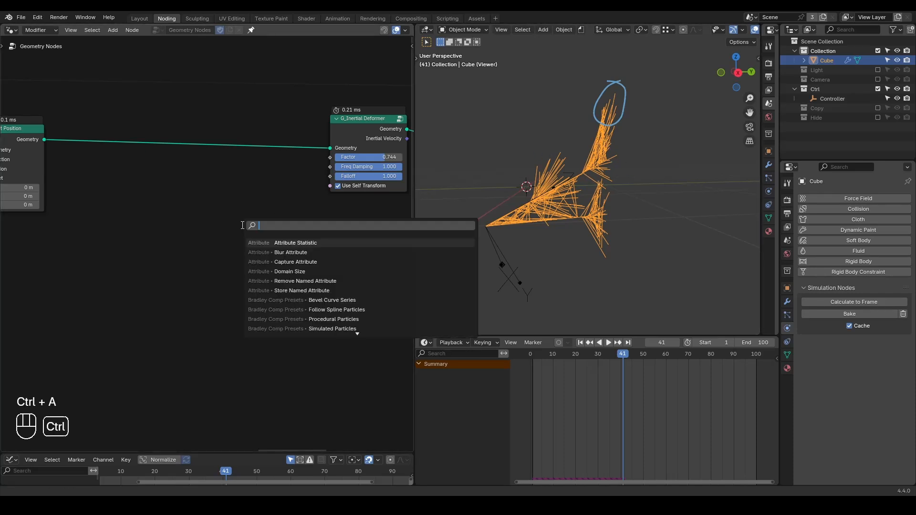
type("spline para")
key("Return")
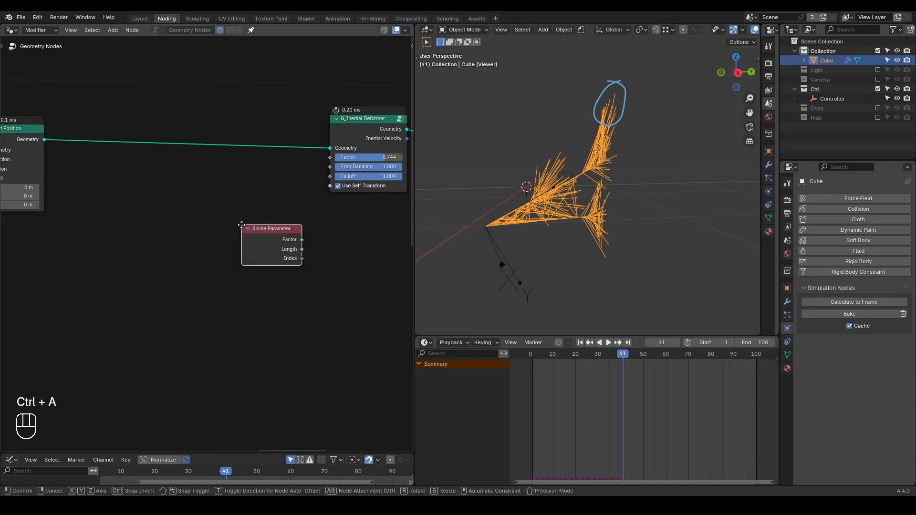
left_click(201, 232)
left_click(55, 155, "ctrl+shift")
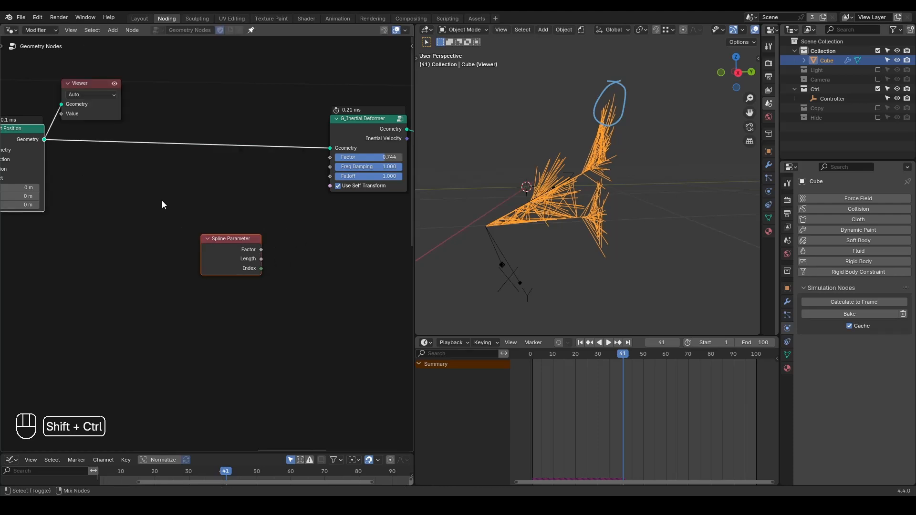
left_click(241, 247, "ctrl+shift")
Annotate the strands in the viewport with 0 at their shared origin and 1 near their tips.
key("d")
left_click_drag(473, 225, 465, 219)
left_click_drag(634, 145, 632, 165)
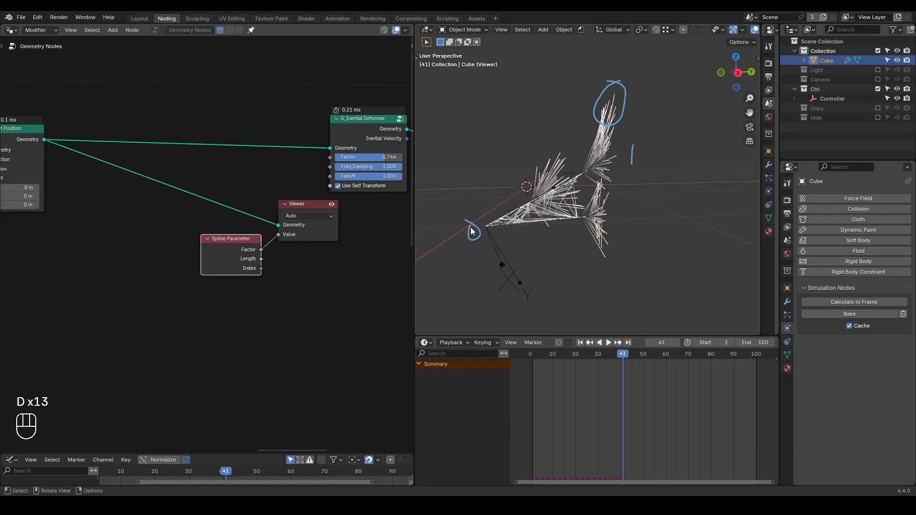
middle_click_drag(557, 195, 572, 200)
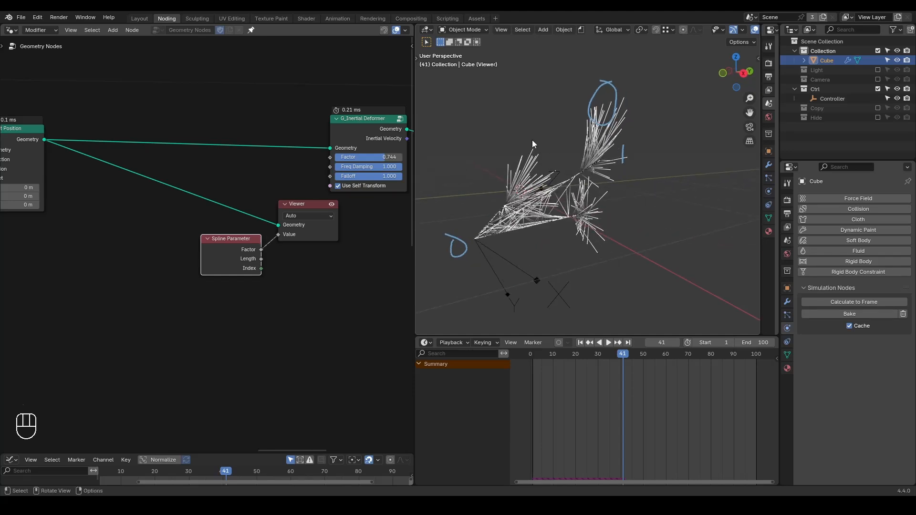
left_click_drag(538, 125, 538, 140)
Insert a G_Remap 0-1 node with Reverse 0-1 enabled after the Spline Parameter Factor and connect its Result to the G_Inertial Deformer's Falloff.
middle_click_drag(276, 226, 243, 224)
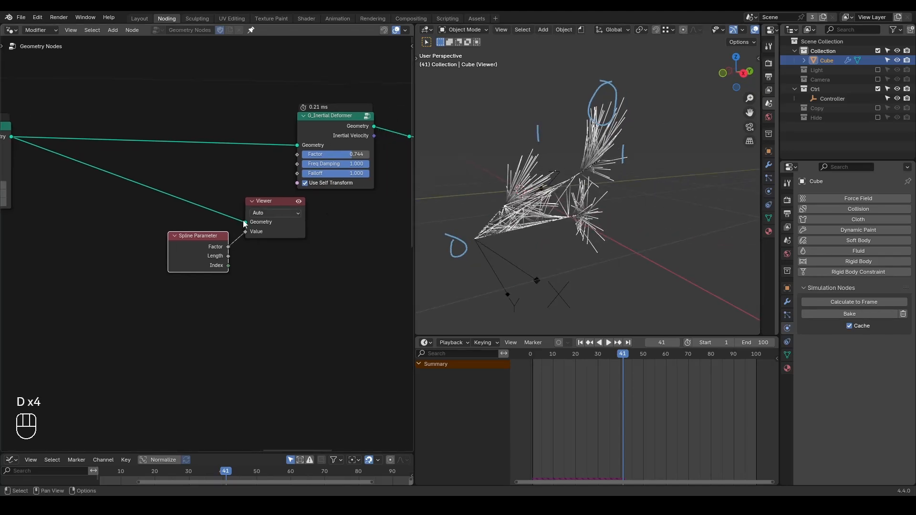
left_click_drag(217, 248, 99, 279)
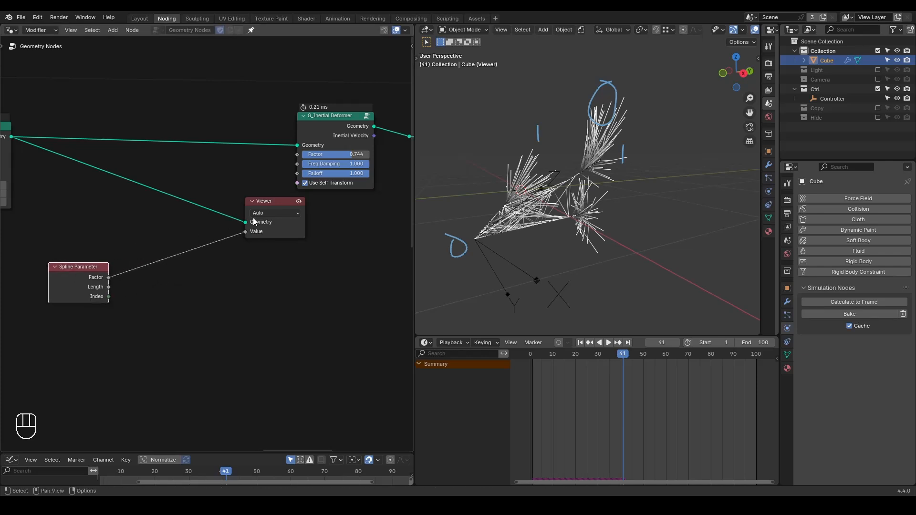
key("ctrl+a")
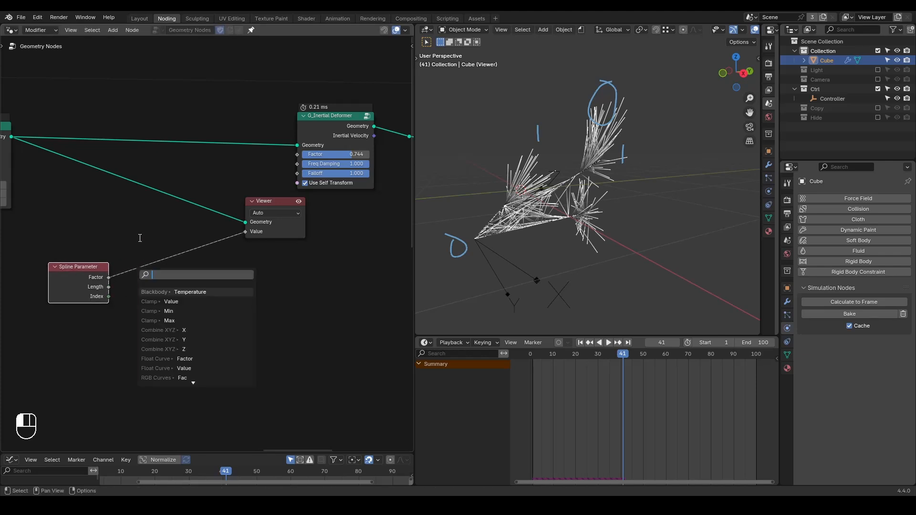
type("remap")
key("Return")
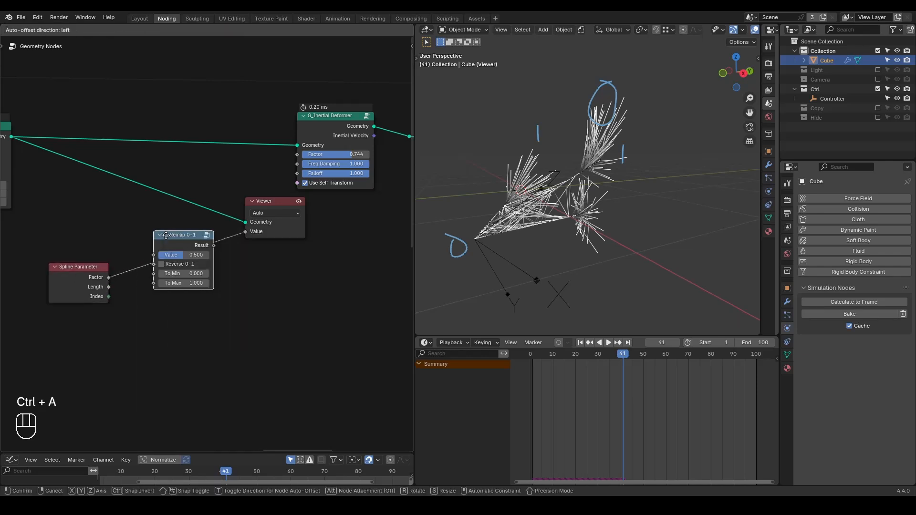
left_click(161, 264)
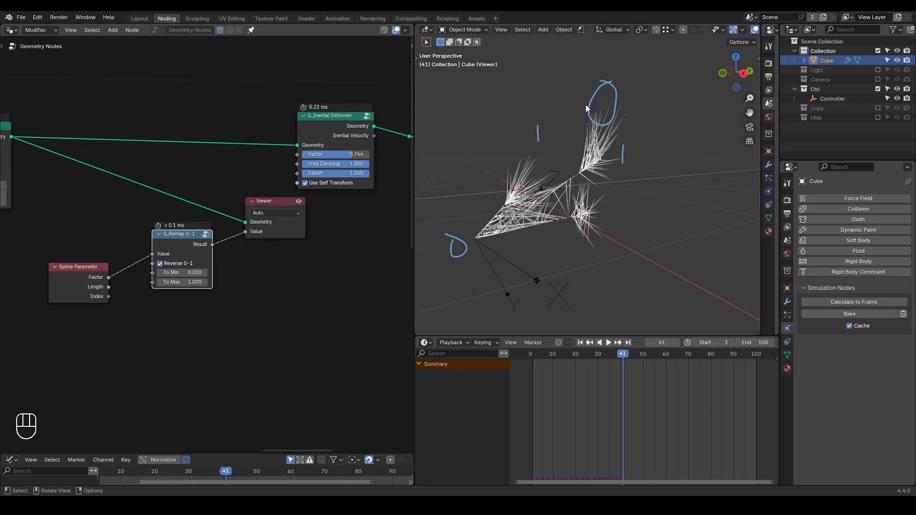
left_click_drag(212, 244, 298, 173)
Erase the viewport annotations and delete the Viewer node.
key("d")
mouse_move(583, 165)
left_mouse_down()
mouse_move(584, 150)
mouse_move(584, 165)
left_mouse_up()
mouse_move(603, 146)
right_mouse_down()
mouse_move(575, 194)
mouse_move(606, 96)
mouse_move(430, 267)
mouse_move(425, 189)
right_mouse_up()
left_click(276, 202)
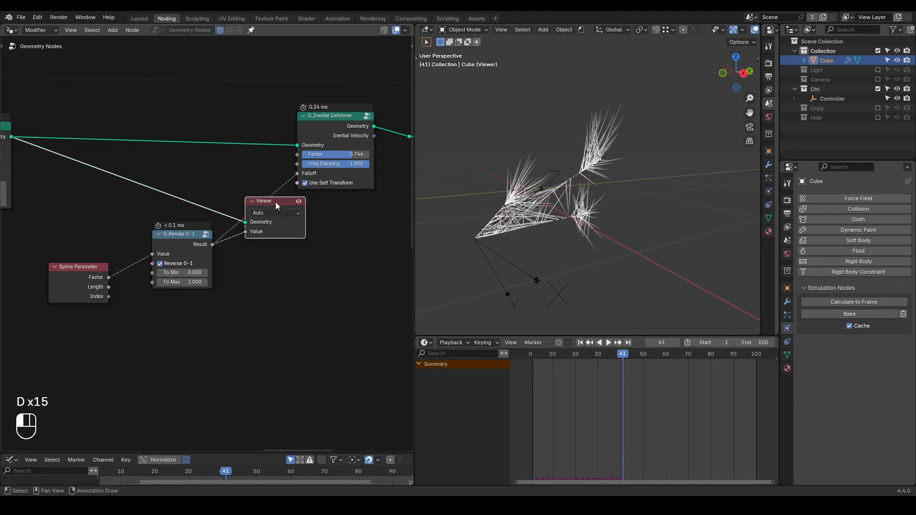
key("x")
Preview the G_Inertial Deformer's geometry with a Viewer and replay the animation from frame 1 in a side view.
mouse_move(597, 205)
middle_mouse_down()
mouse_move(608, 213)
mouse_move(597, 210)
middle_mouse_up()
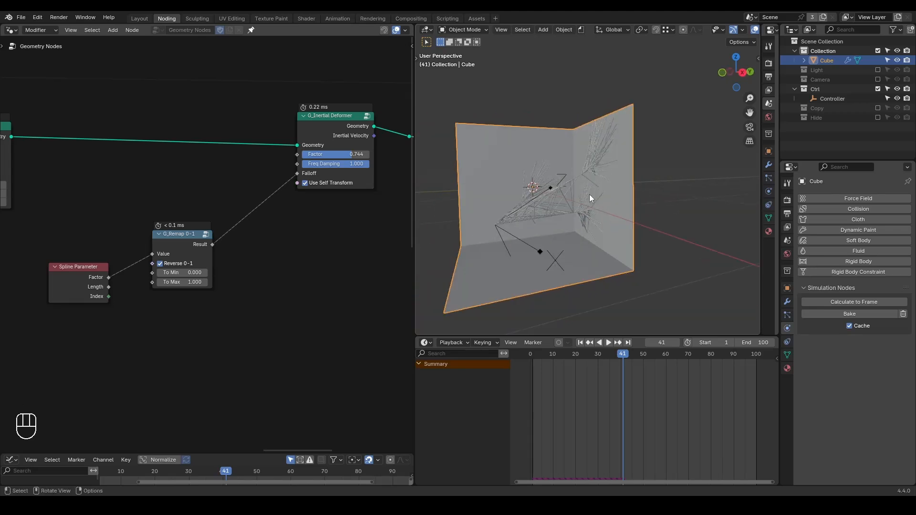
key("shift+space")
left_click(341, 148, "ctrl+shift")
key("space")
key("shift+space")
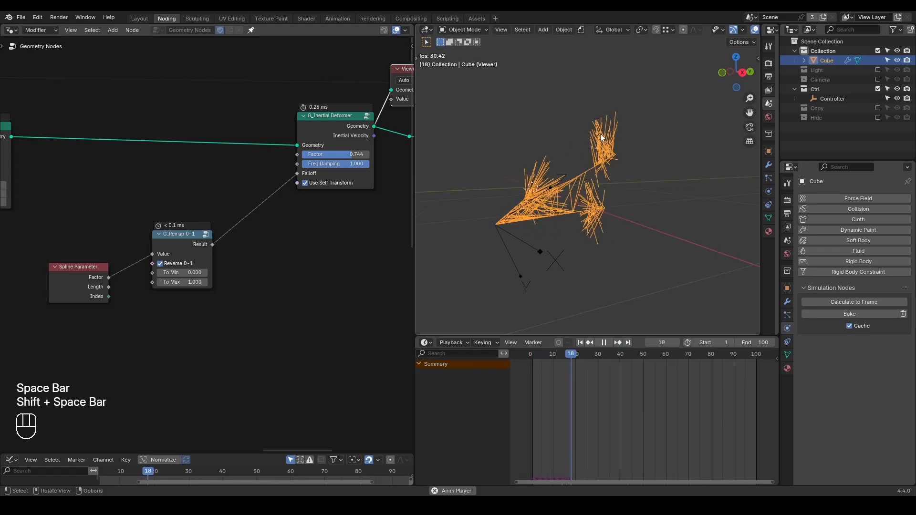
key("shift+space")
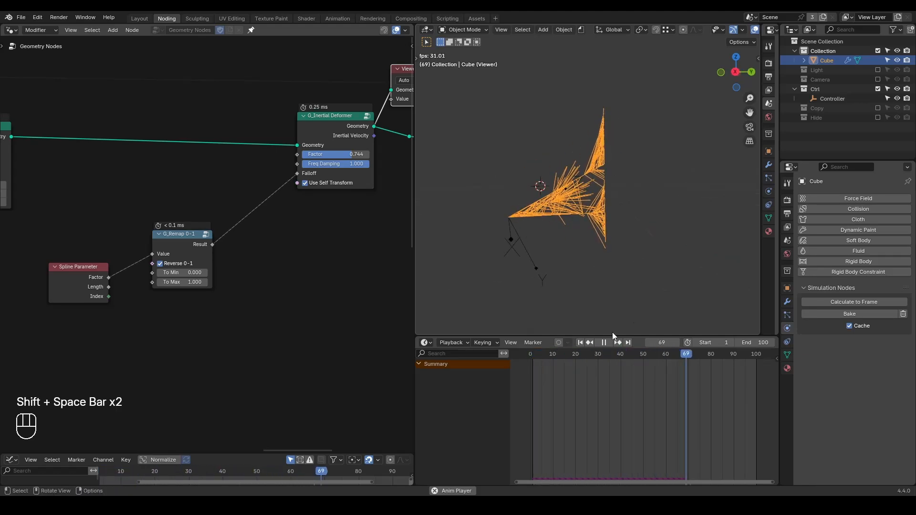
key("space")
Go to frame 17 and annotate where the strand tips overshoot the wall.
left_click_drag(583, 355, 568, 354)
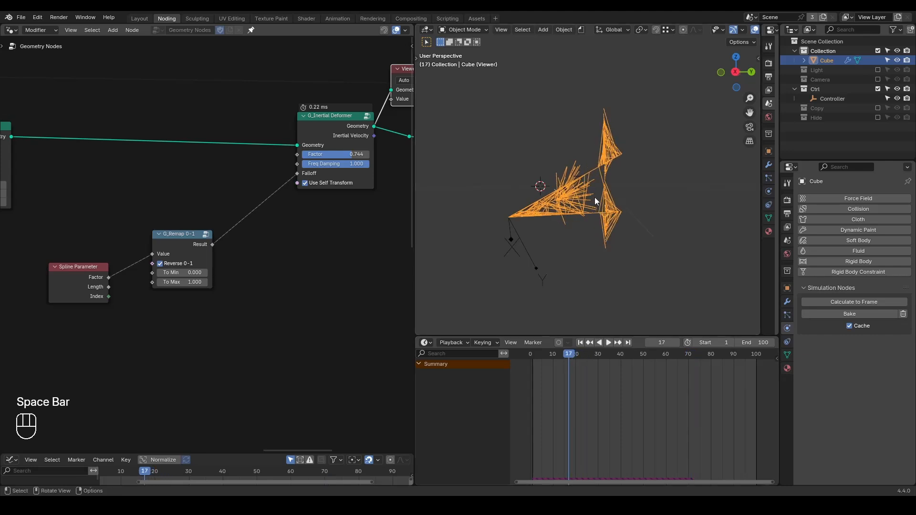
left_click_drag(620, 143, 622, 146)
mouse_move(606, 103)
left_mouse_down()
mouse_move(603, 121)
mouse_move(607, 85)
mouse_move(610, 250)
left_mouse_up()
right_click_drag(630, 95, 611, 224)
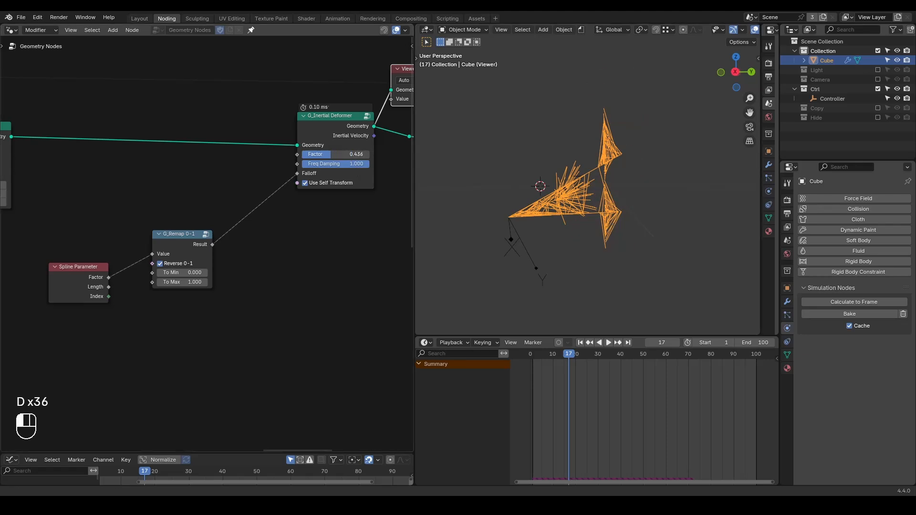
Set the G_Inertial Deformer's Factor to 0.455 and replay the animation several times from frame 1 to check the overshoot.
key("shift+space")
key("space")
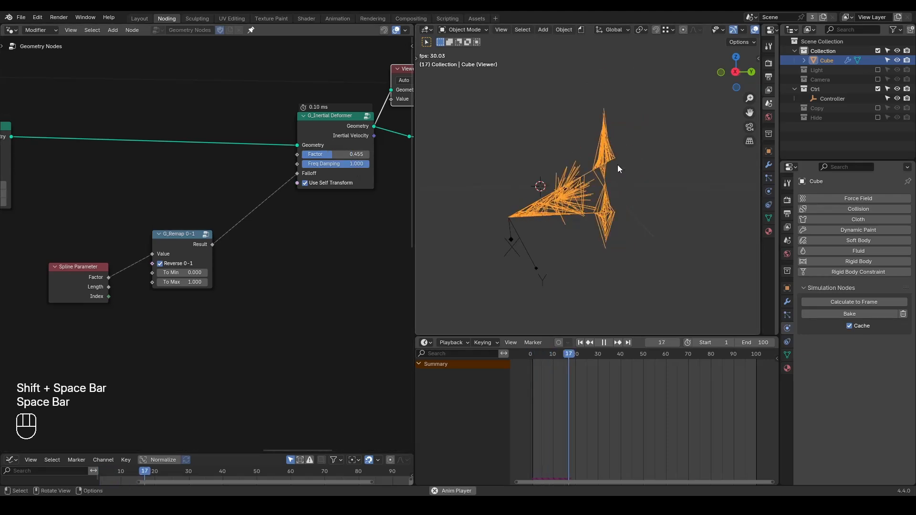
key("shift+space")
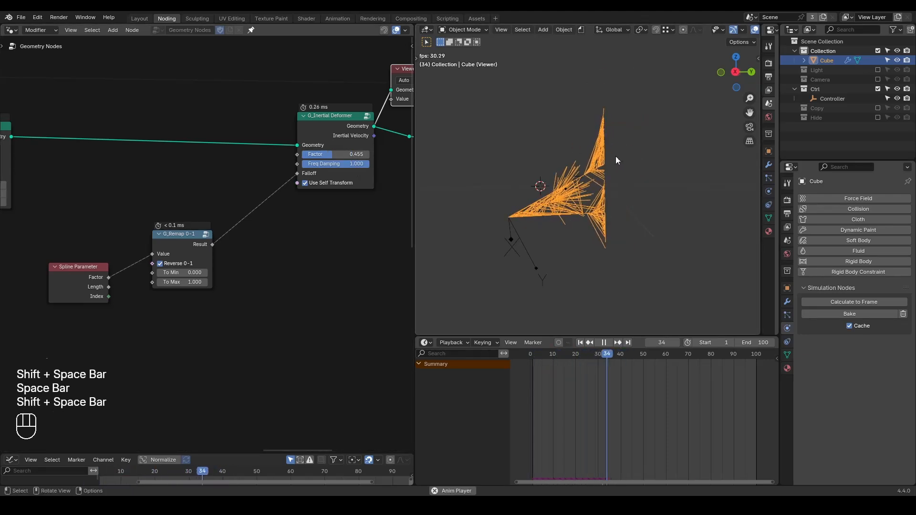
key("space")
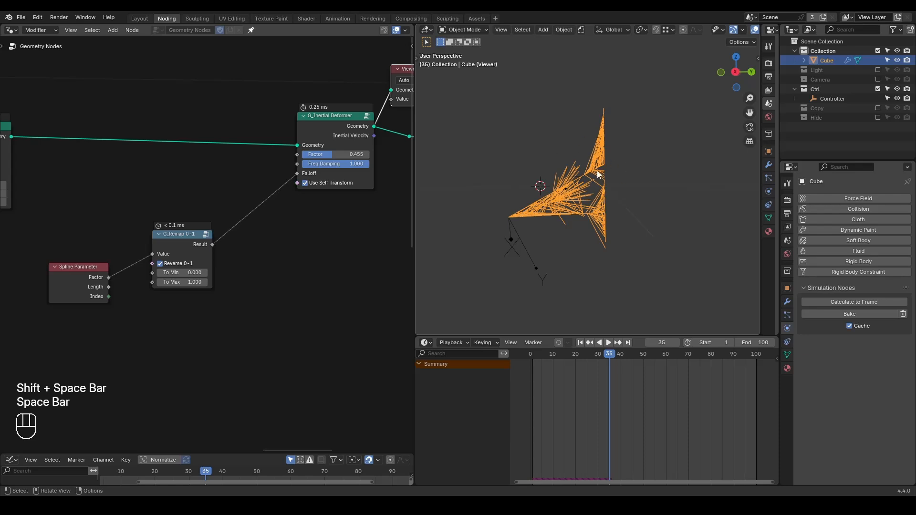
key("shift+space")
key("space")
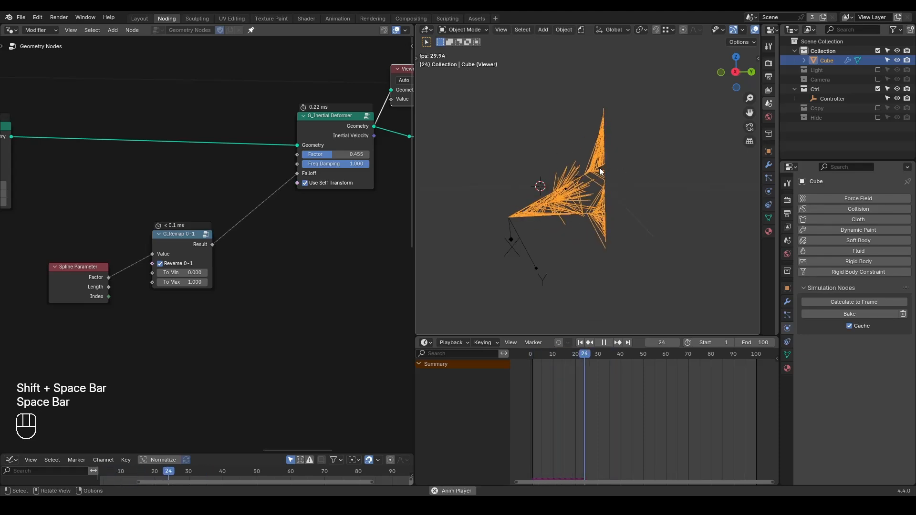
key("shift+space")
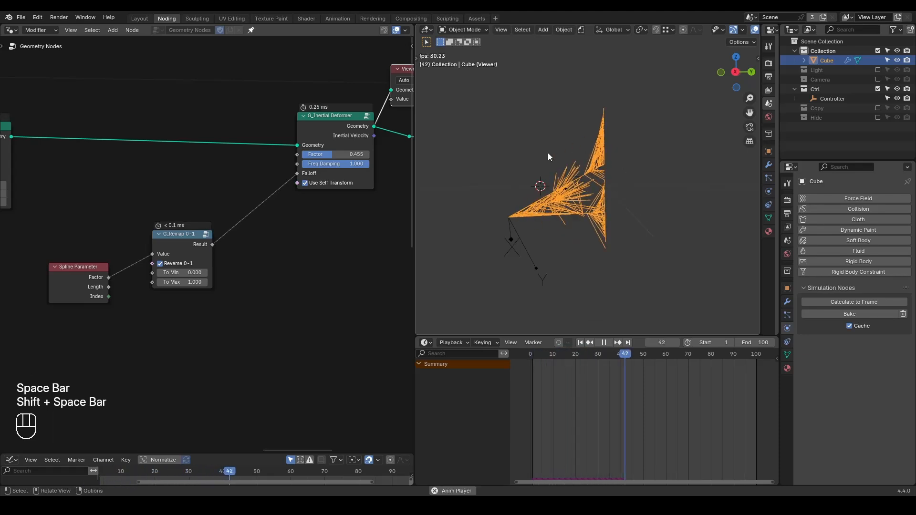
key("space")
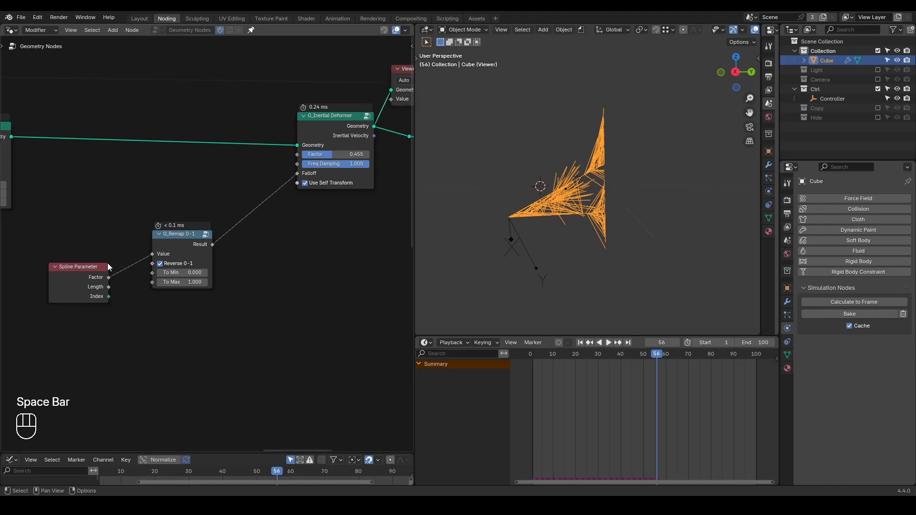
Insert a Float Curve node between Spline Parameter and G_Remap 0-1.
left_click_drag(176, 245, 251, 245)
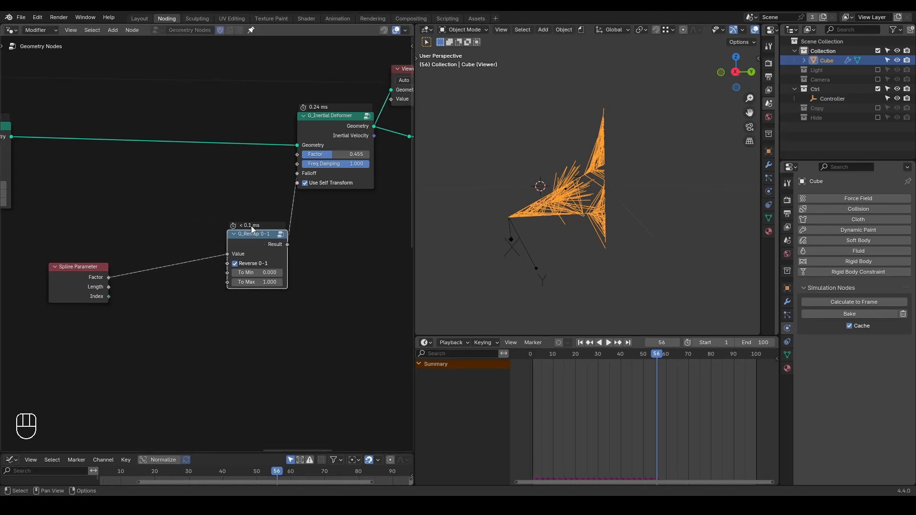
key("ctrl+a")
type("float curve")
key("Return")
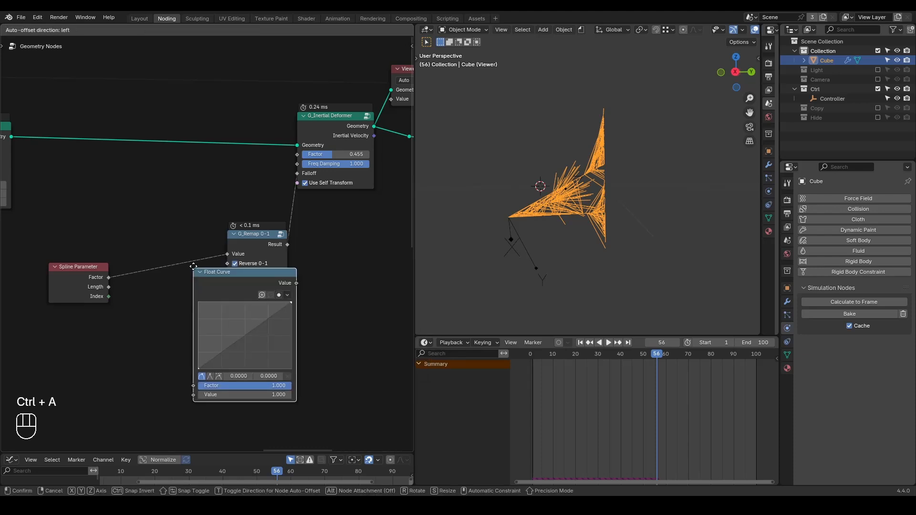
left_click(107, 234)
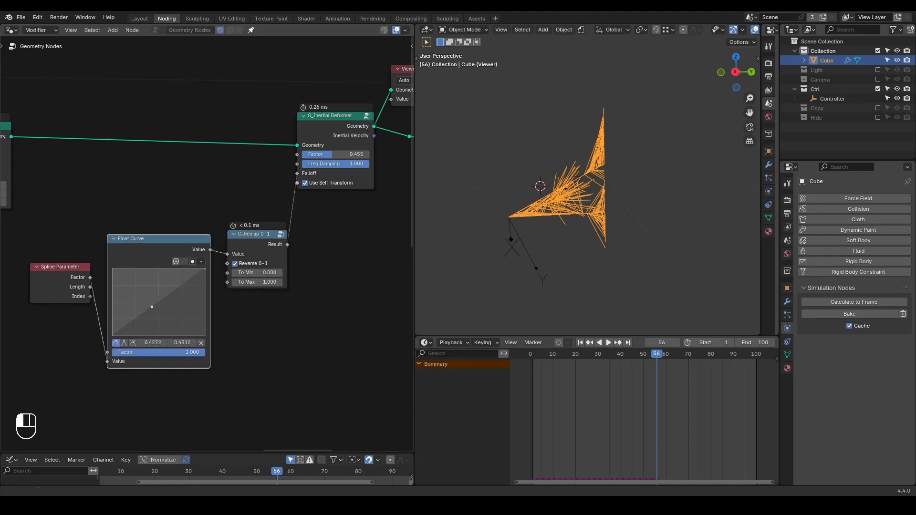
Add a Float Curve point at about 0.2954, 0.7625 and replay the animation from frame 1.
left_click_drag(153, 307, 139, 285)
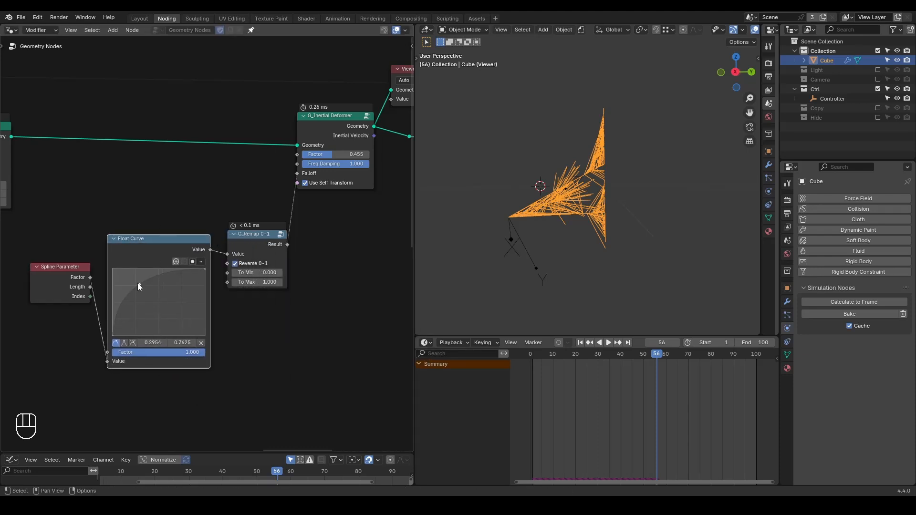
key("shift+space")
key("space")
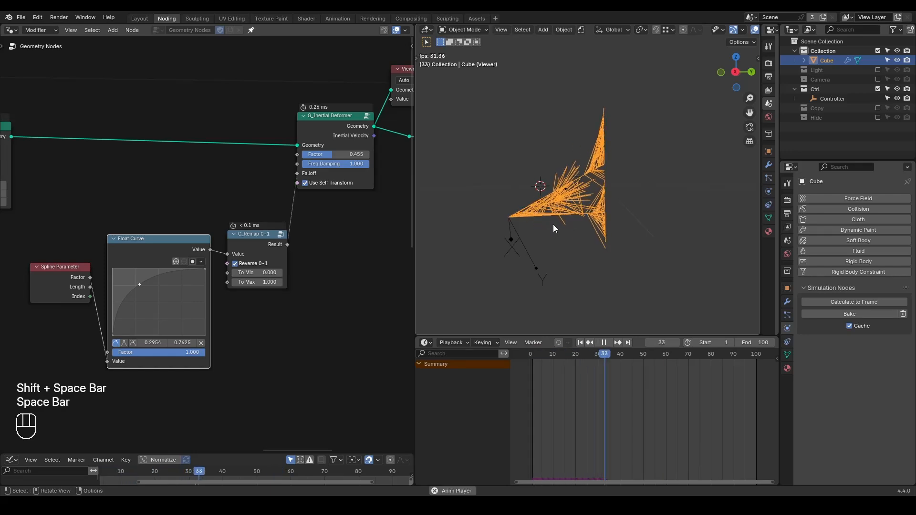
Move the Float Curve point to about 0.5863, 0.2312 and replay the animation from frame 1.
key("space")
left_click_drag(140, 286, 166, 320)
key("space")
key("shift+space")
key("space")
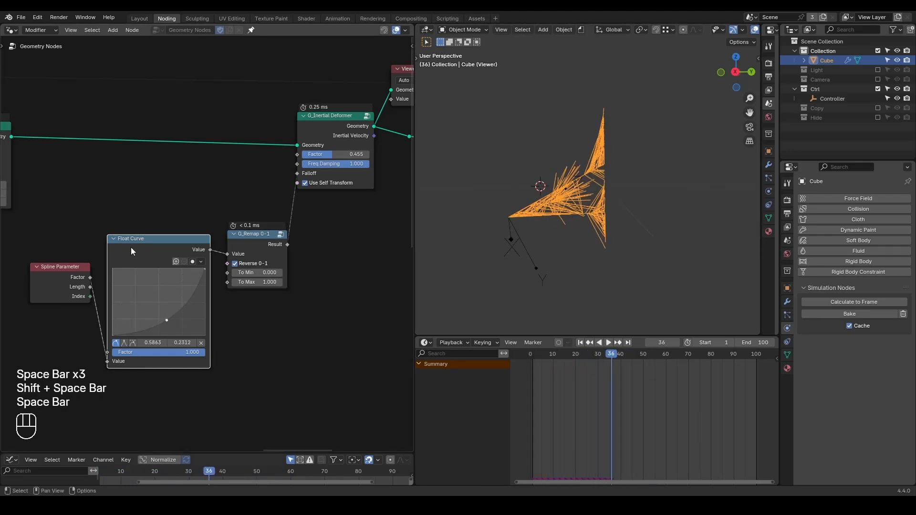
Remove the Float Curve node while keeping Spline Parameter linked to G_Remap 0-1, replay the animation and return to frame 1.
key("ctrl+x")
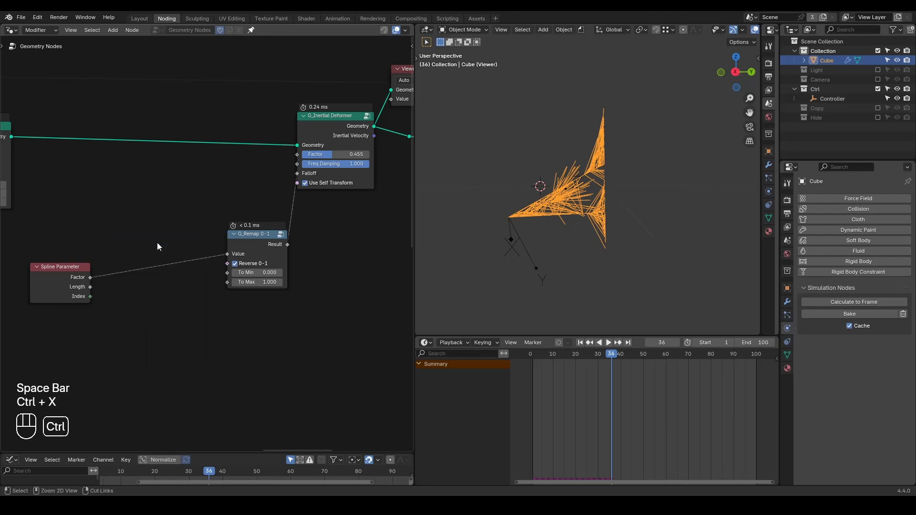
key("shift+space")
key("space")
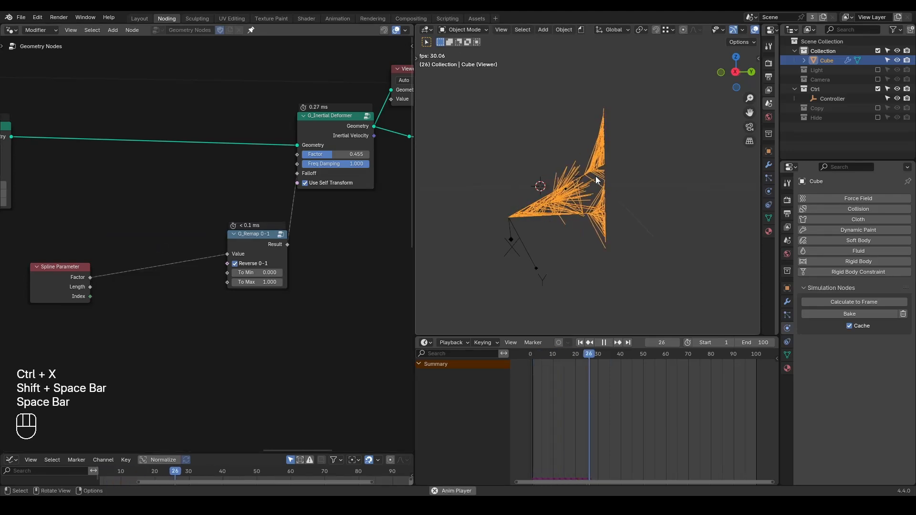
key("space")
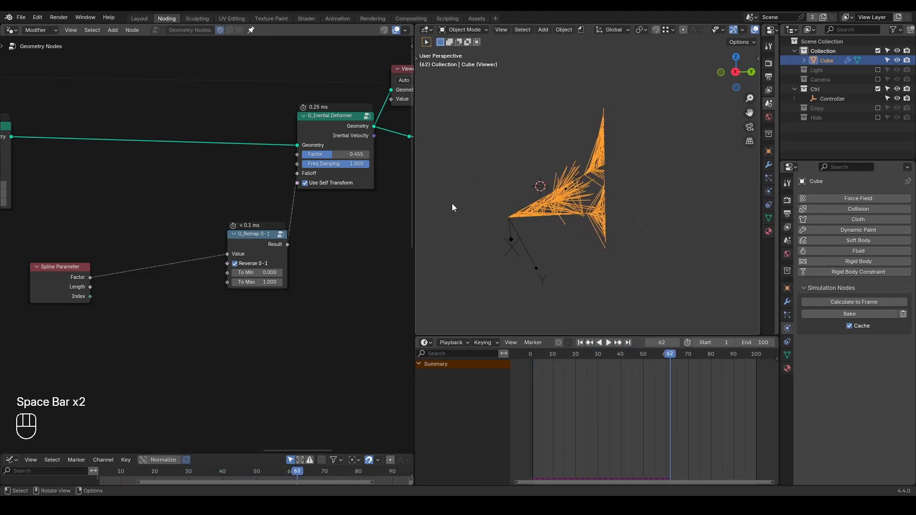
key("shift+space")
key("shift+ctrl+alt+q")
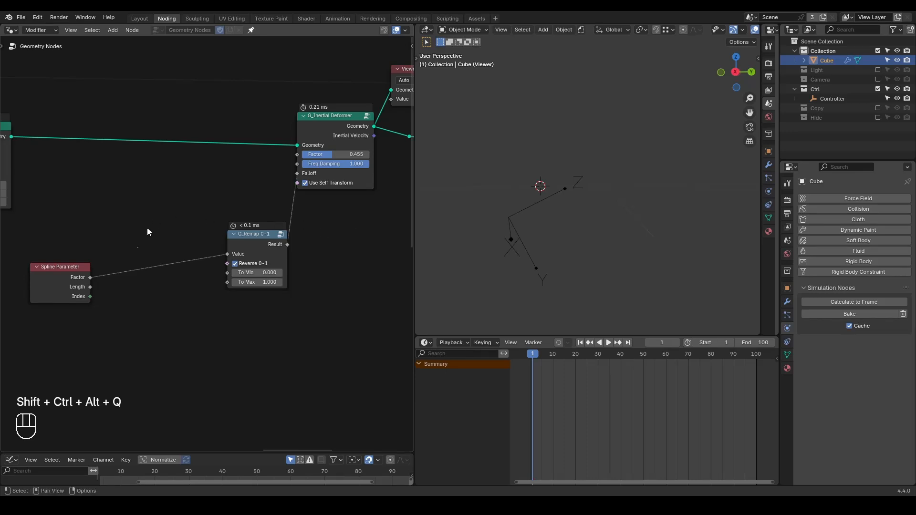
Place the Spline Parameter node beside G_Remap 0-1 and play the animation from frame 1.
left_click_drag(59, 267, 169, 242)
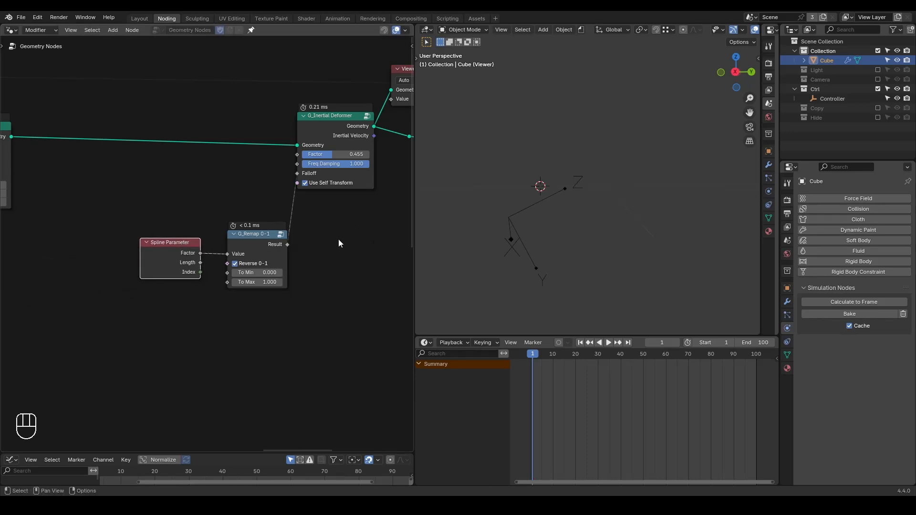
key("space")
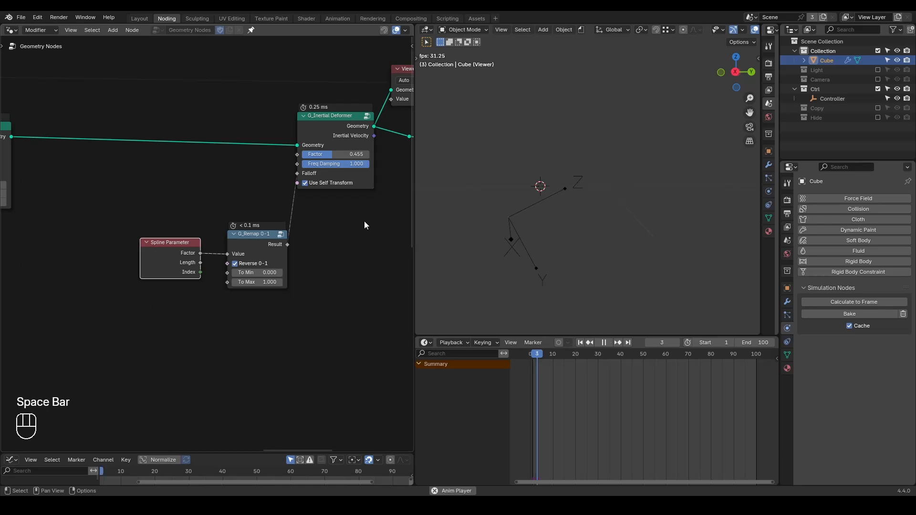
key("space")
Mute the link from G_Remap 0-1 to the G_Inertial Deformer's Falloff and unmute it again.
left_click_drag(351, 96, 153, 338)
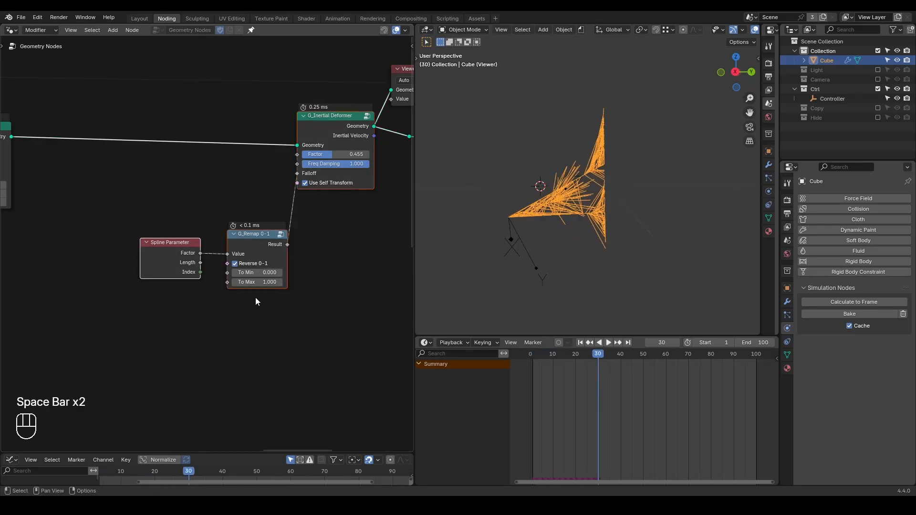
right_click_drag(285, 194, 309, 253, "ctrl+alt")
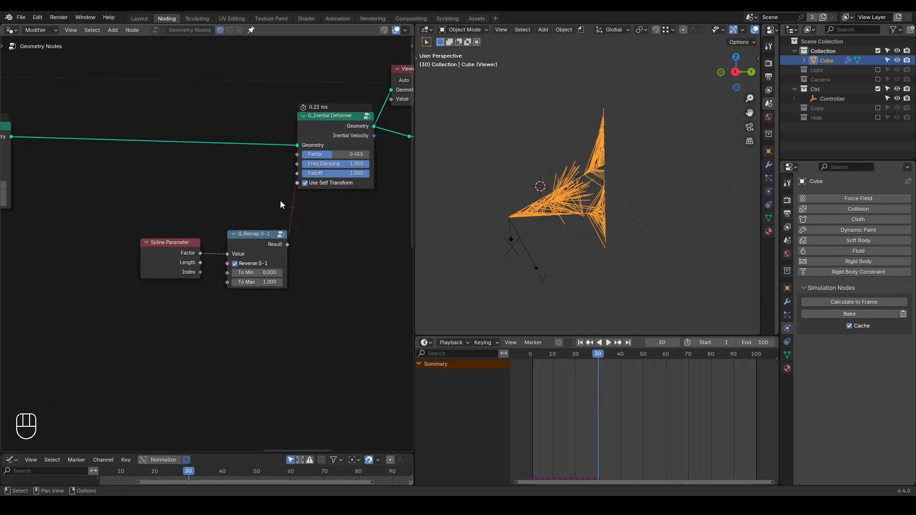
mouse_move(275, 183)
right_mouse_down("ctrl+alt")
mouse_move(303, 231)
mouse_move(327, 235)
right_mouse_up("ctrl+alt")
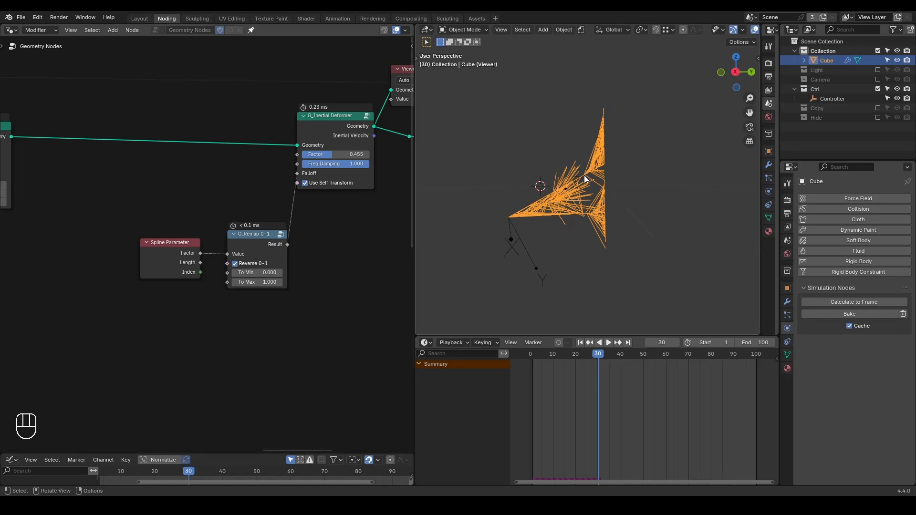
Preview the output of the Set Position node before the G_Inertial Deformer and replay the animation from frame 1.
middle_click_drag(196, 166, 224, 171)
left_click(29, 145, "ctrl+shift")
key("shift+space")
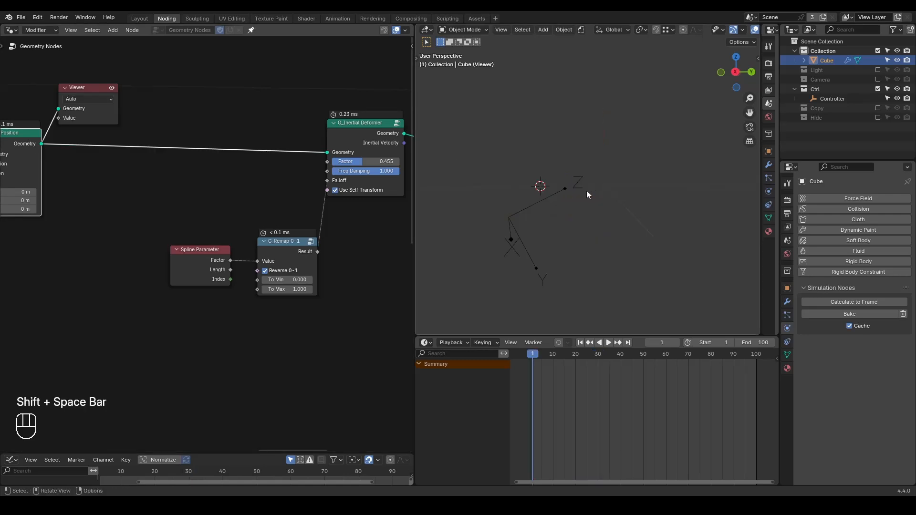
key("space")
key("space")
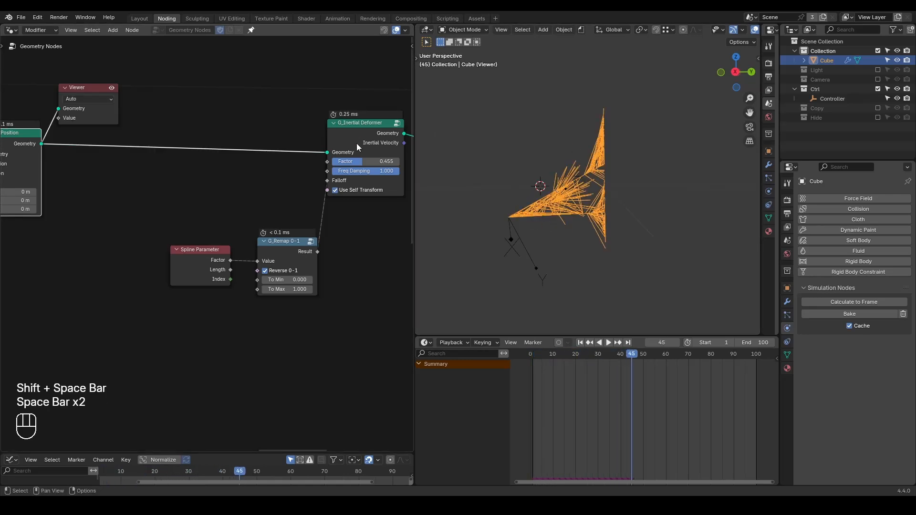
Preview the G_Inertial Deformer's output and replay the animation from frame 1 for comparison.
middle_click_drag(356, 143, 322, 140)
left_click(341, 130, "ctrl+shift")
key("shift+space")
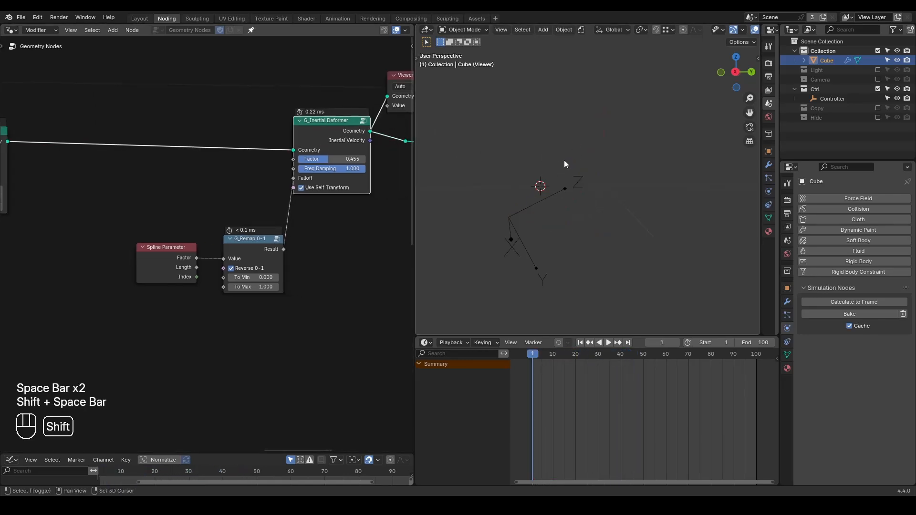
key("space")
key("space")
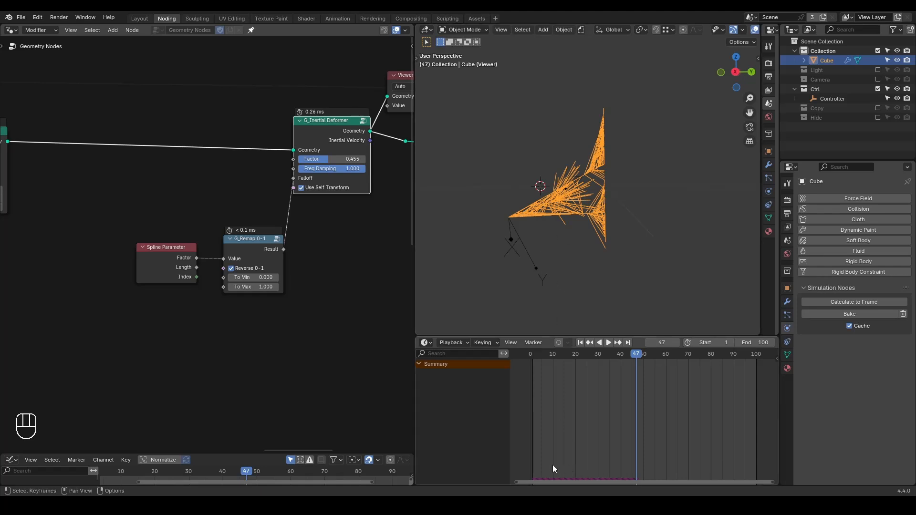
Mute the G_Inertial Deformer node and replay the animation from frame 1.
left_click(334, 129)
key("m")
key("shift+space")
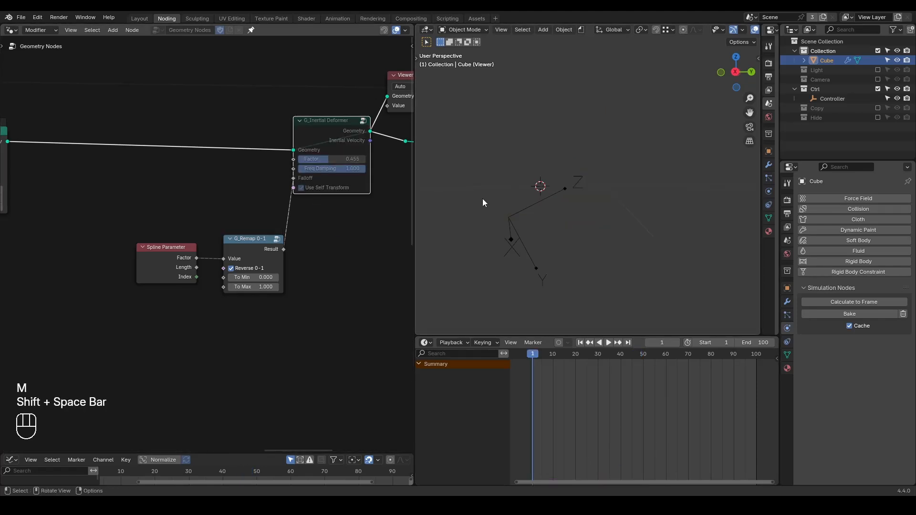
key("space")
key("space")
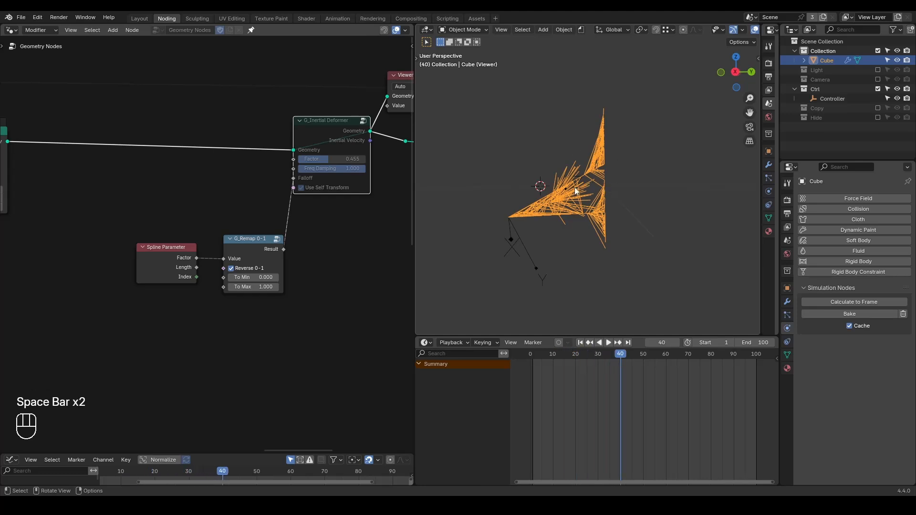
Examine the strand clusters from a raised perspective angle while replaying the animation from frame 1.
middle_click_drag(601, 149, 599, 210)
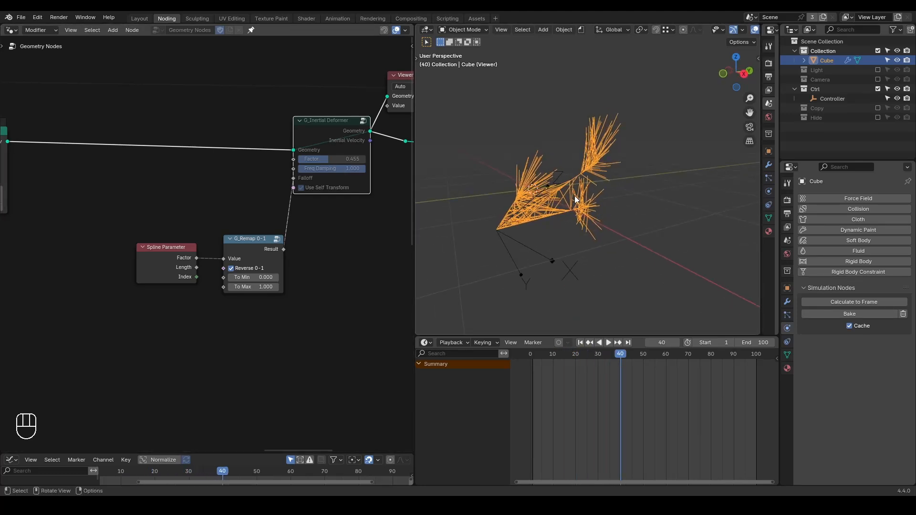
key("shift+ctrl+alt+q")
middle_click_drag(556, 198, 576, 198)
key("shift+space")
key("space")
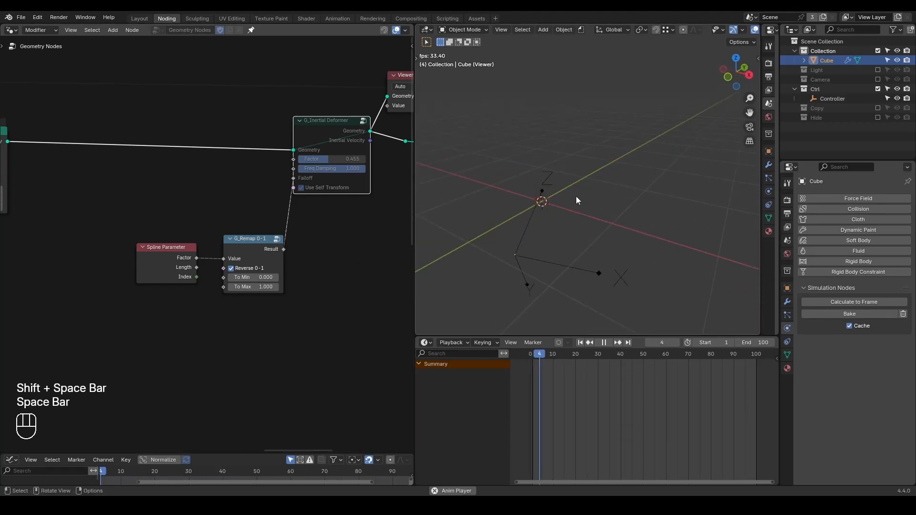
key("space")
middle_click_drag(511, 233, 572, 213)
scroll(572, 204, "up", 1)
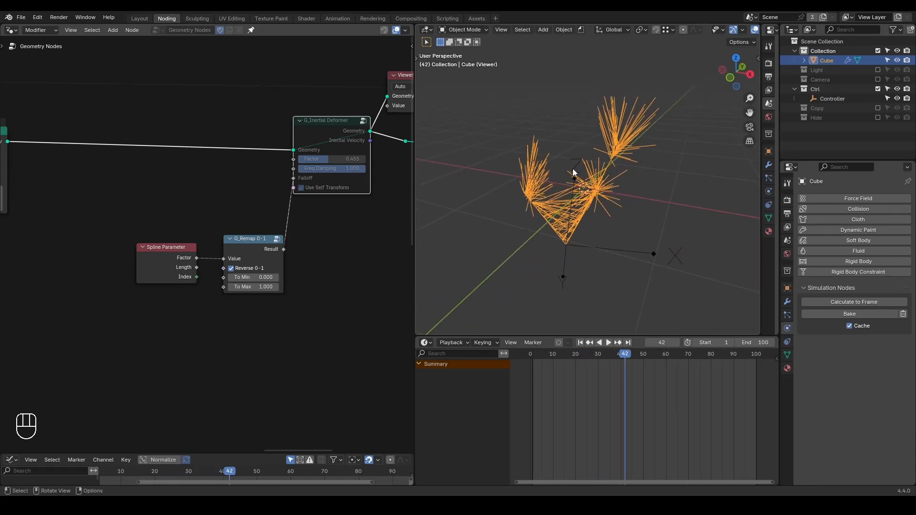
Annotate curved paths running from the shared origin point up to each strand cluster.
key("d")
mouse_move(528, 196)
left_mouse_down()
mouse_move(545, 194)
mouse_move(563, 241)
left_mouse_up()
mouse_move(612, 160)
left_mouse_down()
mouse_move(579, 187)
mouse_move(563, 243)
left_mouse_up()
left_click_drag(590, 198, 564, 244)
key("d")
left_click_drag(564, 179, 567, 237)
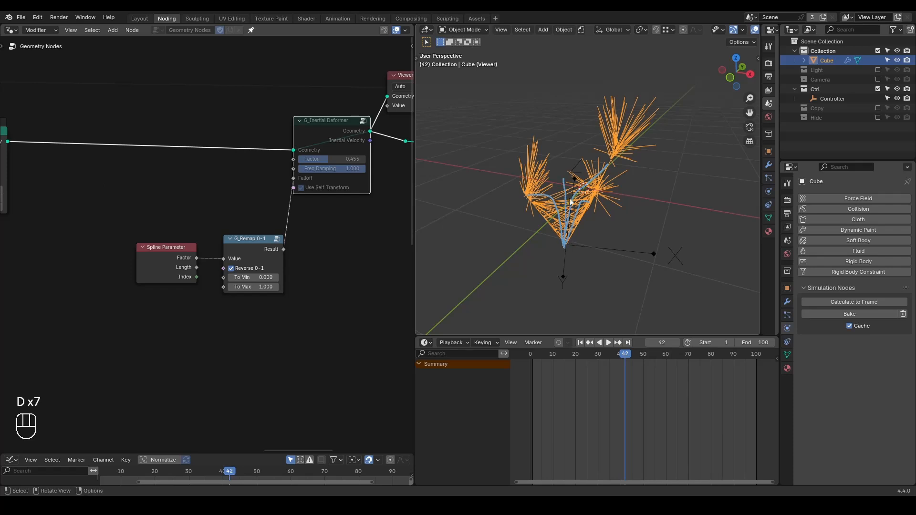
middle_click_drag(593, 210, 586, 203)
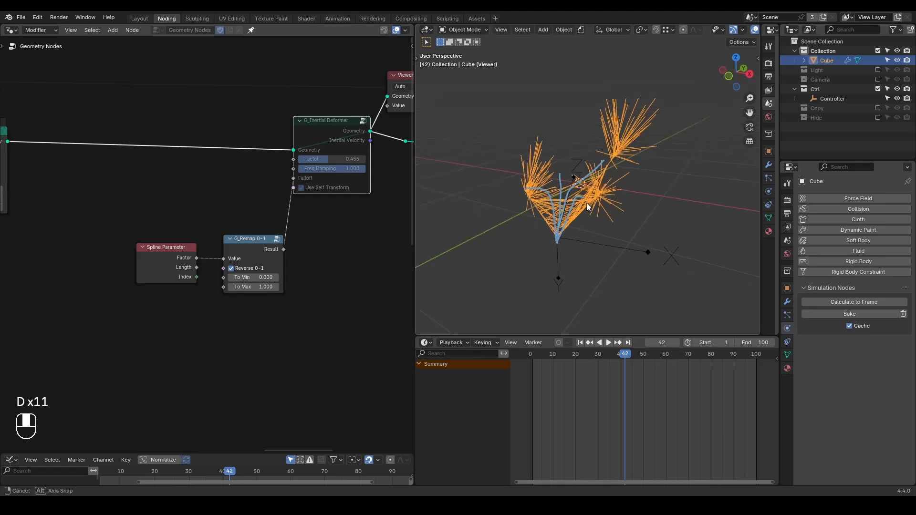
Move the nodes downstream of the first Set Position node away to free up space after it.
scroll(294, 213, "down", 3)
middle_click_drag(229, 226, 162, 179)
middle_click_drag(127, 231, 325, 217)
left_click_drag(320, 137, 164, 219)
left_click_drag(293, 196, 100, 291, "shift")
key("g")
left_click(227, 201)
left_click(289, 218)
scroll(288, 219, "up", 8)
middle_click_drag(302, 170, 255, 205)
scroll(256, 205, "up", 2)
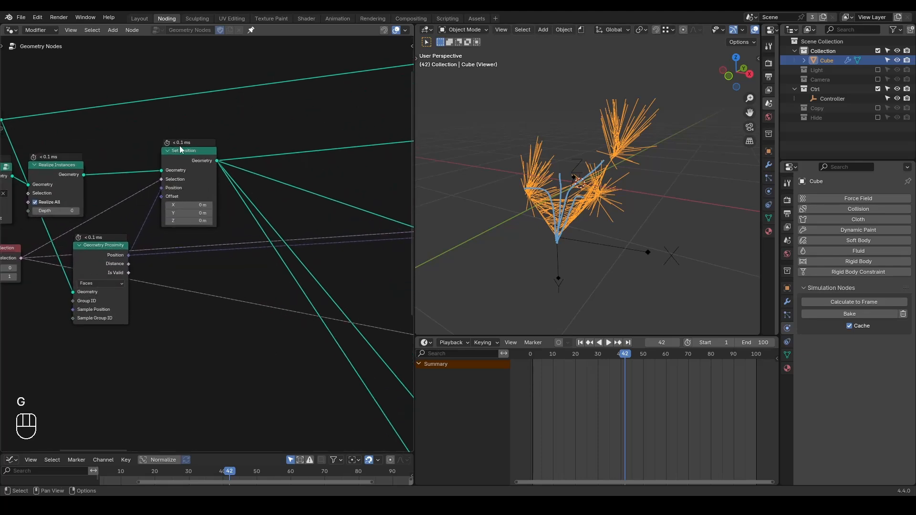
Preview the first Set Position node's output and gather its outgoing links through a reroute point.
left_click(179, 145, "ctrl+shift")
right_click_drag(225, 155, 222, 196, "shift")
key("g")
left_click(339, 189)
middle_click_drag(370, 191, 247, 211)
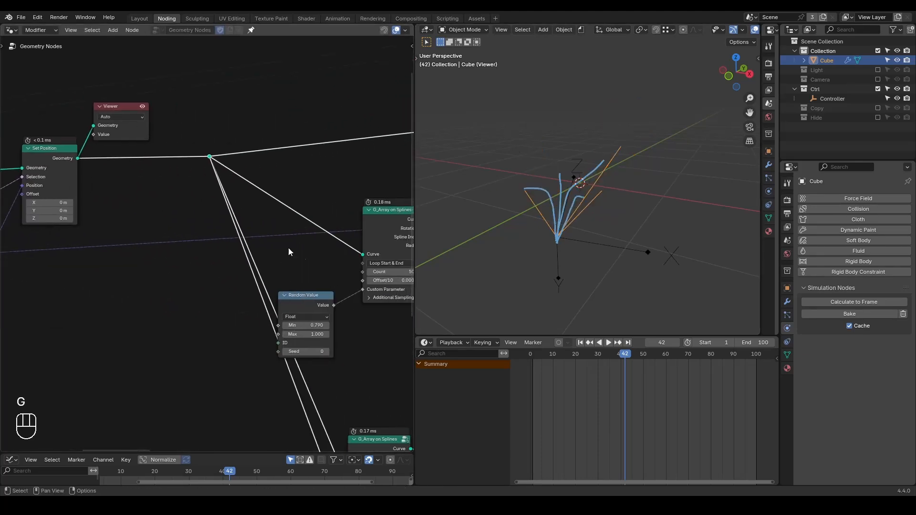
Clear the path annotations from the viewport, leaving only the previewed base lines.
scroll(357, 199, "down", 2)
middle_click_drag(222, 238, 300, 239)
mouse_move(580, 179)
right_mouse_down()
mouse_move(556, 168)
mouse_move(598, 181)
right_mouse_up()
mouse_move(598, 181)
middle_mouse_down()
mouse_move(593, 239)
mouse_move(573, 214)
mouse_move(594, 225)
mouse_move(584, 232)
middle_mouse_up()
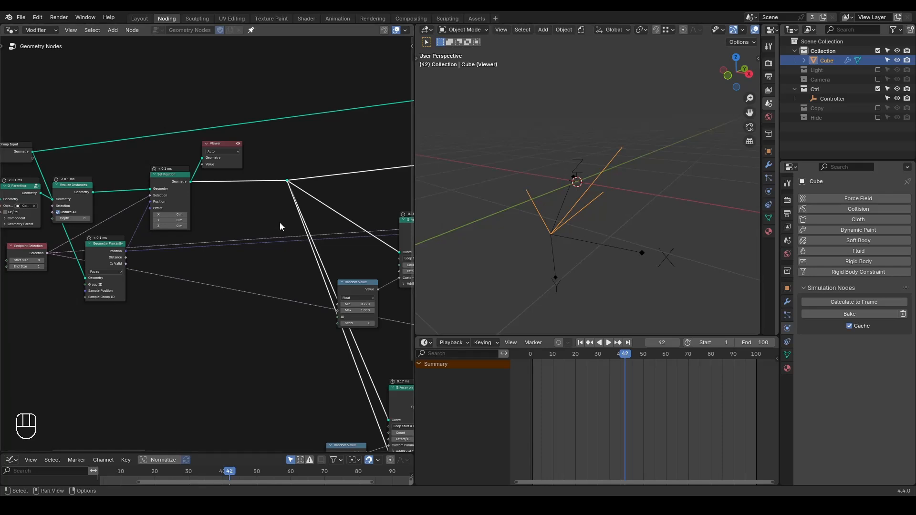
key("shift+ctrl+alt+q")
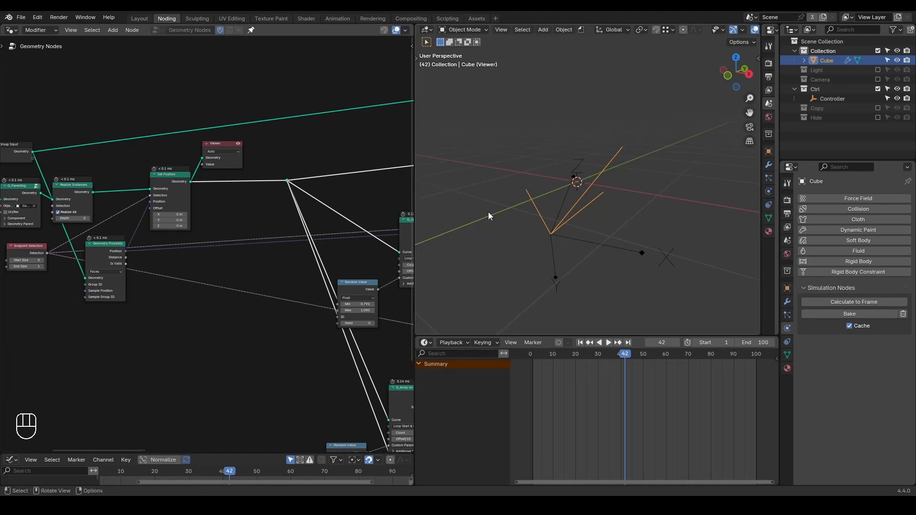
Annotate a triangle connecting the far ends of the three base lines.
key("d")
left_click_drag(524, 190, 610, 150)
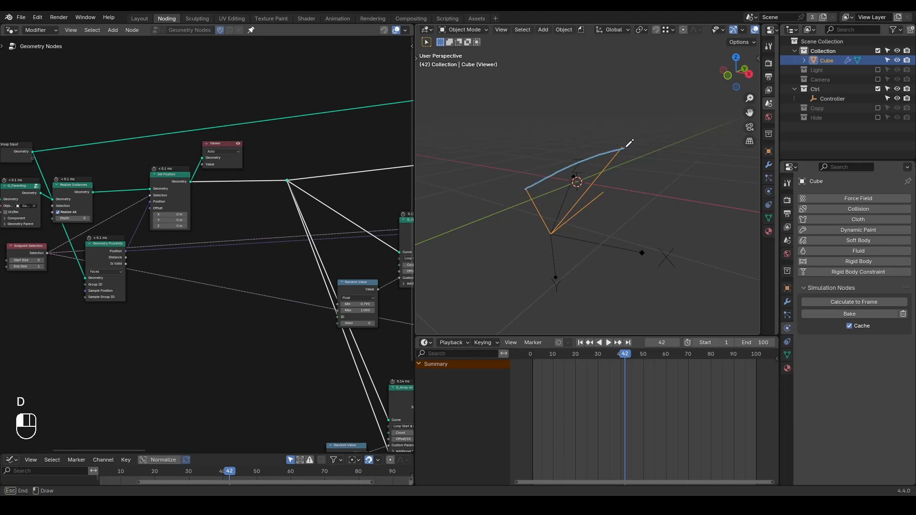
left_click_drag(531, 188, 613, 191)
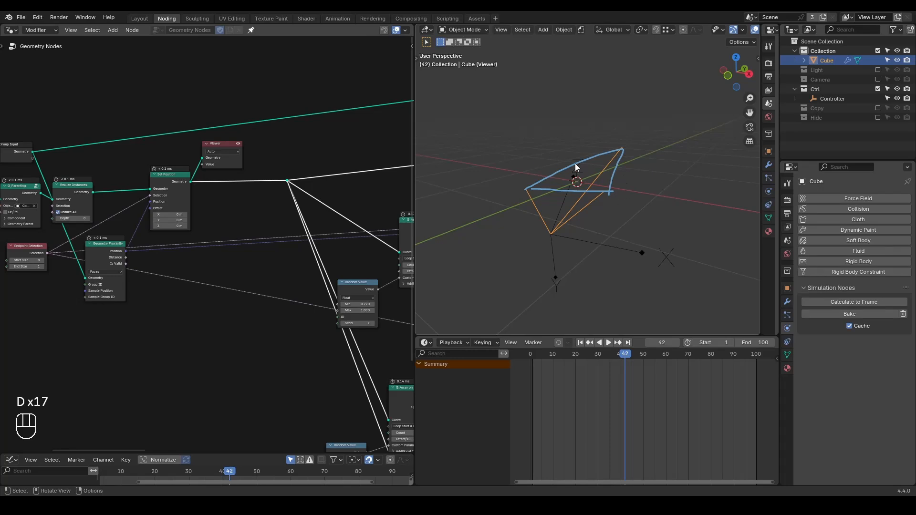
Annotate a division by 3, mark the triangle's centre and draw a line from it to the shared origin.
key("d")
mouse_move(634, 206)
left_mouse_down()
mouse_move(671, 200)
mouse_move(655, 211)
mouse_move(650, 237)
left_mouse_up()
key("d")
mouse_move(575, 171)
left_mouse_down()
mouse_move(582, 179)
mouse_move(569, 183)
mouse_move(583, 173)
left_mouse_up()
key("d")
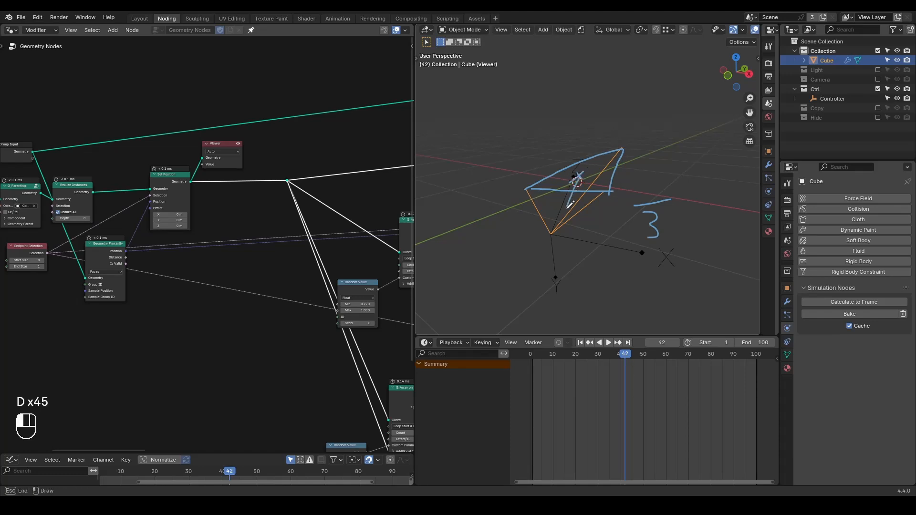
left_click_drag(559, 230, 555, 233)
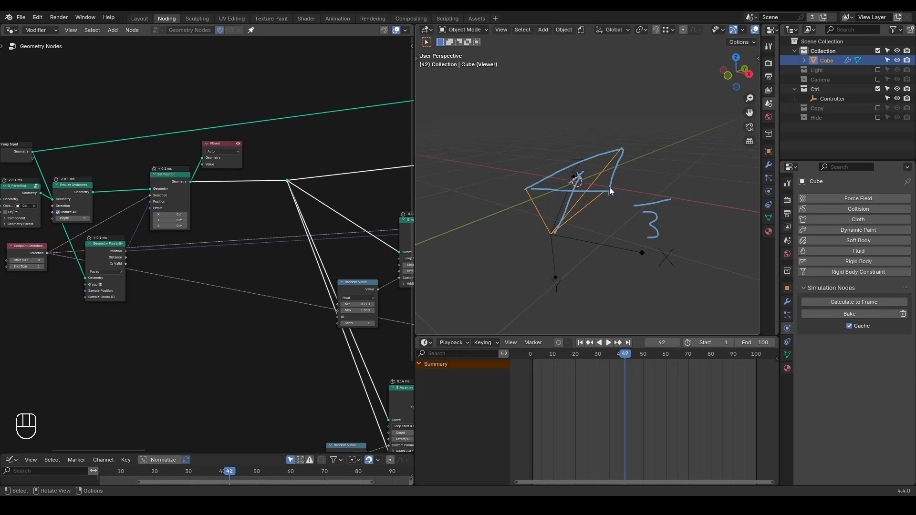
Shift the downstream nodes further along to make room near the Geometry Proximity node.
middle_click_drag(218, 214, 371, 183)
scroll(307, 176, "down", 2)
scroll(350, 174, "down", 1)
left_click_drag(310, 123, 75, 284)
key("g")
left_click(286, 194)
middle_click_drag(320, 210, 258, 213)
scroll(351, 210, "up", 3)
Add an Accumulate Field node below the Set Position node and set its data type to Vector.
key("ctrl+a")
type("accumul")
key("Return")
left_click(157, 262)
scroll(218, 290, "up", 2)
middle_click_drag(218, 290, 264, 262)
left_click(253, 270)
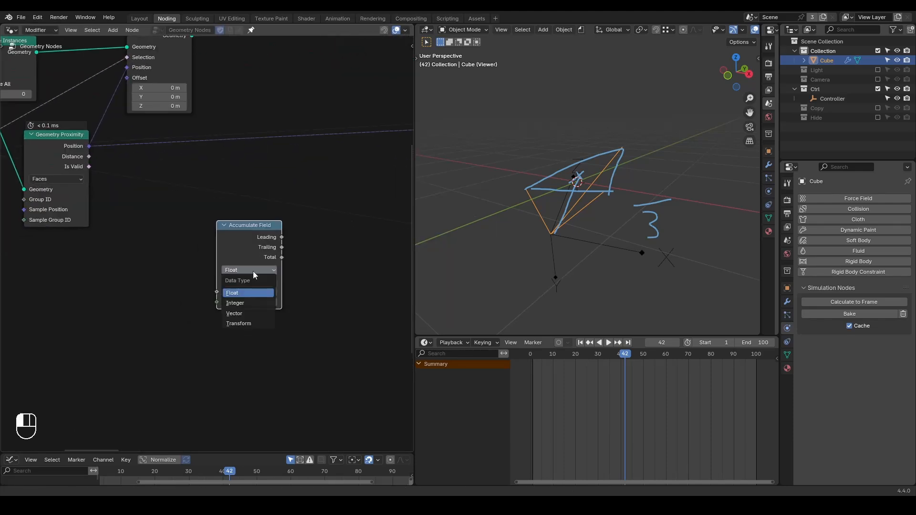
left_click(235, 313)
Feed a new Position node into the Accumulate Field's Value input.
left_click_drag(217, 294, 129, 313)
type("posi")
key("Return")
left_click(157, 295)
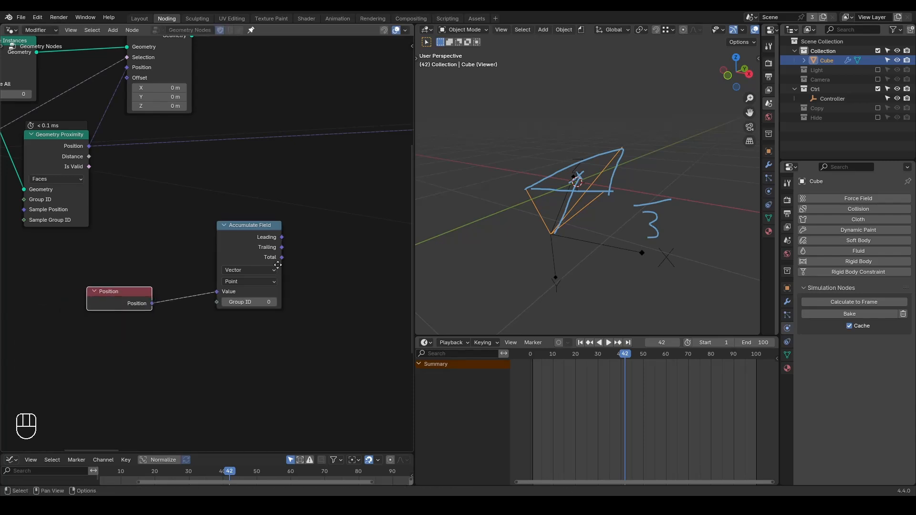
Connect the Accumulate Field's Total to a new Vector Math Divide node and set all three divisor components to 3.
middle_click_drag(278, 265, 235, 253)
left_click_drag(236, 251, 300, 264)
type("divid")
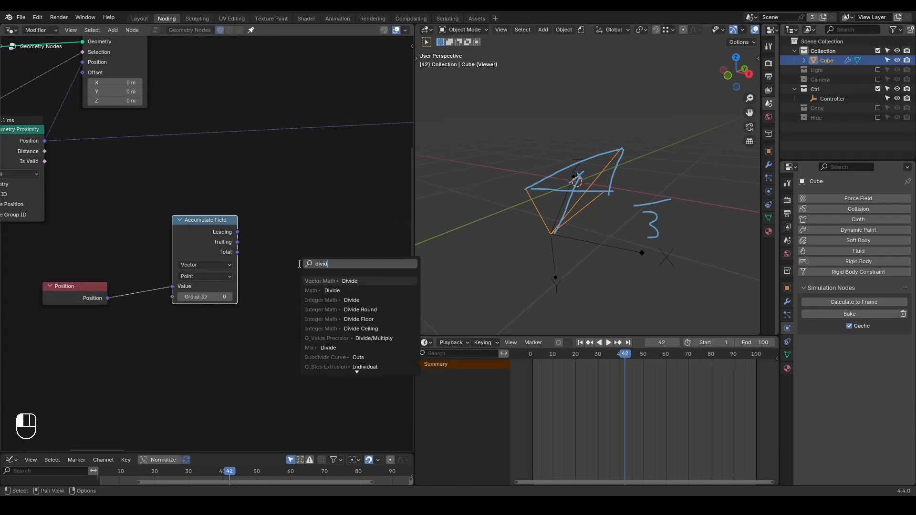
key("Return")
left_click(290, 238)
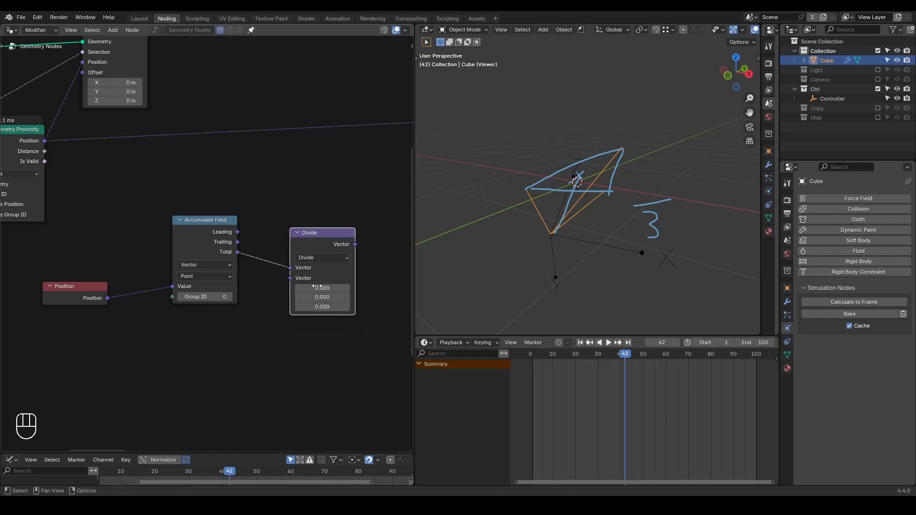
left_click_drag(322, 289, 322, 307)
type("3")
key("Return")
middle_click_drag(274, 306, 293, 299)
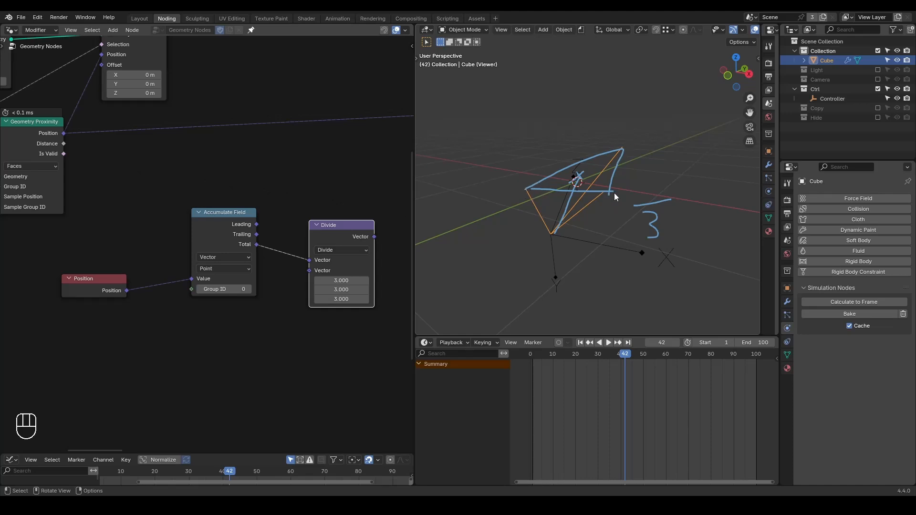
Annotate cross lines between the base lines, running from the triangle down towards the shared origin.
key("d")
mouse_move(550, 211)
left_mouse_down()
mouse_move(568, 216)
mouse_move(591, 187)
left_mouse_up()
left_click_drag(538, 209, 586, 209)
middle_click_drag(195, 327, 225, 310)
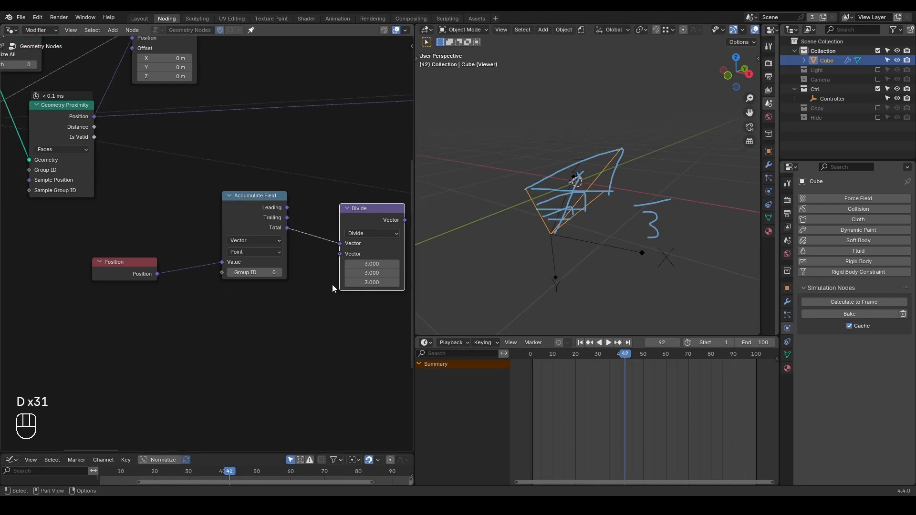
Add a Spline Parameter node below the Position node and connect its Index to the Accumulate Field's Group ID.
key("ctrl+a")
type("spline param")
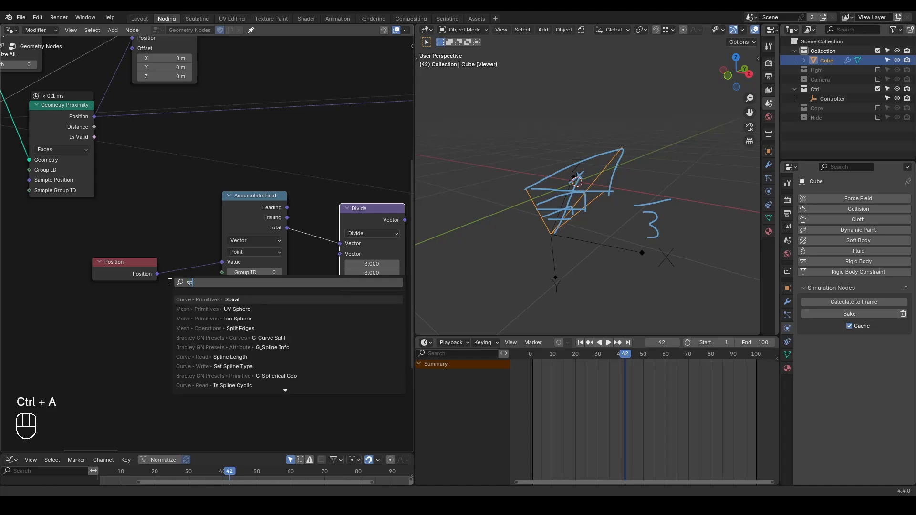
key("Return")
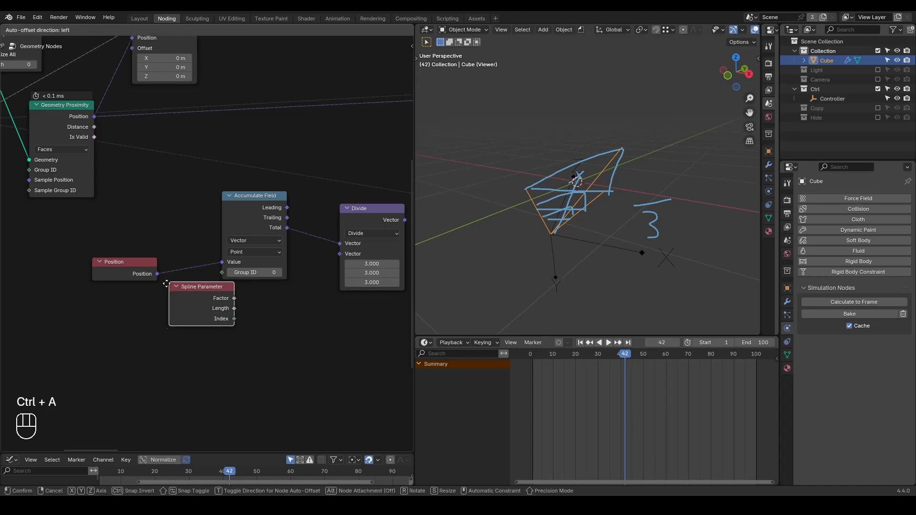
left_click(94, 306)
left_click_drag(157, 338, 222, 273)
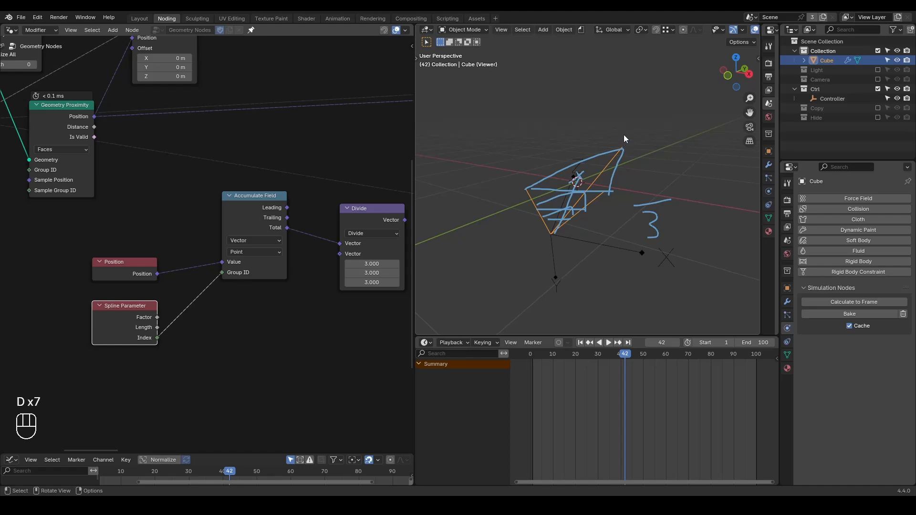
Replace the sketched triangle with handwritten 1s at the strands' start points and circle the Accumulate Field's Total output.
right_click_drag(623, 135, 540, 190)
mouse_move(531, 239)
left_mouse_down()
mouse_move(531, 260)
mouse_move(556, 241)
mouse_move(569, 257)
left_mouse_up()
key("d")
left_click(277, 229)
left_click_drag(298, 221, 268, 216)
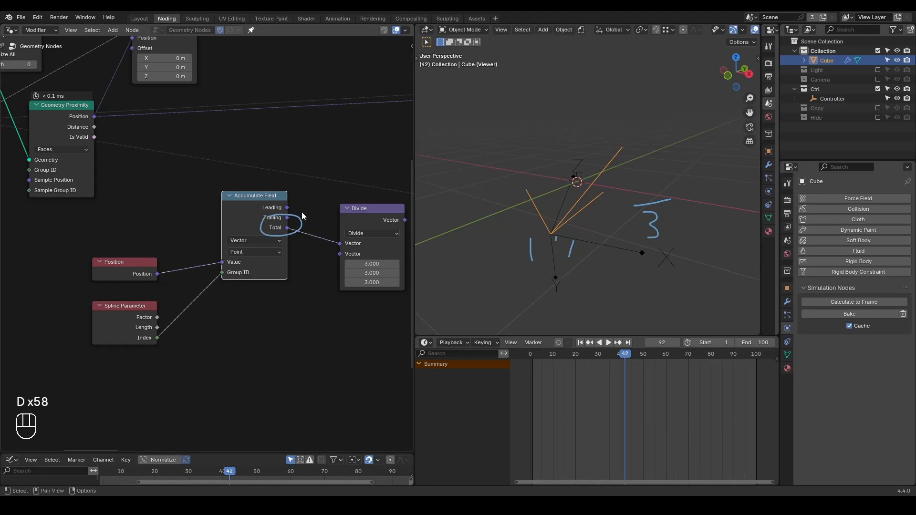
Annotate the end point of each of the three strands with a handwritten 2.
left_click_drag(507, 195, 519, 203)
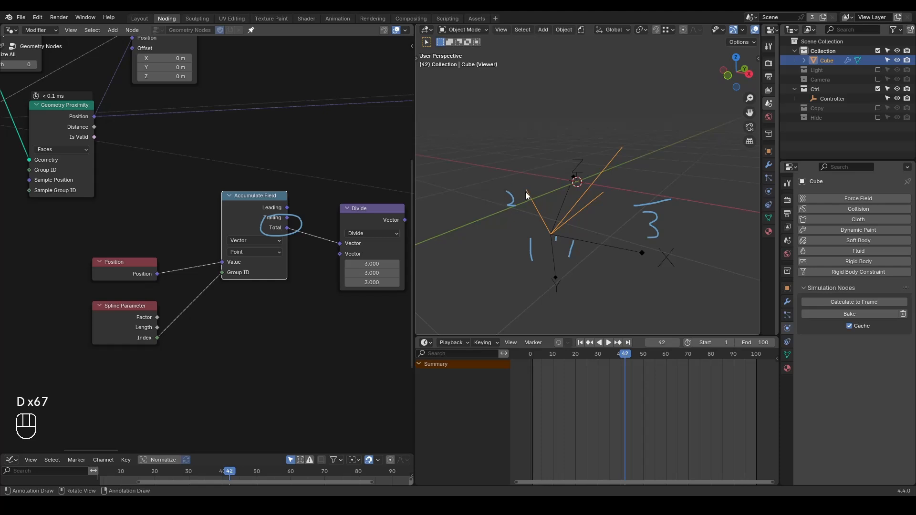
key("d")
left_click_drag(623, 123, 634, 137)
left_click_drag(615, 191, 630, 197)
Insert a second Set Position node before the Viewer and connect the Divide node's Vector to its Position.
middle_click_drag(350, 188, 270, 253)
scroll(269, 255, "down", 2)
scroll(244, 219, "up", 2)
key("ctrl+a")
type("set poi")
key("BackSpace")
type("s")
key("Return")
left_click(208, 86)
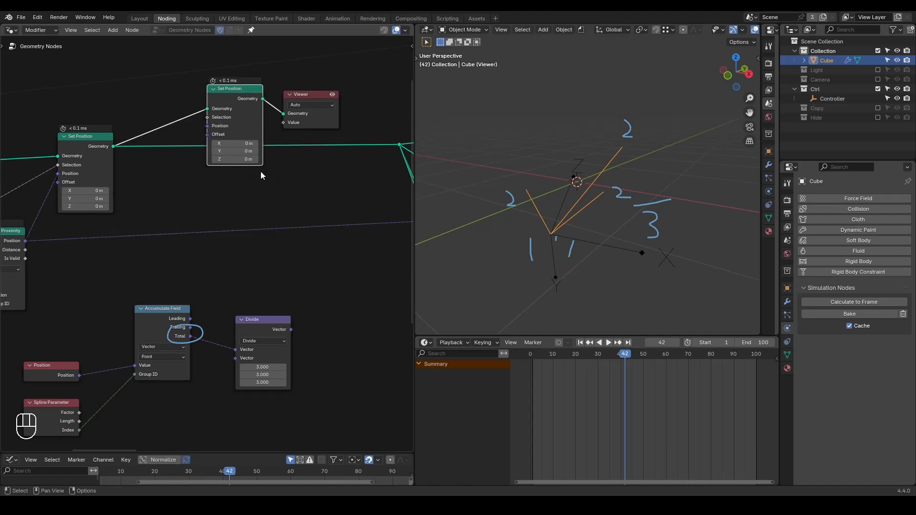
left_click_drag(289, 329, 206, 127)
Erase the viewport annotations and preview the second Set Position node through a Viewer moved out of the way.
left_click(303, 95)
key("x")
right_click_drag(640, 132, 501, 272)
left_click(262, 113, "ctrl+shift")
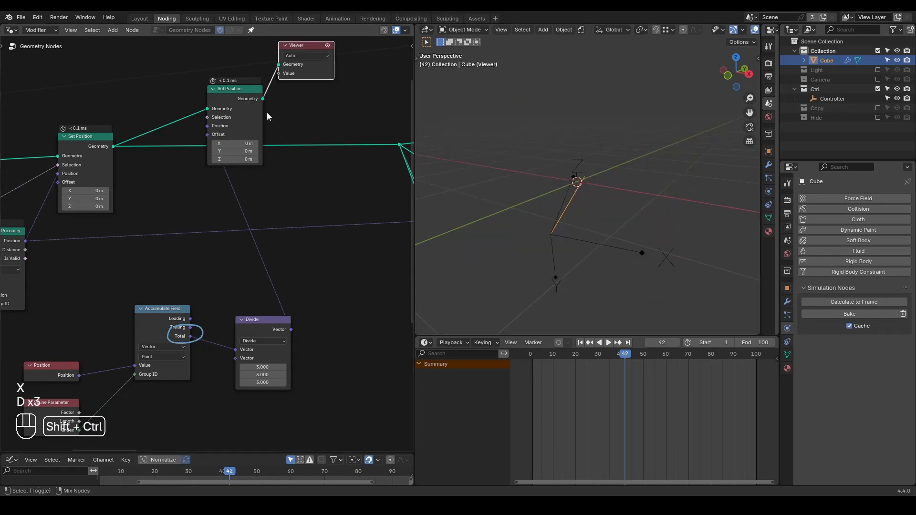
Space the second Set Position node apart from the averaging nodes and erase the circle drawn around Total.
left_click_drag(233, 109, 344, 179)
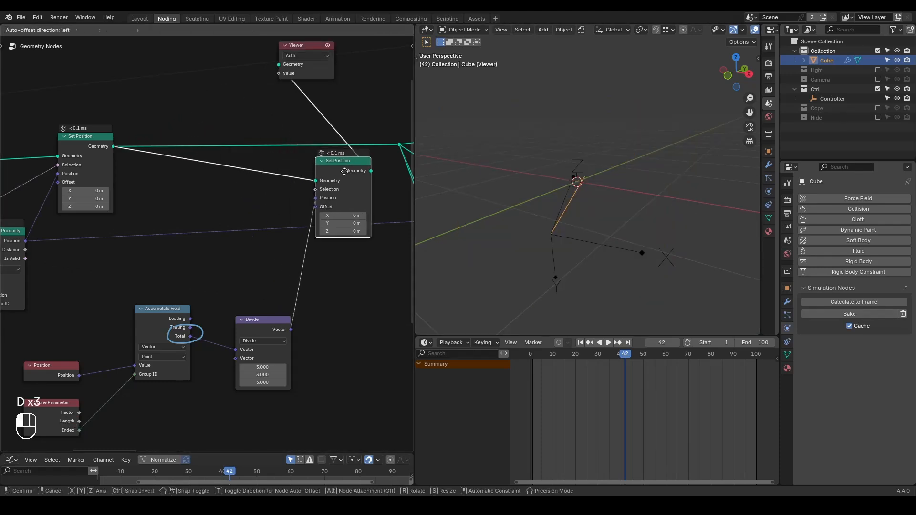
scroll(287, 307, "down", 2)
middle_click_drag(287, 307, 322, 276)
mouse_move(321, 277)
right_mouse_down()
mouse_move(245, 296)
mouse_move(214, 273)
right_mouse_up()
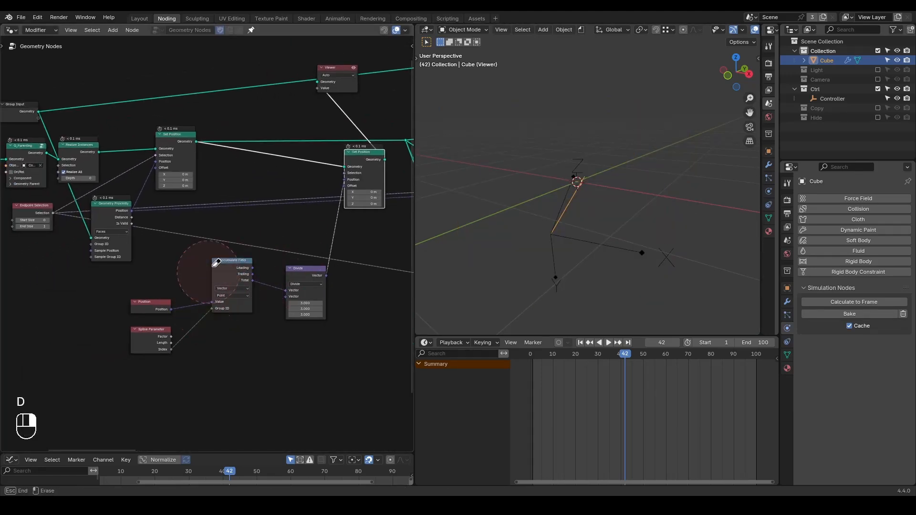
left_click_drag(319, 252, 173, 352)
key("g")
left_click(221, 249)
Insert a Vector Mix node between the Divide node and the second Set Position's Position input.
scroll(272, 276, "up", 2)
left_click_drag(258, 285, 322, 290)
type("mix")
key("Return")
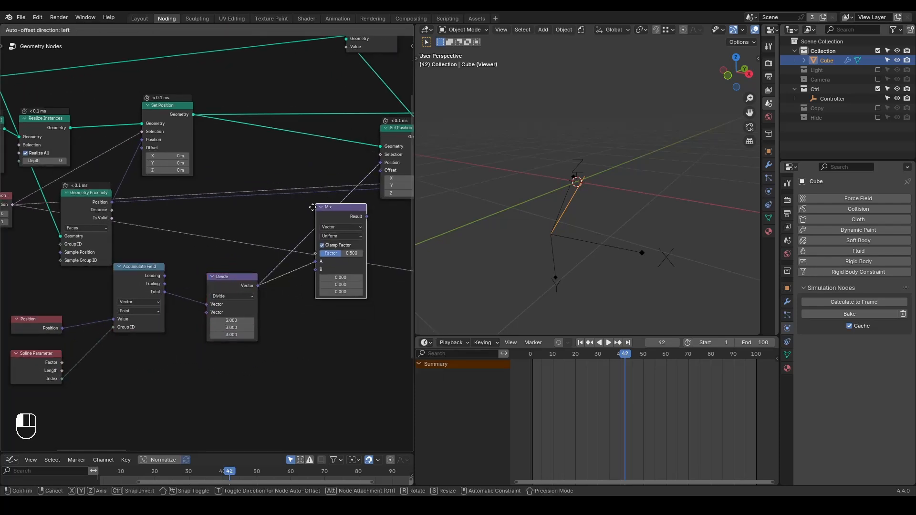
left_click(311, 246)
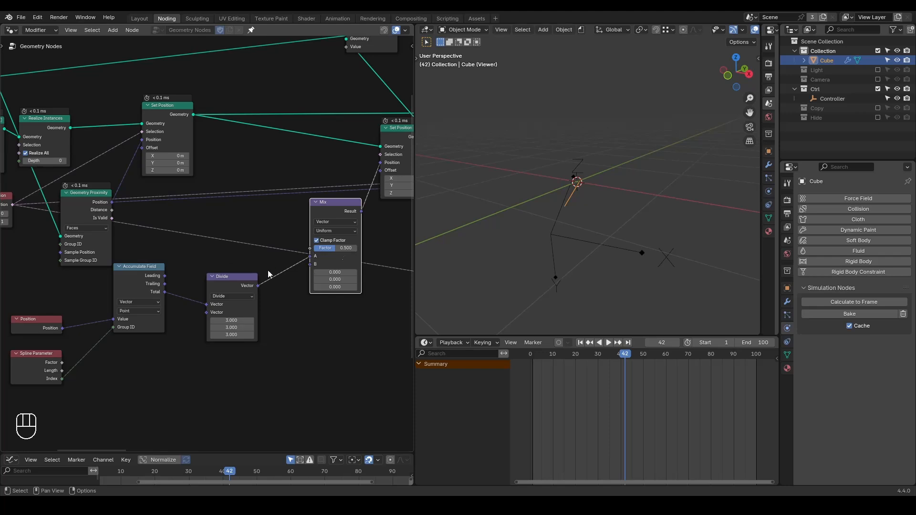
Route the Divide result into the Mix node's B input and feed a new Position node into A.
left_click_drag(310, 257, 220, 251)
type("posi")
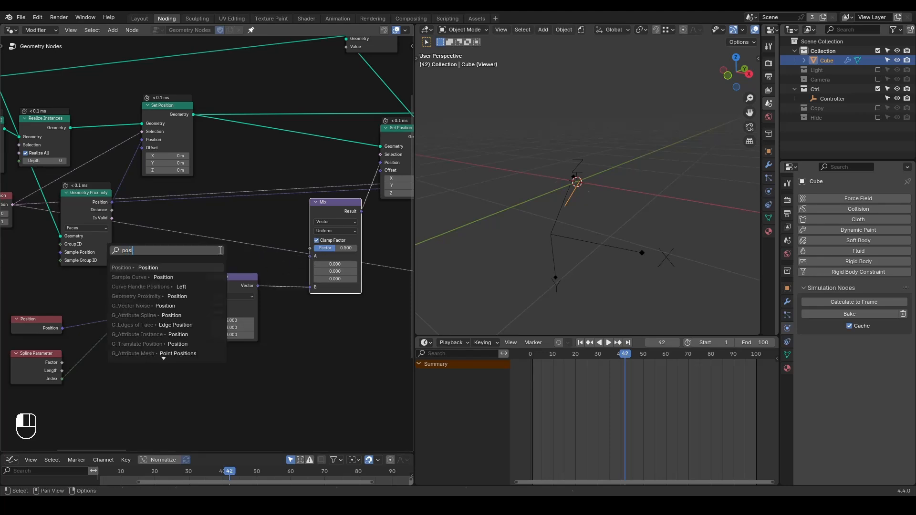
key("Return")
left_click(239, 247)
Adjust the Mix node's Factor up to 0.708.
mouse_move(329, 248)
left_mouse_down()
mouse_move(356, 249)
mouse_move(315, 248)
mouse_move(356, 248)
mouse_move(315, 248)
mouse_move(355, 248)
mouse_move(321, 248)
mouse_move(336, 248)
left_mouse_up()
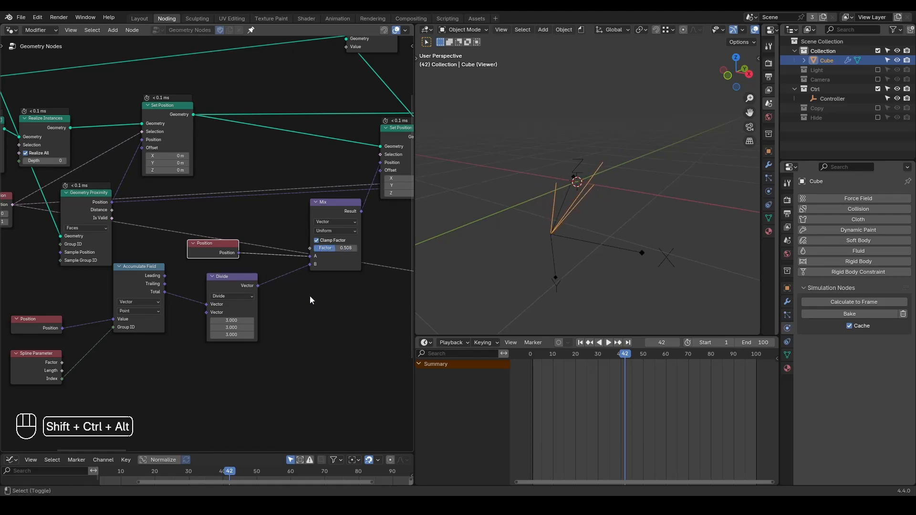
key("shift+ctrl+alt+q")
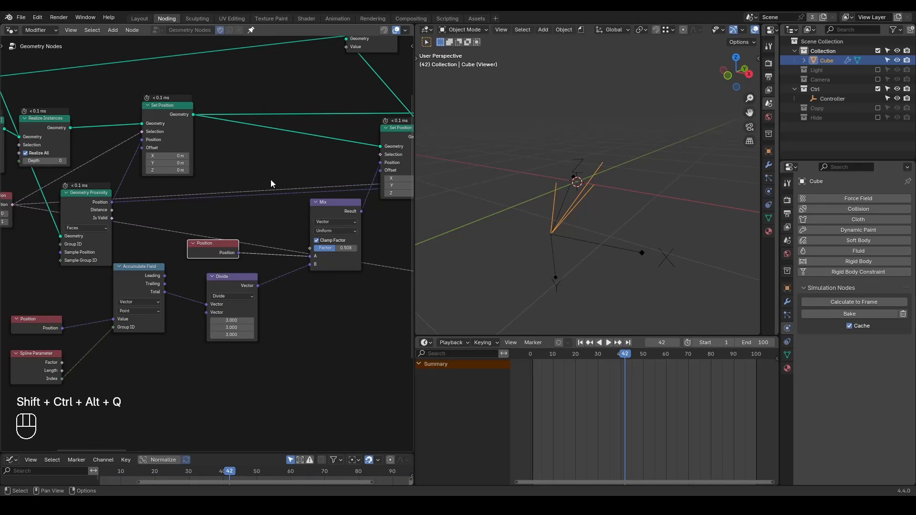
left_click_drag(336, 248, 345, 248)
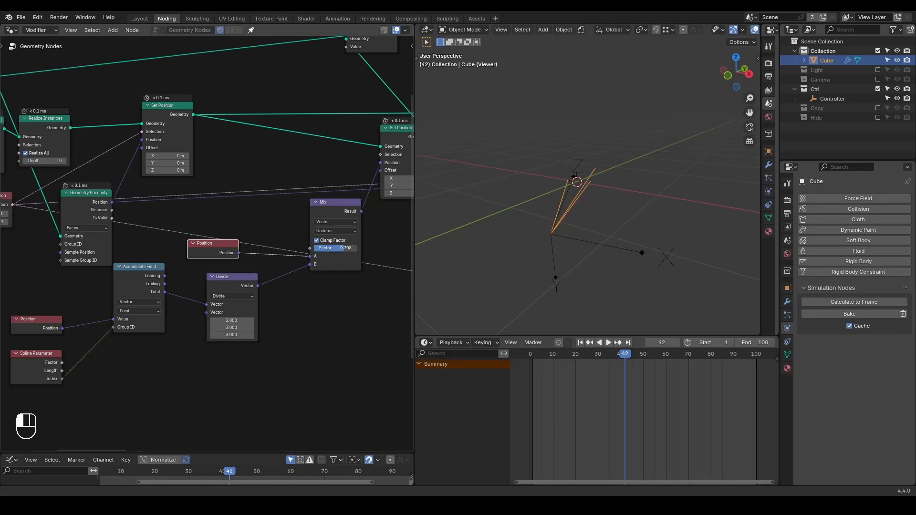
Annotate beside the strands in the viewport to illustrate the bend, and erase the marks.
key("d")
mouse_move(554, 173)
left_mouse_down()
mouse_move(578, 196)
mouse_move(564, 237)
left_mouse_up()
right_click_drag(571, 162, 557, 260)
Connect the Spline Parameter's Factor to the Mix node's Factor.
scroll(290, 309, "down", 1)
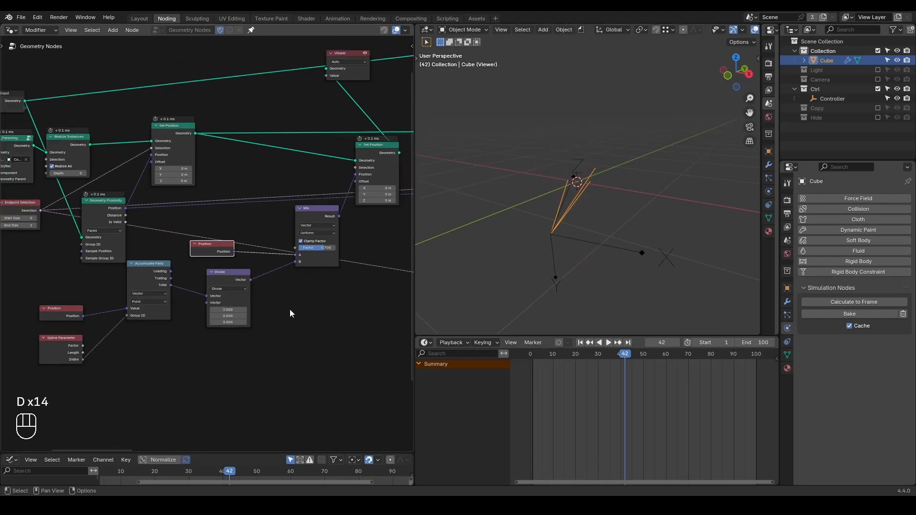
middle_click_drag(579, 189, 602, 216)
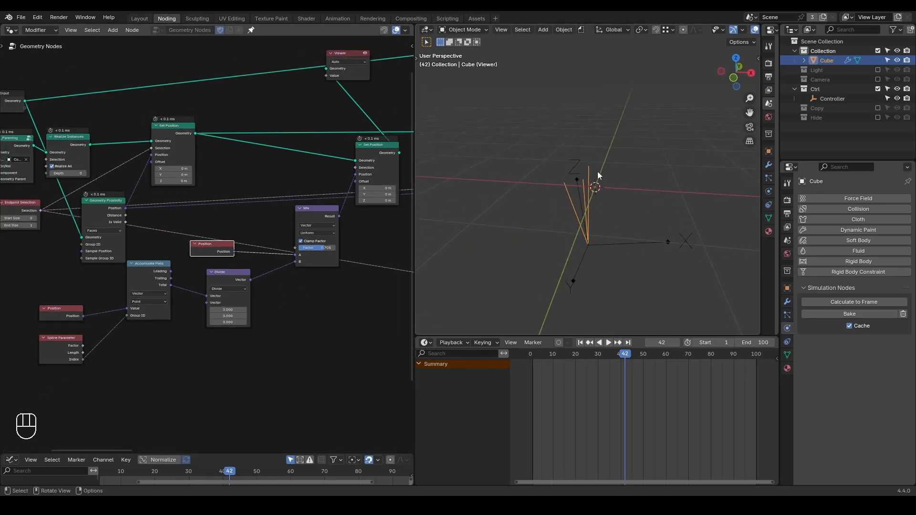
middle_click_drag(194, 316, 212, 279)
scroll(213, 279, "up", 1)
scroll(212, 279, "up", 1)
left_click_drag(84, 309, 332, 194)
middle_click_drag(310, 131, 289, 196)
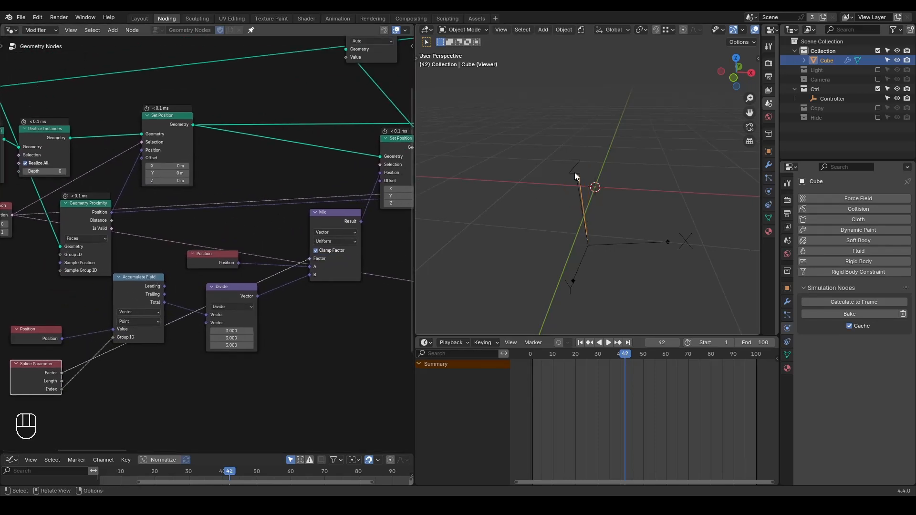
middle_click_drag(577, 196, 597, 204)
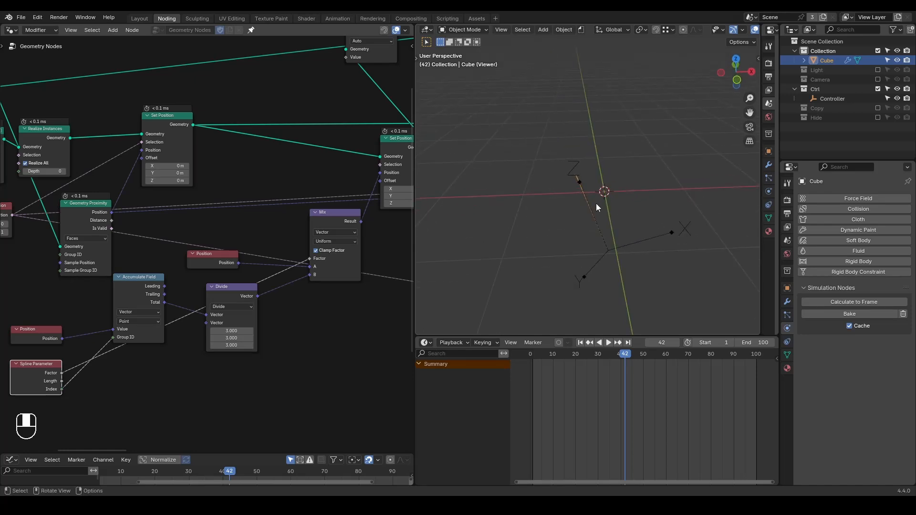
Insert a Resample Curve node in Count mode between the two Set Position nodes.
key("ctrl+a")
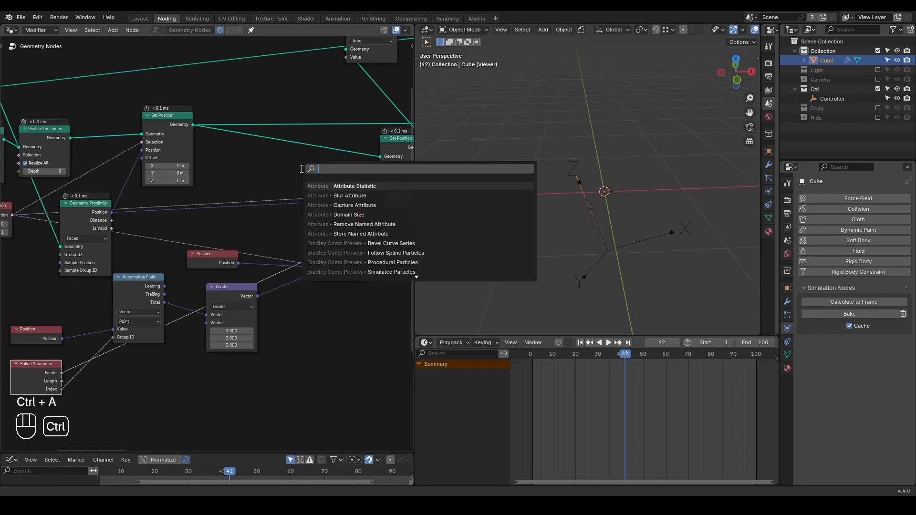
type("resa")
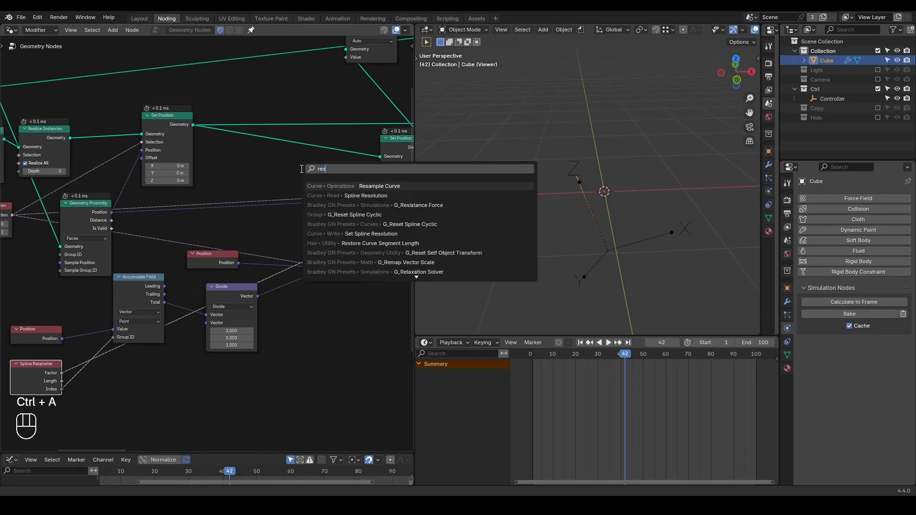
left_click(315, 184)
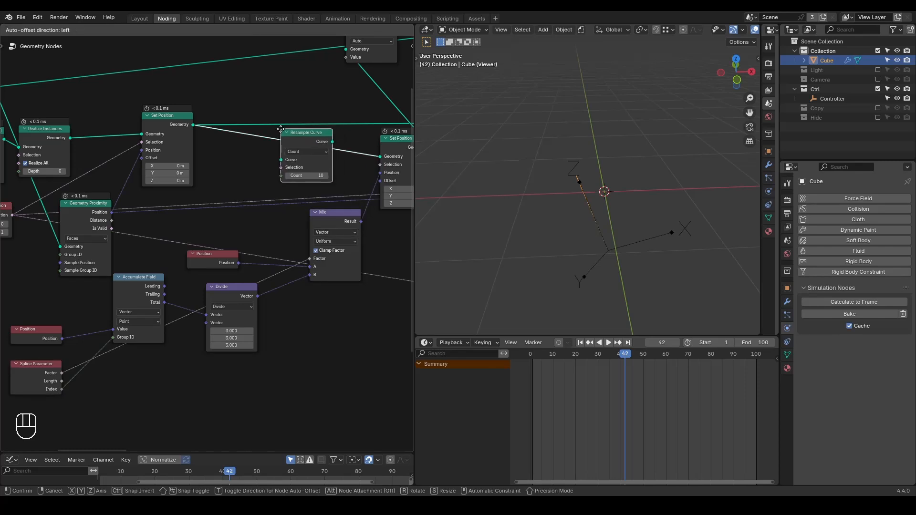
left_click(280, 130)
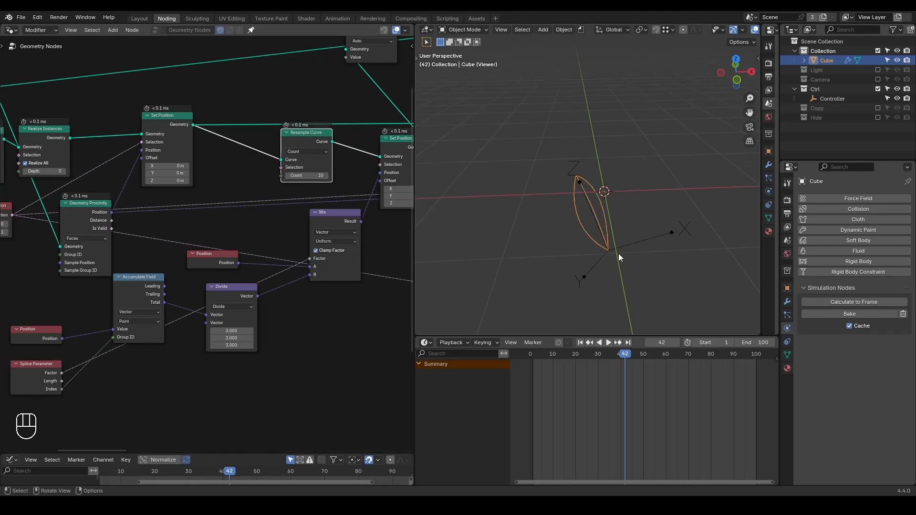
Collapse the Divide node and insert a G_Remap 0-1 node with Reverse 0-1 enabled between Spline Parameter's Factor and the Mix Factor.
middle_click_drag(301, 293, 310, 252)
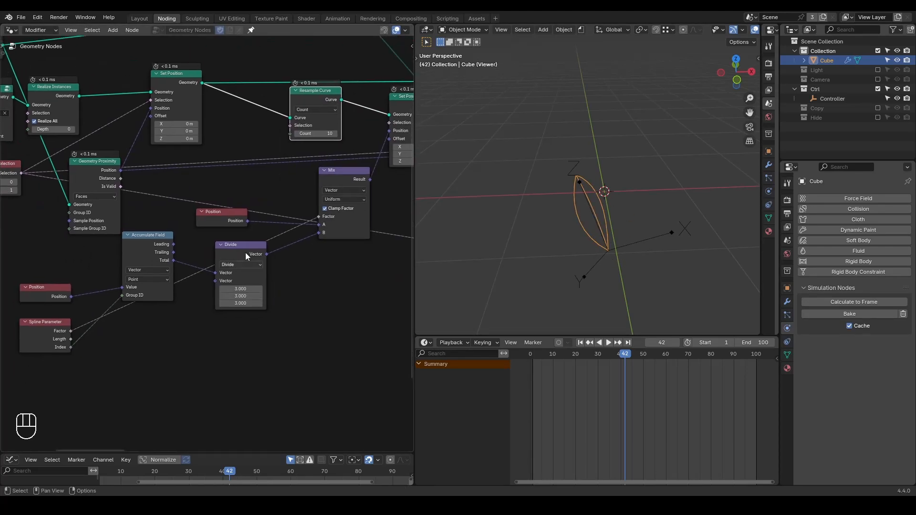
left_click(220, 244)
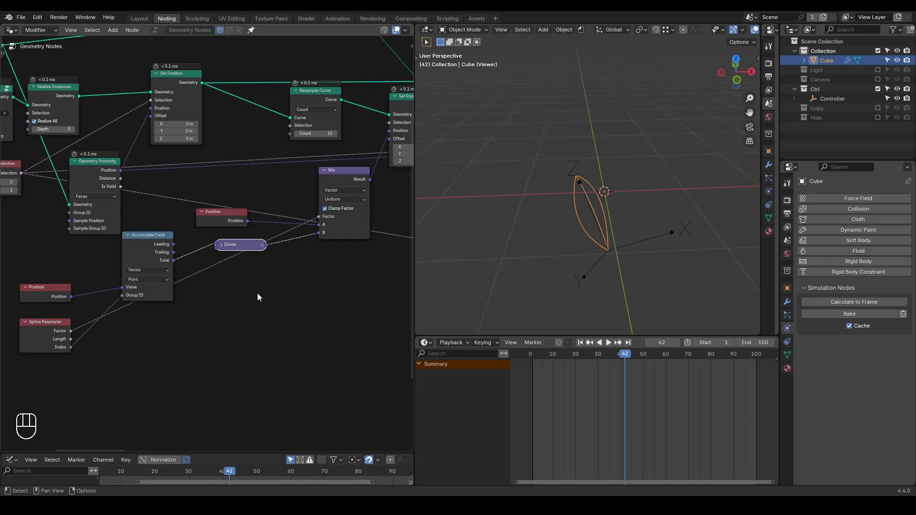
key("ctrl+a")
type("remap")
key("Return")
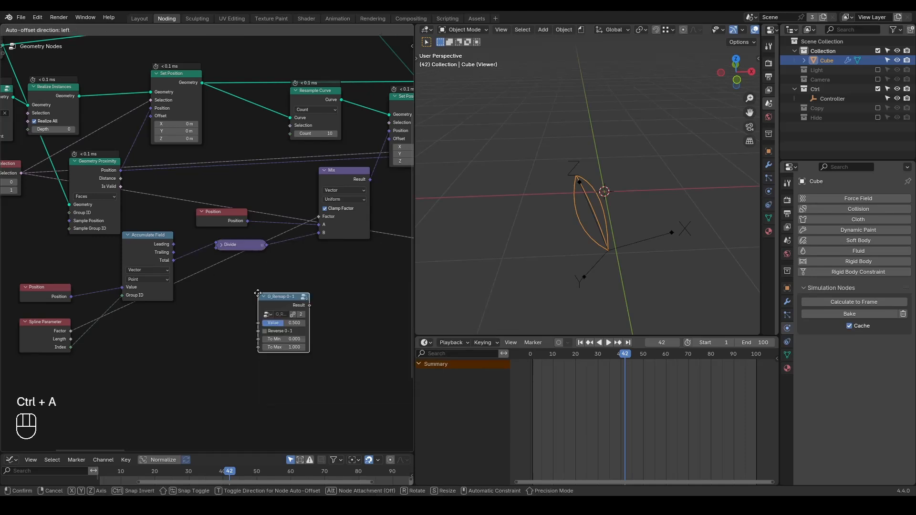
left_click(240, 285)
left_click(248, 323)
Circle the end of one curved strand in the viewport and preview the first Set Position node's output.
key("d")
left_click_drag(523, 198, 531, 198)
middle_click_drag(310, 222, 290, 254)
scroll(176, 156, "down", 1)
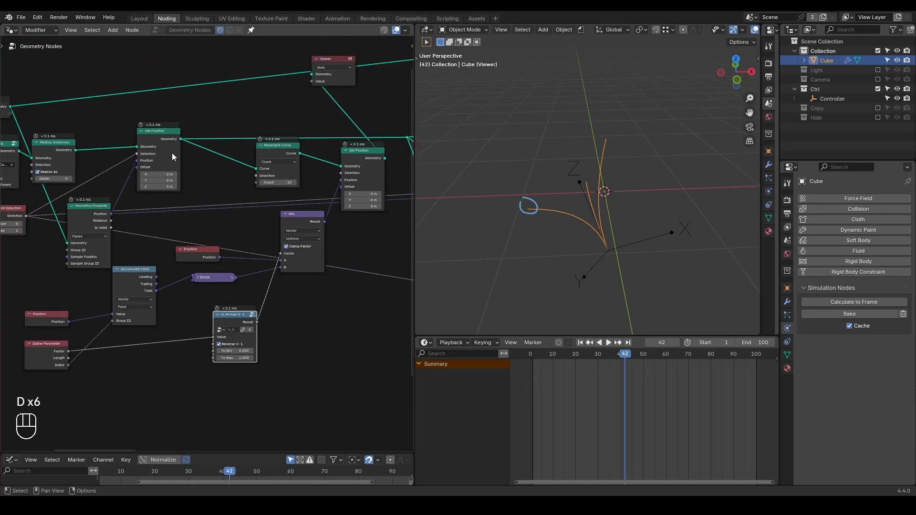
left_click(174, 158, "ctrl+shift")
left_click(245, 319, "ctrl+shift")
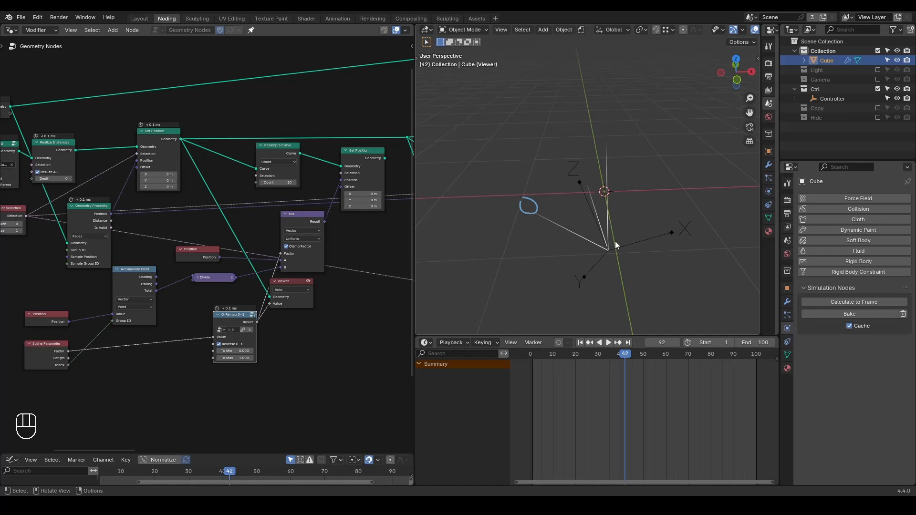
Annotate near the strands' shared origin and erase the viewport annotations.
key("d")
left_click_drag(624, 243, 621, 274)
key("d")
mouse_move(577, 192)
right_mouse_down()
mouse_move(535, 198)
mouse_move(623, 260)
right_mouse_up()
Delete the Viewer and preview the Set Position node that follows the Resample Curve.
left_click(282, 283)
middle_click_drag(332, 292, 351, 272)
scroll(344, 276, "up", 1)
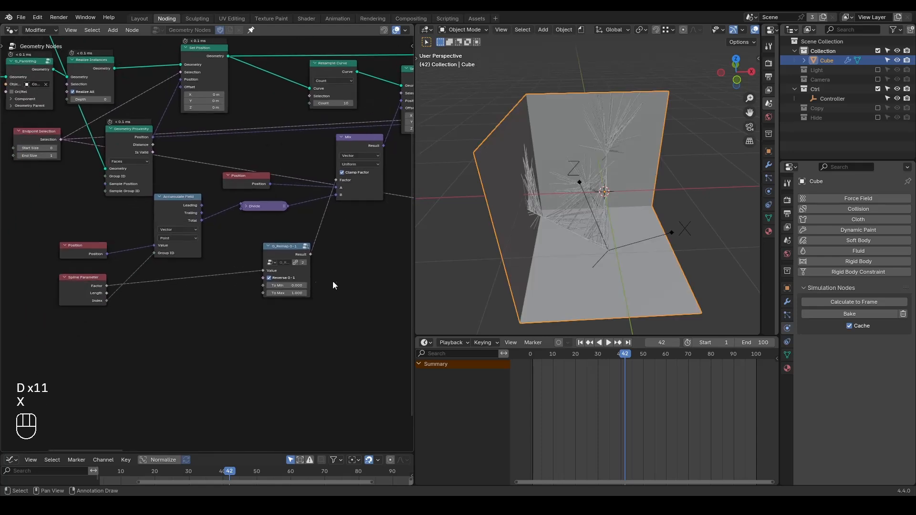
middle_click_drag(330, 167, 263, 201)
left_click(363, 111, "ctrl+shift")
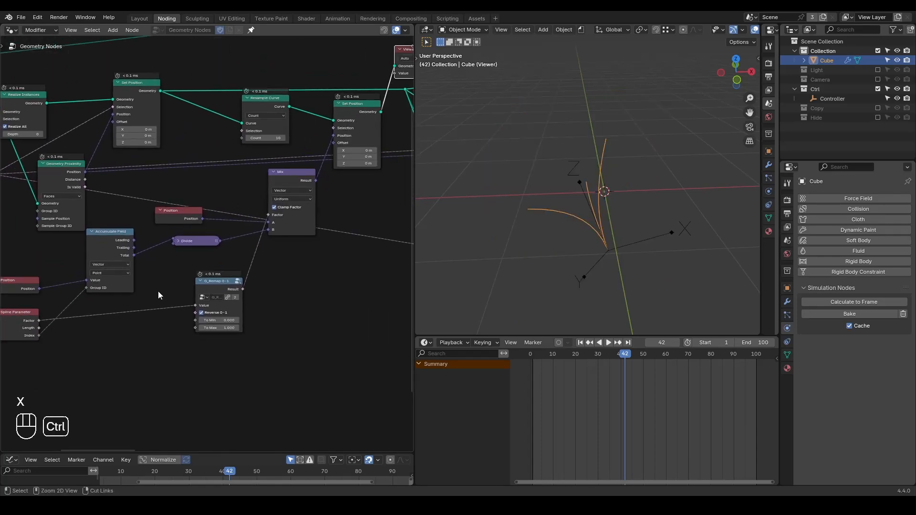
Insert a Float Curve between Spline Parameter's Factor and G_Remap 0-1, bending it down with a point at about 0.59, 0.31.
key("ctrl+a")
type("float")
key("Return")
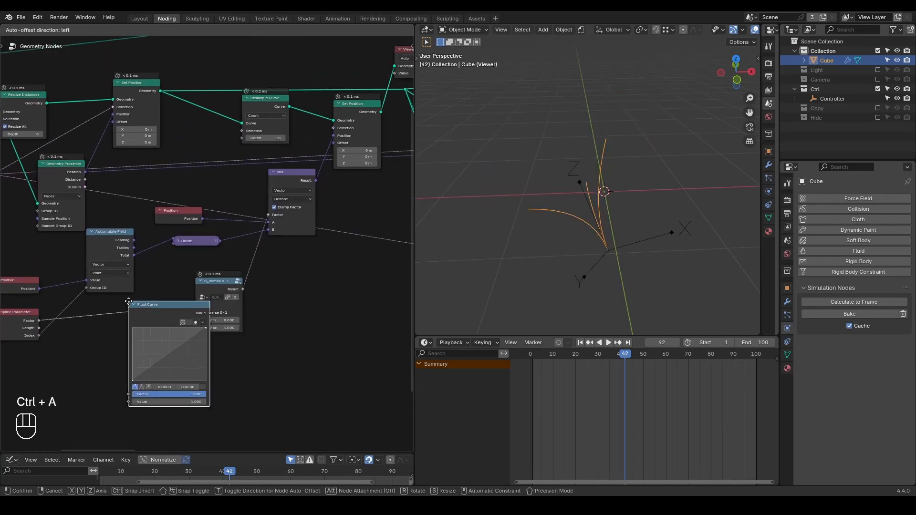
left_click(127, 301)
middle_click_drag(171, 365, 168, 339)
scroll(154, 330, "up", 1)
left_click_drag(132, 330, 143, 341)
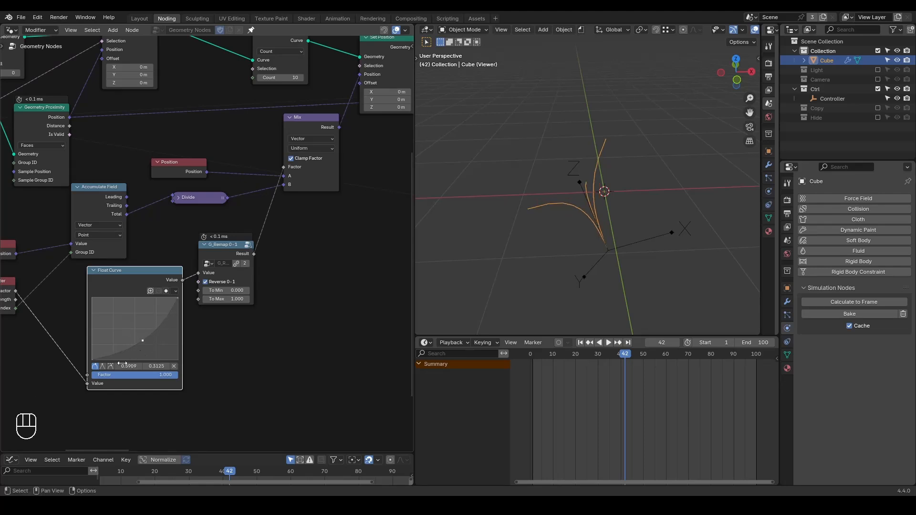
left_click(111, 366)
Raise the Resample Curve's Count to about 28 and connect the second Set Position's Geometry to the downstream reroute.
middle_click_drag(563, 251, 622, 257)
scroll(288, 196, "down", 1)
left_click_drag(268, 102, 346, 154)
middle_click_drag(346, 154, 202, 249)
left_click_drag(240, 171, 262, 152)
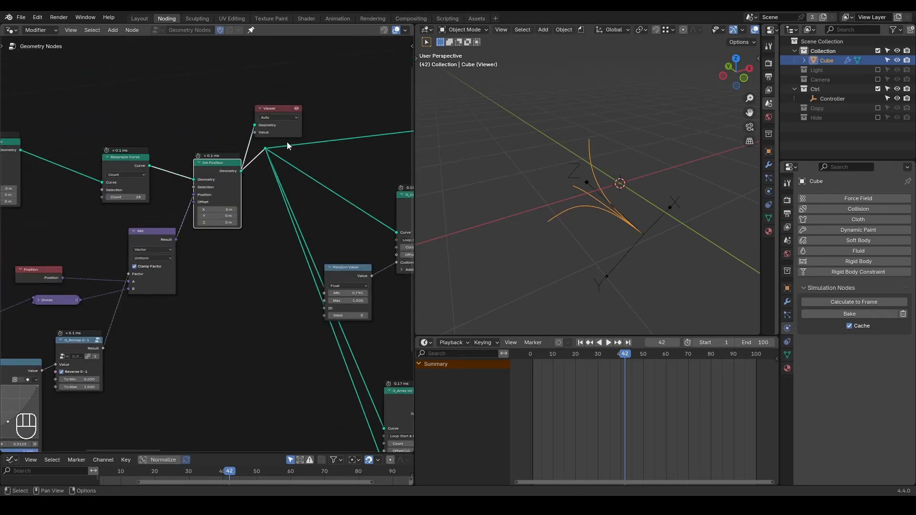
Dissolve the reroute and the Viewer so the second Set Position feeds the downstream nodes directly.
left_click(257, 156)
key("ctrl+x")
left_click(271, 110)
key("ctrl+x")
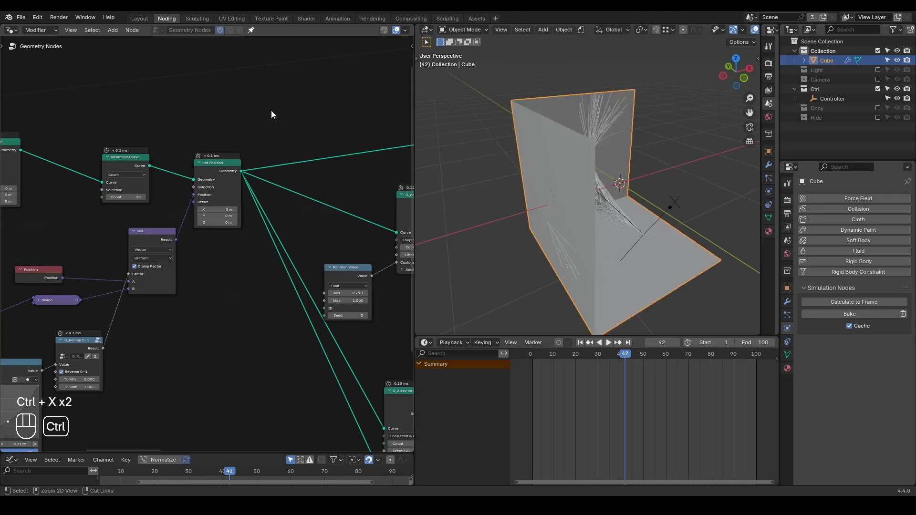
middle_click_drag(623, 246, 602, 210)
scroll(572, 225, "up", 4)
middle_click_drag(561, 187, 558, 194)
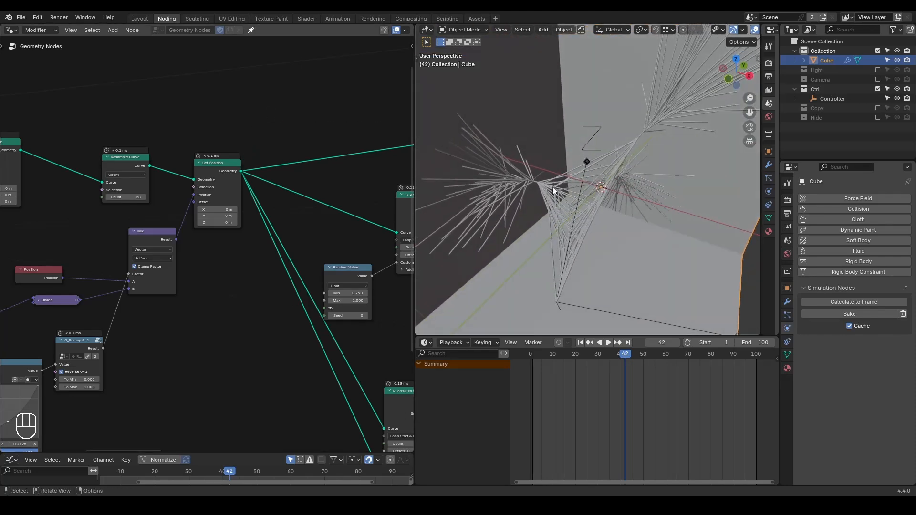
Preview the lower branch's Instance on Points output, and the Set Position node after its Realize Instances.
scroll(562, 207, "down", 3)
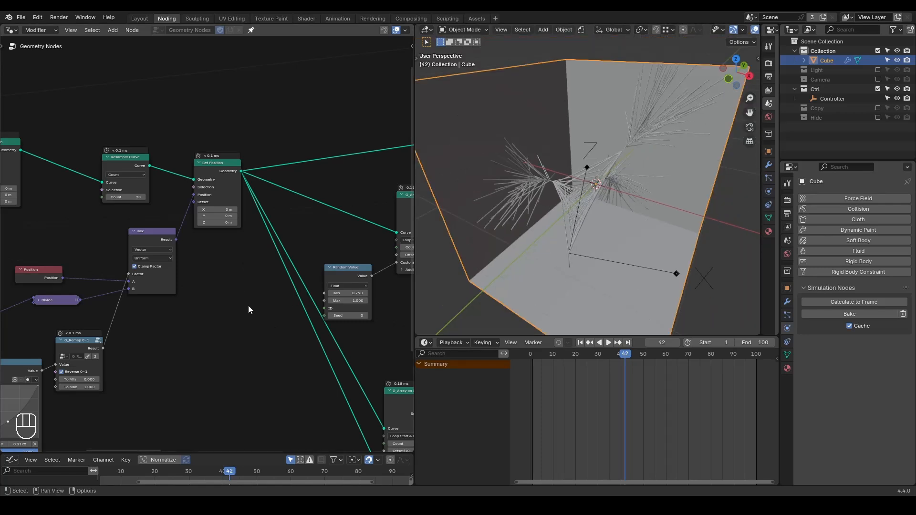
scroll(157, 221, "down", 3)
middle_click_drag(377, 252, 259, 200)
scroll(258, 200, "up", 1)
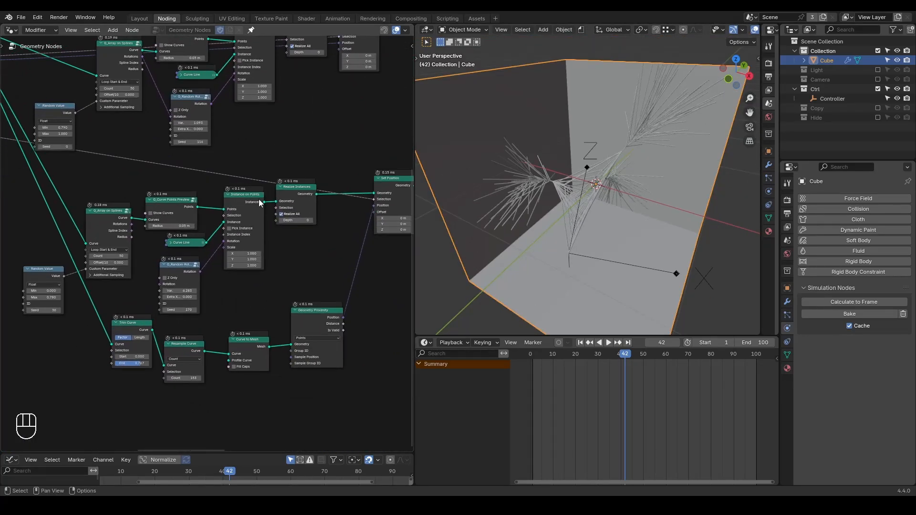
left_click(255, 205, "ctrl+shift")
middle_click_drag(597, 217, 581, 232)
scroll(293, 270, "up", 2)
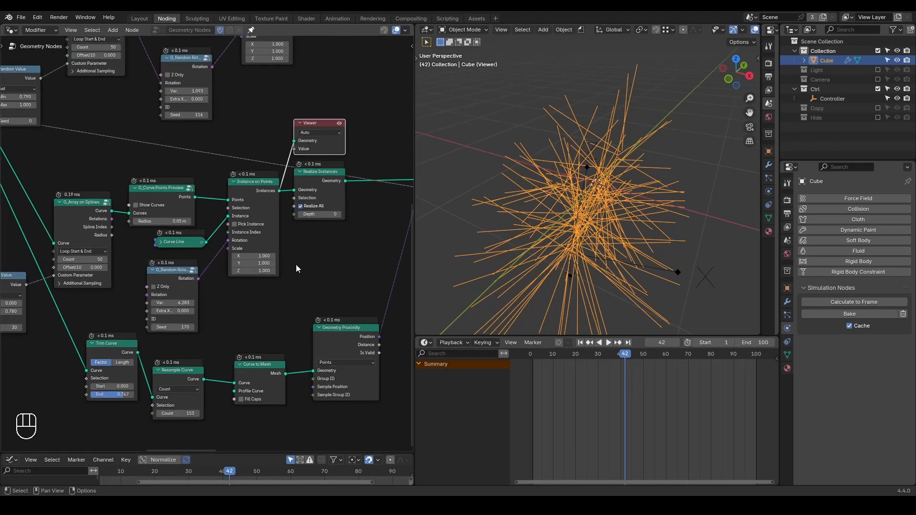
middle_click_drag(347, 193, 252, 205)
scroll(253, 206, "down", 1)
left_click(346, 189, "ctrl+shift")
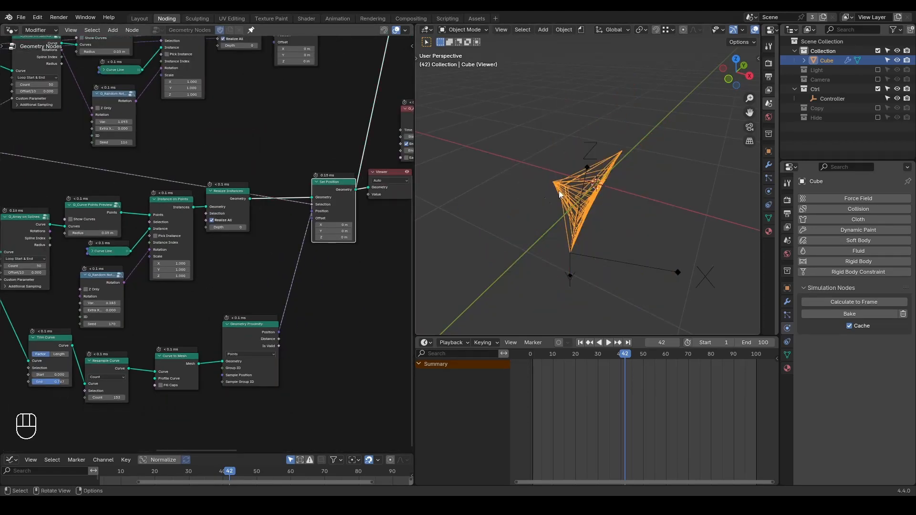
middle_click_drag(572, 207, 604, 196)
Add a G_Value Precision node, connect its Value to the lower Instance on Points' Scale, and set it to 3.
middle_click_drag(227, 274, 262, 252)
key("ctrl+a")
type("value pre")
key("Return")
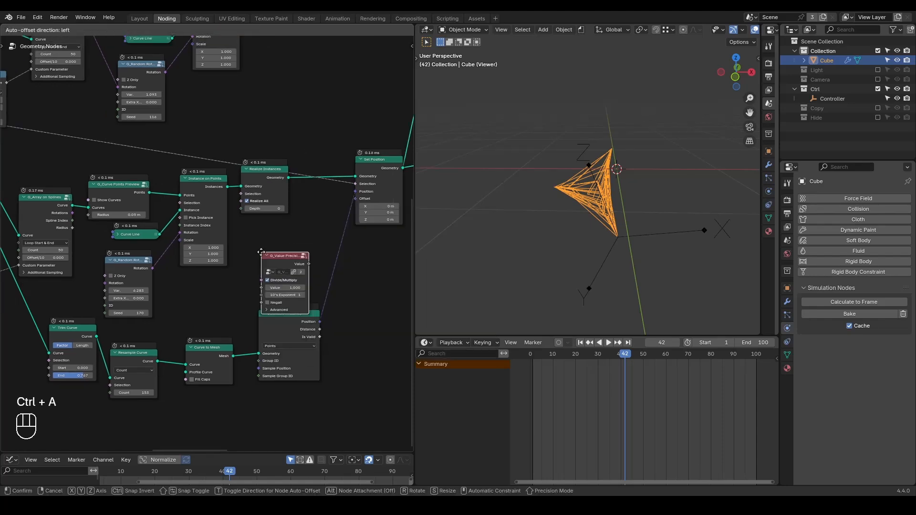
left_click(206, 276)
left_click_drag(223, 281, 179, 241)
scroll(286, 248, "up", 4)
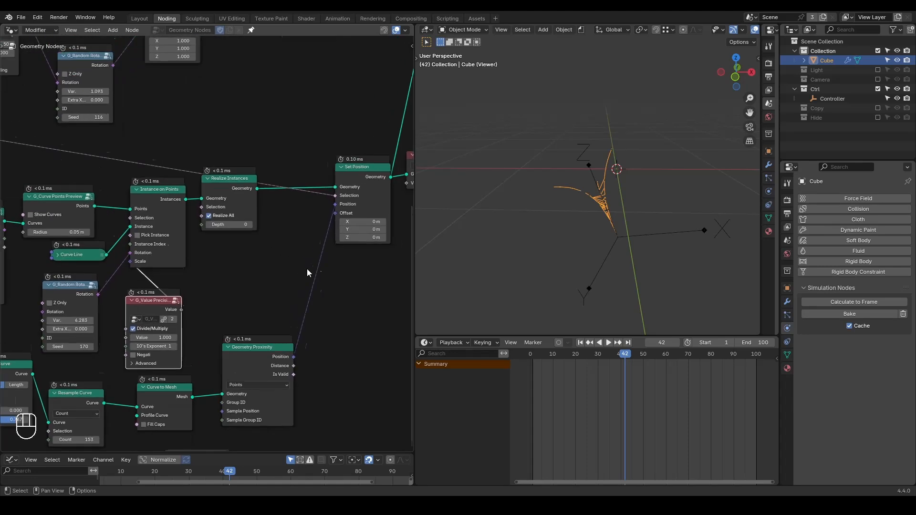
left_click_drag(169, 343, 262, 312)
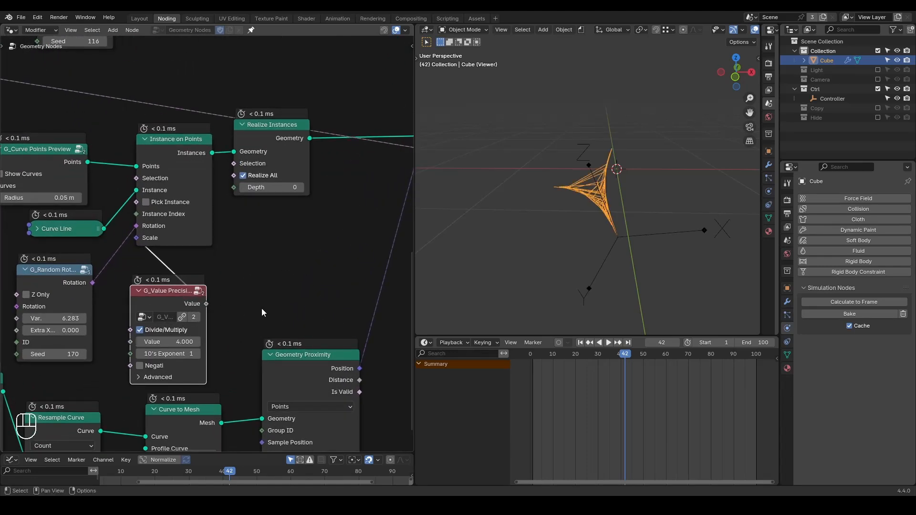
left_click(139, 341)
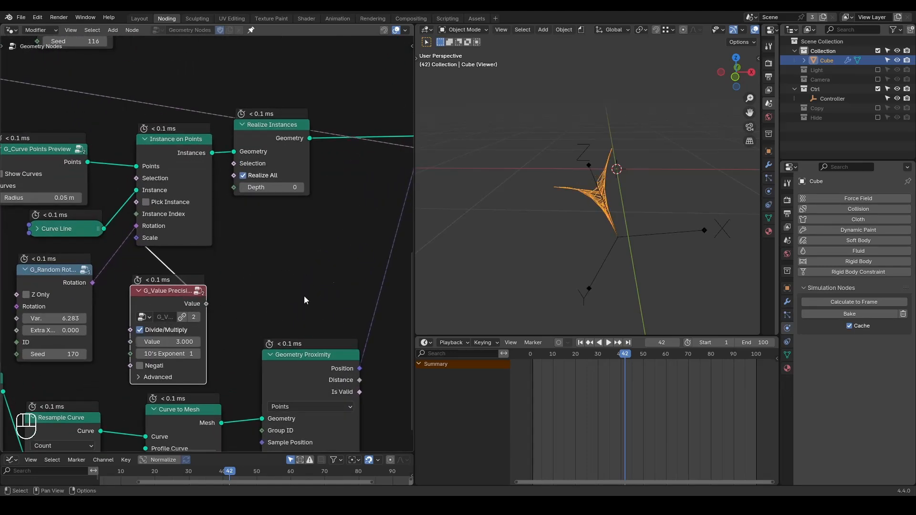
Mark the snapped strands with temporary annotation strokes, and delete the Viewer to show the full node tree result.
middle_click_drag(528, 214, 509, 229)
key("d")
mouse_move(612, 181)
left_mouse_down()
mouse_move(616, 167)
mouse_move(576, 195)
left_mouse_up()
right_click_drag(630, 162, 575, 196)
scroll(293, 220, "down", 5)
middle_click_drag(343, 191, 255, 240)
left_click(348, 195)
key("x")
middle_click_drag(582, 246, 611, 244)
Set the G_Value Precision node's Value to 4.
middle_click_drag(166, 343, 291, 277)
scroll(291, 278, "up", 3)
left_click(205, 297)
type("4")
key("Return")
middle_click_drag(599, 211, 572, 213)
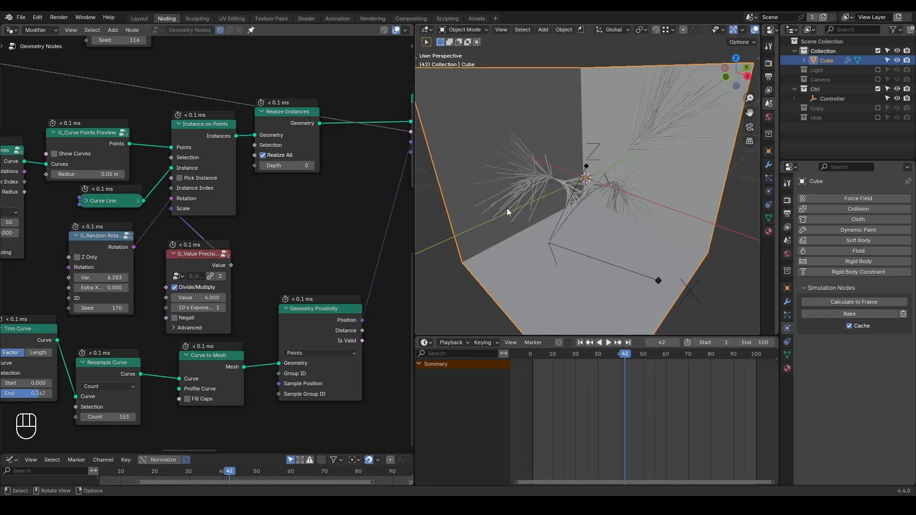
Preview the Set Position node after Join Geometry and play the animation to check the strands' growth.
key("shift+ctrl+alt+q")
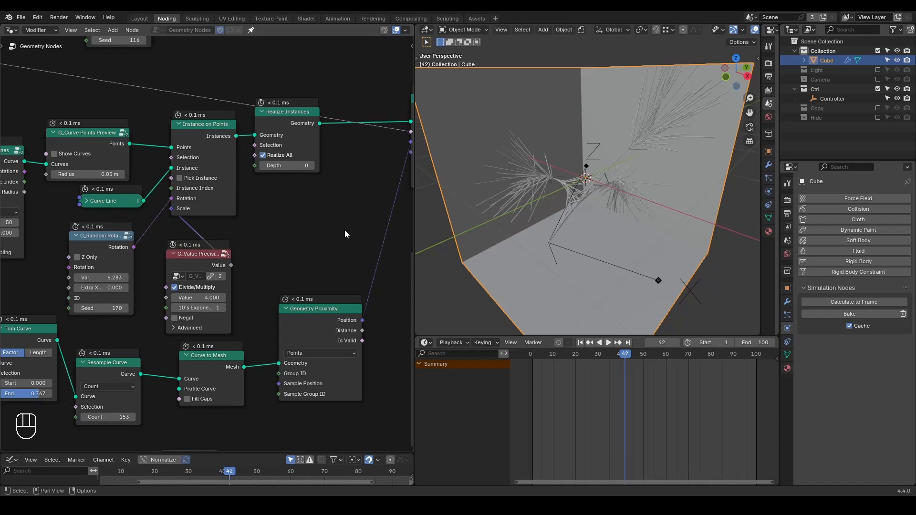
scroll(345, 231, "down", 4)
middle_click_drag(355, 120, 126, 258)
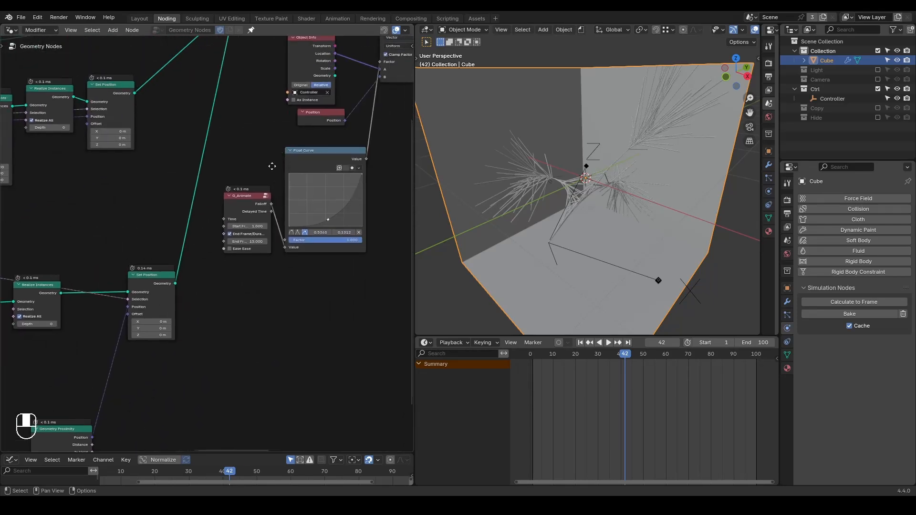
middle_click_drag(285, 152, 180, 262)
left_click(370, 79, "ctrl+shift")
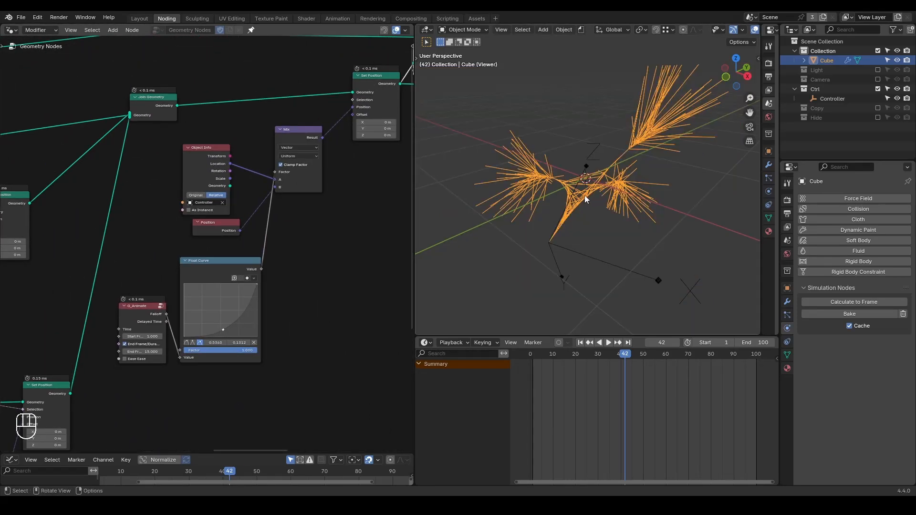
key("shift+space")
key("space")
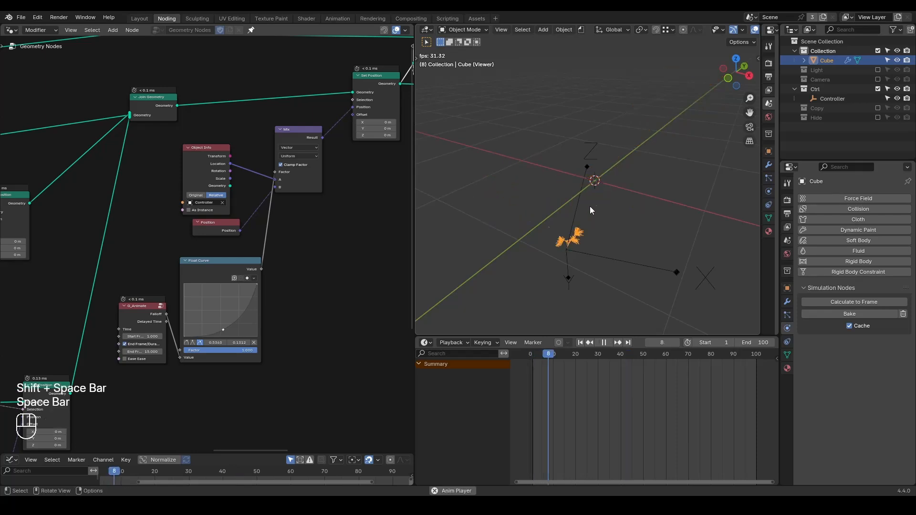
key("space")
Sketch temporary annotation arrows from the Controller along the strands' growth directions, and erase them.
key("d")
mouse_move(562, 245)
left_mouse_down()
mouse_move(532, 227)
mouse_move(558, 222)
left_mouse_up()
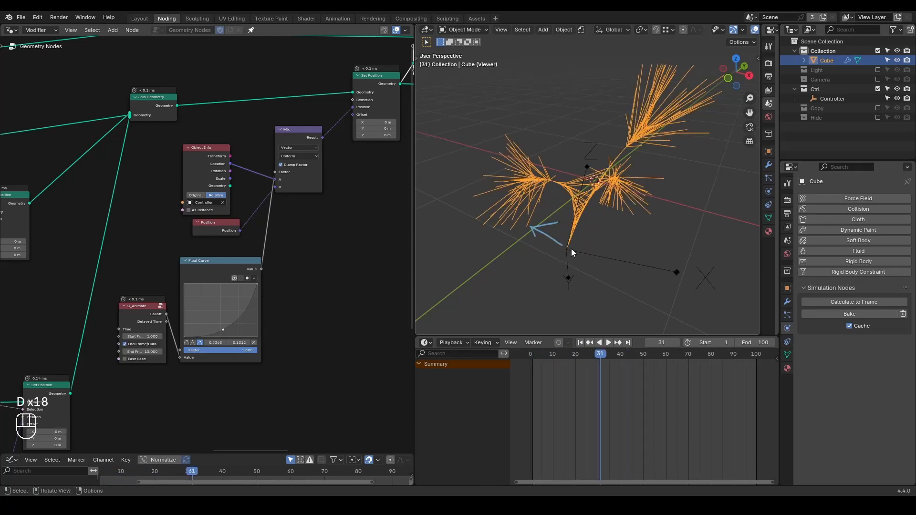
left_click_drag(616, 217, 636, 211)
middle_click_drag(595, 229, 601, 234)
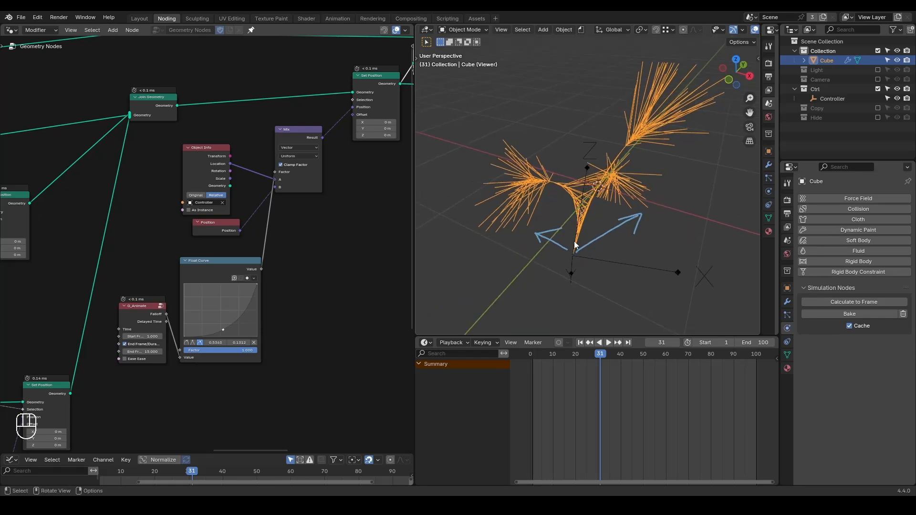
mouse_move(589, 156)
left_mouse_down()
mouse_move(581, 177)
mouse_move(602, 171)
left_mouse_up()
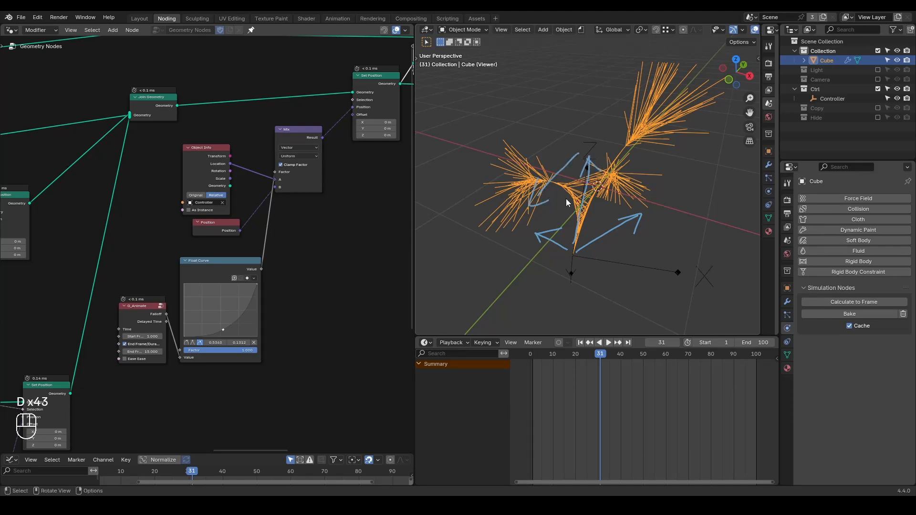
mouse_move(573, 245)
left_mouse_down()
mouse_move(568, 200)
mouse_move(552, 192)
left_mouse_up()
right_click_drag(597, 139, 573, 261)
scroll(377, 236, "down", 2)
Shift the Mix and final Set Position nodes along to make room, and duplicate the Mix node beside Object Info.
middle_click_drag(377, 237, 309, 226)
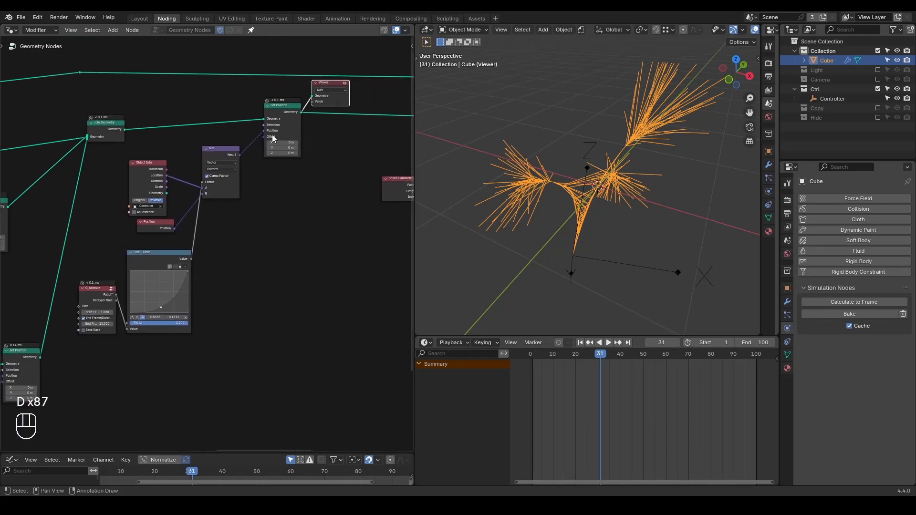
left_click_drag(345, 52, 214, 173)
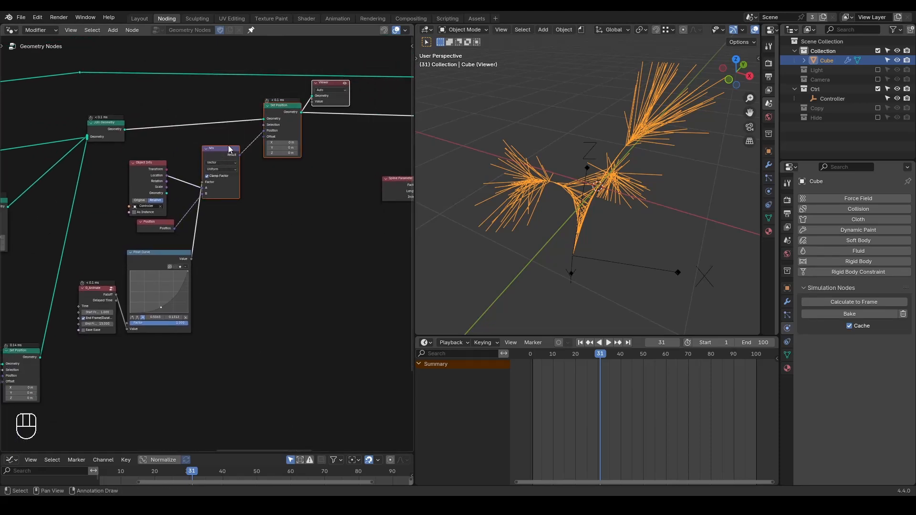
key("g")
left_click(320, 144)
left_click(297, 135)
left_click(293, 167)
key("shift+d")
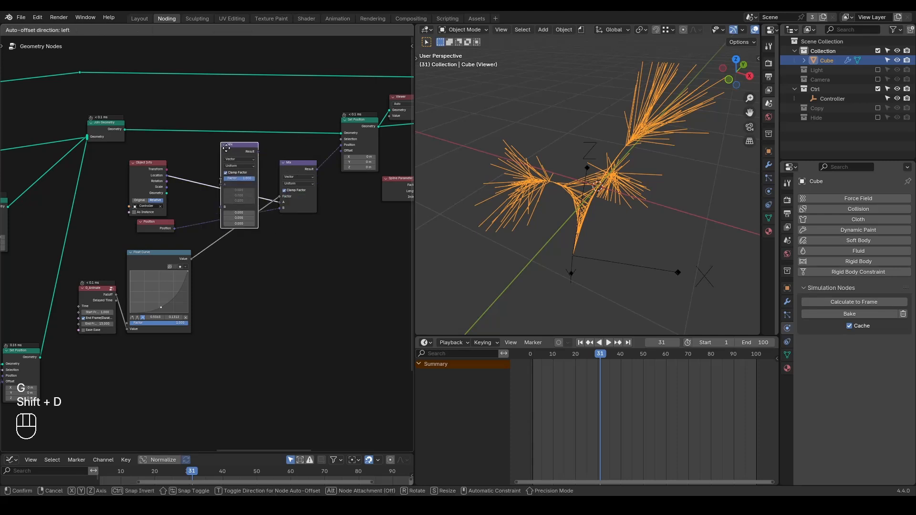
left_click(194, 183)
Connect Object Info's Location to the duplicated Mix's A, and its Result to the original Mix's A.
scroll(167, 177, "up", 3)
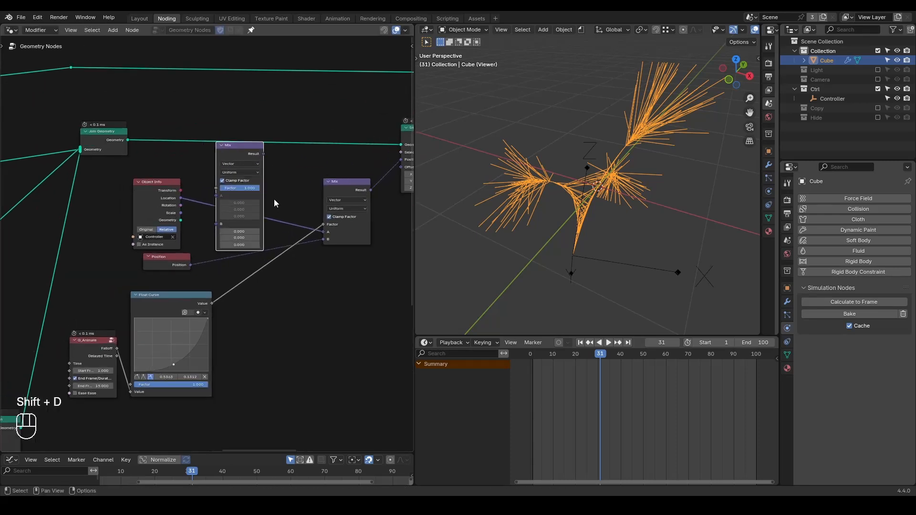
left_click_drag(169, 176, 210, 177)
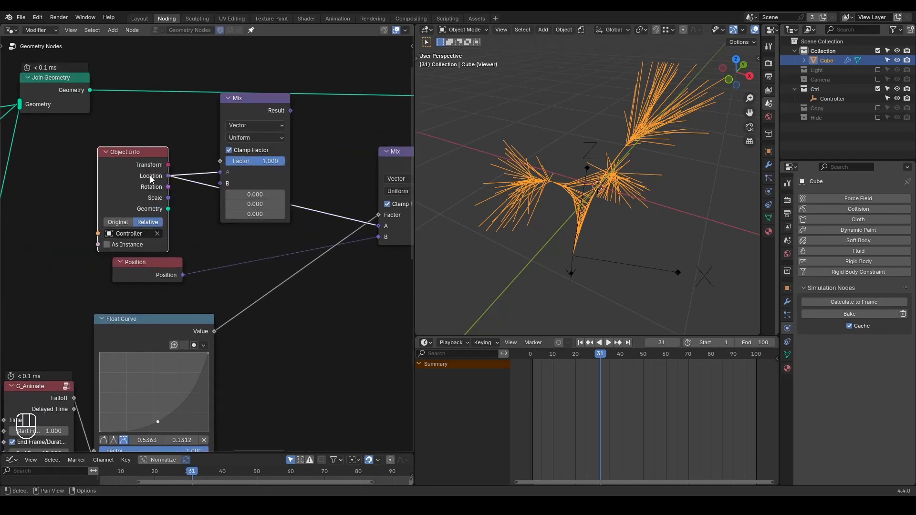
left_click_drag(151, 179, 99, 159)
scroll(213, 201, "down", 1)
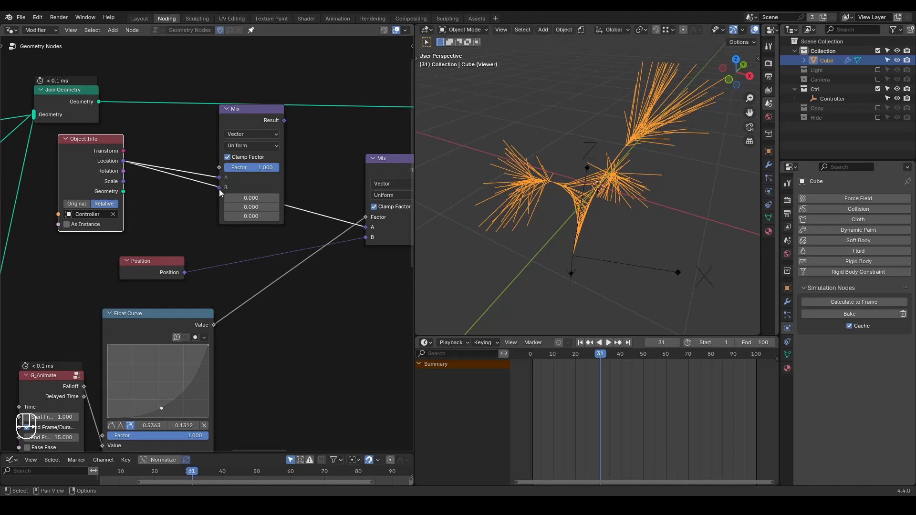
left_click_drag(294, 183, 194, 194)
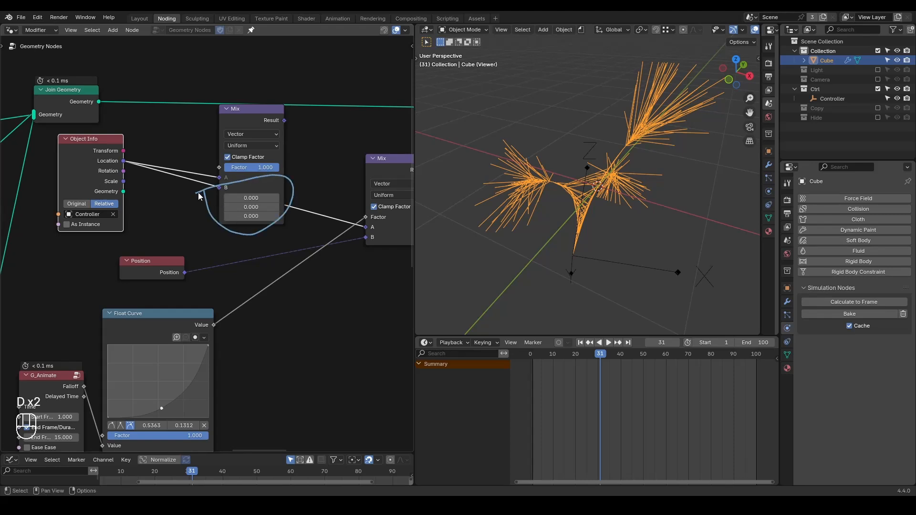
left_click_drag(285, 121, 364, 228)
middle_click_drag(363, 228, 334, 218)
Rearrange the Position and Float Curve nodes and connect G_Animate's Falloff to the duplicated Mix's Factor.
mouse_move(91, 248)
left_mouse_down()
mouse_move(80, 268)
mouse_move(86, 249)
left_mouse_up()
right_click_drag(183, 229, 98, 269)
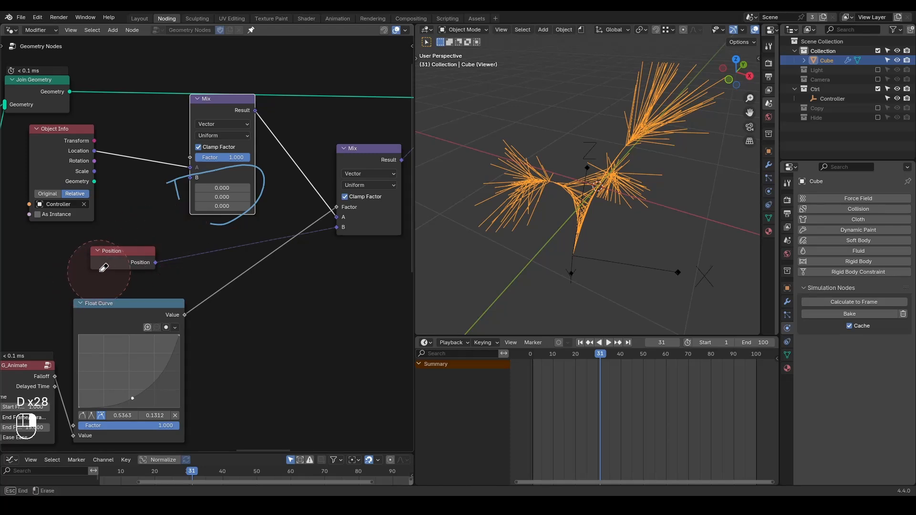
left_click_drag(130, 256, 278, 337)
middle_click_drag(162, 312, 205, 311)
left_click_drag(184, 308, 205, 339)
mouse_move(97, 375)
left_mouse_down()
mouse_move(199, 180)
mouse_move(232, 156)
left_mouse_up()
right_click_drag(222, 179, 283, 170)
right_click_drag(271, 215, 265, 209)
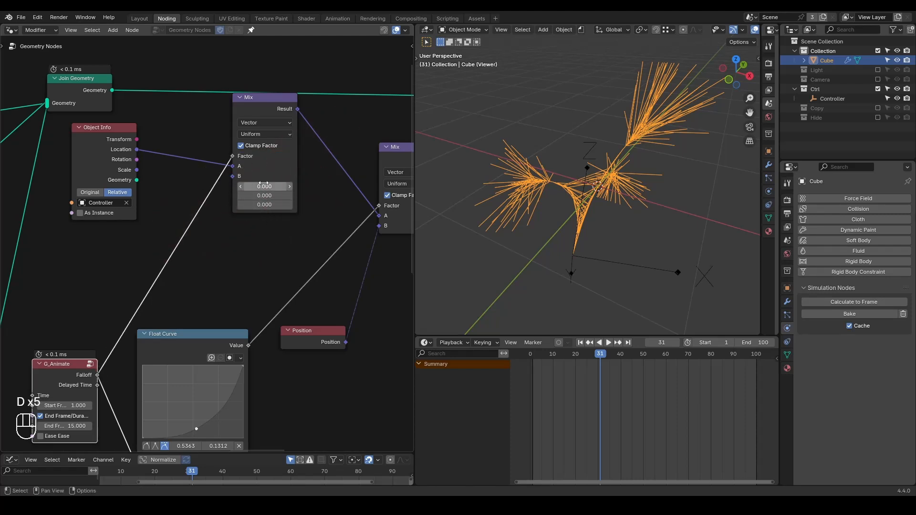
left_click_drag(268, 117, 294, 134)
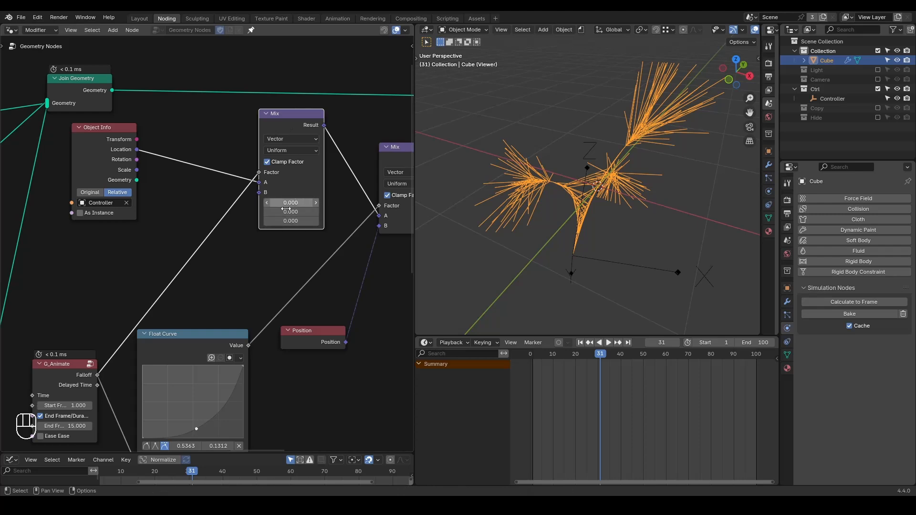
Preview the Join Geometry output and sketch the central path from the Controller over the strands.
scroll(279, 230, "down", 10)
middle_click_drag(185, 236, 302, 215)
scroll(273, 229, "down", 2)
left_click(319, 151, "ctrl+shift")
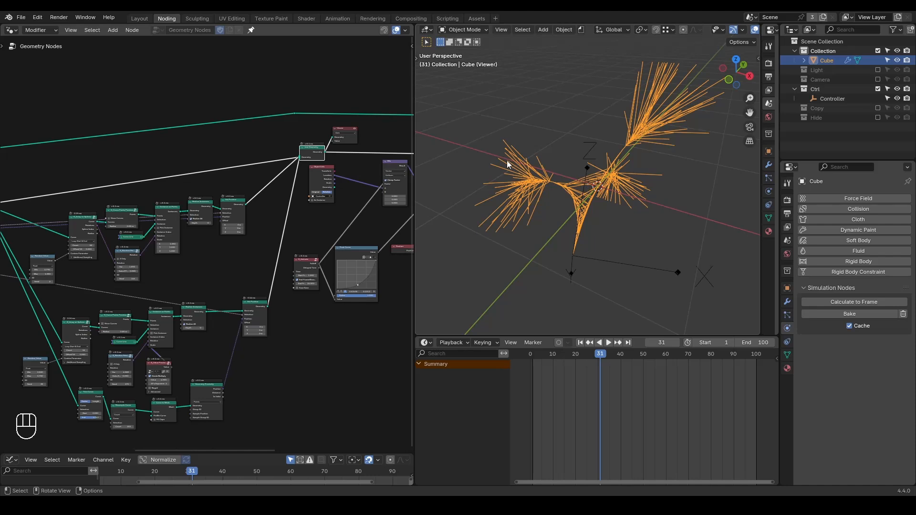
left_click_drag(586, 152, 573, 255)
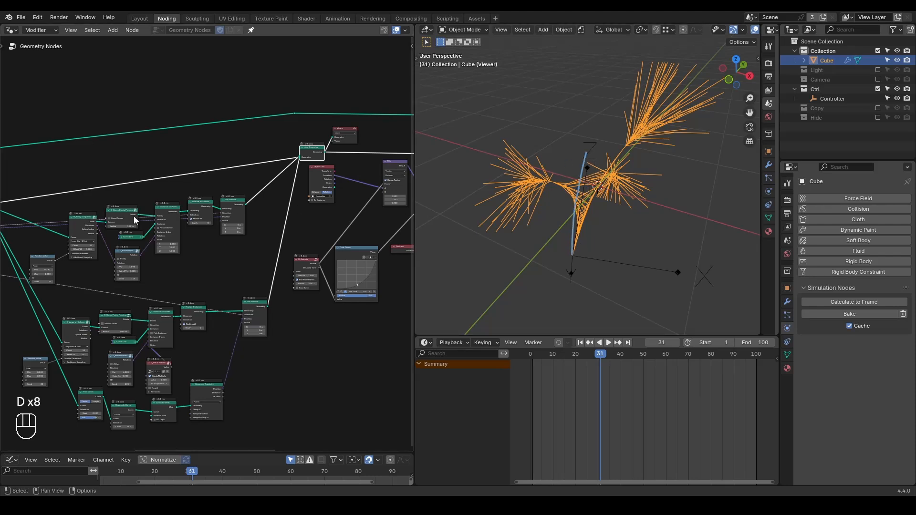
Duplicate the Set Position node following Resample Curve with its input links kept, placing the copy above the original.
middle_click_drag(88, 231, 283, 226)
left_click(172, 198)
key("ctrl+shift+d")
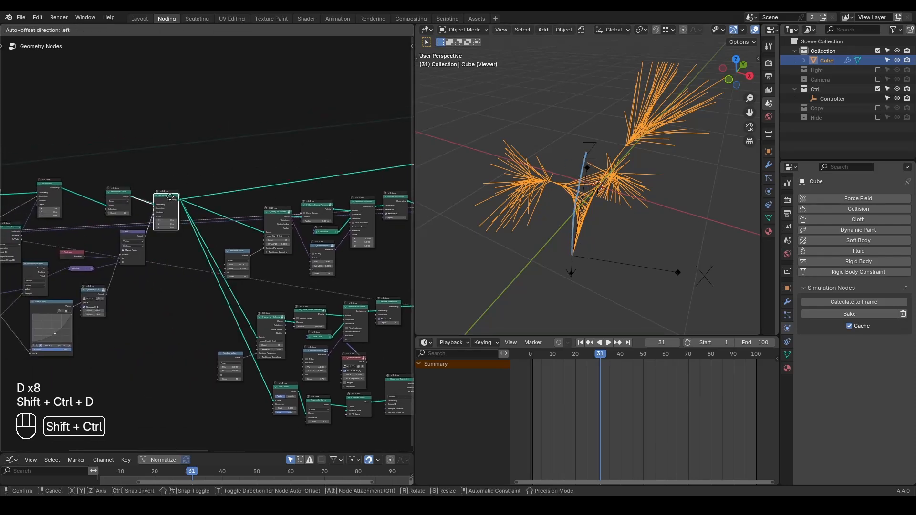
left_click(182, 145)
middle_click_drag(160, 191, 242, 210)
scroll(239, 213, "up", 6)
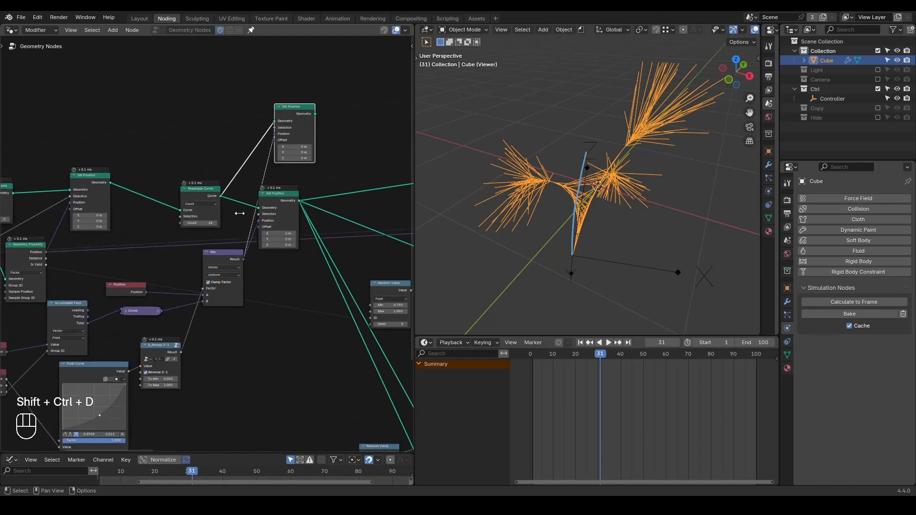
Connect the Divide node's output to the duplicated Set Position's Position and preview that node.
scroll(219, 241, "up", 1)
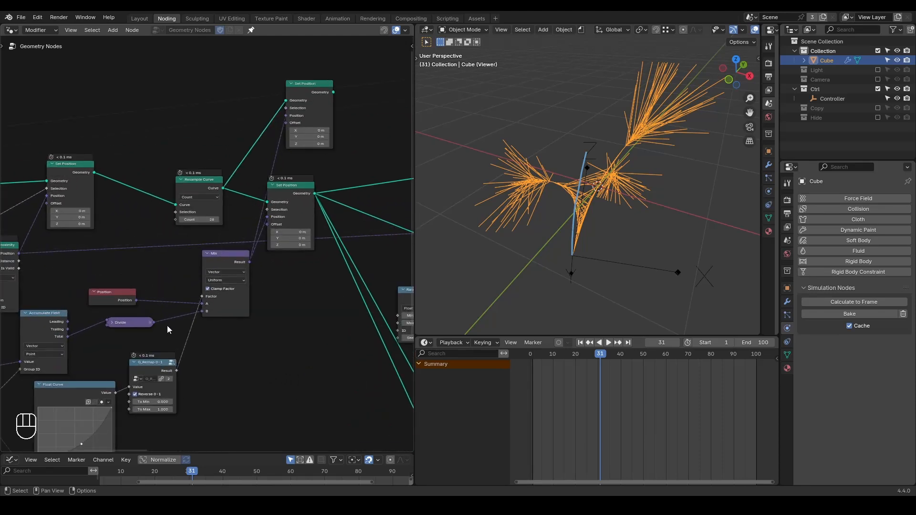
left_click_drag(153, 323, 287, 116)
middle_click_drag(322, 113, 241, 143)
left_click(232, 125, "ctrl+shift")
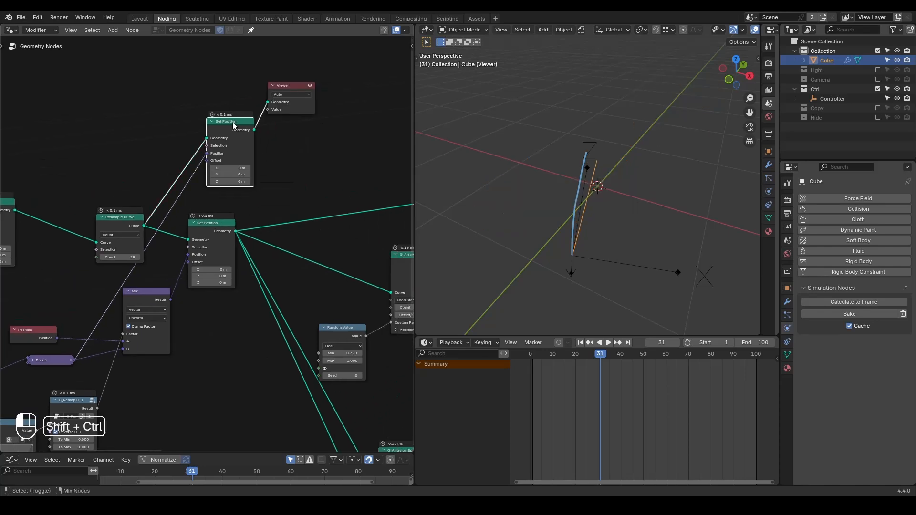
Erase the sketched path and move the Viewer farther from the duplicated Set Position, leaving space between them.
middle_click_drag(596, 200, 593, 196)
key("d")
right_click_drag(585, 138, 572, 252)
middle_click_drag(312, 155, 137, 189)
scroll(158, 191, "down", 2)
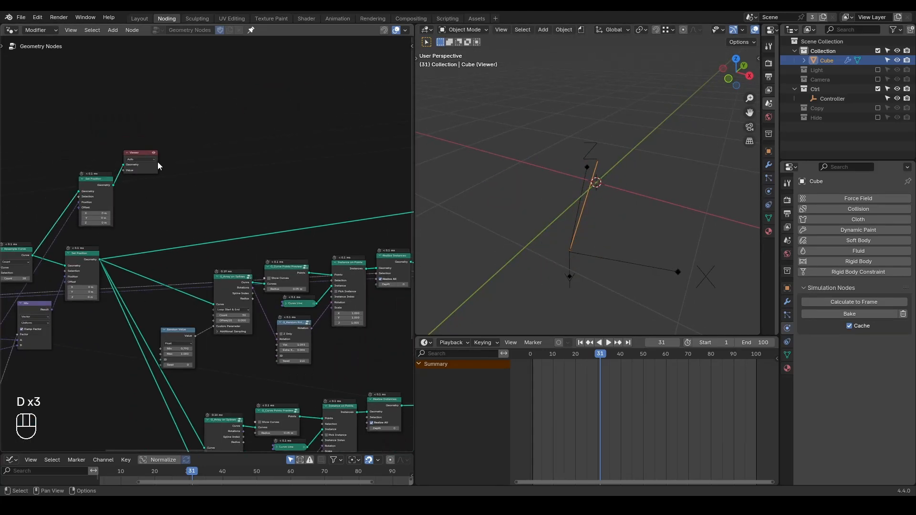
left_click_drag(142, 160, 349, 180)
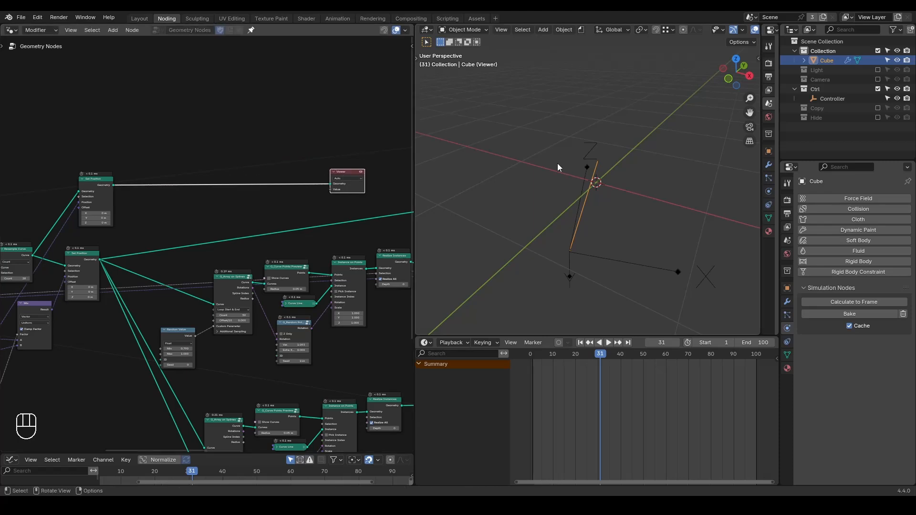
key("d")
left_click_drag(509, 180, 561, 166)
right_click_drag(601, 152, 548, 173)
scroll(219, 203, "up", 3)
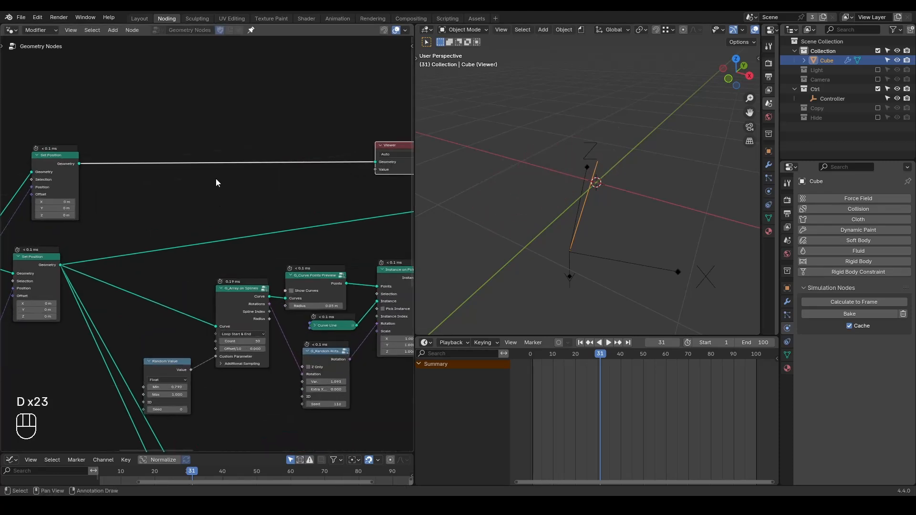
Add a Geometry Proximity node fed by the duplicated Set Position, set it to Points, and preview the Set Position output.
key("ctrl+a")
type("prox")
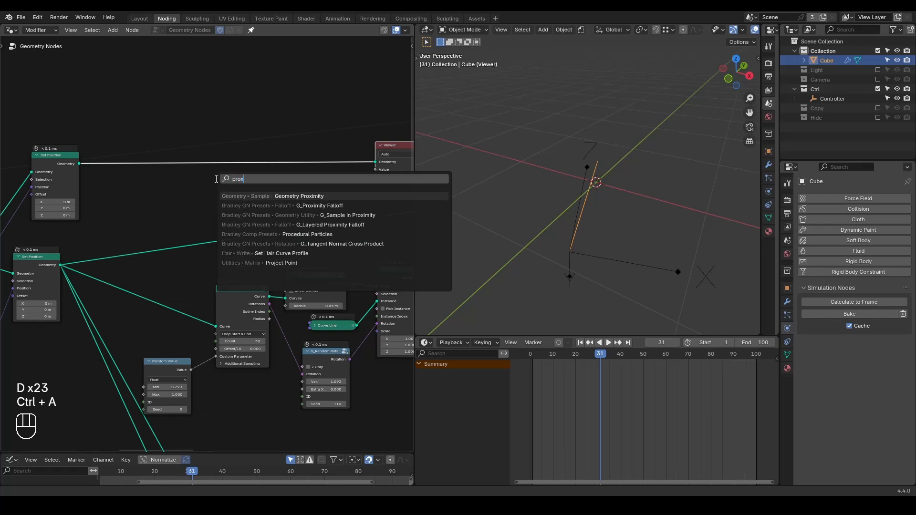
key("Return")
left_click(219, 128)
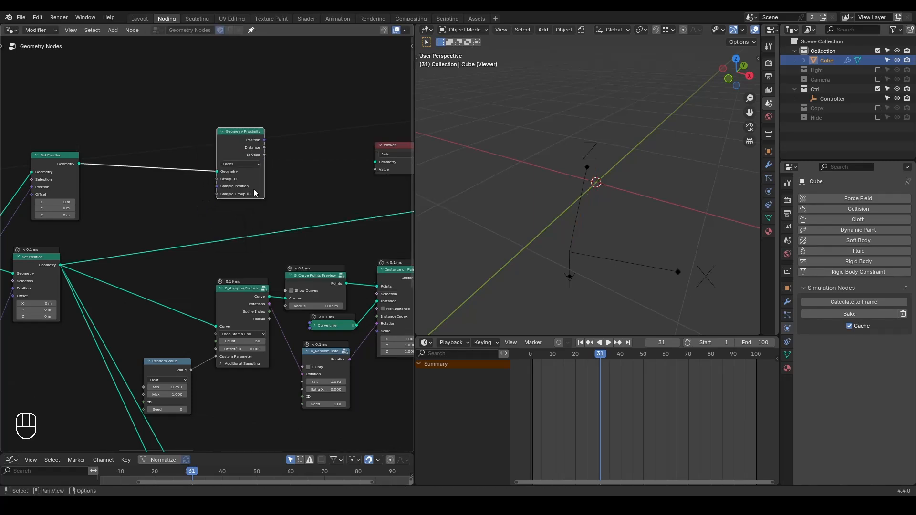
scroll(237, 161, "up", 2)
left_click(252, 134)
left_click(255, 155)
middle_click_drag(302, 138, 337, 195)
middle_click_drag(198, 184, 256, 184)
left_click(120, 191, "ctrl+shift")
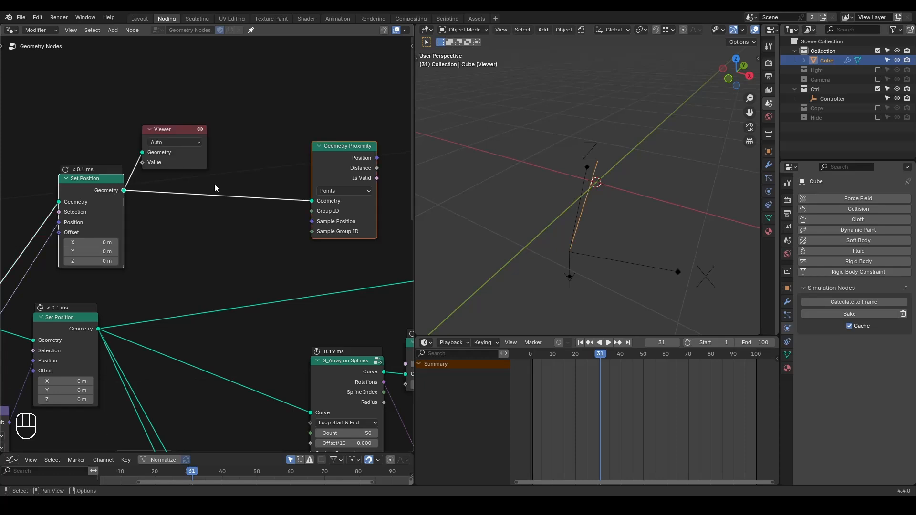
Insert a Curve to Mesh node between the duplicated Set Position and Geometry Proximity.
key("ctrl+a")
type("curve to mesh")
key("Return")
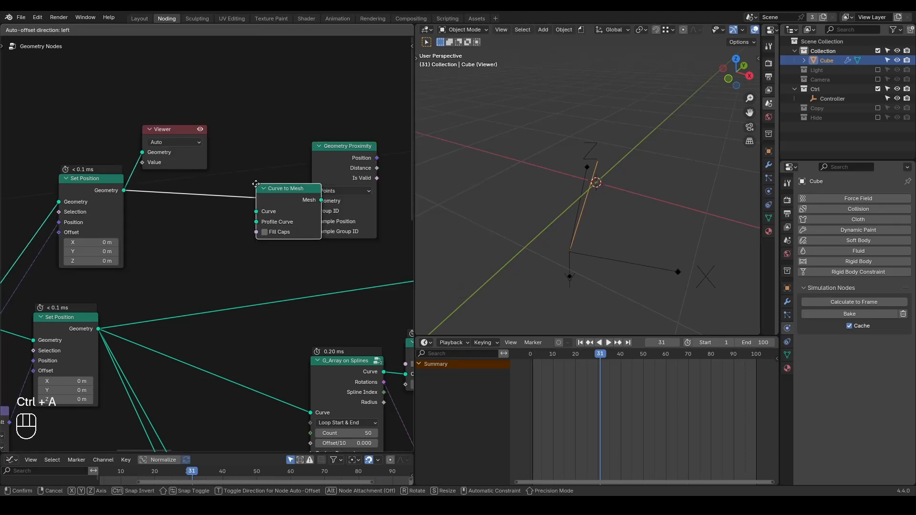
left_click(258, 182)
Connect Geometry Proximity's Position output to the first Mix node's B input and delete the Viewer.
scroll(267, 198, "down", 4)
middle_click_drag(318, 189, 222, 185)
left_click_drag(79, 158, 325, 158)
middle_click_drag(313, 203, 187, 186)
scroll(188, 186, "down", 7)
middle_click_drag(285, 196, 217, 194)
left_click_drag(82, 194, 395, 258)
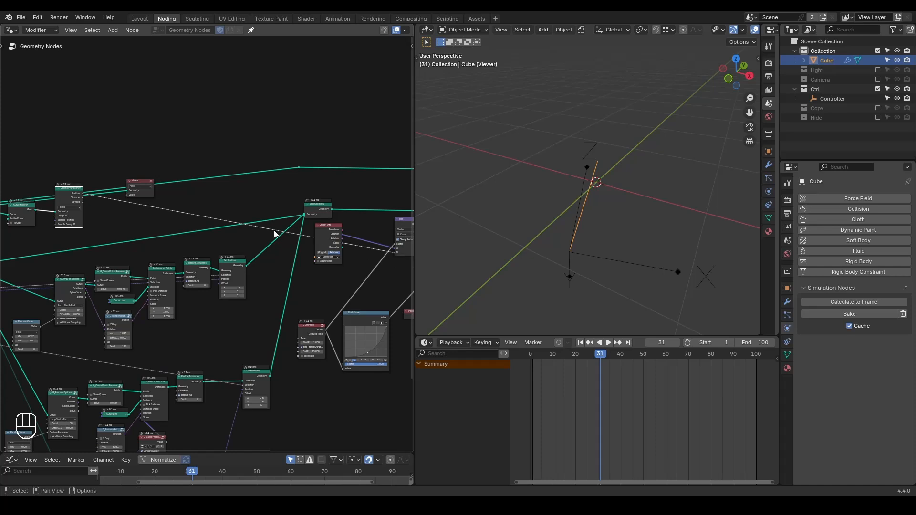
left_click(136, 182)
key("x")
Feed the first Mix directly into Set Position, mute the Falloff link to its Factor, and preview with Factor at 0.
middle_click_drag(336, 255, 217, 250)
scroll(308, 237, "up", 6)
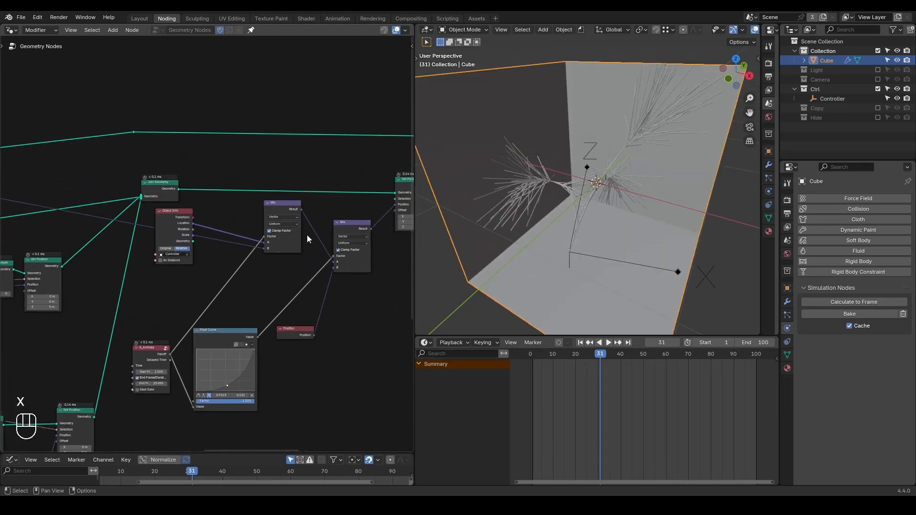
middle_click_drag(317, 229, 272, 234)
left_click_drag(251, 216, 365, 206)
right_click_drag(181, 275, 214, 291, "ctrl+alt")
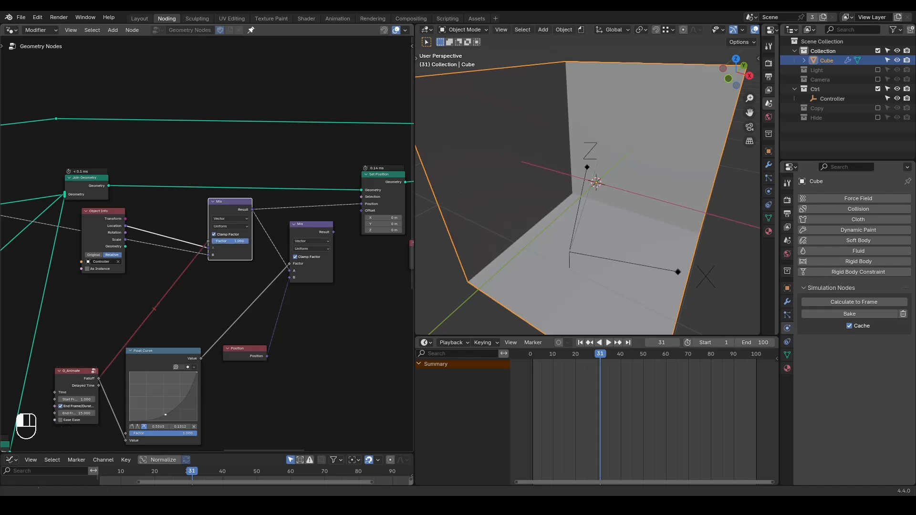
middle_click_drag(298, 198, 263, 201)
left_click(343, 186, "ctrl+shift")
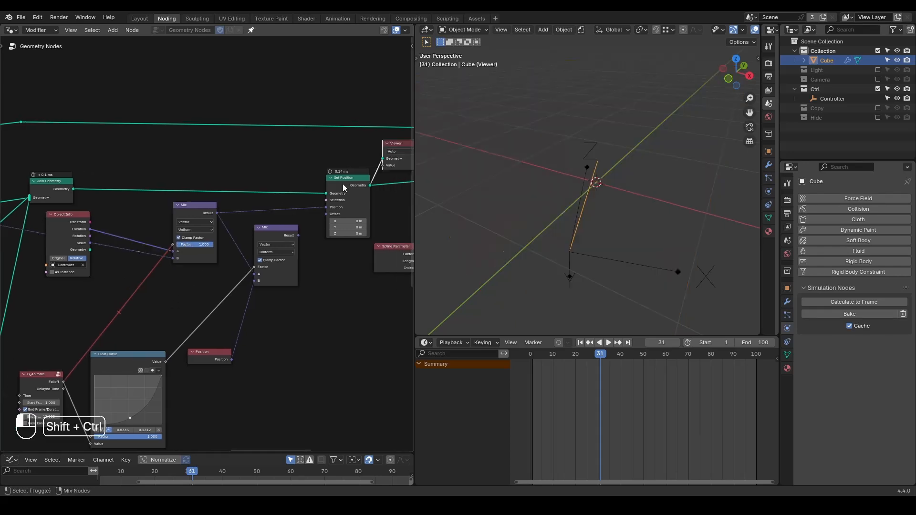
left_click_drag(198, 246, 191, 245)
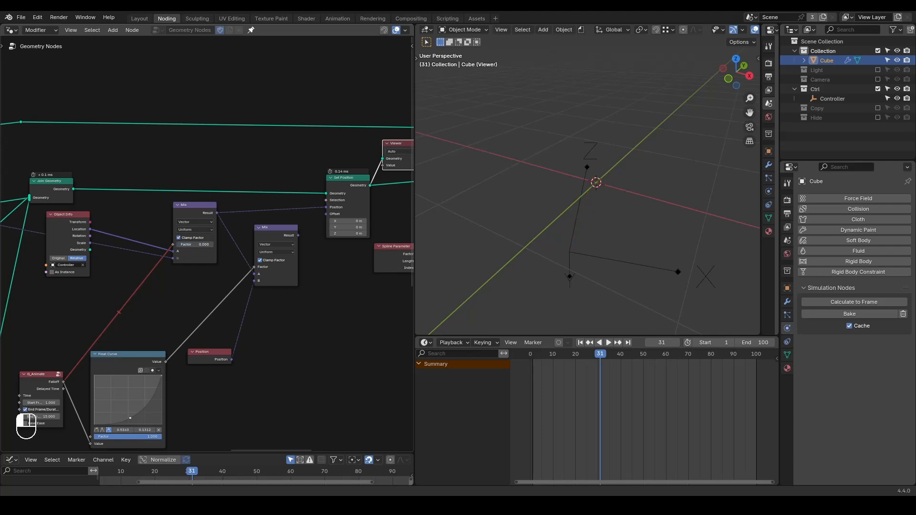
Unmute the Falloff link to the first Mix and reconnect the second Mix's Result to Set Position's Position.
right_click_drag(143, 277, 157, 293, "ctrl+alt")
middle_click_drag(288, 252, 239, 253)
left_click_drag(249, 236, 278, 214)
Play the animation and scrub the early frames to examine how the strands grow from the Controller.
key("shift+space")
key("space")
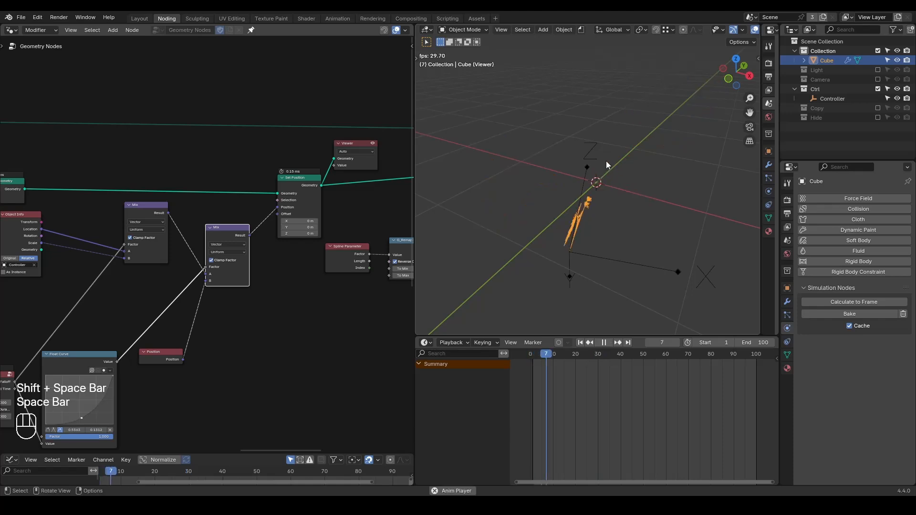
key("shift+space")
key("space")
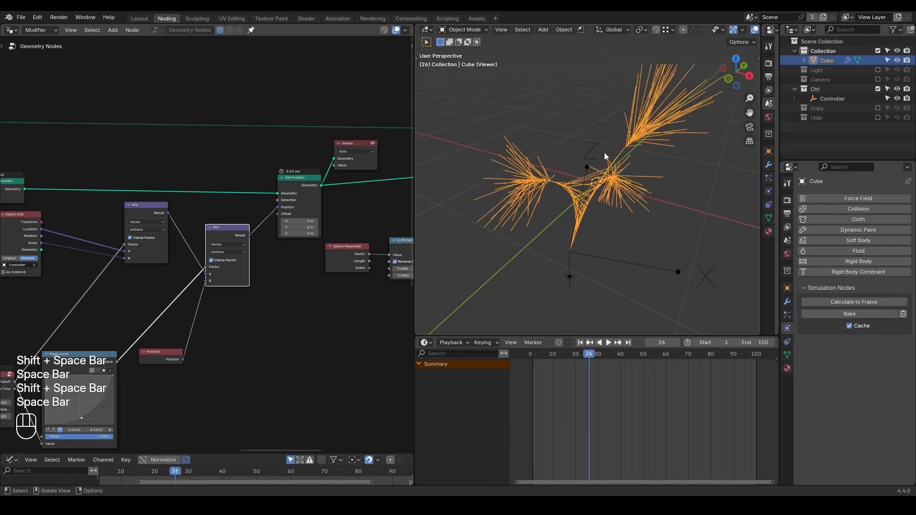
middle_click_drag(606, 151, 615, 159)
mouse_move(550, 356)
left_mouse_down()
mouse_move(535, 355)
mouse_move(569, 360)
mouse_move(551, 356)
left_mouse_up()
middle_click_drag(605, 220, 632, 215)
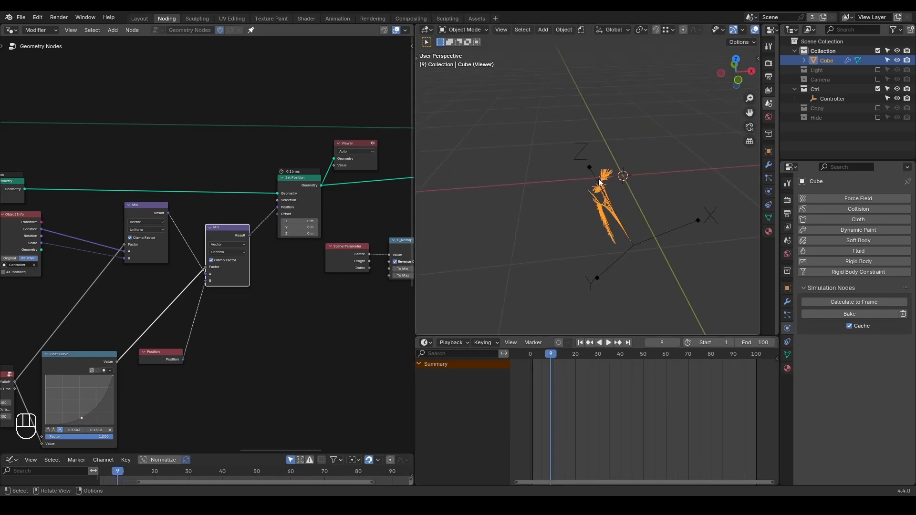
left_click_drag(552, 357, 575, 355)
middle_click_drag(573, 267, 553, 225)
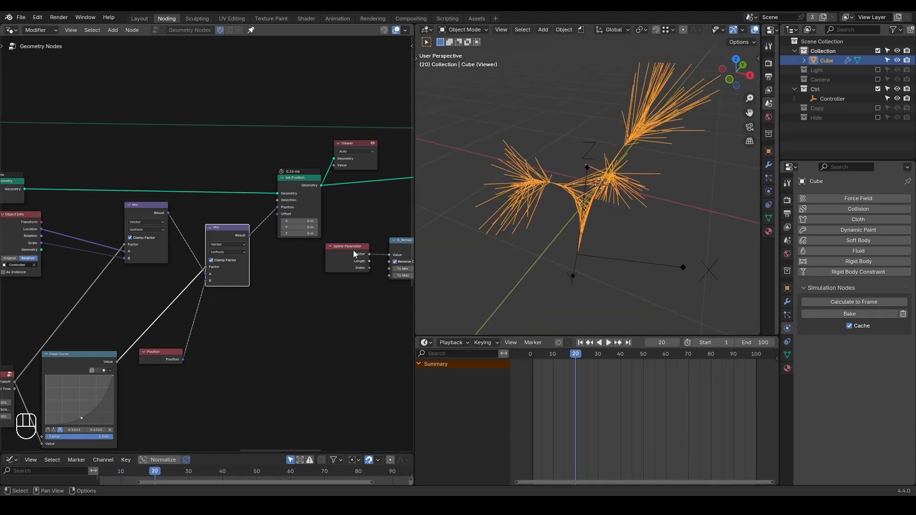
Set the G_Animate node's End Frame to 8.
key("shift+ctrl+alt+q")
scroll(319, 297, "up", 3)
middle_click_drag(239, 333, 283, 299)
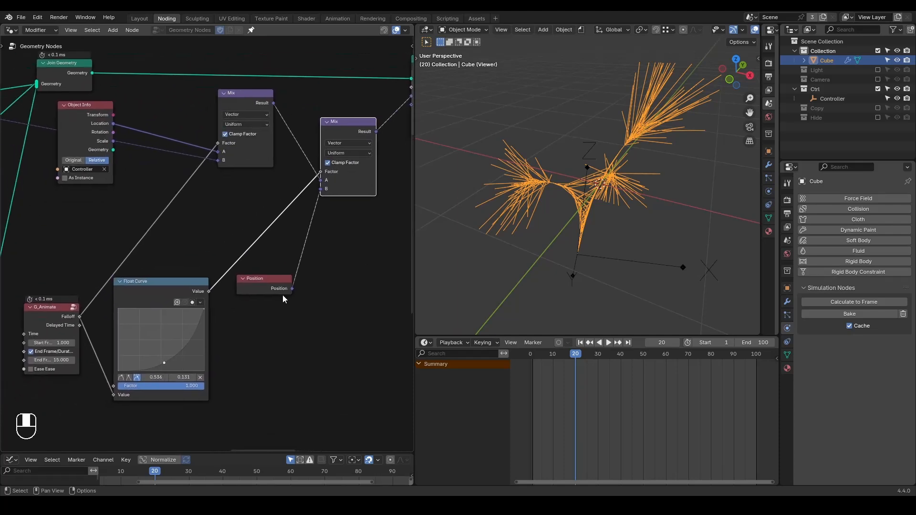
left_click_drag(61, 359, 62, 359)
type("20")
key("Return")
Unmute the inertial node group following Set Position and preview its output.
middle_click_drag(353, 251, 202, 275)
scroll(209, 281, "down", 6)
middle_click_drag(364, 186, 306, 200)
left_click(327, 158)
key("m")
middle_click_drag(277, 232, 310, 221)
left_click(357, 149, "ctrl+shift")
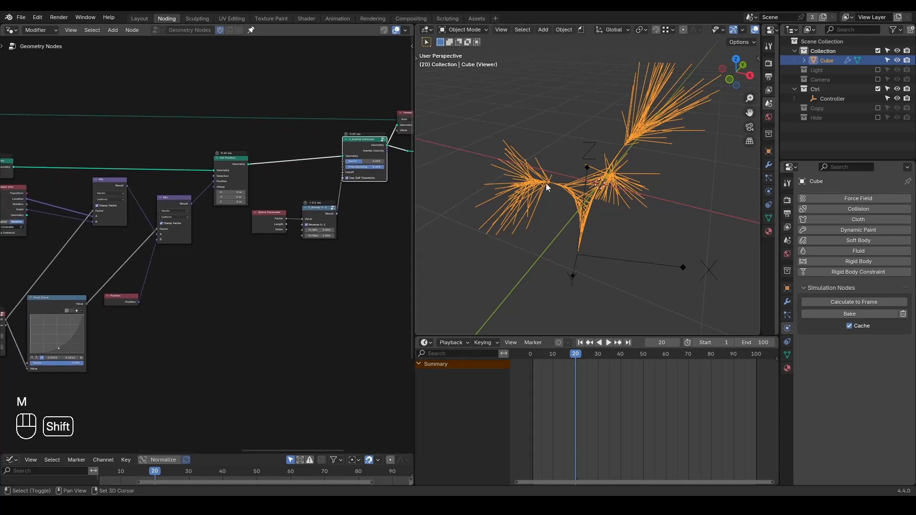
Replay the inertial strand animation several times and sketch marks above the branching centre.
key("shift+space")
key("space")
key("shift+space")
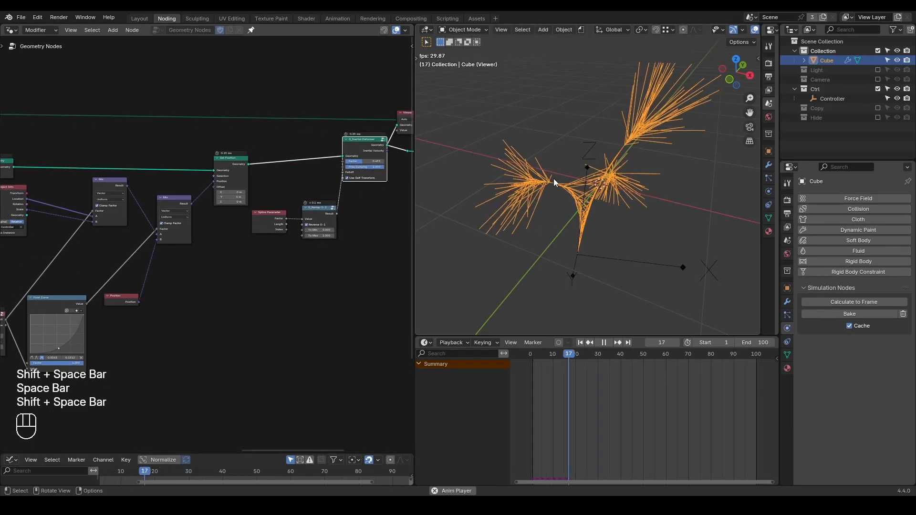
key("space")
key("shift+space")
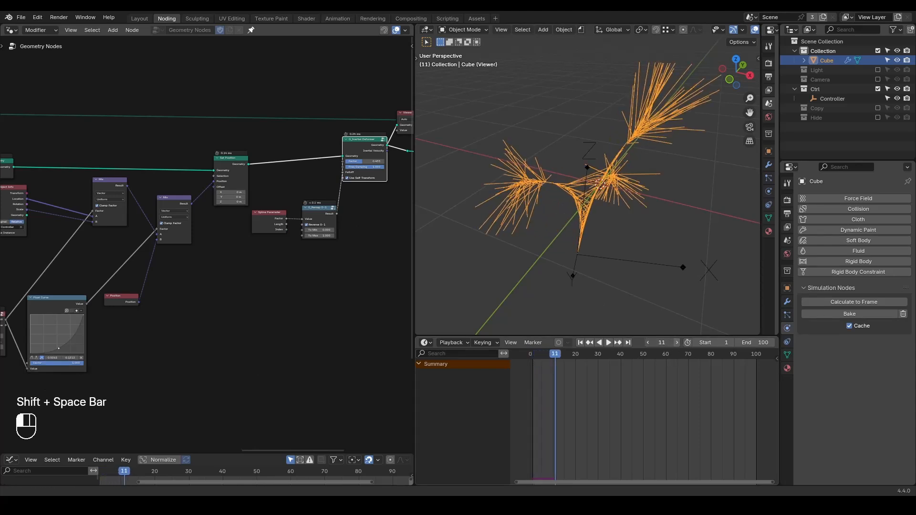
key("shift+space")
key("space")
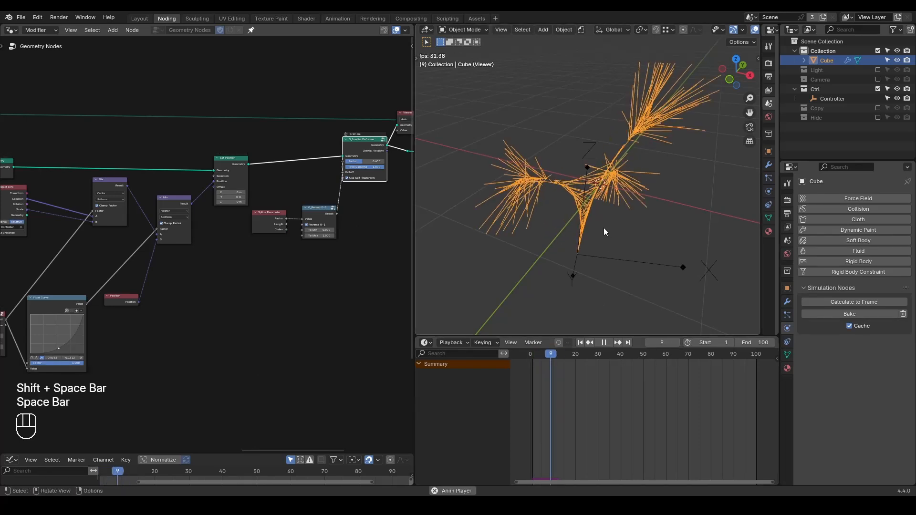
key("shift+space")
key("space")
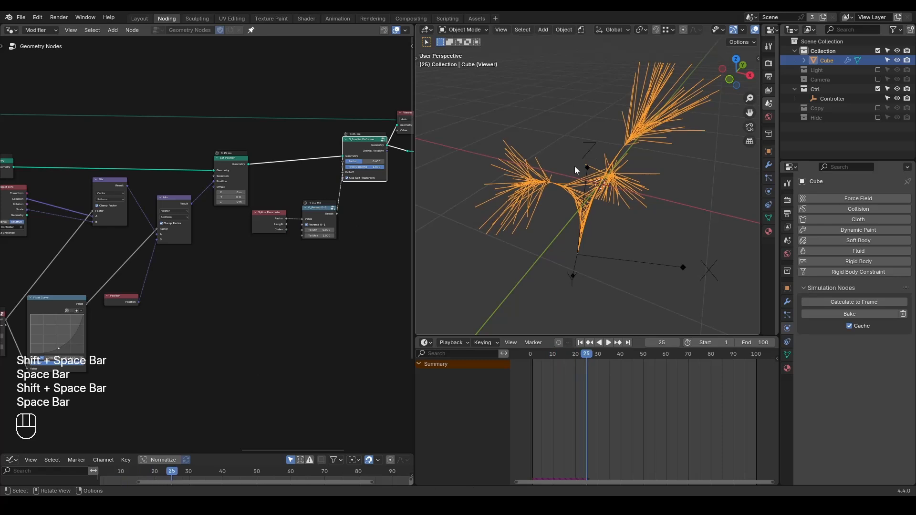
key("d")
mouse_move(569, 138)
left_mouse_down()
mouse_move(529, 158)
mouse_move(550, 153)
left_mouse_up()
mouse_move(573, 136)
right_mouse_down()
mouse_move(595, 132)
mouse_move(595, 143)
right_mouse_up()
Duplicate the Float Curve between G_Animate's Falloff and the first Mix's Factor, and raise its curve point to 0.268, 0.800.
middle_click_drag(219, 314, 329, 264)
scroll(319, 267, "up", 6)
middle_click_drag(240, 239, 279, 295)
left_click_drag(190, 310, 196, 325)
key("shift+d")
left_click(183, 201)
left_click_drag(179, 271, 154, 230)
Replay the animation several times to judge the strand growth with the duplicated Float Curve.
key("shift+space")
key("space")
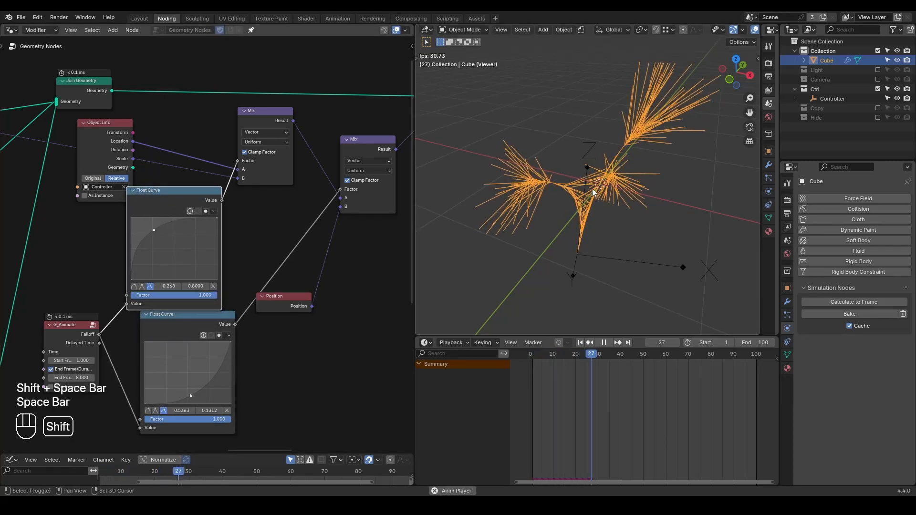
key("shift+space")
key("shift+space")
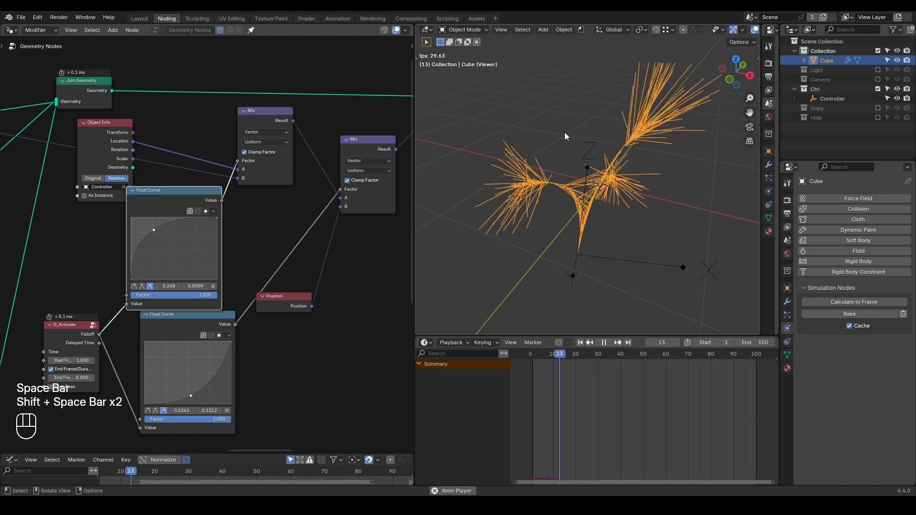
key("shift+space")
key("shift+space")
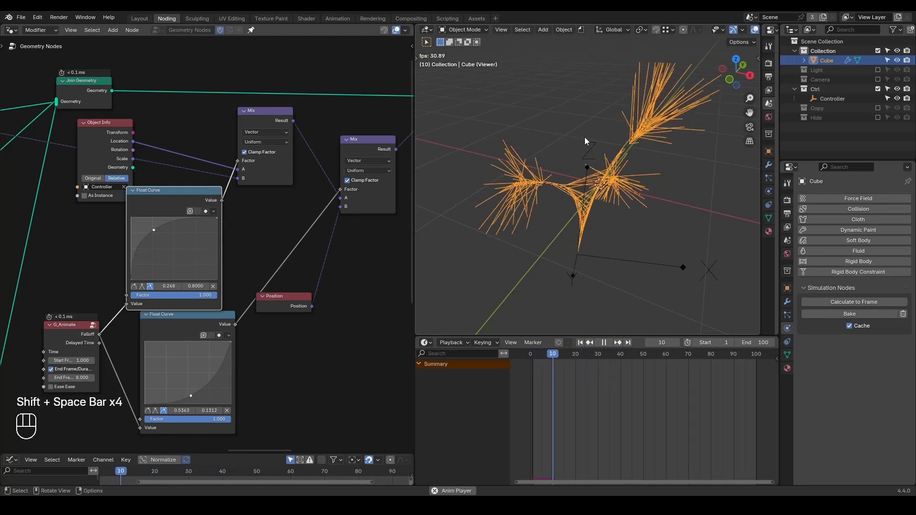
key("space")
Move the duplicated Float Curve's point to 0.395, 0.700 and replay the animation.
left_click_drag(156, 230, 165, 236)
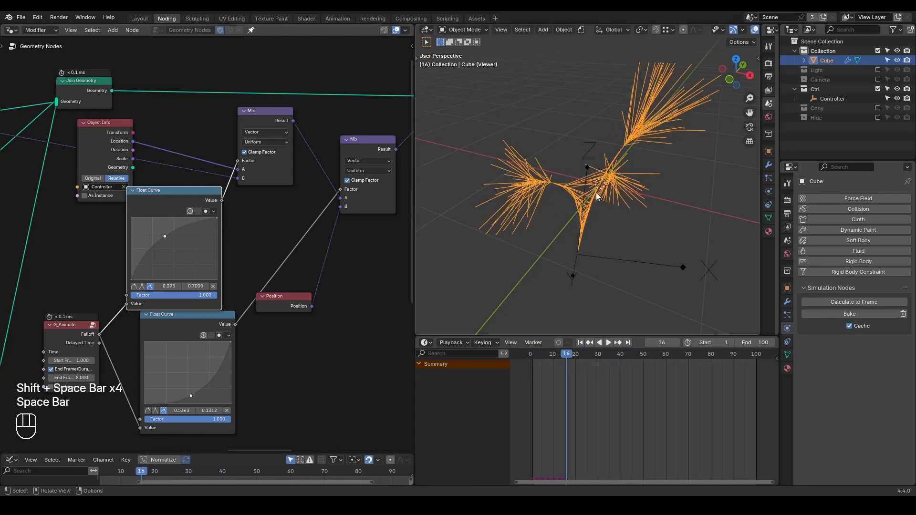
key("shift+space")
key("space")
key("shift+space")
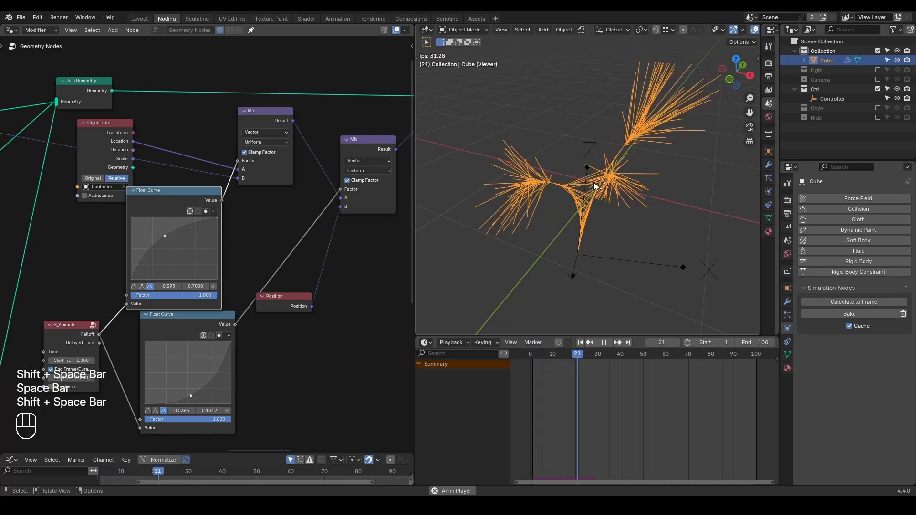
key("space")
Delete the Viewer node and switch the viewport to Material Preview shading.
middle_click_drag(191, 169, 297, 162)
key("ctrl+alt+shift+q")
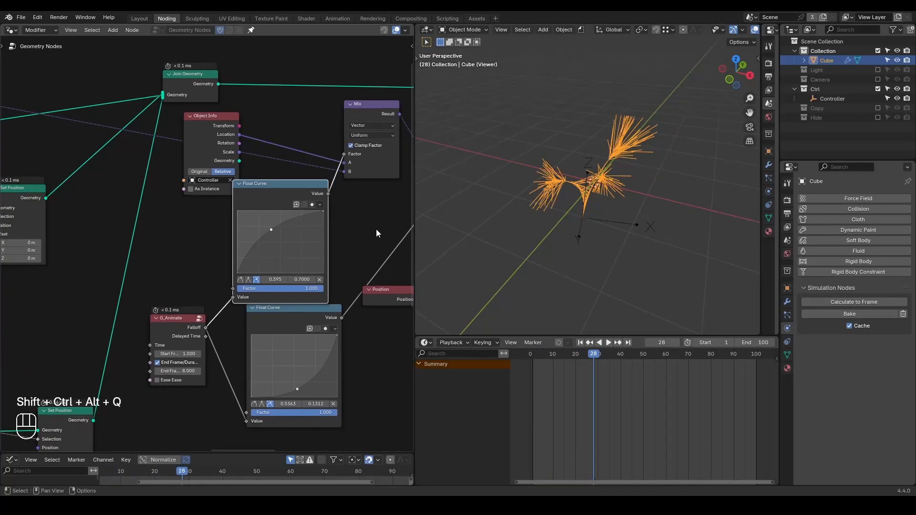
scroll(376, 229, "down", 2)
middle_click_drag(376, 229, 204, 241)
scroll(204, 241, "down", 2)
middle_click_drag(347, 185, 292, 187)
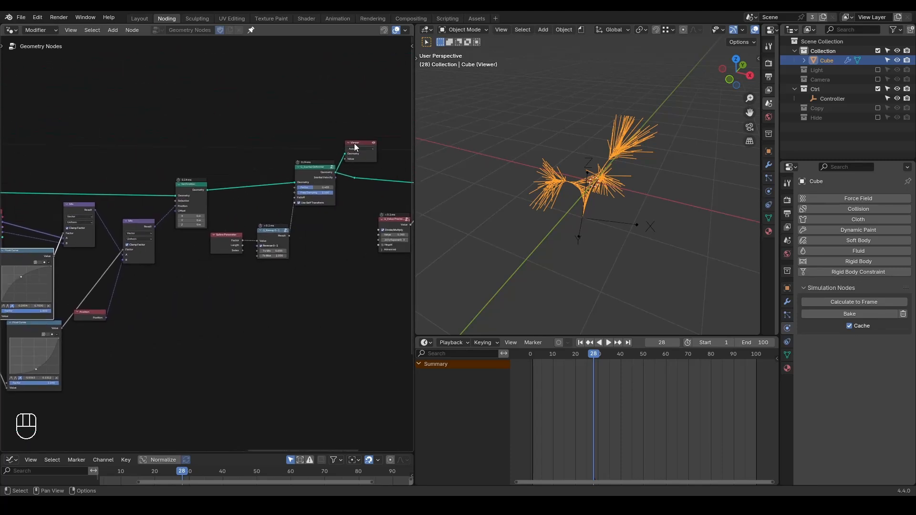
key("x")
key("ctrl+x")
key("z")
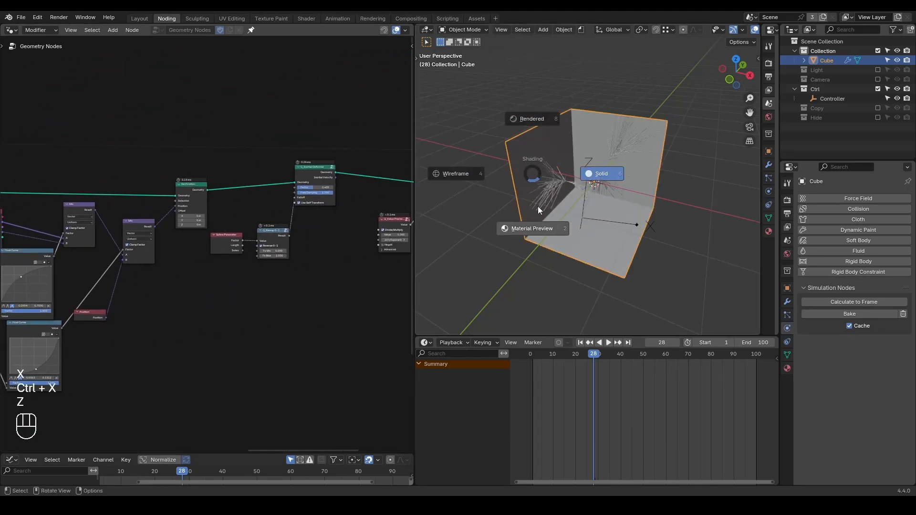
left_click(537, 217)
Inspect the start of the node tree and the shaded strands, and sketch marks over one cluster of strand ends.
mouse_move(254, 220)
middle_mouse_down("ctrl")
mouse_move(204, 265)
mouse_move(123, 296)
mouse_move(51, 247)
mouse_move(65, 268)
middle_mouse_up("ctrl")
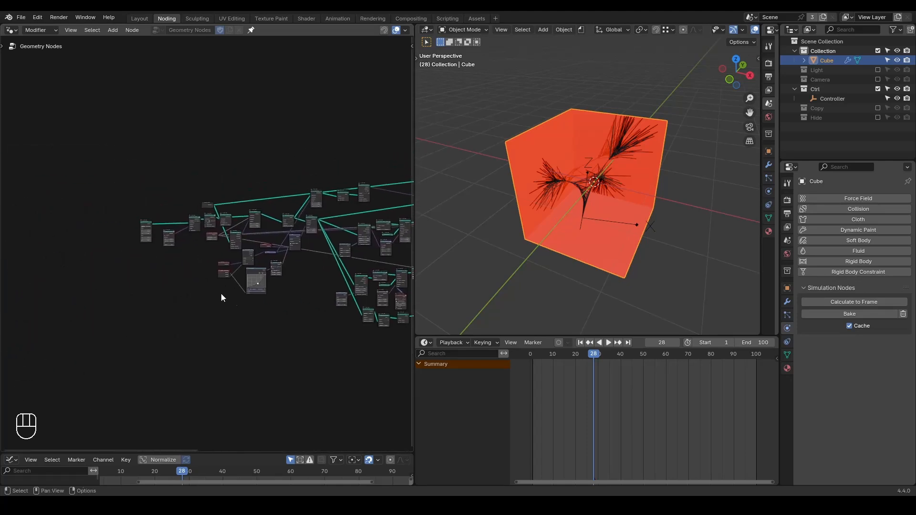
middle_click_drag(243, 325, 243, 216, "ctrl")
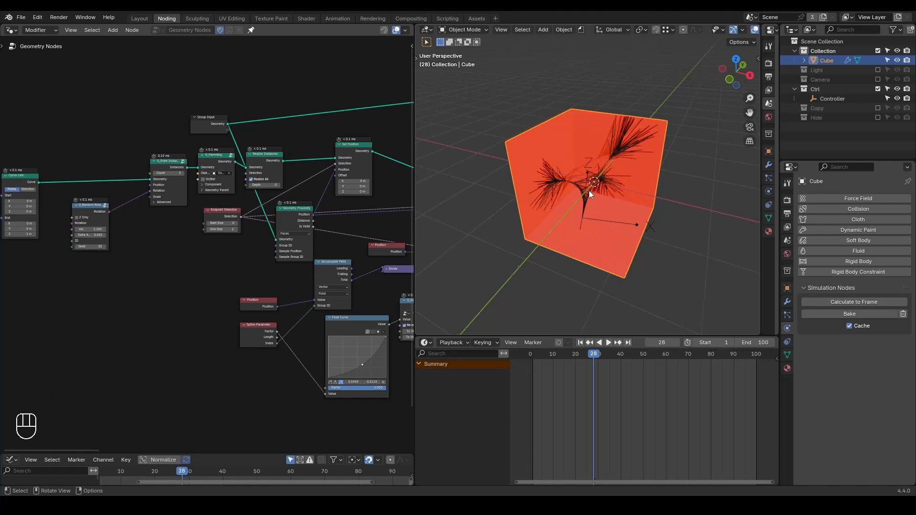
scroll(576, 185, "up", 6)
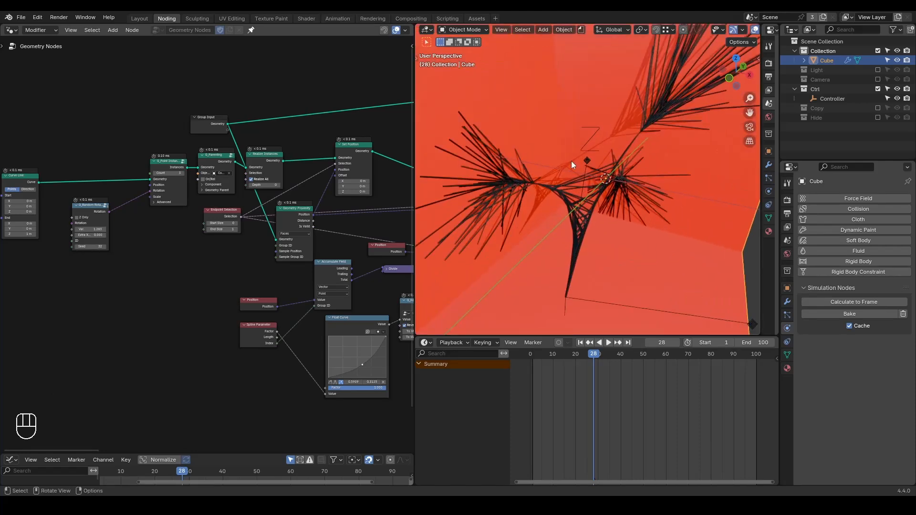
scroll(536, 191, "down", 1)
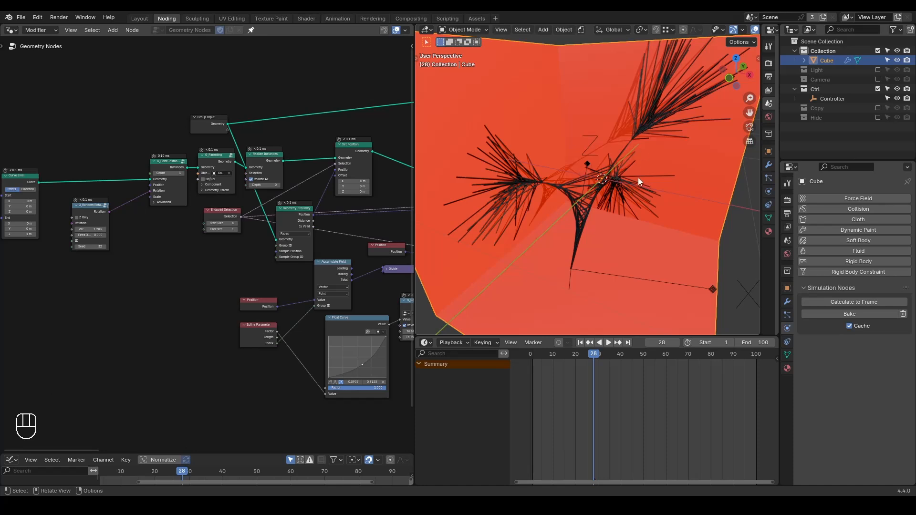
key("d")
mouse_move(504, 157)
left_mouse_down()
mouse_move(493, 187)
mouse_move(499, 217)
mouse_move(527, 199)
left_mouse_up()
right_click_drag(491, 174, 505, 200)
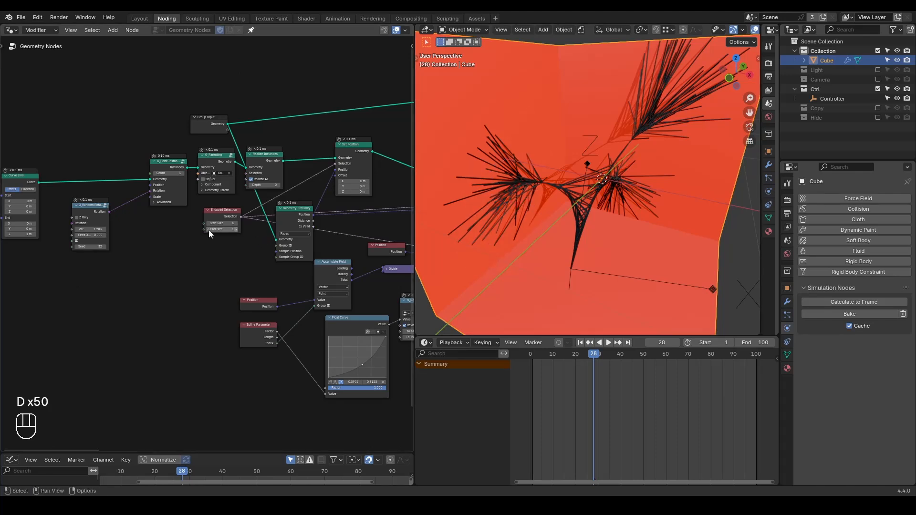
Expand the Divide node and sketch a guide line from the point instances node's Count to the Divide node's second Vector input.
middle_click_drag(303, 240, 252, 214)
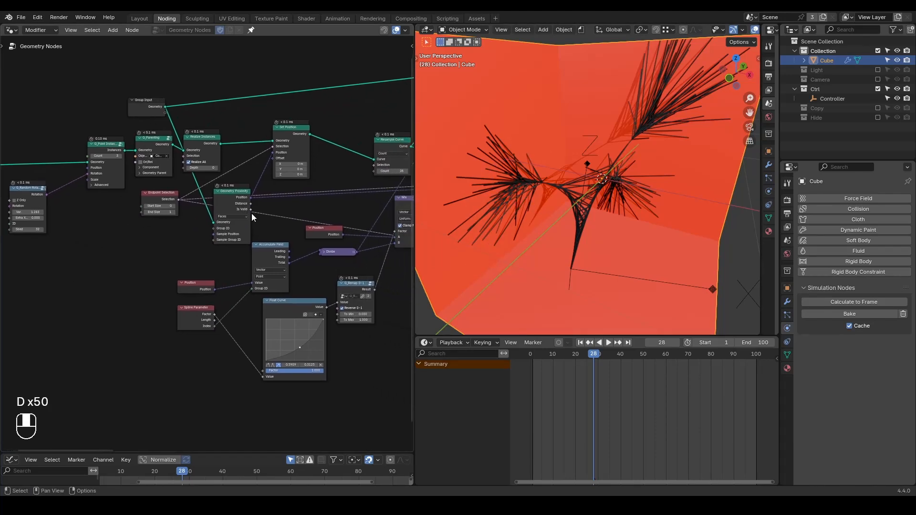
left_click(324, 253)
left_click_drag(336, 253, 275, 307)
scroll(354, 283, "up", 2)
left_click_drag(219, 355, 219, 356)
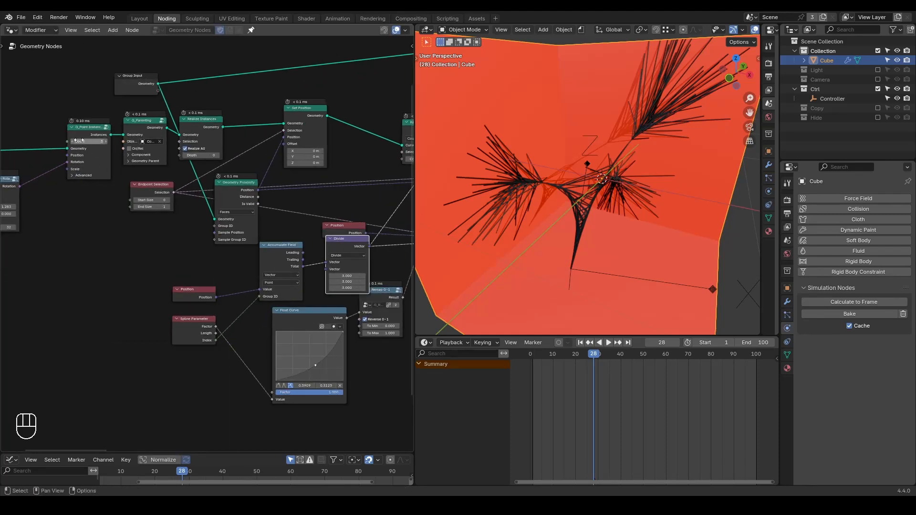
mouse_move(63, 139)
left_mouse_down()
mouse_move(43, 186)
mouse_move(183, 258)
left_mouse_up()
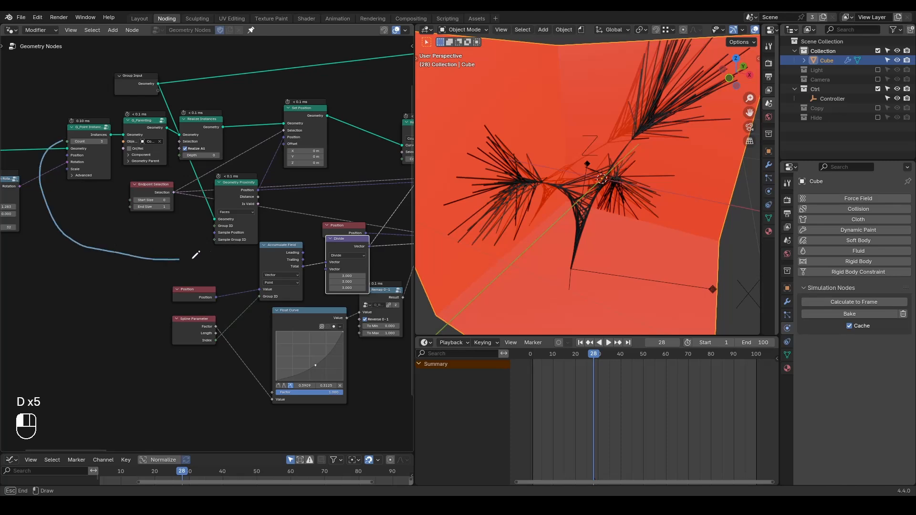
left_click_drag(329, 272, 326, 275)
Add a Domain Size node for the point instances, set it to Instances, and connect Instance Count to Divide's second Vector input.
left_click_drag(110, 138, 126, 274)
type("domain")
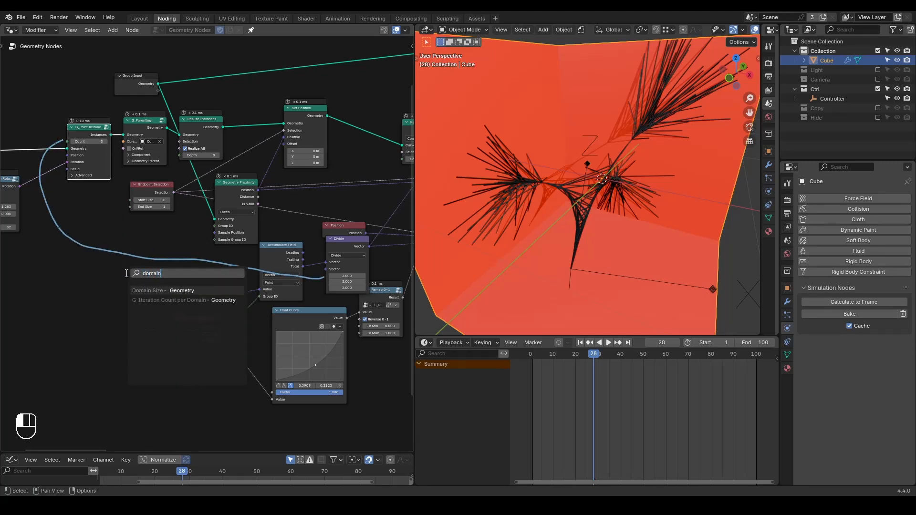
key("Return")
left_click(138, 300)
scroll(138, 299, "up", 1)
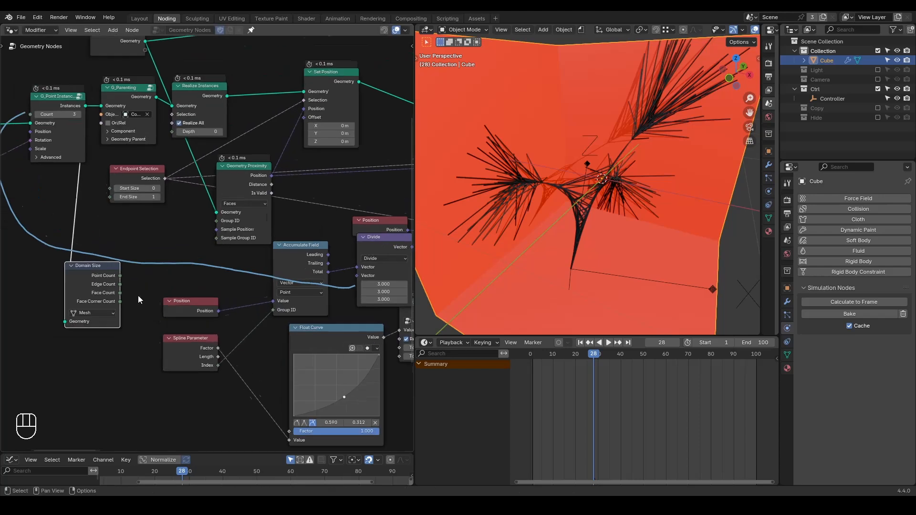
left_click(91, 317)
left_click(87, 371)
left_click_drag(110, 282, 368, 279)
scroll(340, 317, "down", 2)
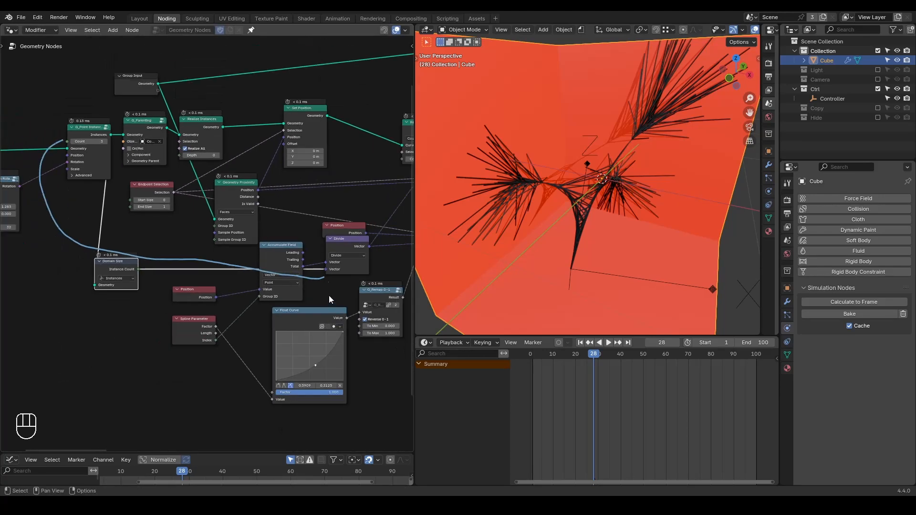
Erase the sketched guide line and raise the point instances node's Count to 13.
mouse_move(344, 283)
right_mouse_down()
mouse_move(61, 121)
mouse_move(151, 258)
mouse_move(201, 247)
mouse_move(190, 252)
right_mouse_up()
middle_click_drag(176, 259, 247, 304)
left_click_drag(167, 187, 177, 187)
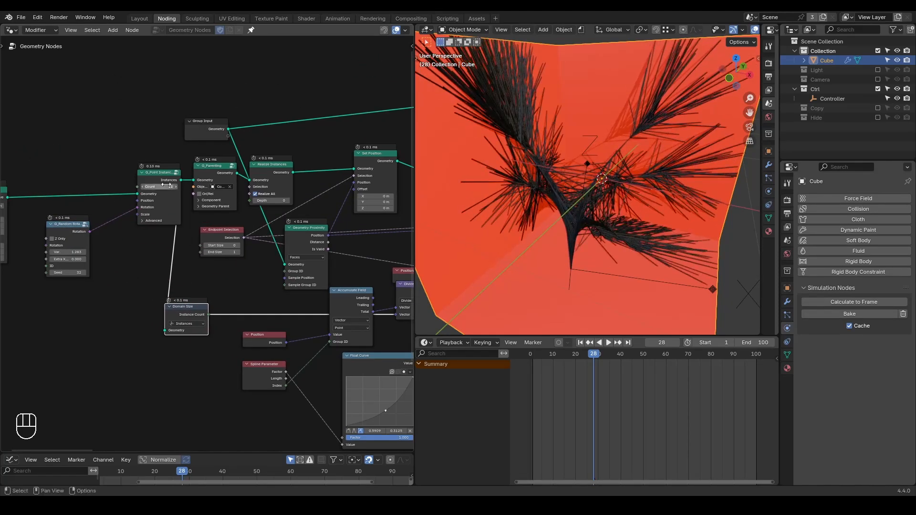
Set Min to 0.910 on the Random Value node feeding the upper Array on Splines node.
scroll(554, 242, "down", 1)
middle_click_drag(362, 228, 267, 212)
left_click_drag(293, 206, 280, 206)
scroll(285, 265, "up", 1)
left_click_drag(225, 249, 254, 250, "shift")
Replay the animation to judge how the increased number of strands grows.
middle_click_drag(586, 204, 604, 199)
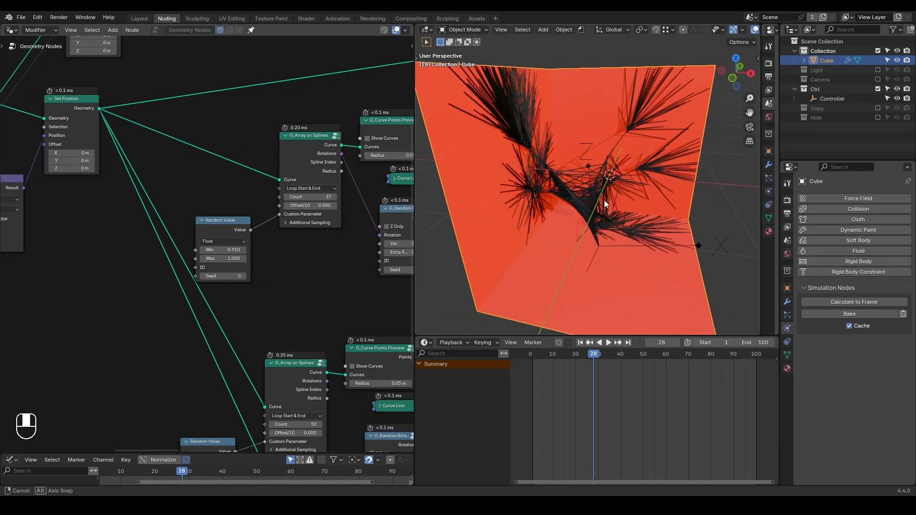
key("shift+space")
key("space")
key("space")
Set Var. to 0.533 on the random rotation node that orients the Curve Line instances.
middle_click_drag(181, 234, 186, 286)
left_click_drag(238, 256, 205, 256, "shift")
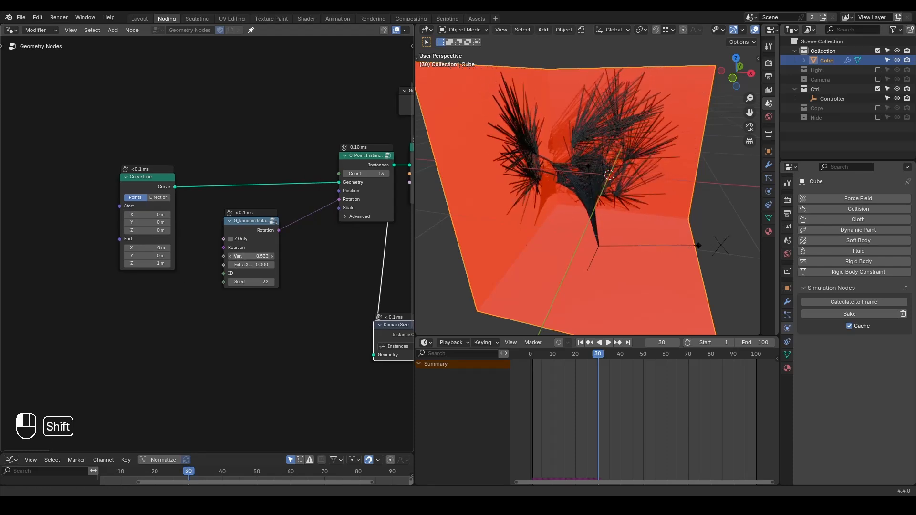
mouse_move(545, 212)
middle_mouse_down()
mouse_move(498, 186)
mouse_move(531, 211)
mouse_move(538, 232)
mouse_move(528, 234)
mouse_move(536, 225)
middle_mouse_up()
Adjust the randomness setting of the upper Array on Splines branch.
middle_click_drag(339, 252, 189, 210)
scroll(192, 212, "down", 4)
left_click_drag(209, 149, 178, 155)
mouse_move(314, 282)
middle_mouse_down()
mouse_move(206, 237)
mouse_move(134, 225)
middle_mouse_up()
middle_click_drag(320, 218, 139, 246)
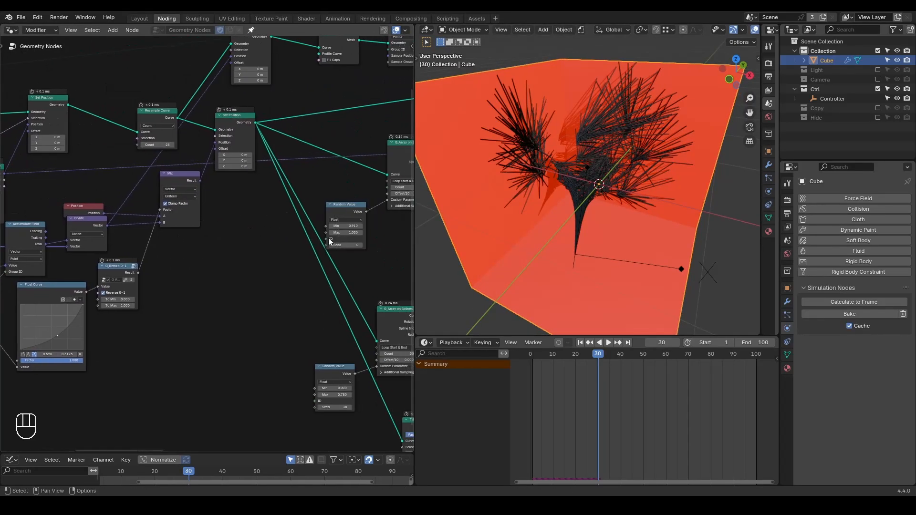
middle_click_drag(327, 242, 149, 223)
middle_click_drag(314, 219, 275, 255)
scroll(275, 254, "up", 4)
left_click_drag(267, 256, 294, 256)
Replay the animation from several starts to check the strand growth and look over the node tree.
mouse_move(612, 208)
middle_mouse_down()
mouse_move(586, 190)
mouse_move(620, 180)
mouse_move(628, 208)
mouse_move(653, 187)
mouse_move(641, 184)
mouse_move(640, 200)
mouse_move(571, 199)
mouse_move(645, 202)
mouse_move(631, 185)
mouse_move(634, 229)
mouse_move(615, 224)
middle_mouse_up()
key("space")
key("space")
key("shift+space")
key("space")
key("space")
middle_click_drag(341, 228, 341, 425, "ctrl")
middle_click_drag(358, 293, 306, 305)
middle_click_drag(309, 272, 348, 320, "ctrl")
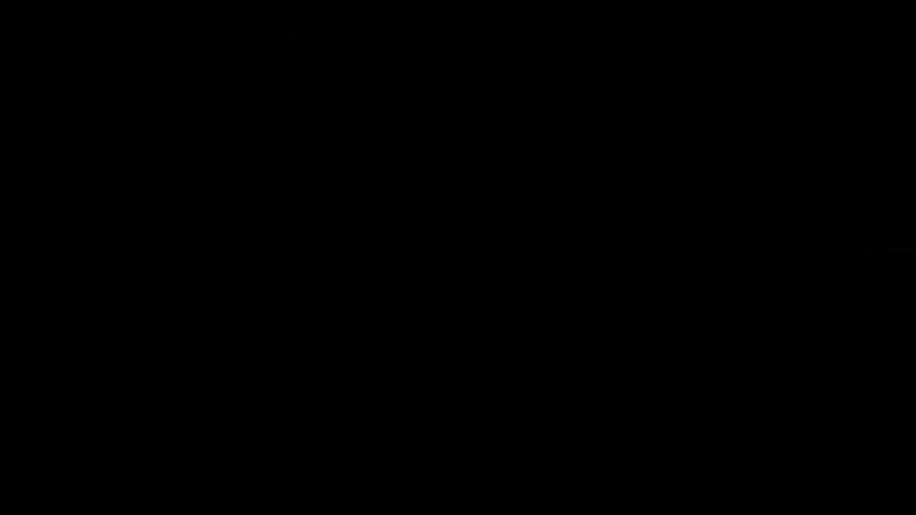